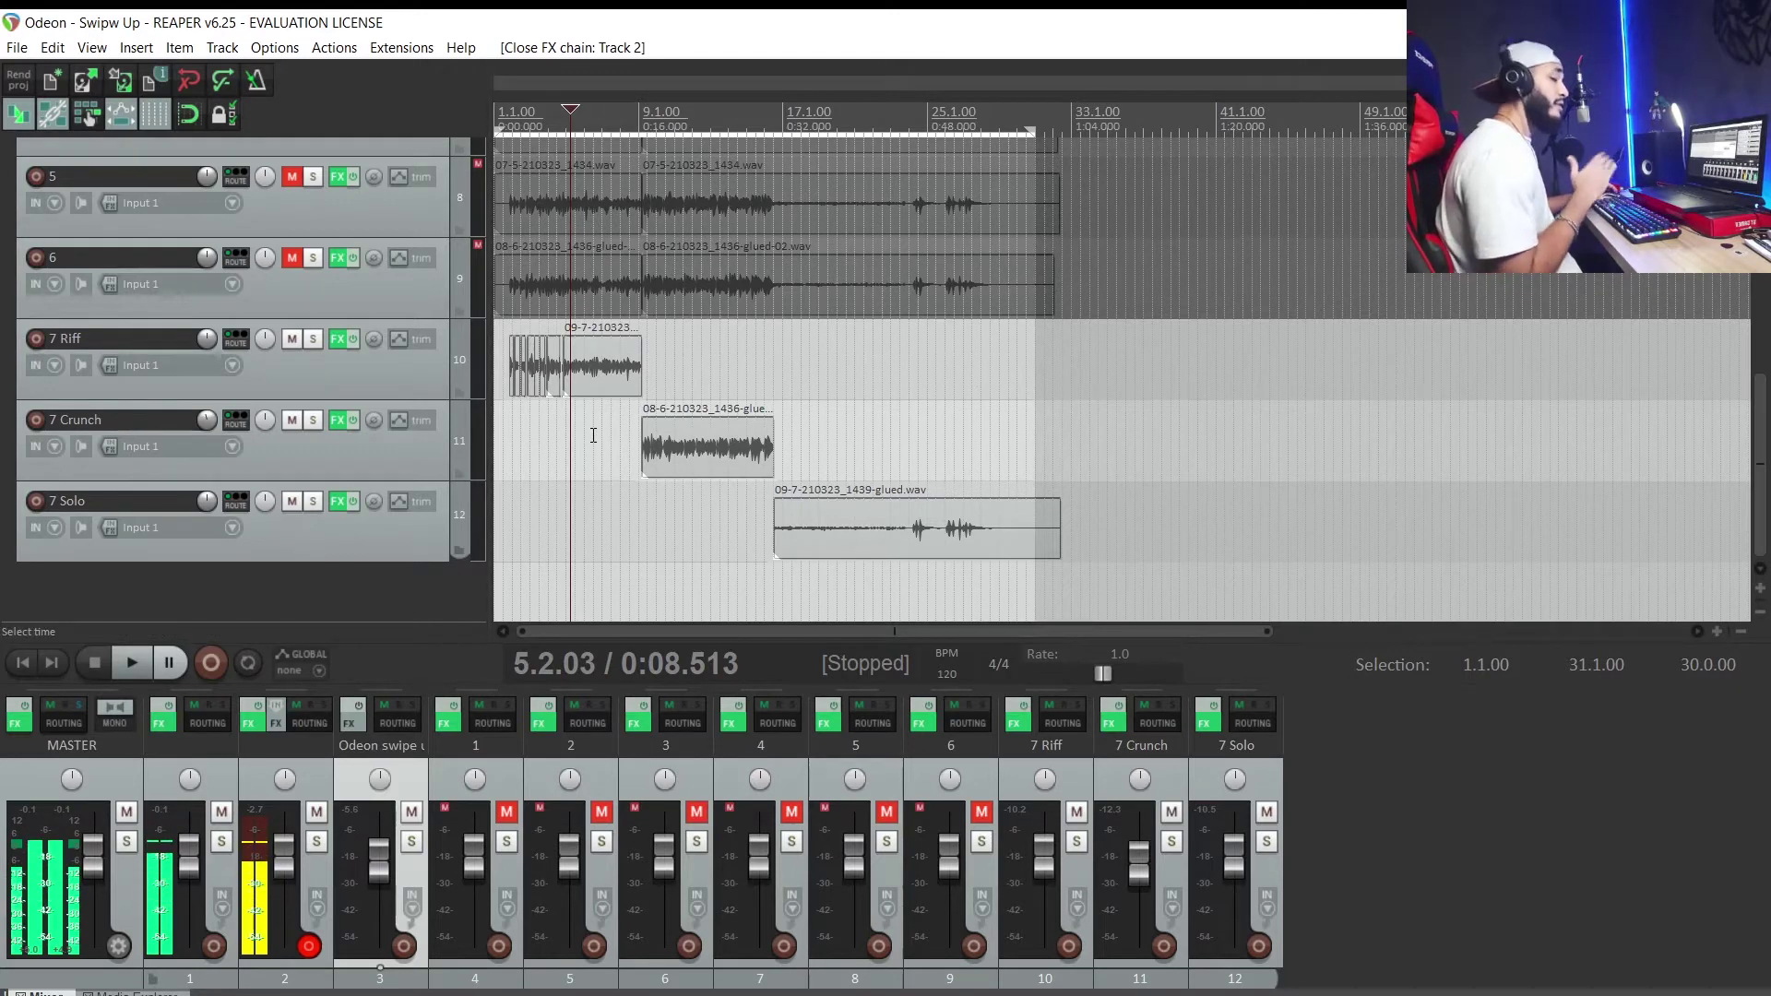
Step: Mute the 7 Crunch and 7 Solo tracks
{"action": "scroll", "coordinate": [434, 358], "scroll_direction": "up", "scroll_amount": 7}
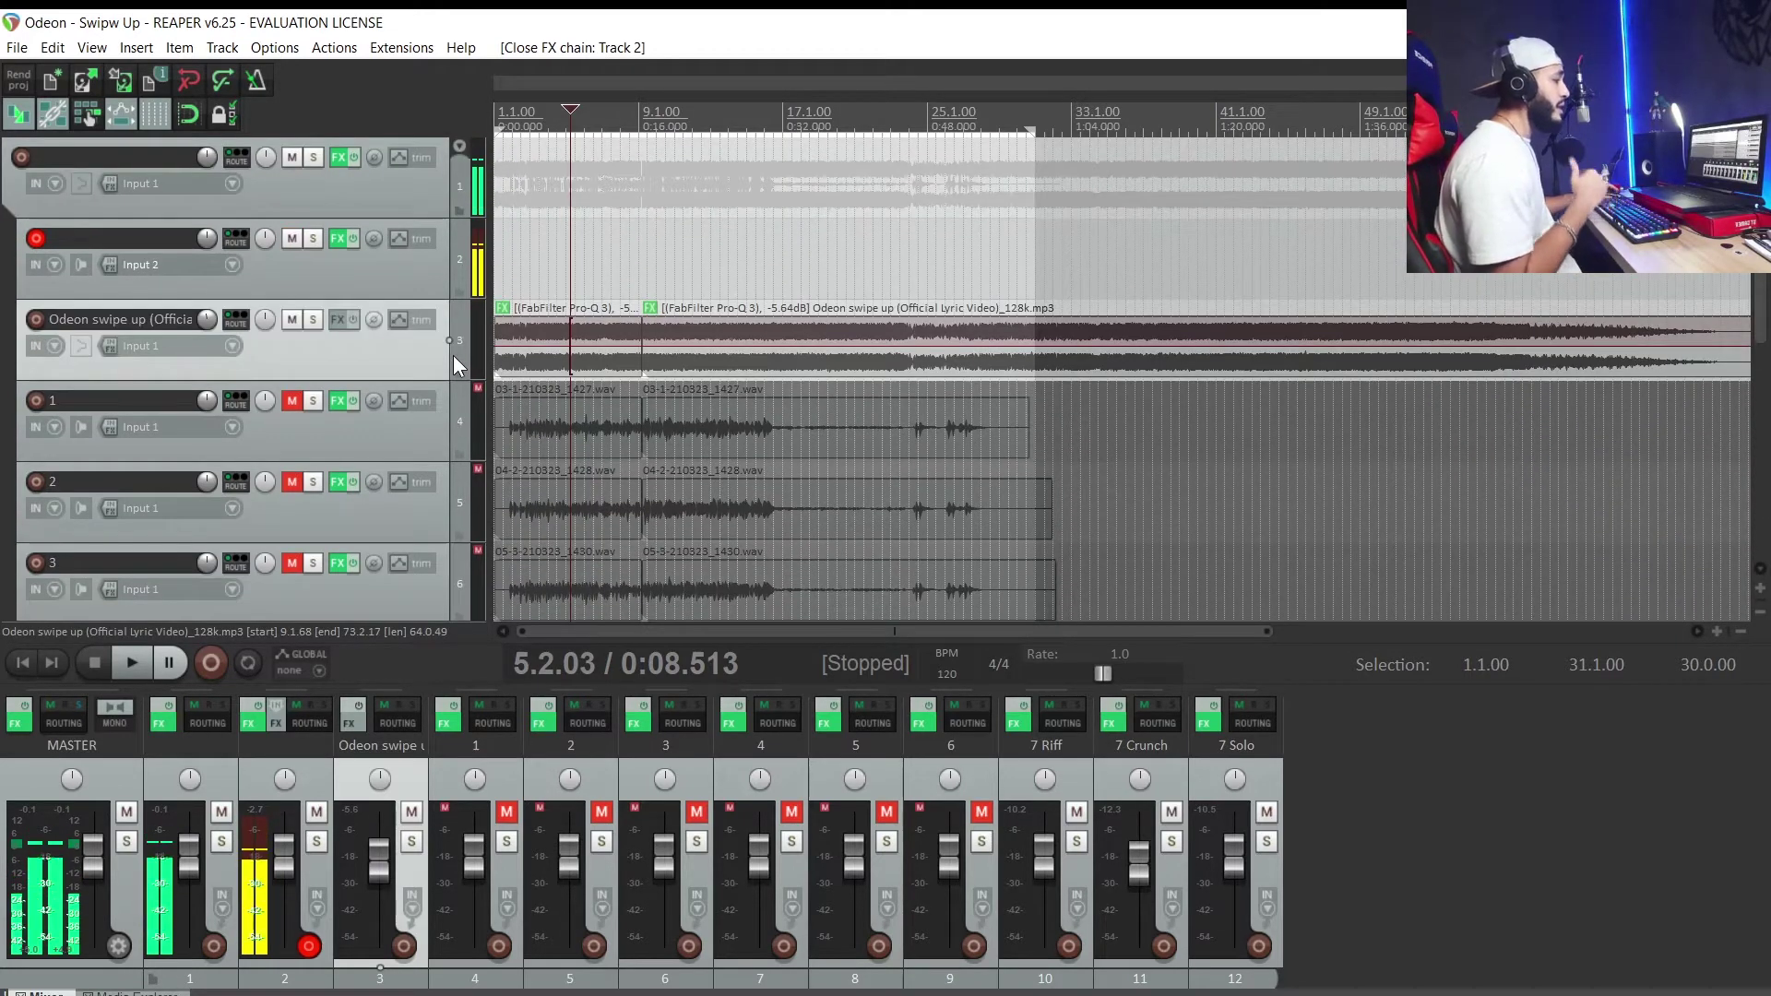
{"action": "scroll", "coordinate": [402, 429], "scroll_direction": "down", "scroll_amount": 2}
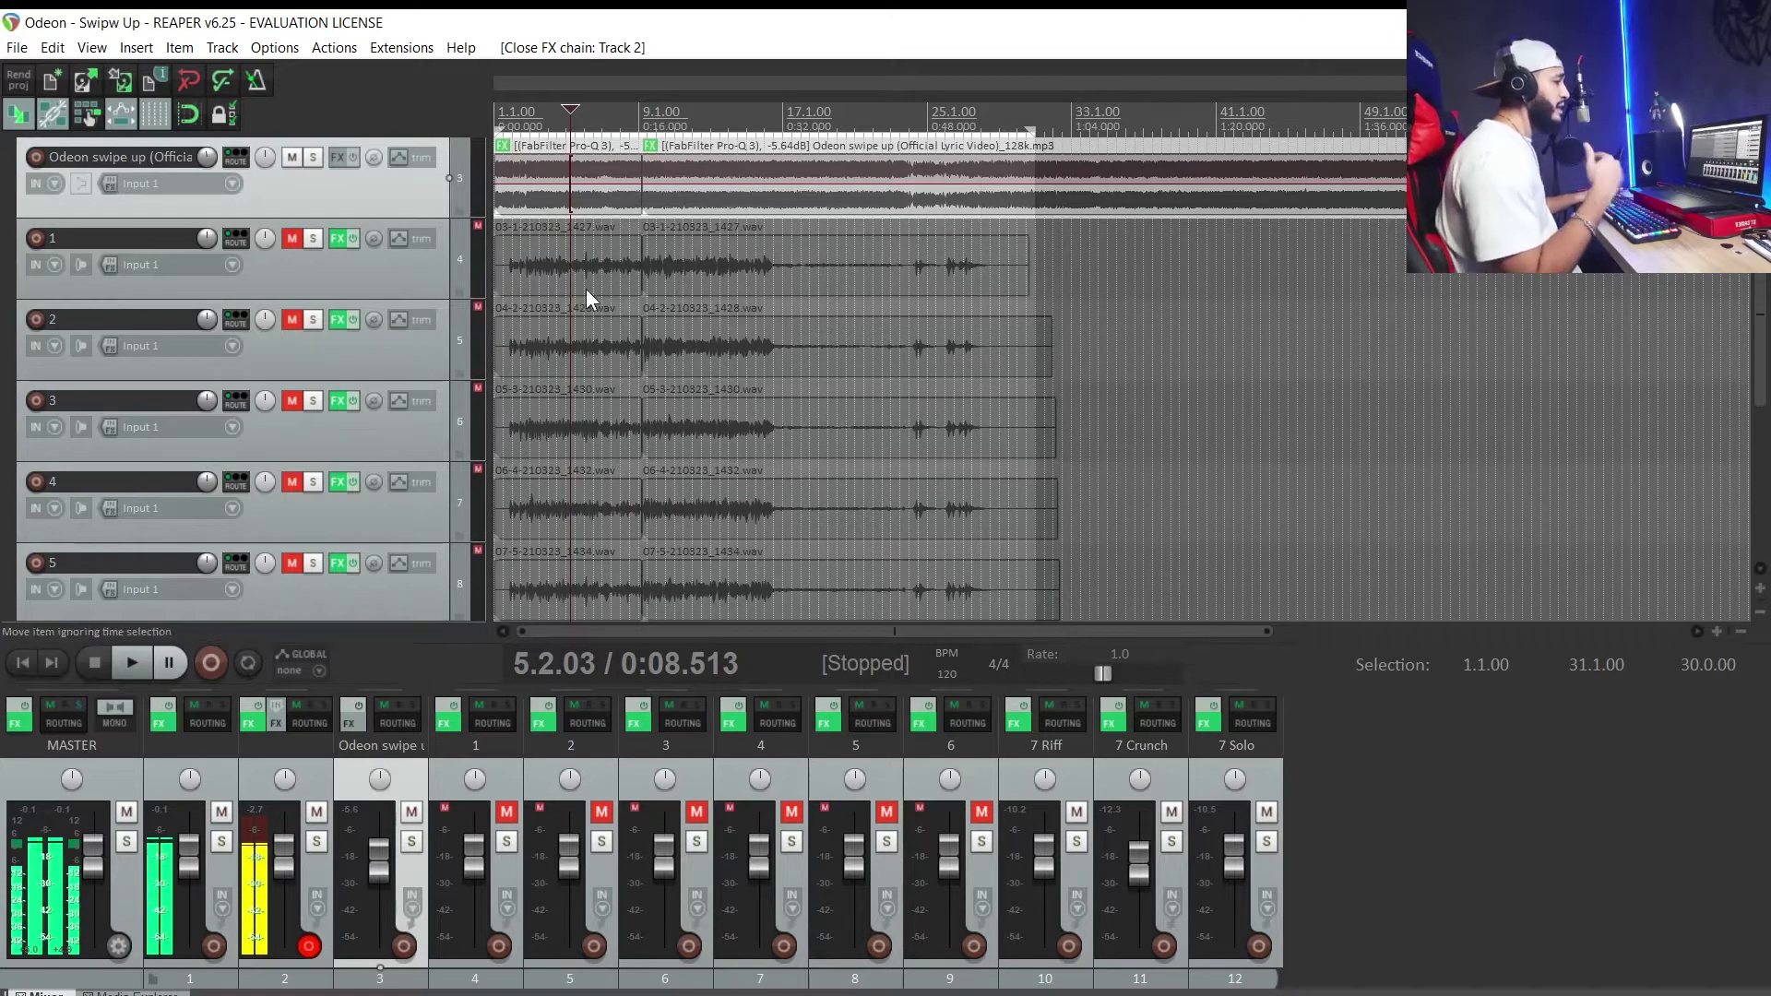
{"action": "scroll", "coordinate": [517, 286], "scroll_direction": "down", "scroll_amount": 6}
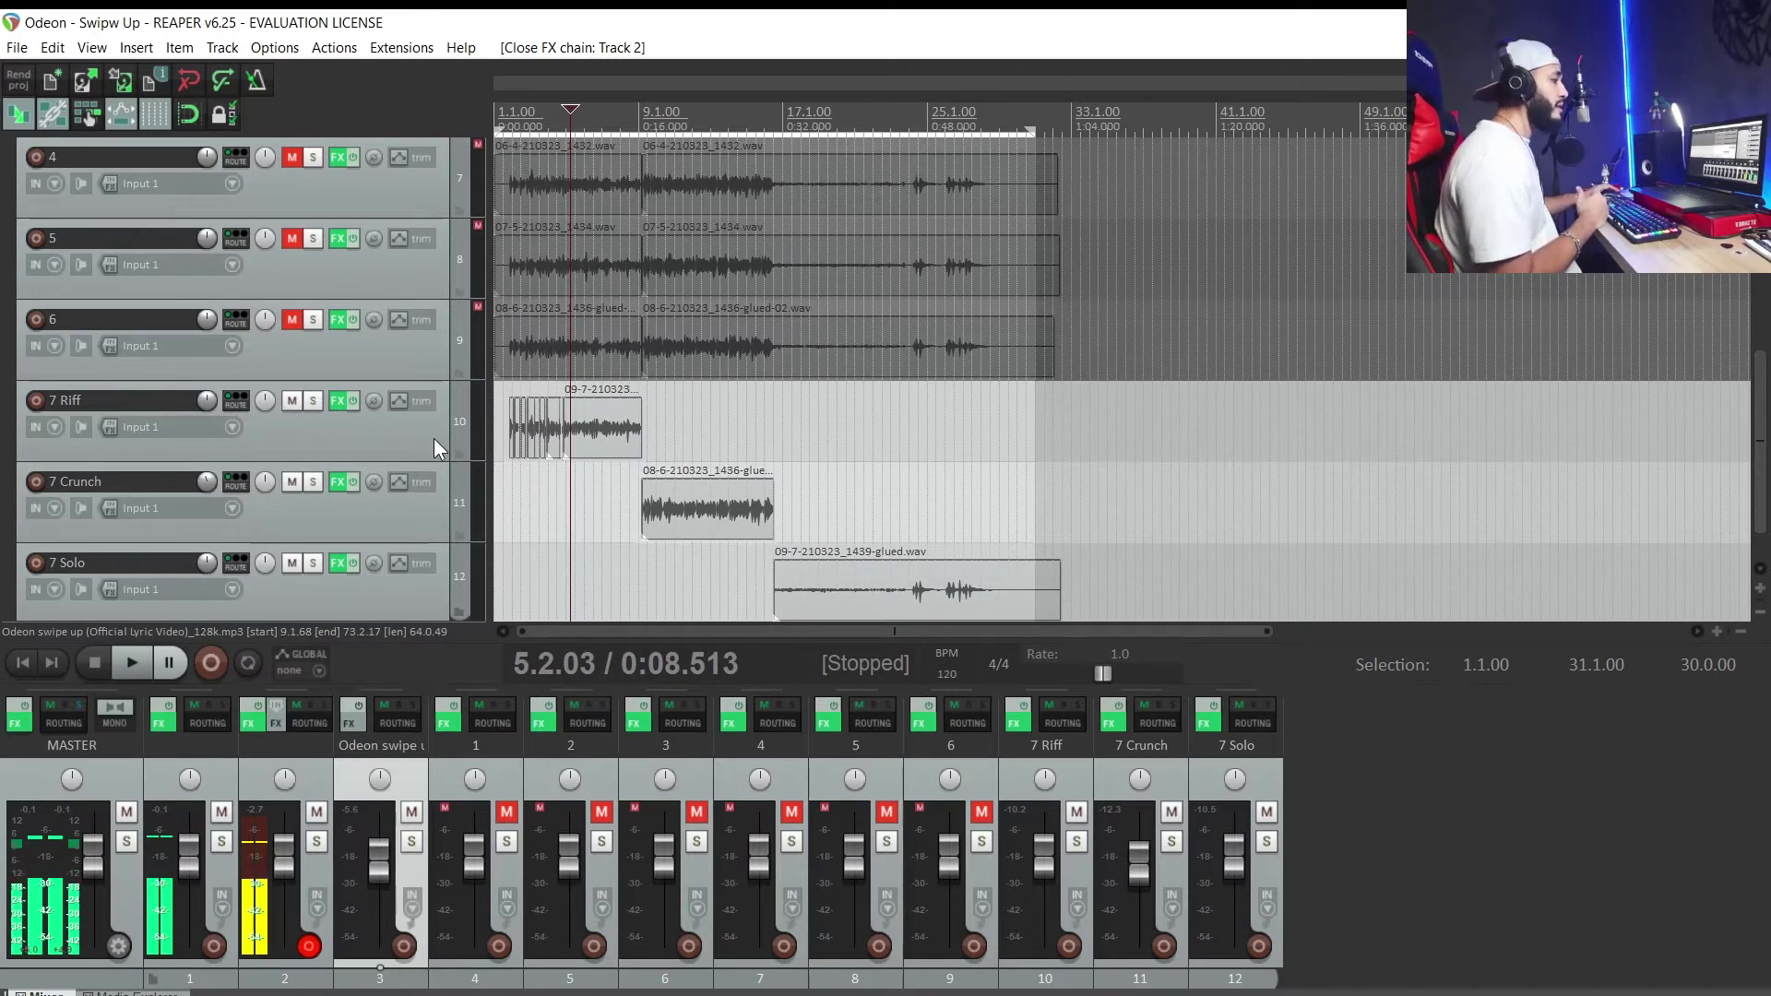
{"action": "scroll", "coordinate": [433, 439], "scroll_direction": "down", "scroll_amount": 1}
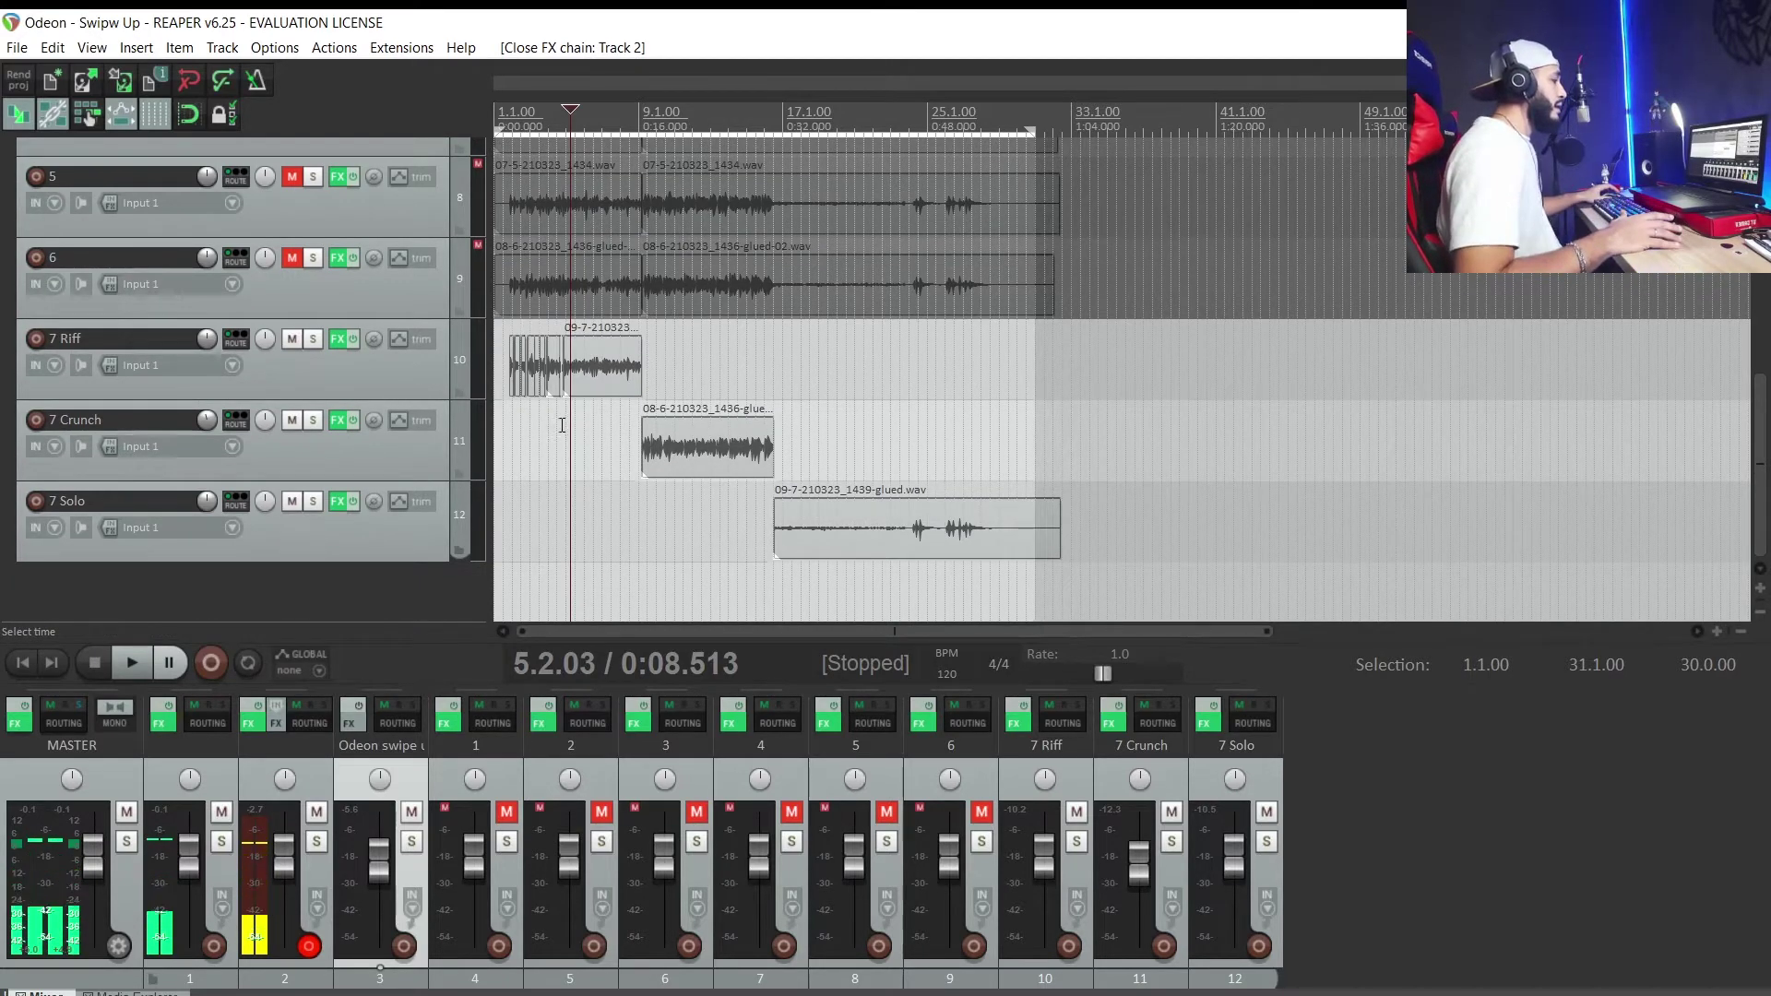
{"action": "left_click", "coordinate": [592, 439]}
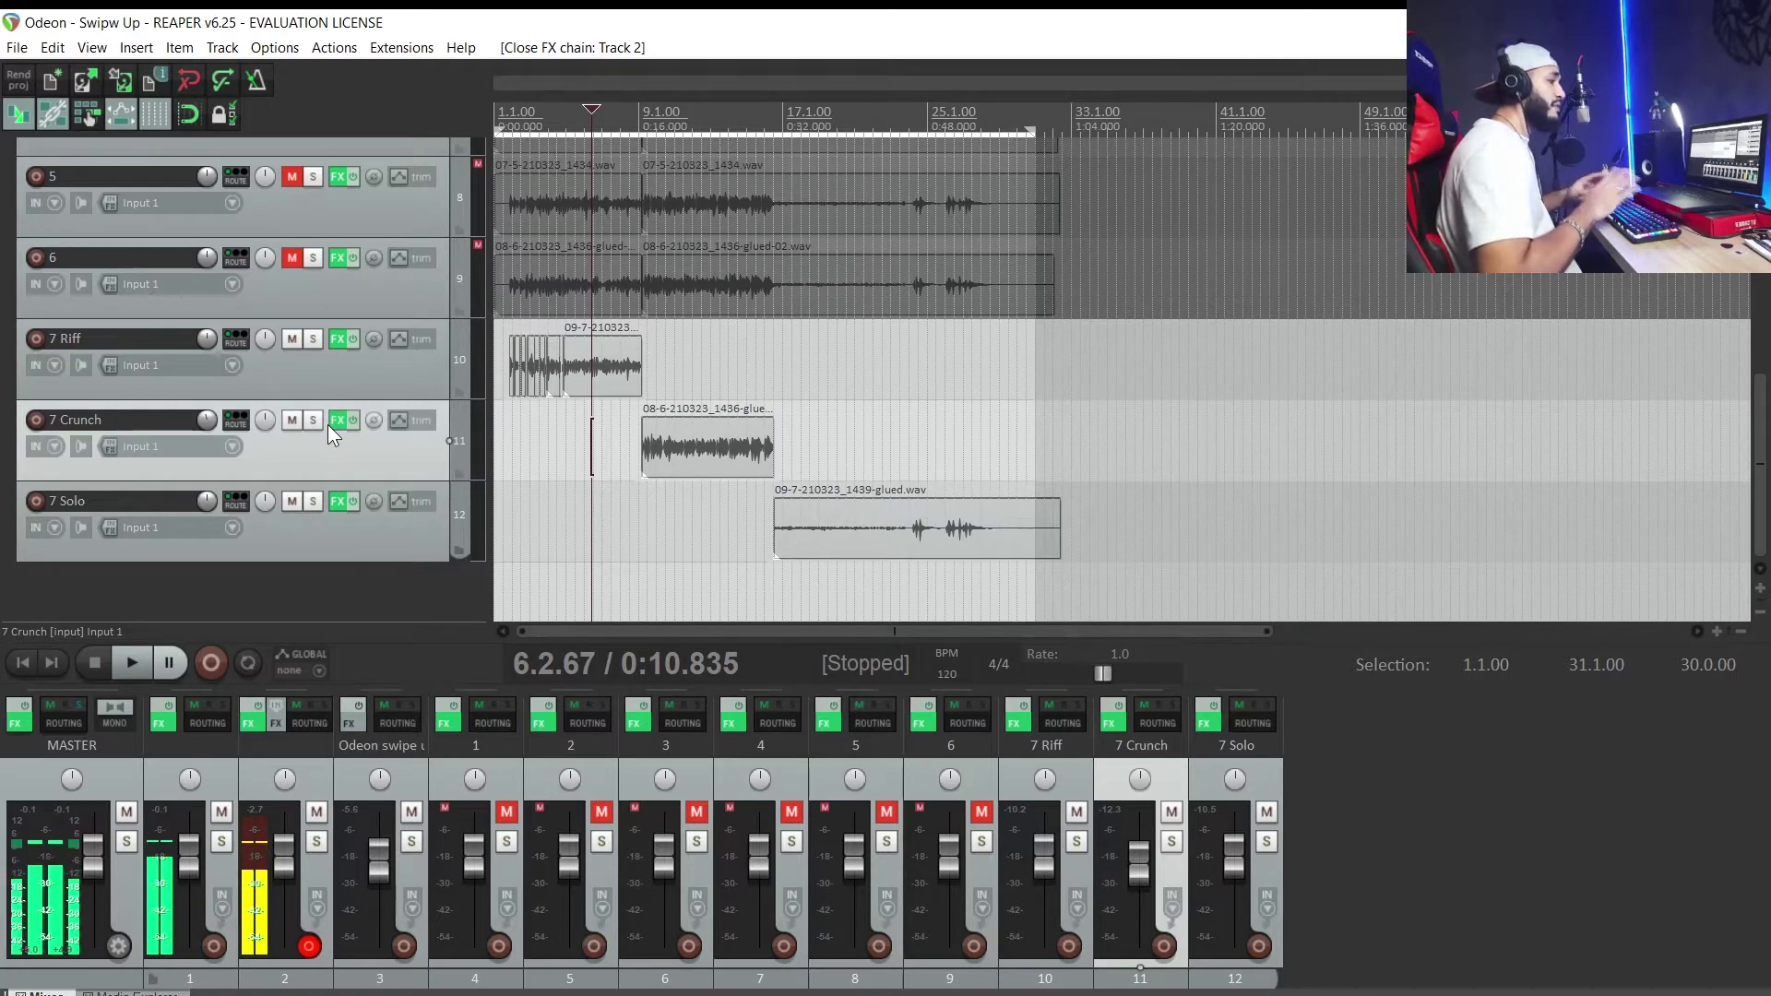
{"action": "left_click", "coordinate": [291, 420]}
{"action": "left_click", "coordinate": [291, 500]}
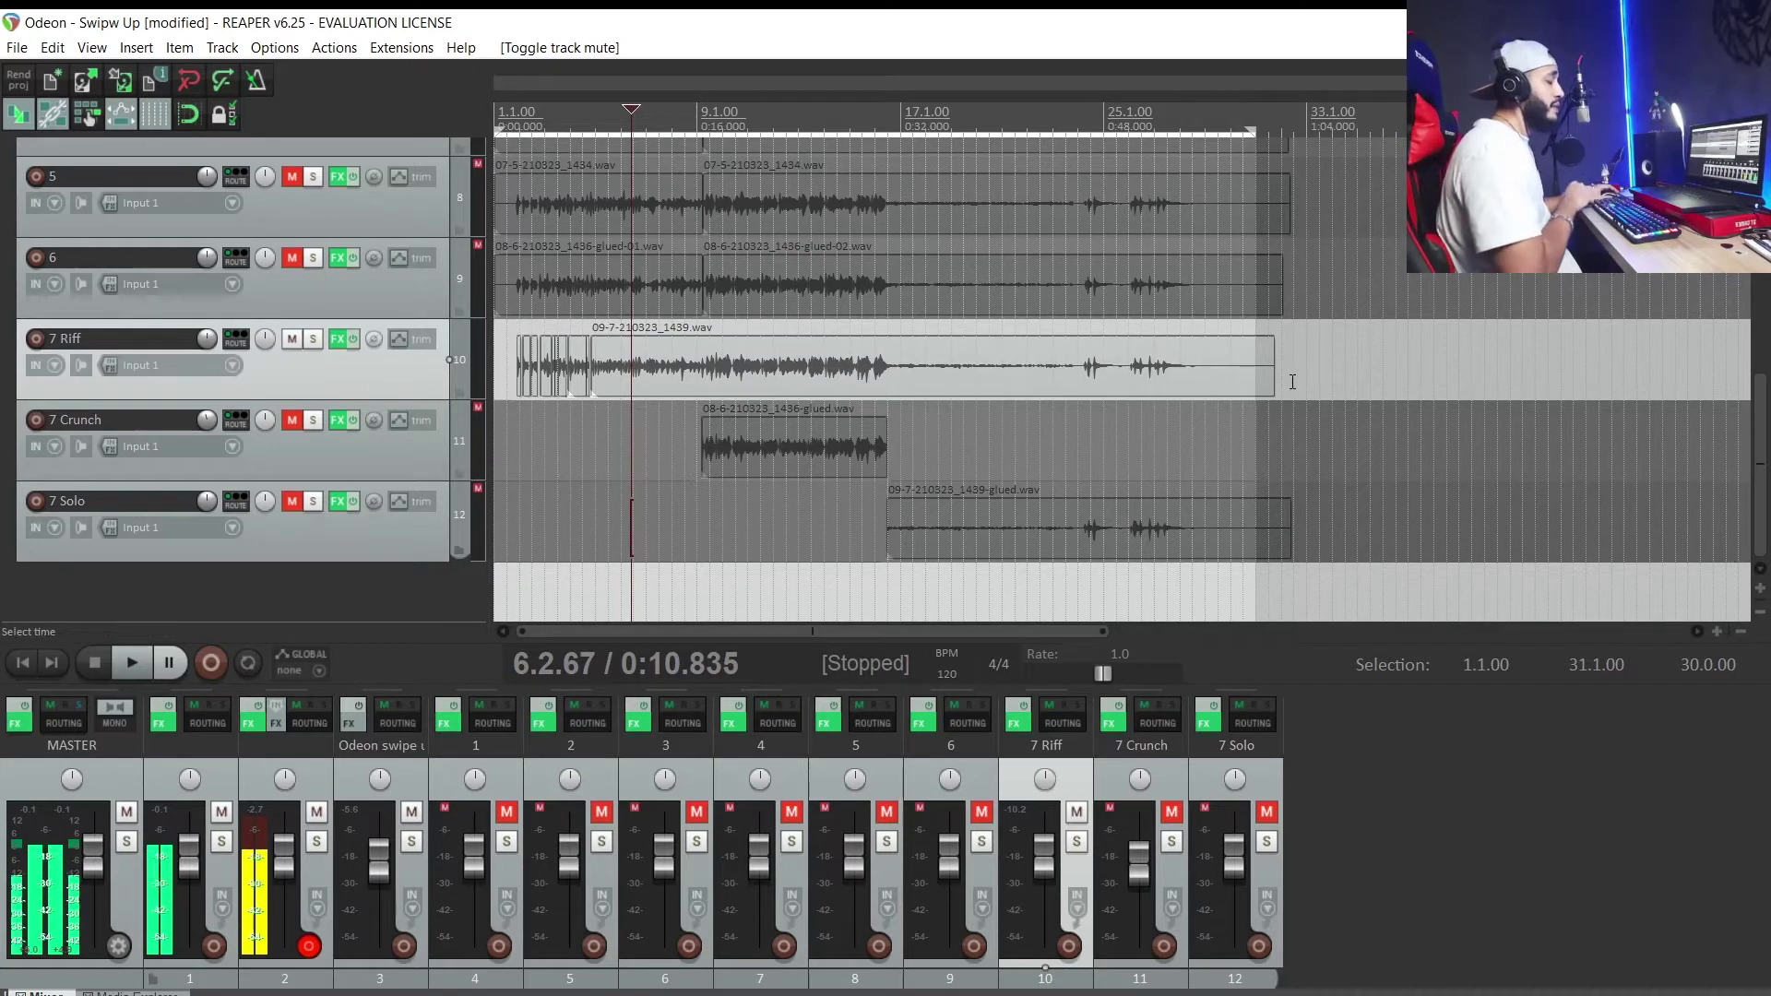
Step: Split the long 7 Riff recording at 9.1.68 and 16.3.02, separating the riff, crunch and solo sections
{"action": "left_click", "coordinate": [700, 380]}
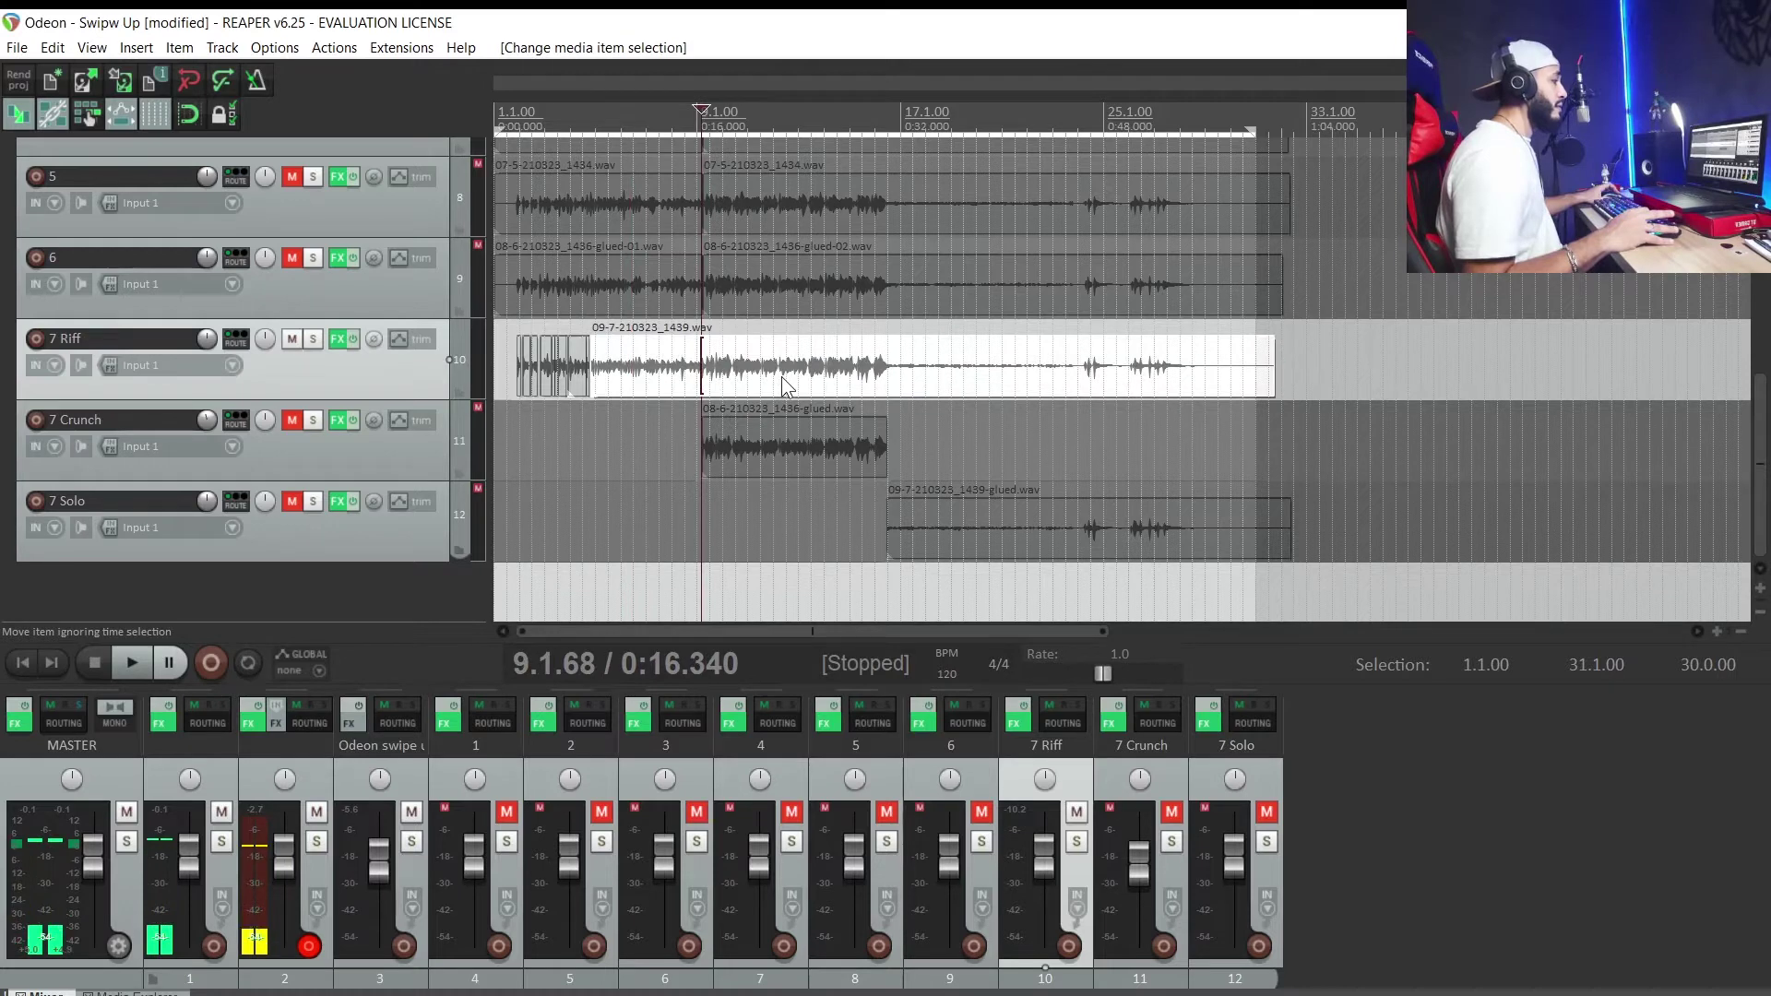
{"action": "key", "text": "s"}
{"action": "left_click", "coordinate": [891, 376]}
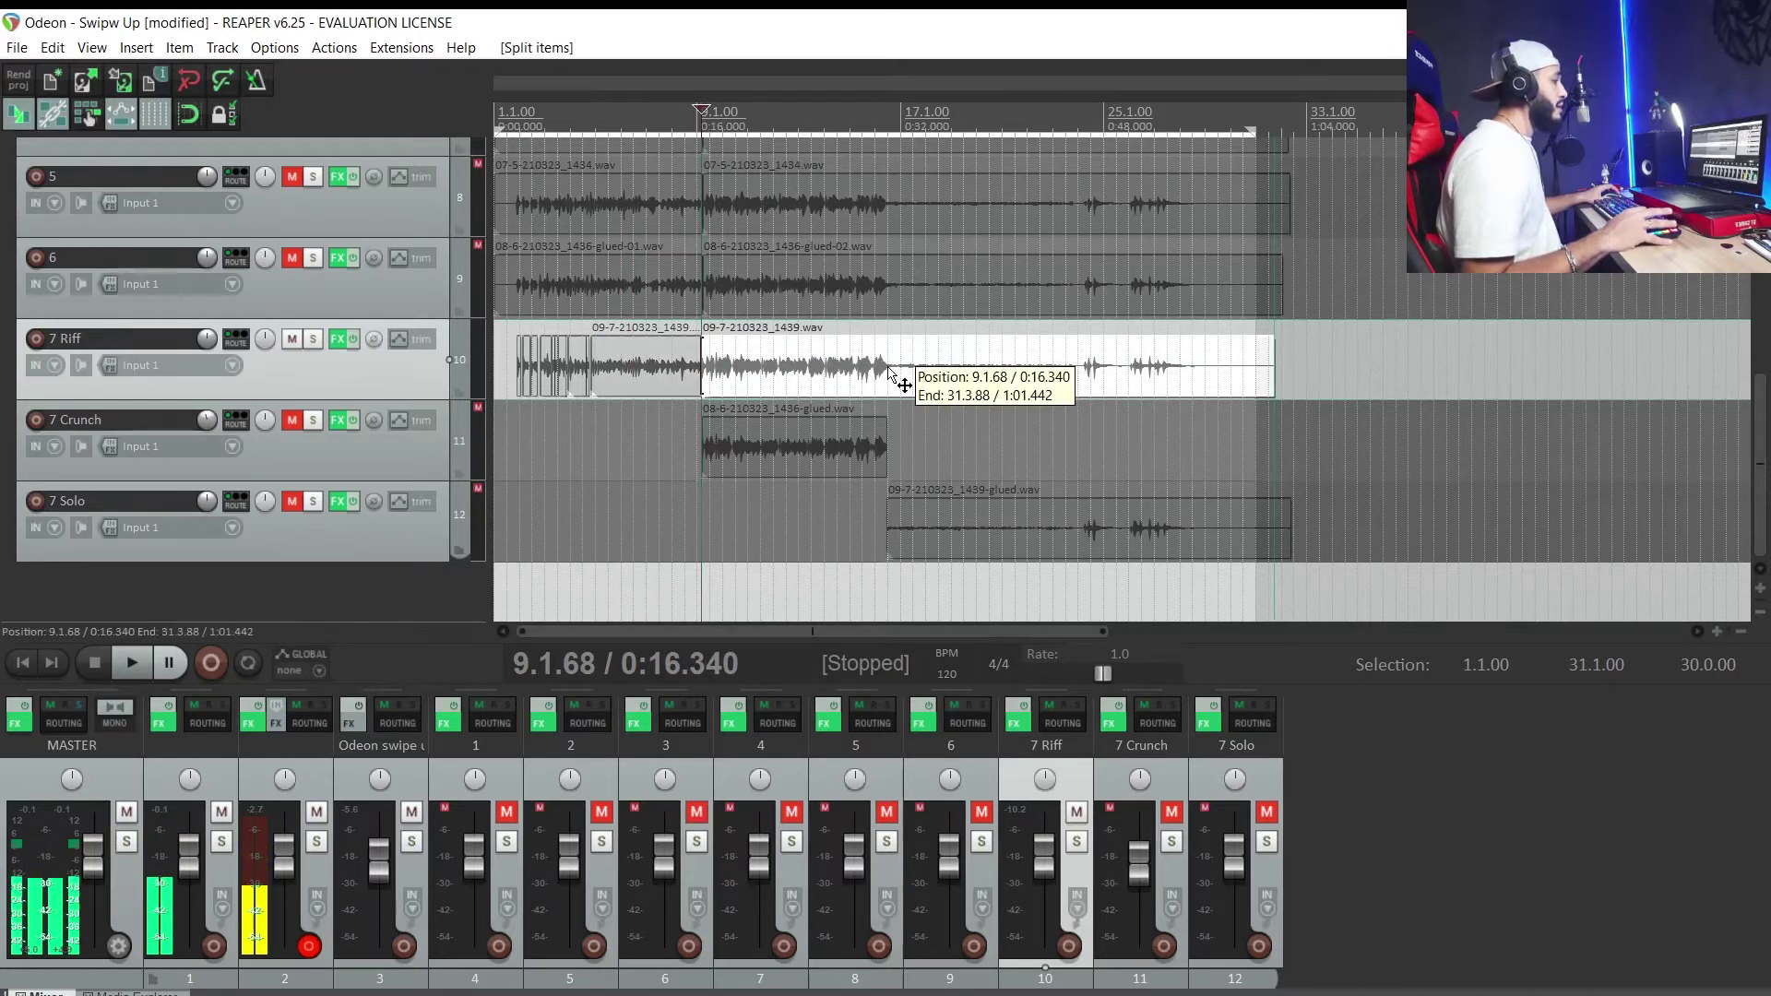
{"action": "key", "text": "s"}
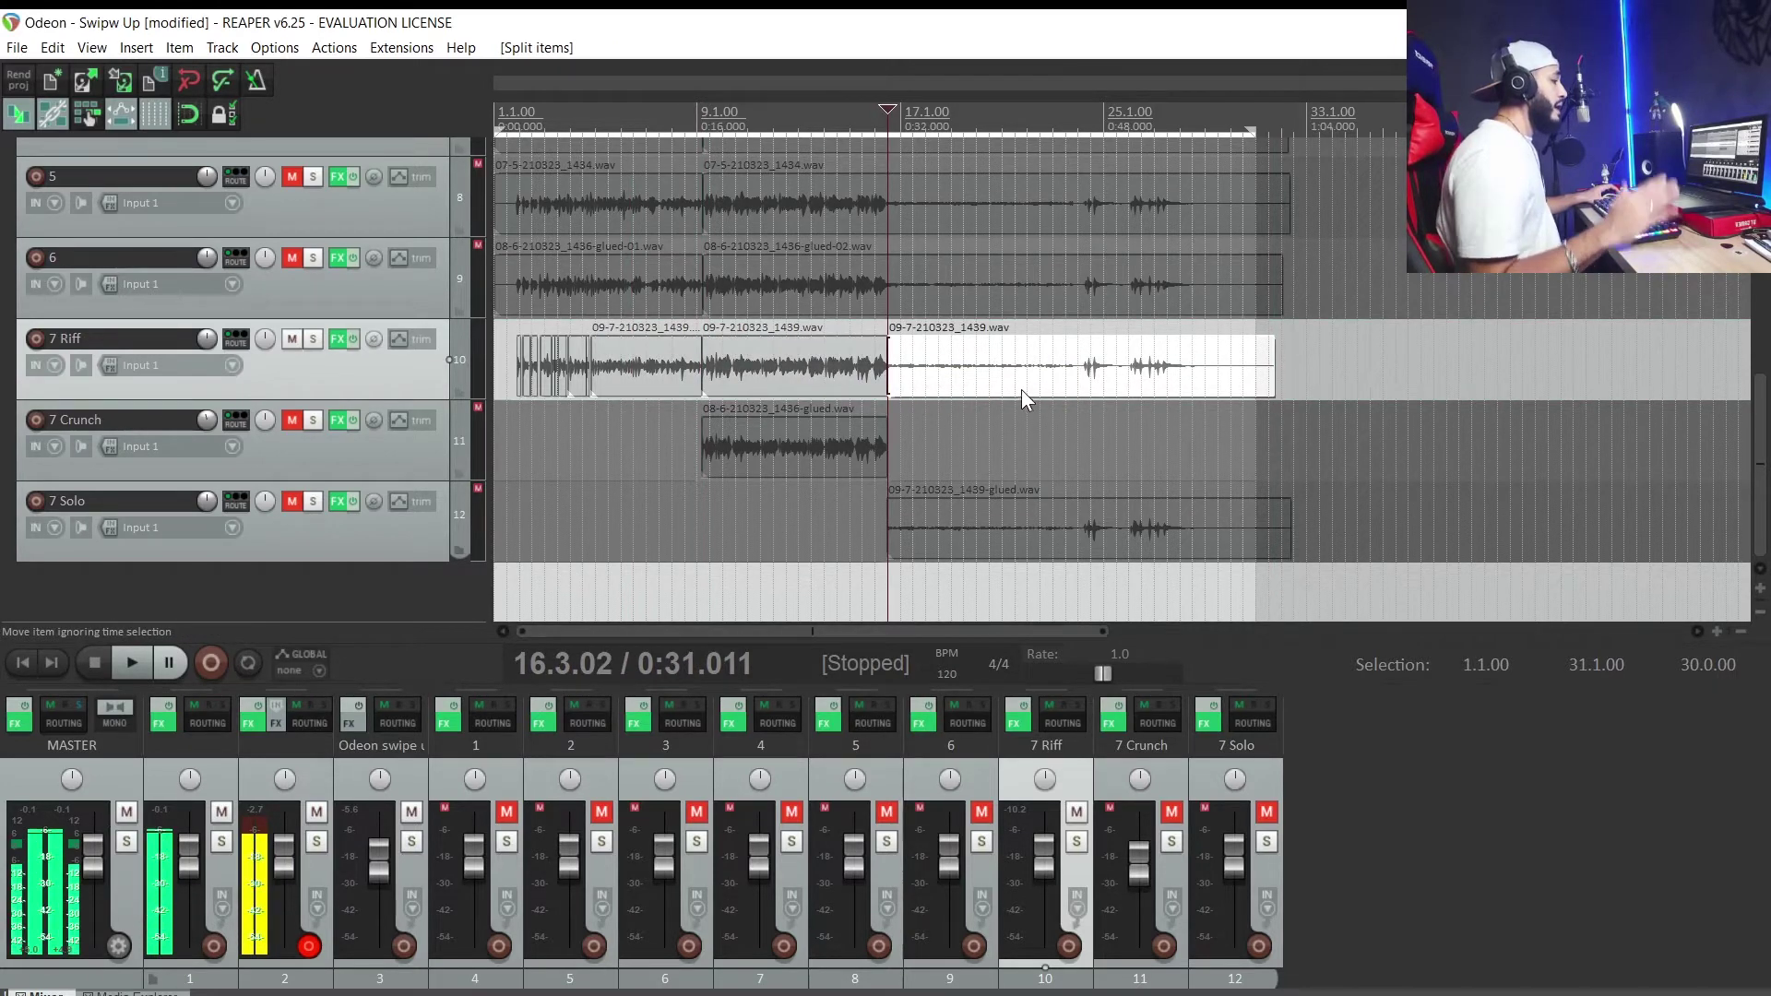
Step: Duplicate the 7 Riff track twice to get three identical tracks
{"action": "right_click", "coordinate": [419, 362]}
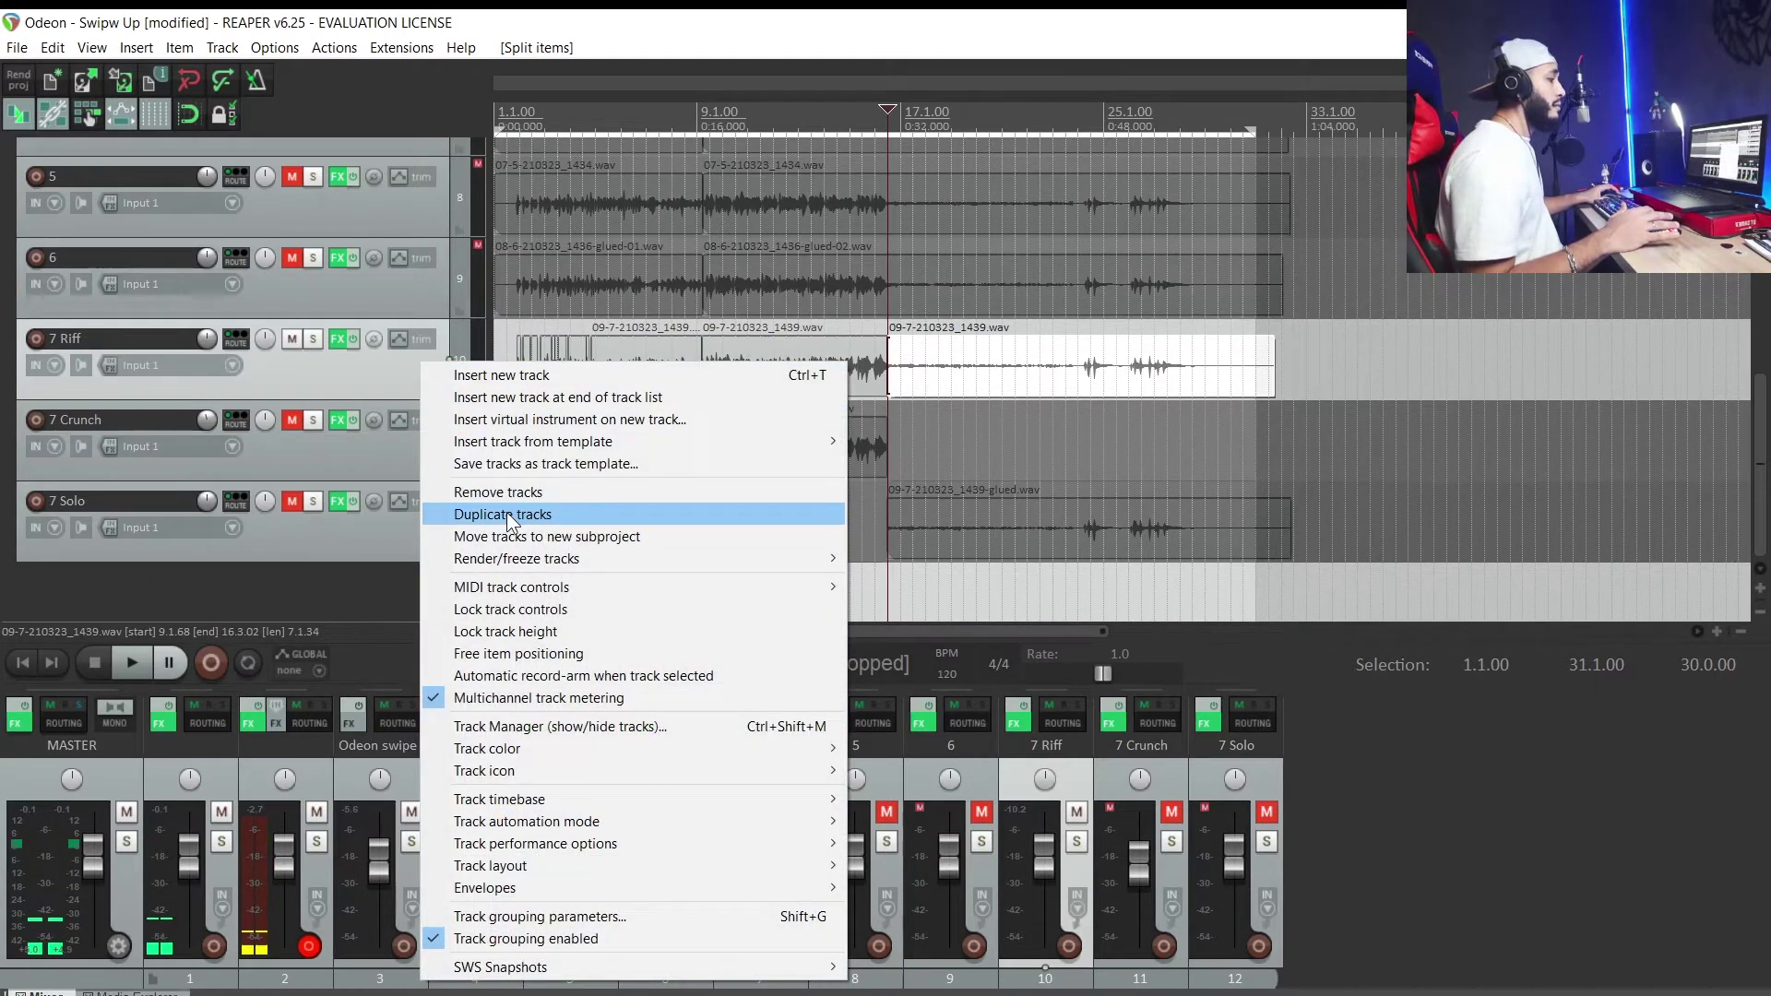
{"action": "left_click", "coordinate": [506, 512]}
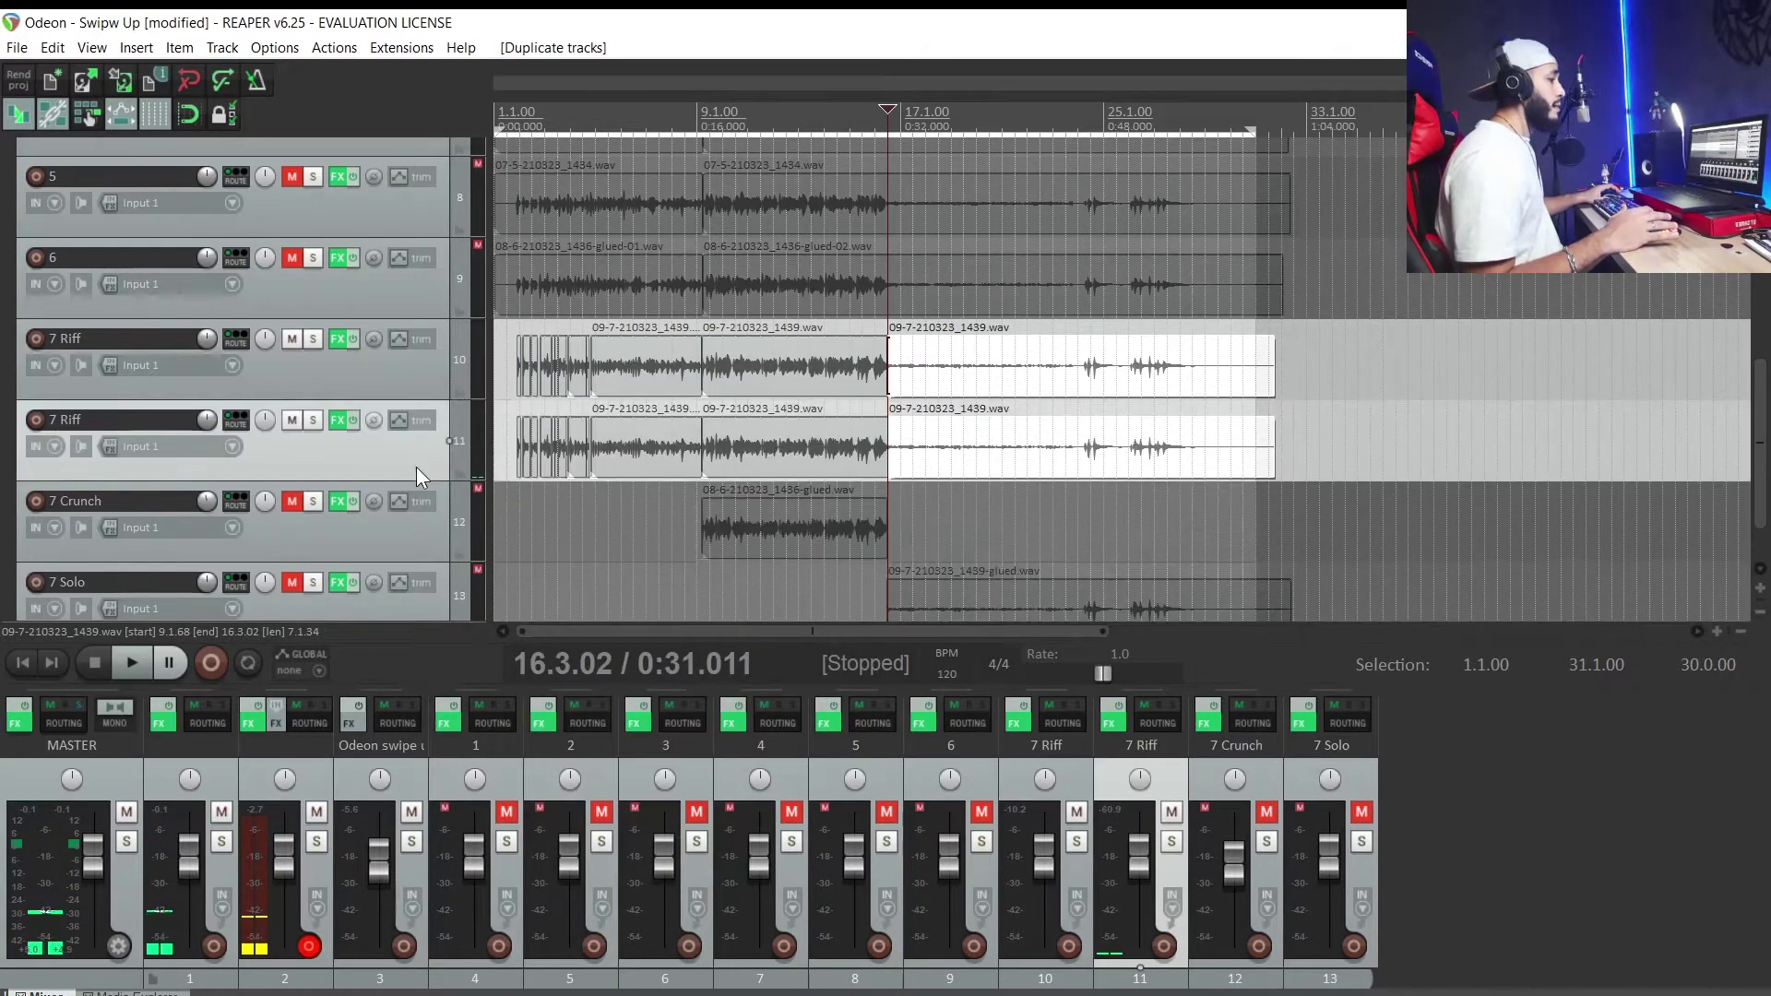
{"action": "right_click", "coordinate": [417, 467]}
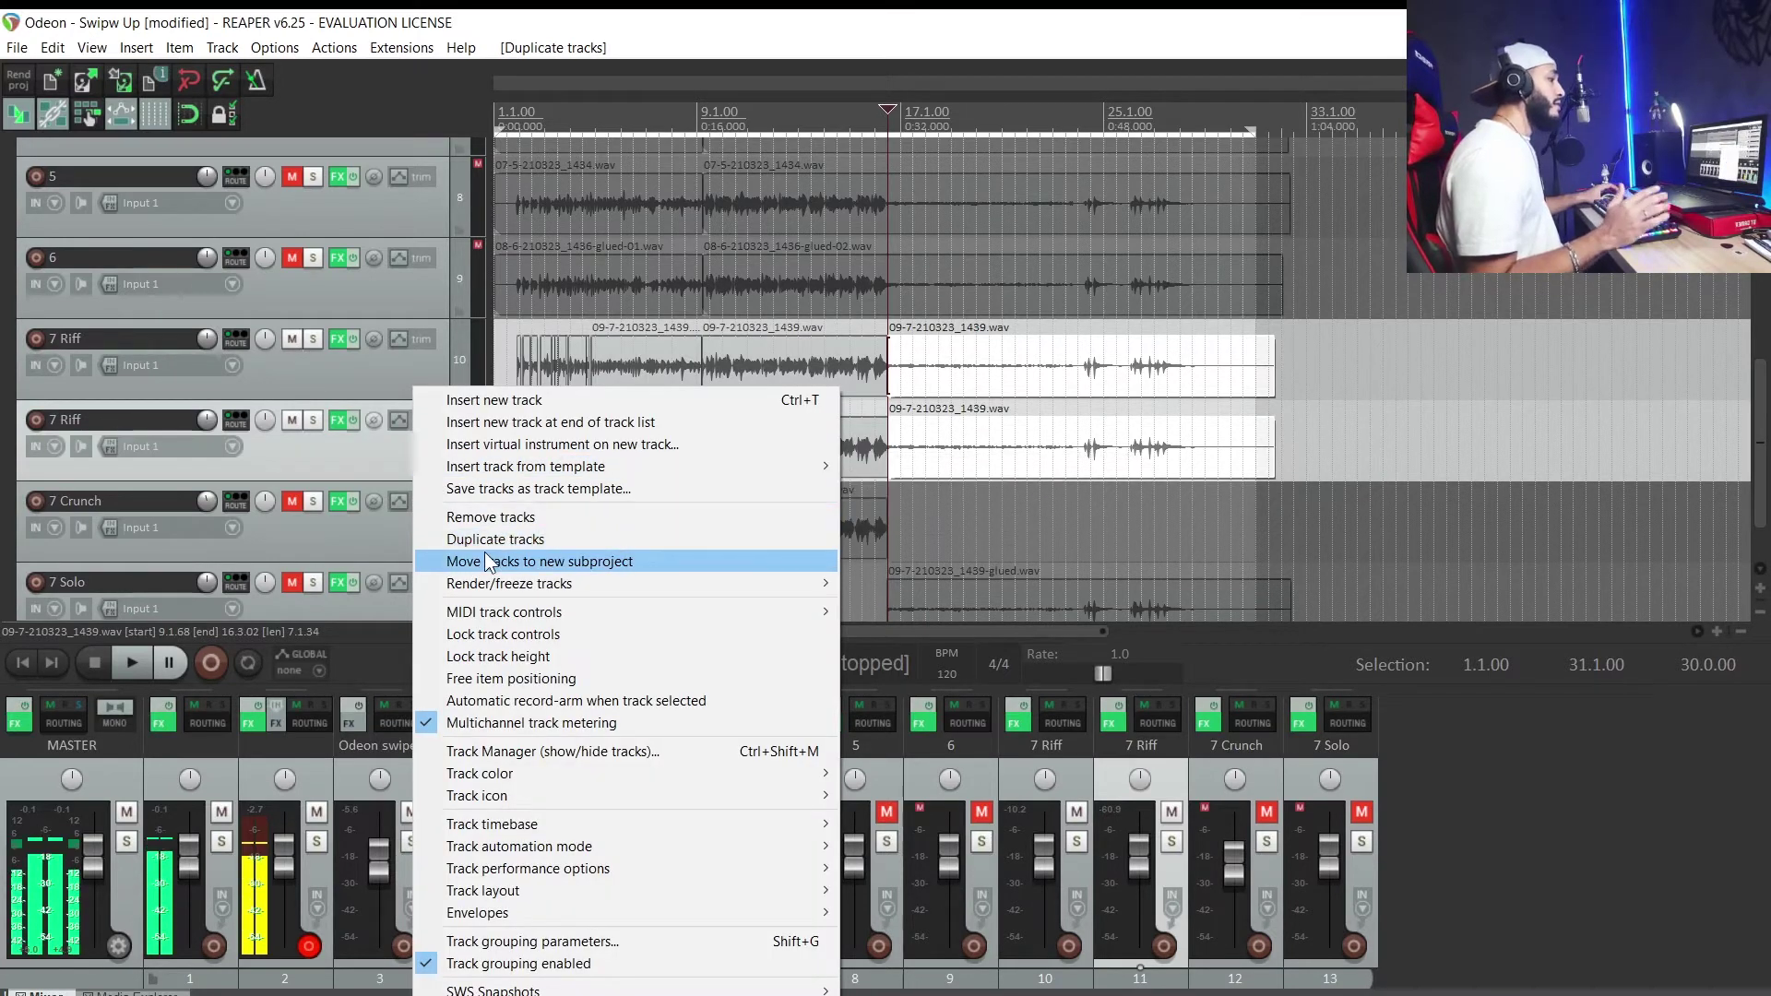
{"action": "right_click", "coordinate": [372, 456]}
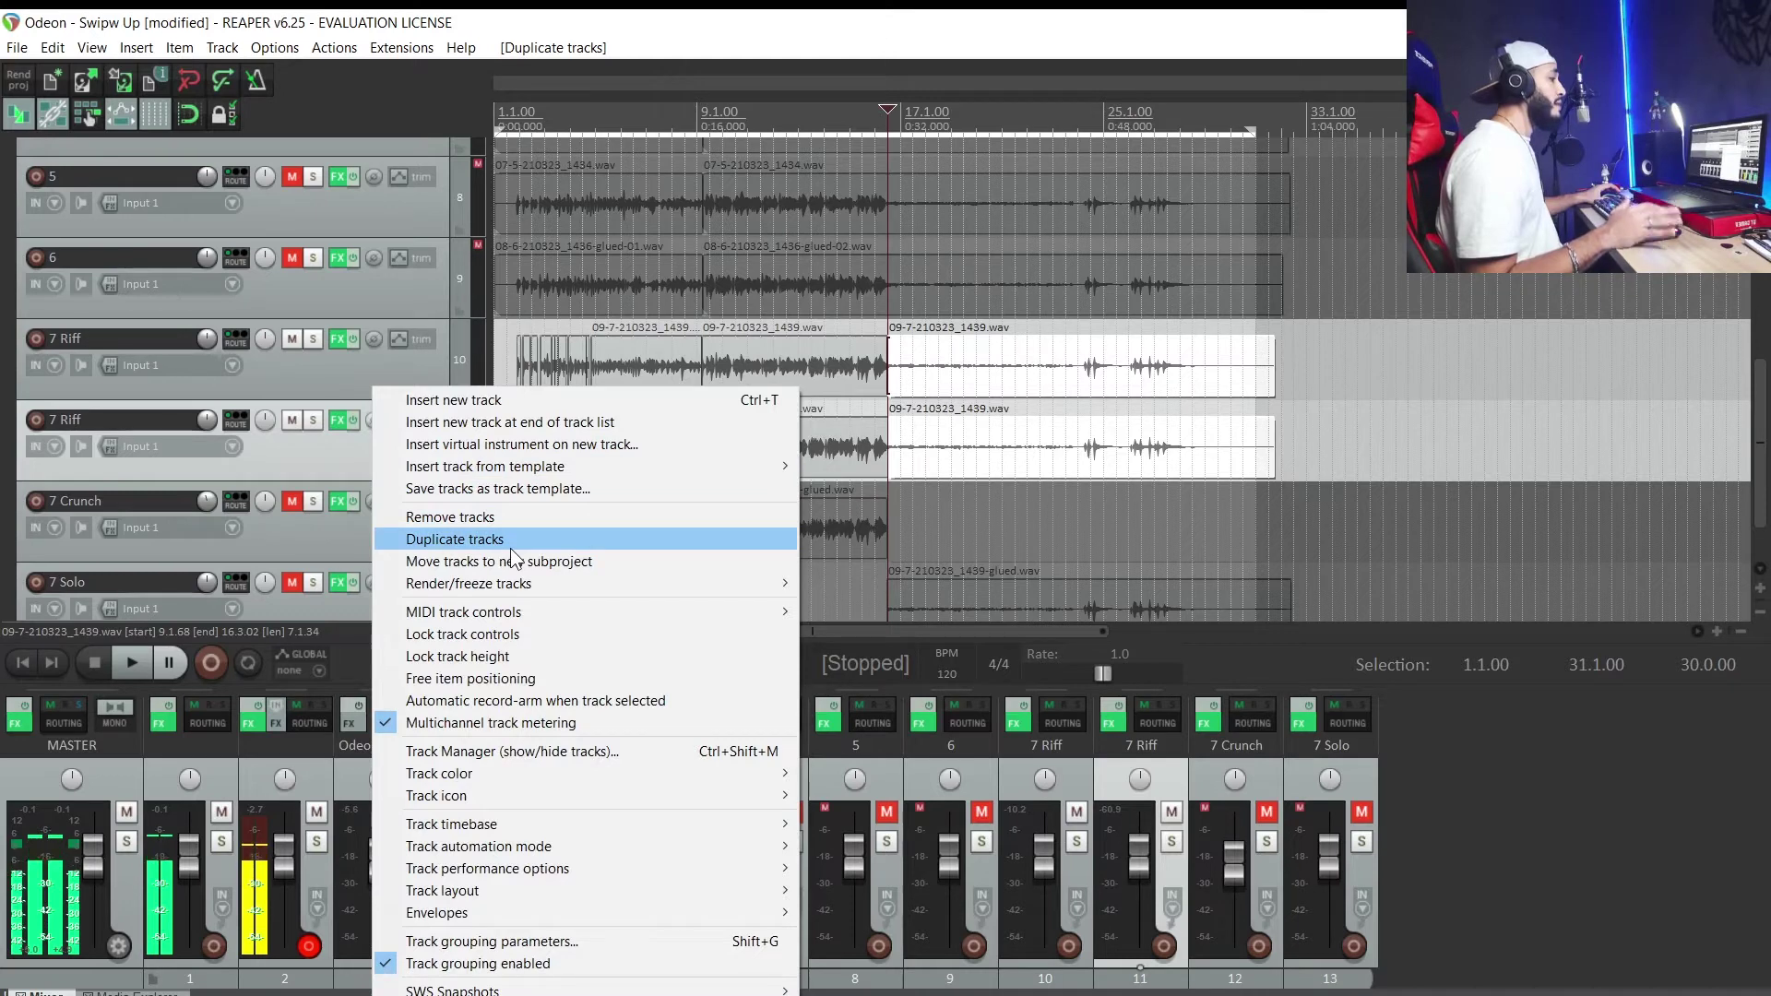
{"action": "key", "text": "Escape"}
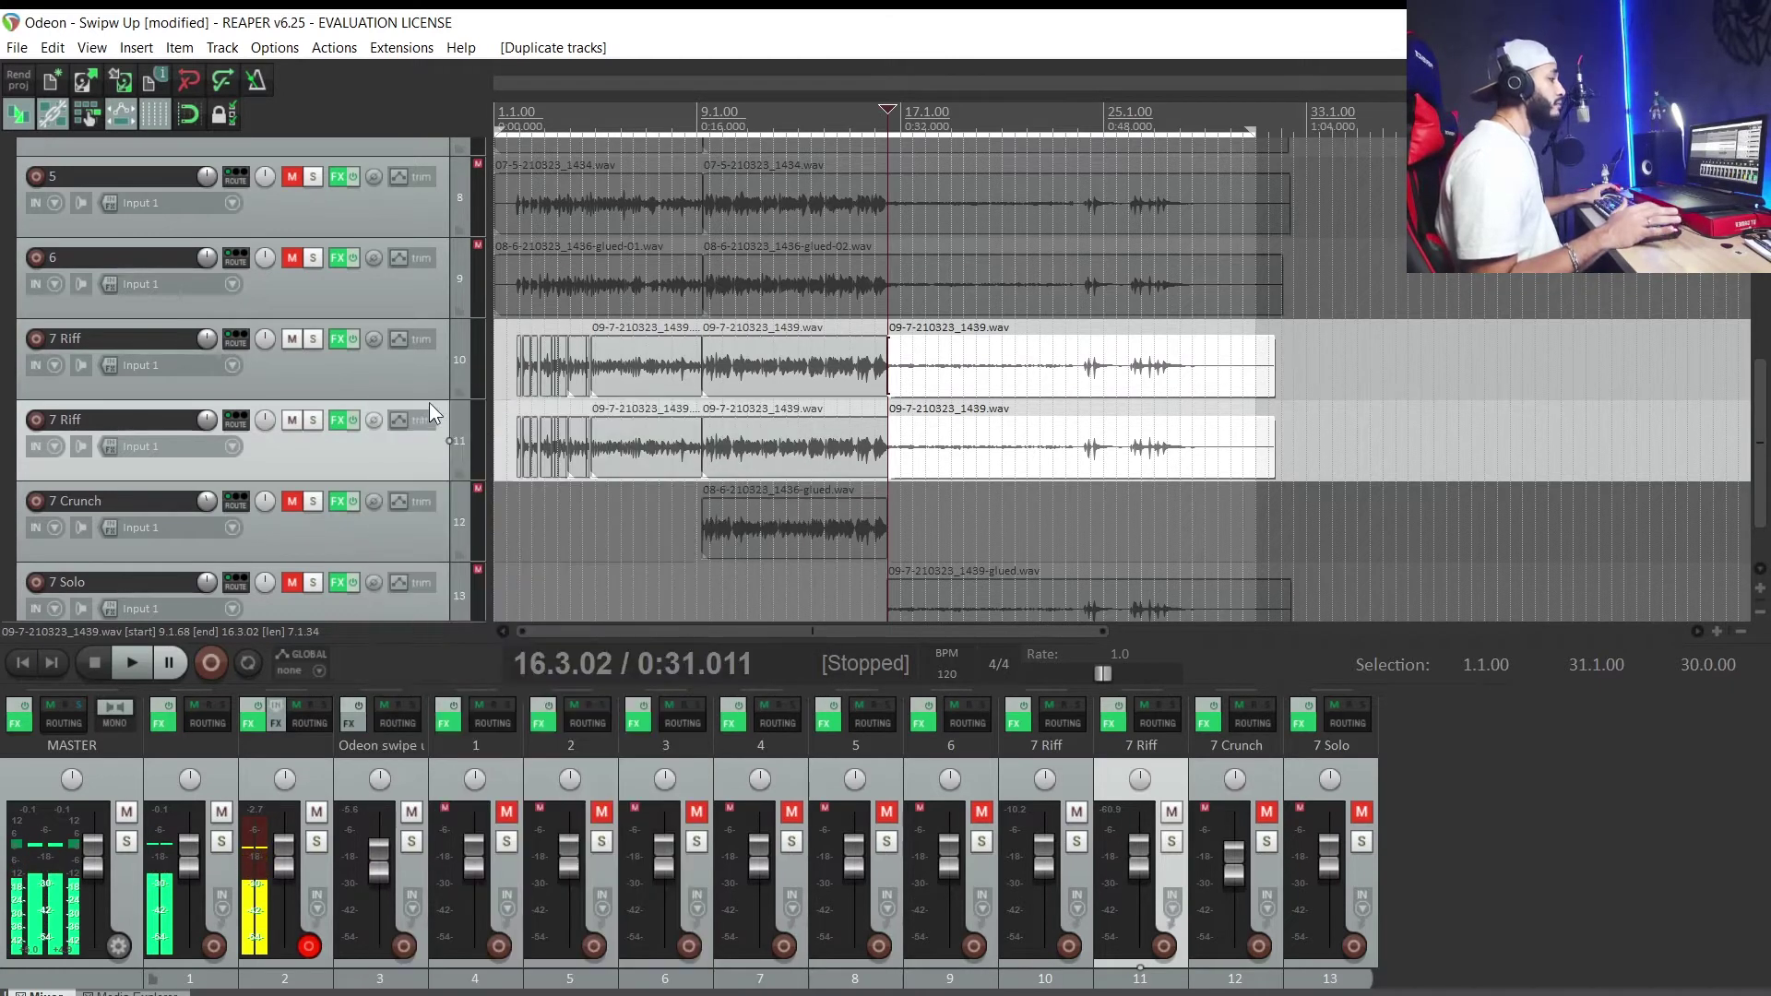
{"action": "key", "text": "ctrl+d"}
{"action": "scroll", "coordinate": [396, 432], "scroll_direction": "down", "scroll_amount": 2}
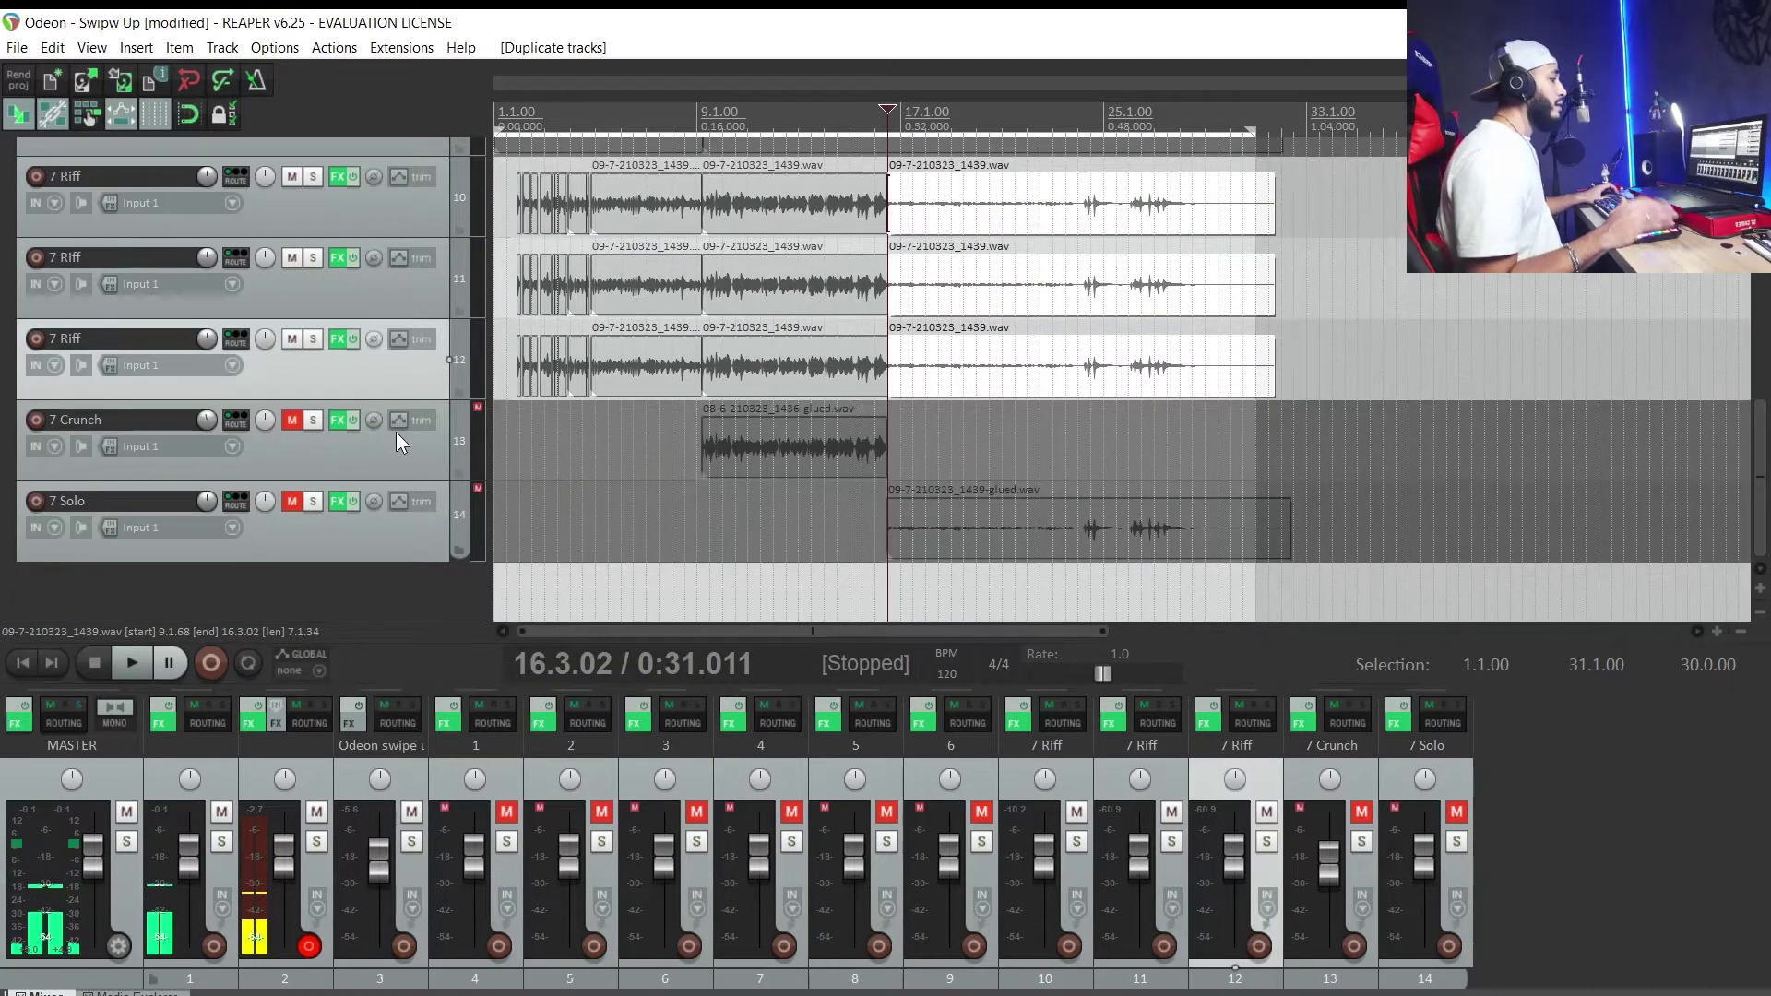
{"action": "scroll", "coordinate": [396, 389], "scroll_direction": "up", "scroll_amount": 1}
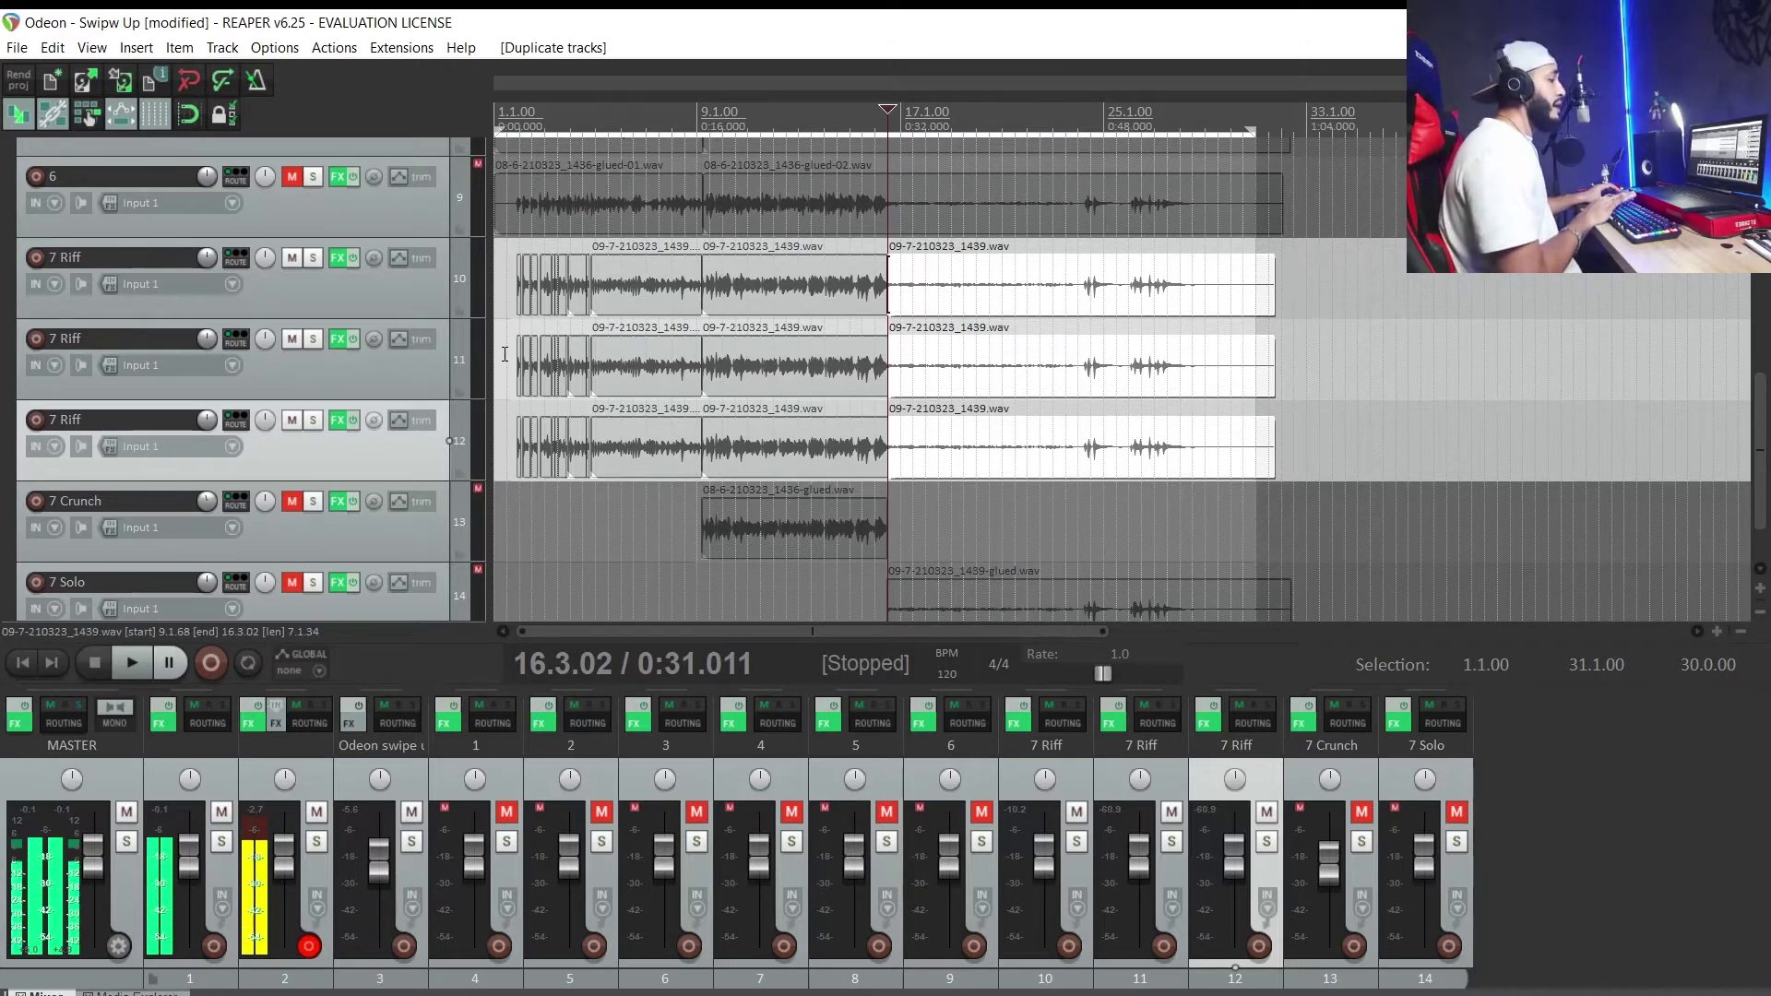
Step: Delete the opening riff items from the two duplicated 7 Riff tracks
{"action": "left_click_drag", "start_coordinate": [640, 367], "coordinate": [501, 351]}
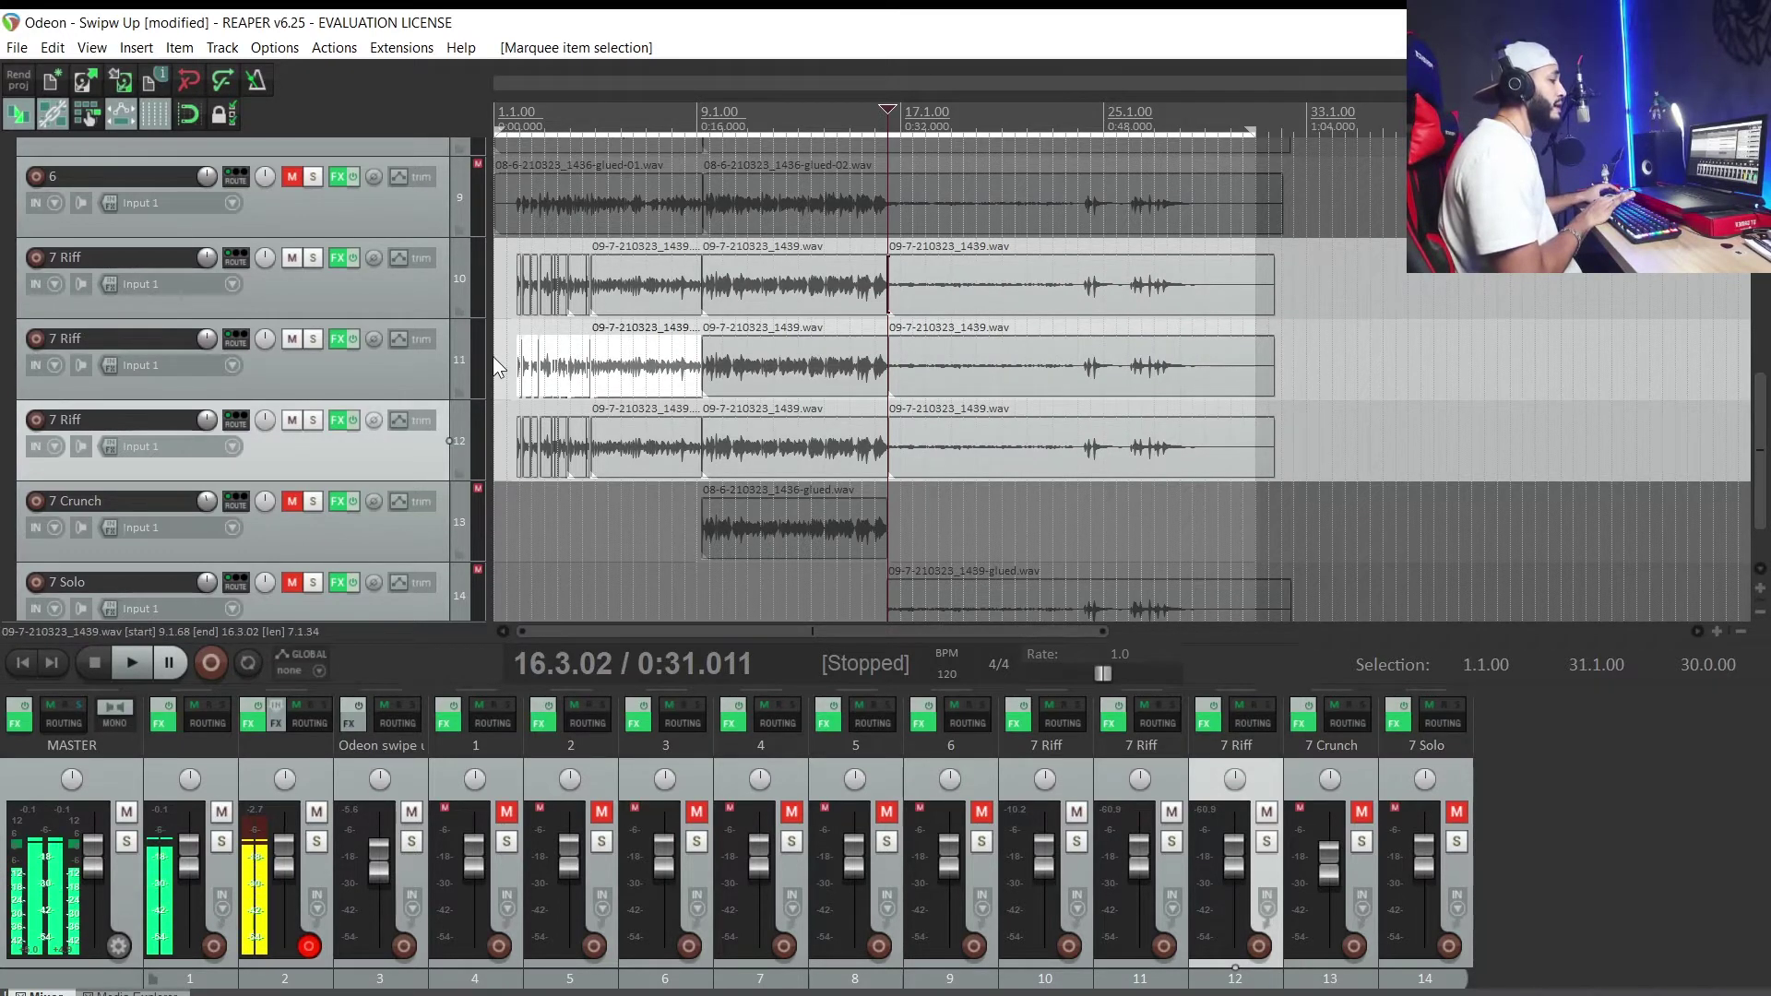
{"action": "right_click", "coordinate": [634, 369]}
{"action": "key", "text": "Escape"}
{"action": "left_click_drag", "start_coordinate": [511, 371], "coordinate": [554, 431]}
{"action": "key", "text": "Delete"}
Step: Delete the middle section from the first and third 7 Riff tracks and the last section from the first and second
{"action": "left_click", "coordinate": [801, 297]}
{"action": "key", "text": "Delete"}
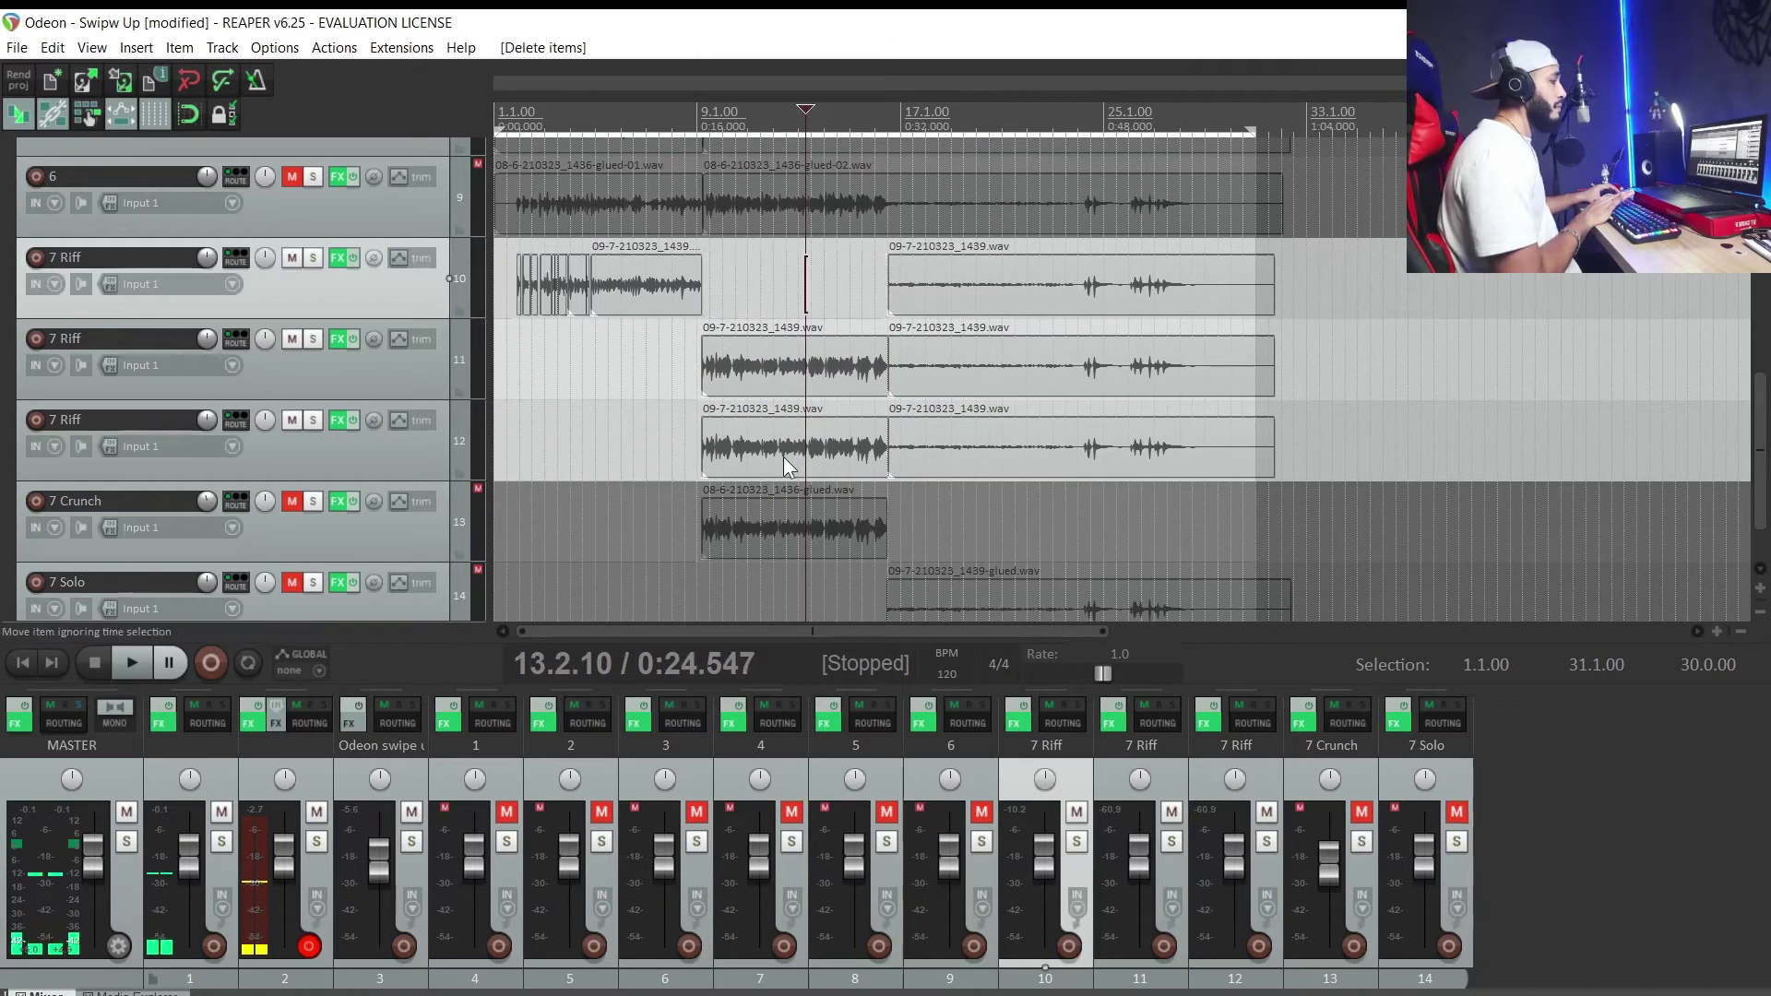
{"action": "left_click", "coordinate": [783, 443]}
{"action": "key", "text": "Delete"}
{"action": "left_click", "coordinate": [1039, 286]}
{"action": "key", "text": "Delete"}
{"action": "left_click", "coordinate": [1024, 355]}
{"action": "key", "text": "Delete"}
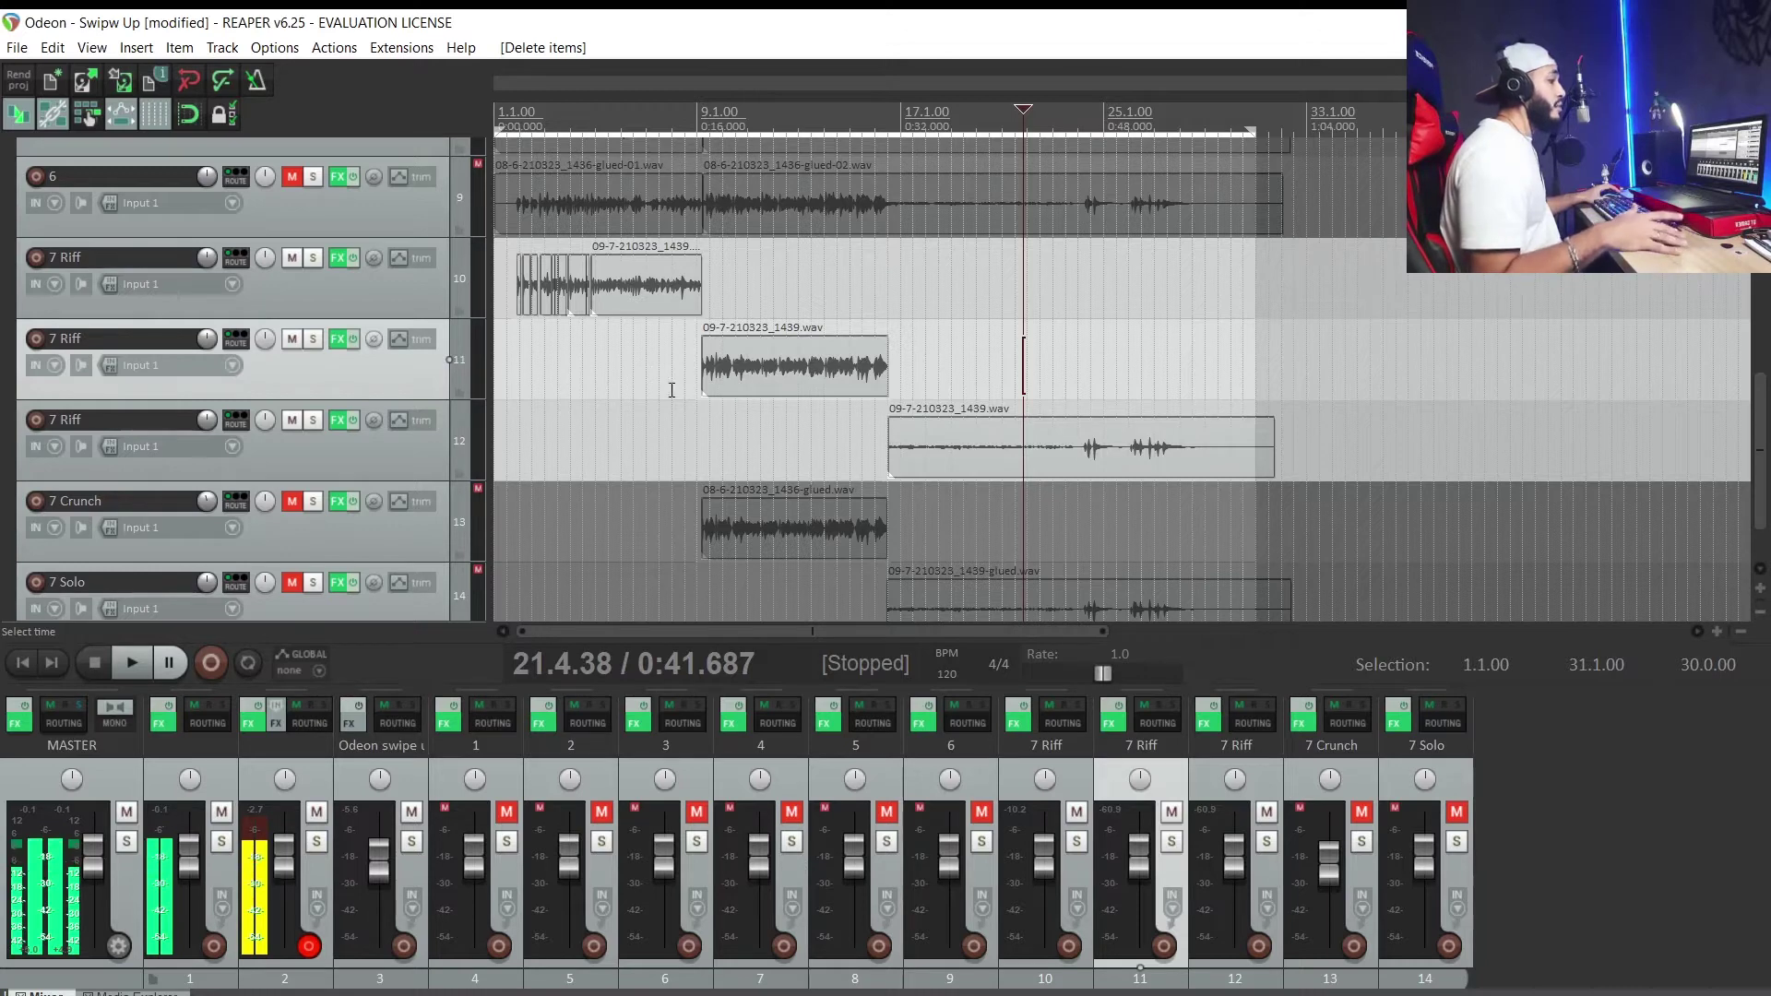
Step: Play short excerpts of the opening riff section and the middle section together with the reference song
{"action": "left_click", "coordinate": [632, 344]}
{"action": "key", "text": "space"}
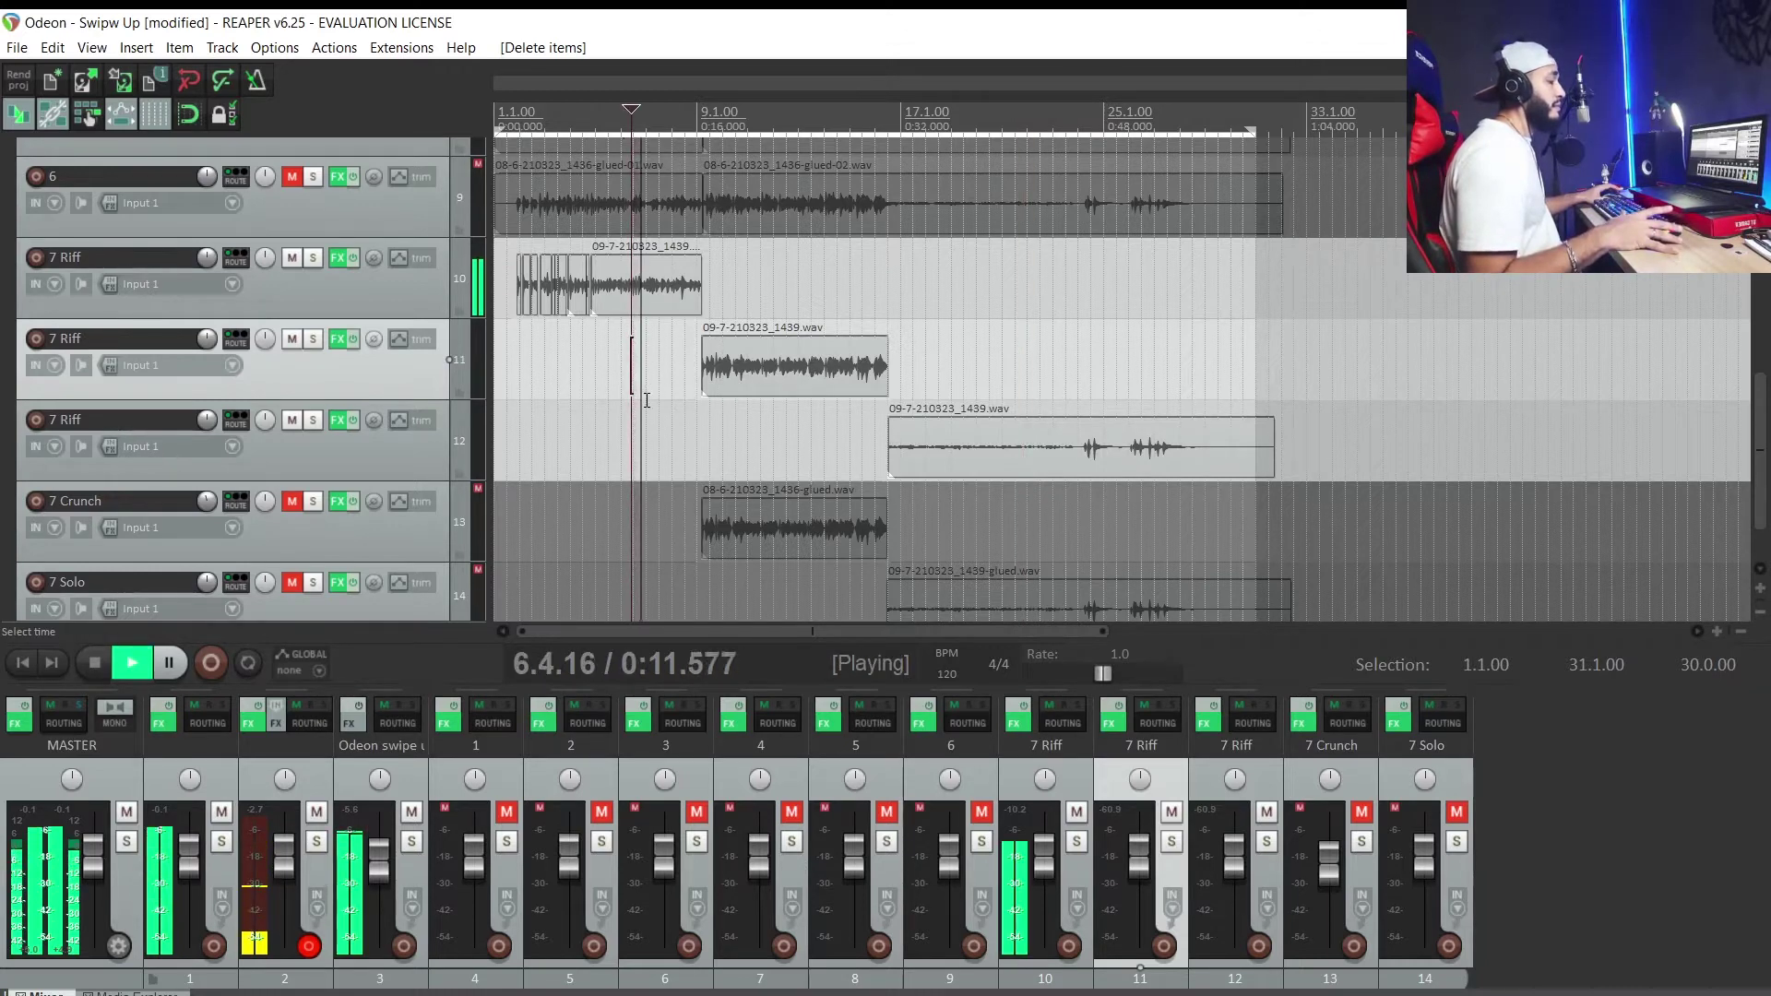
{"action": "key", "text": "space"}
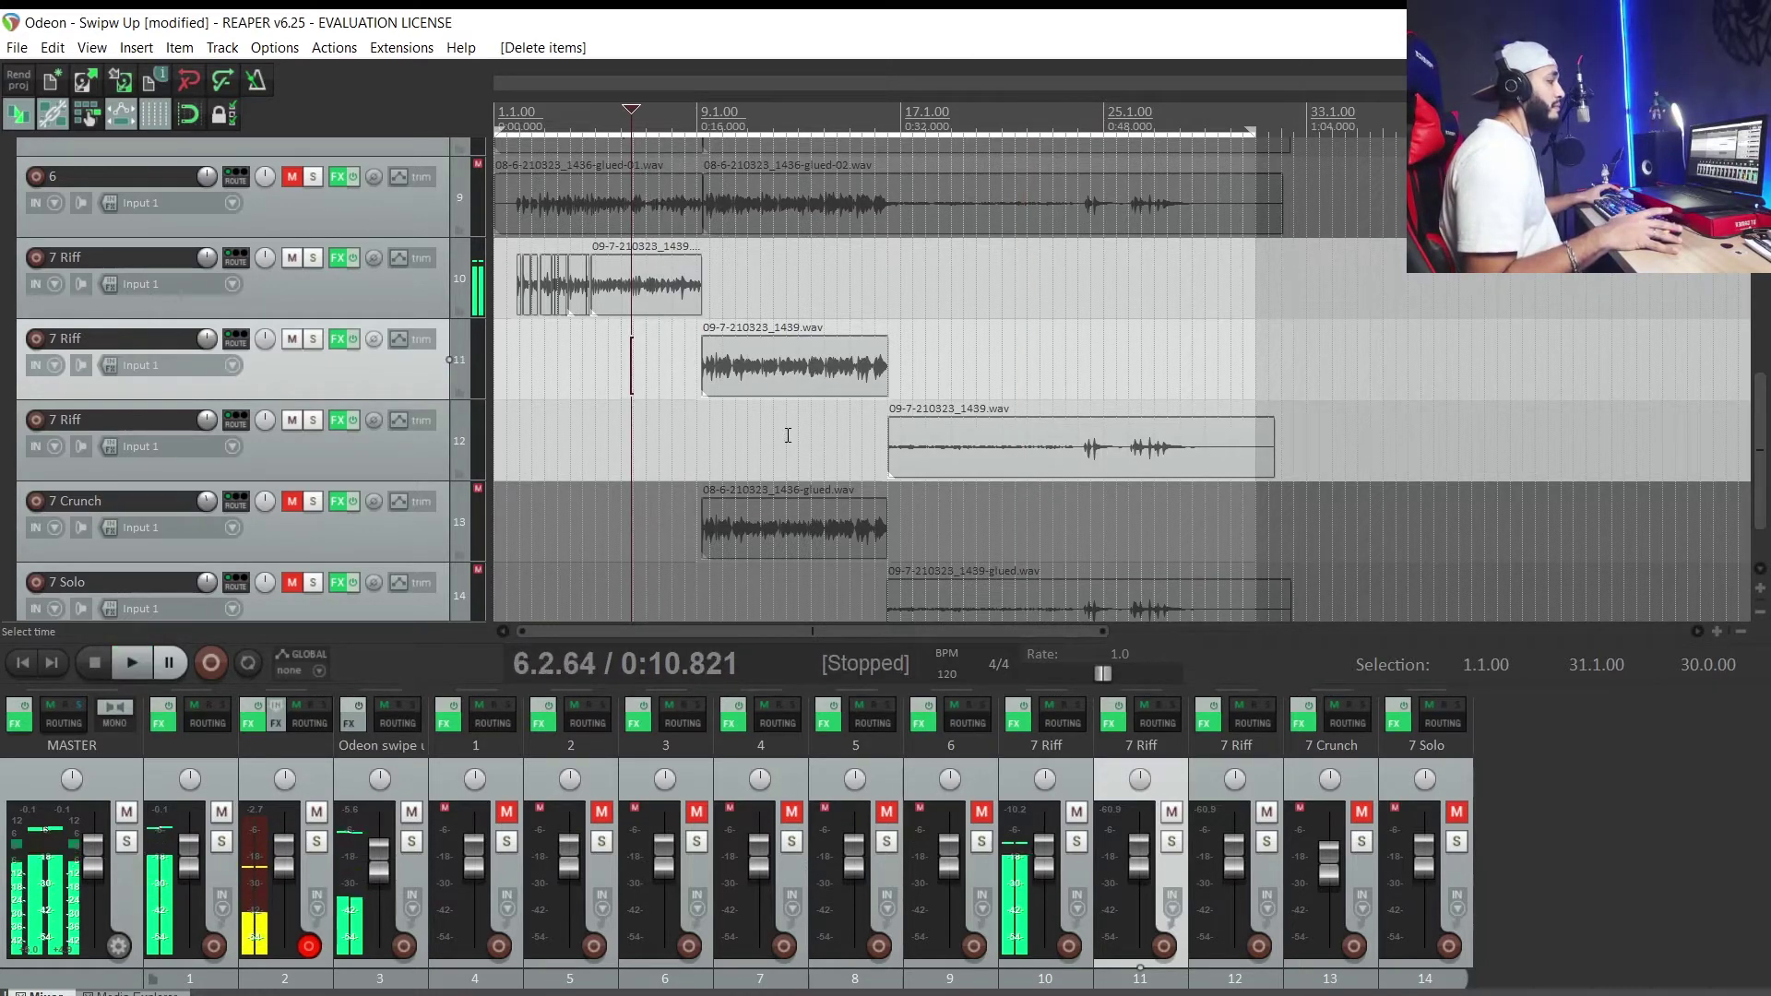
{"action": "left_click", "coordinate": [786, 432]}
{"action": "key", "text": "space"}
{"action": "key", "text": "space"}
Step: Mute the Odeon swipe up reference track and play short excerpts of the middle, opening and last guitar sections
{"action": "left_click", "coordinate": [412, 812]}
{"action": "key", "text": "space"}
{"action": "key", "text": "space"}
{"action": "left_click", "coordinate": [633, 380]}
{"action": "key", "text": "space"}
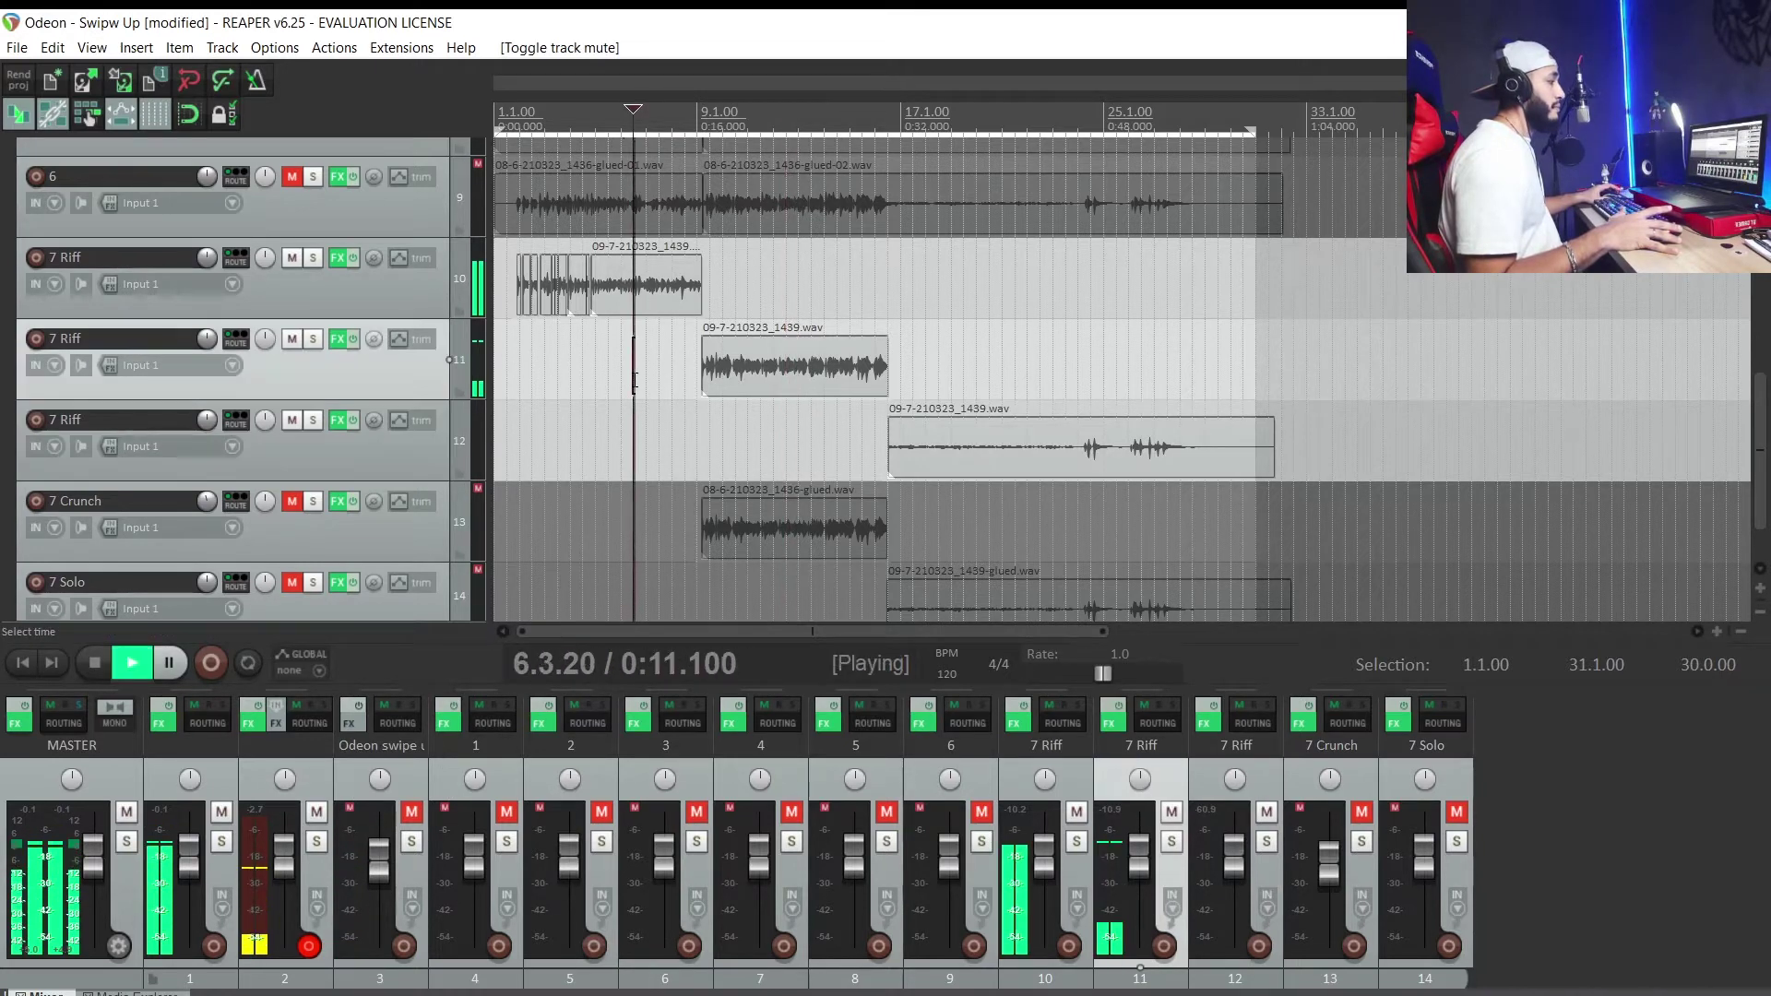
{"action": "key", "text": "space"}
{"action": "left_click", "coordinate": [960, 330]}
{"action": "key", "text": "space"}
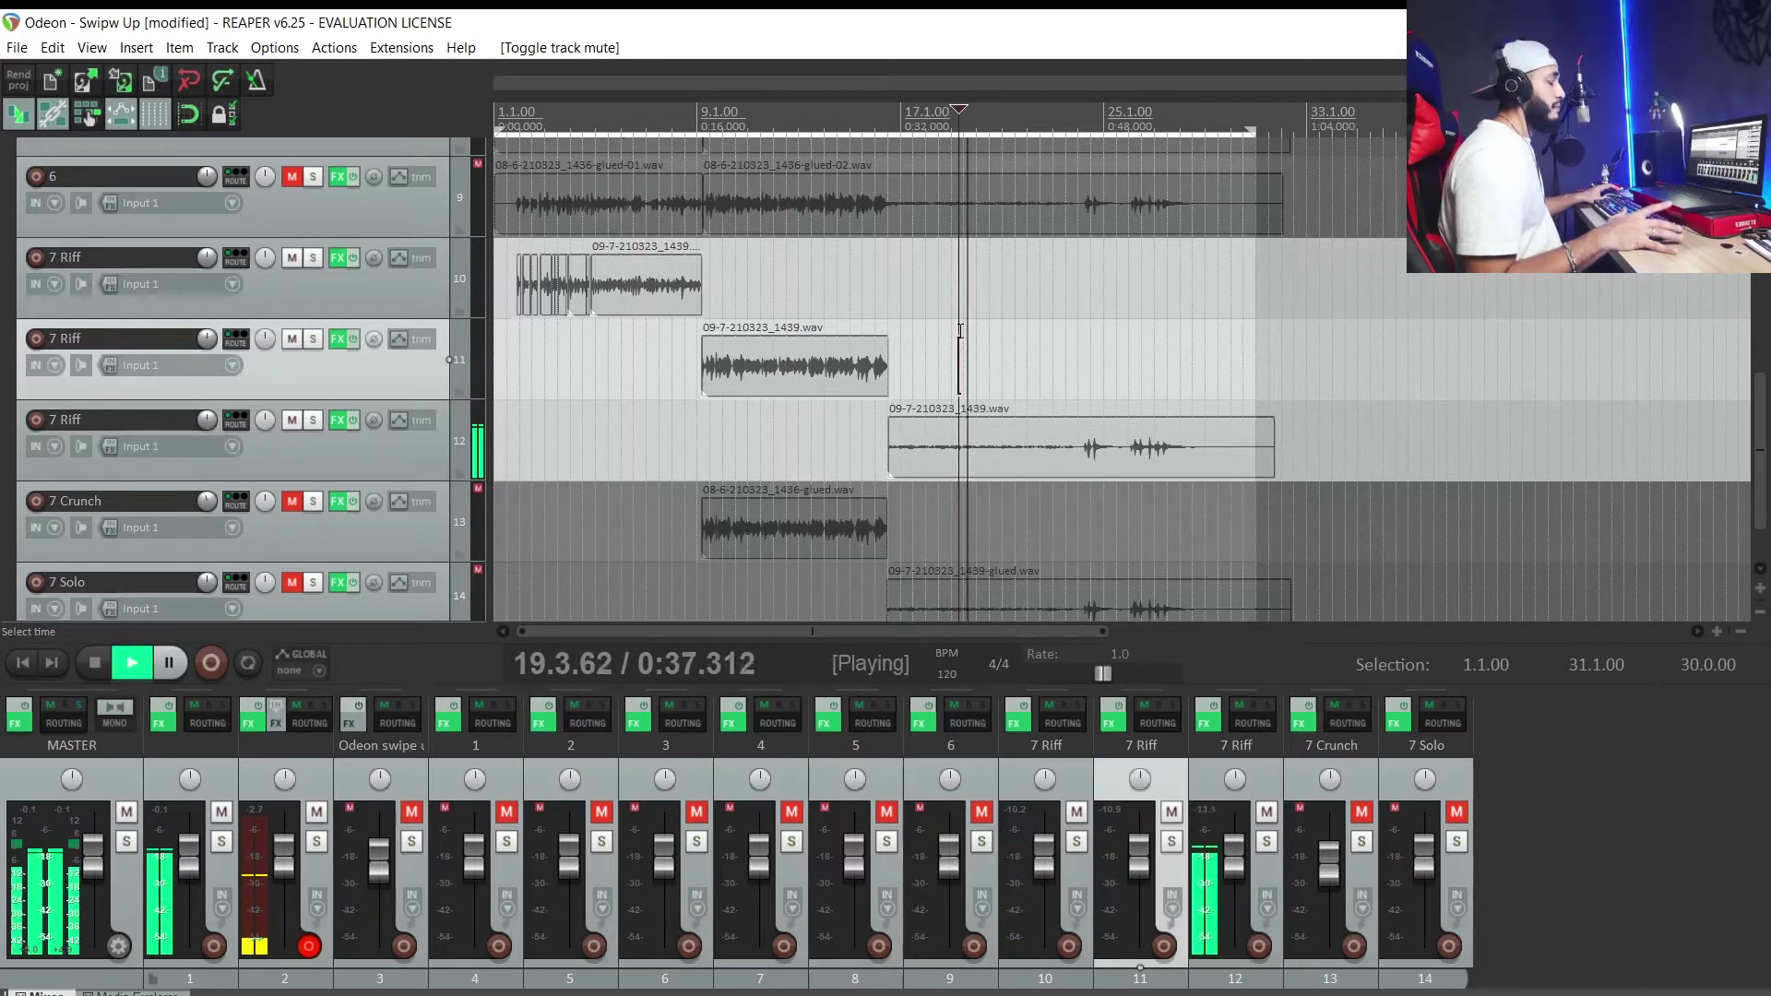
{"action": "key", "text": "space"}
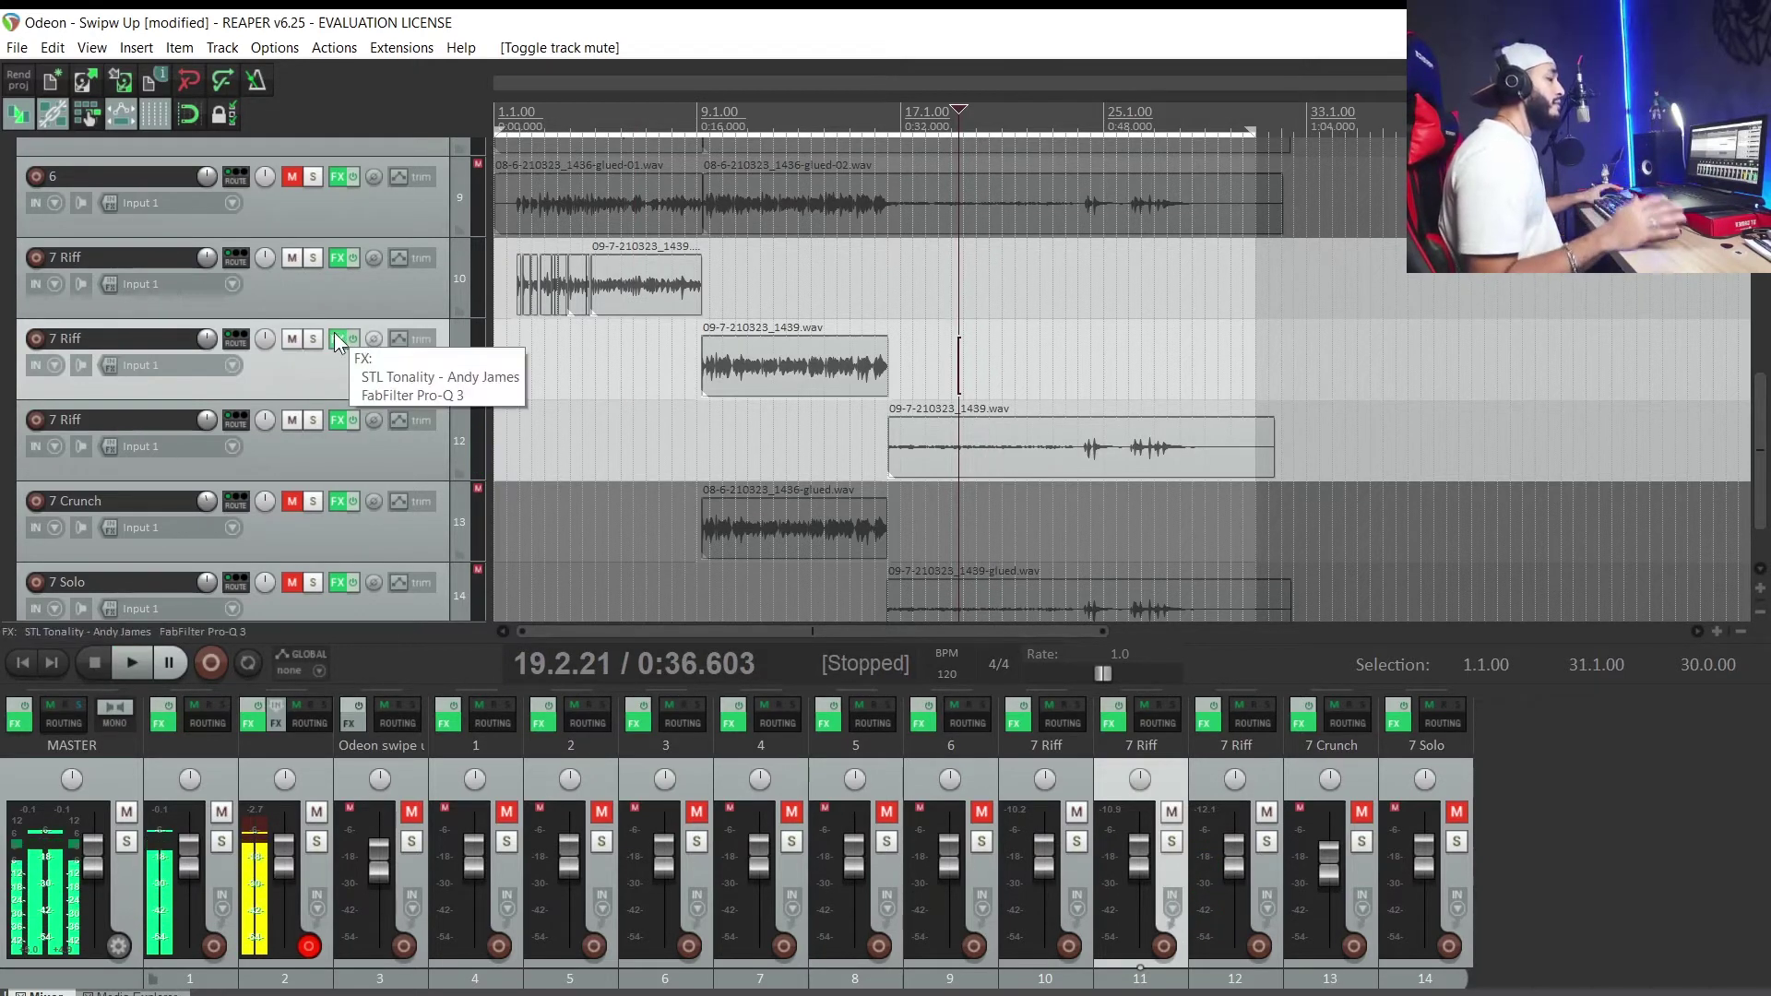
Step: View the STL Tonality amp in the third 7 Riff track's effects chain, and close the chain
{"action": "left_click", "coordinate": [331, 421]}
{"action": "left_click", "coordinate": [238, 149]}
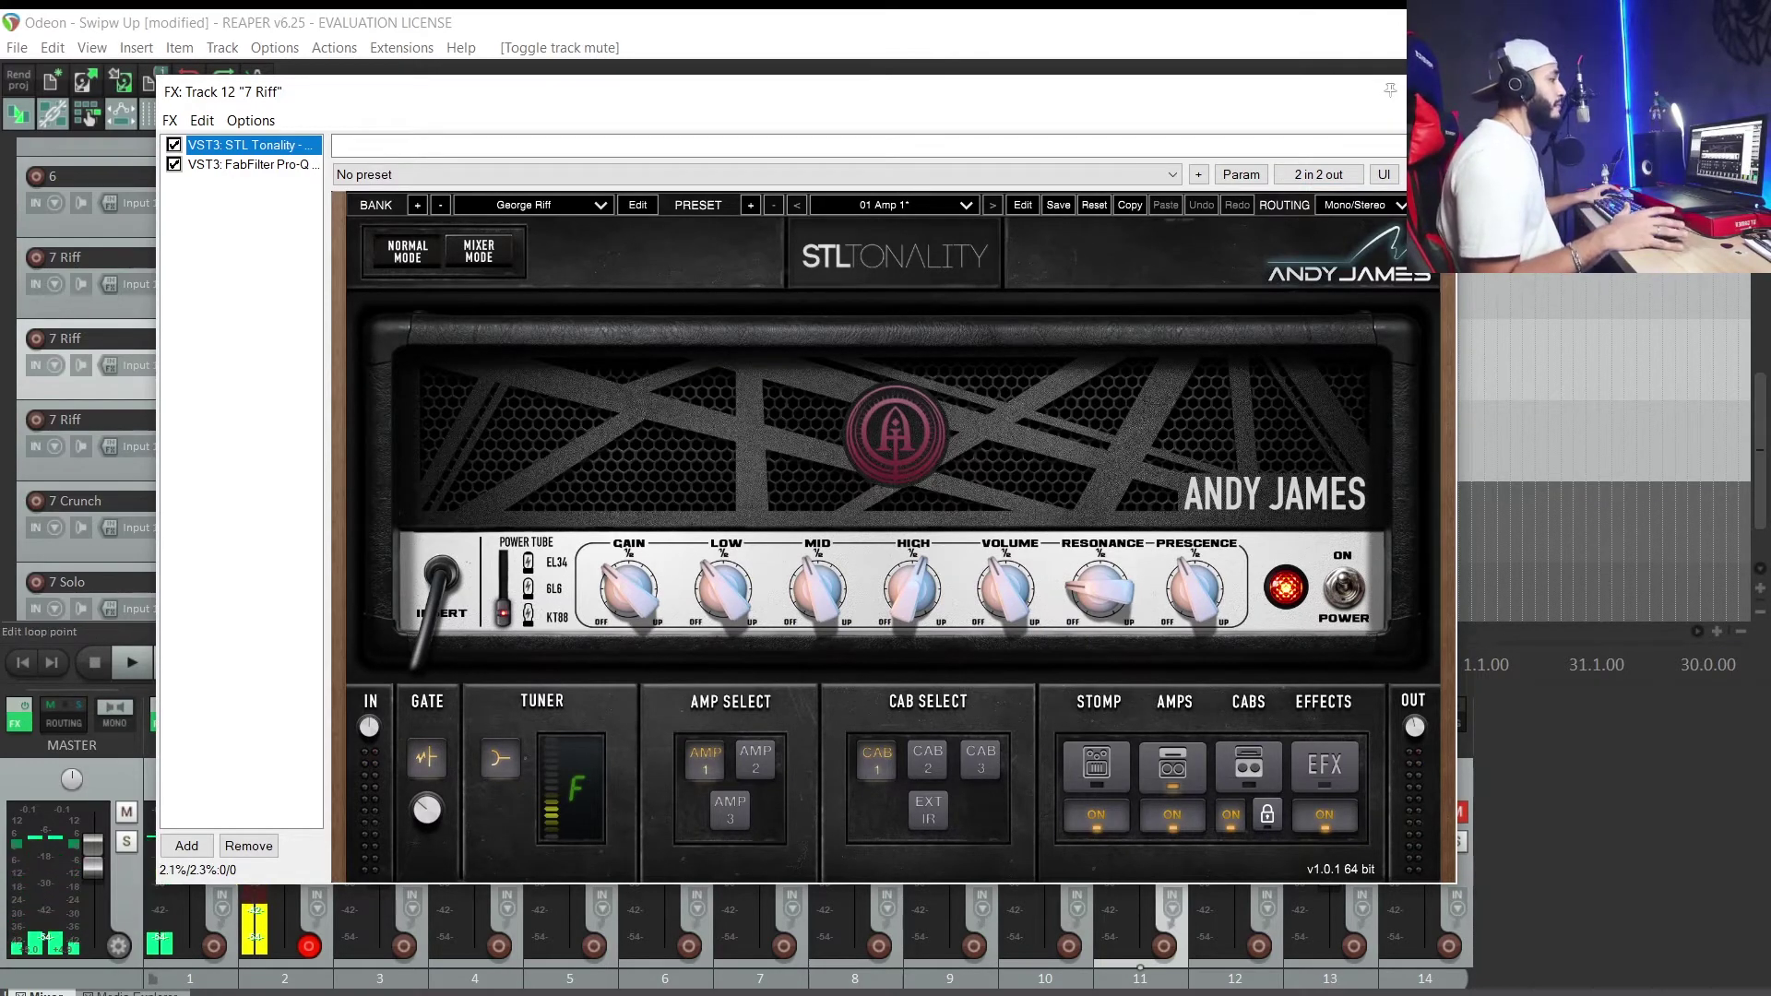
{"action": "key", "text": "Escape"}
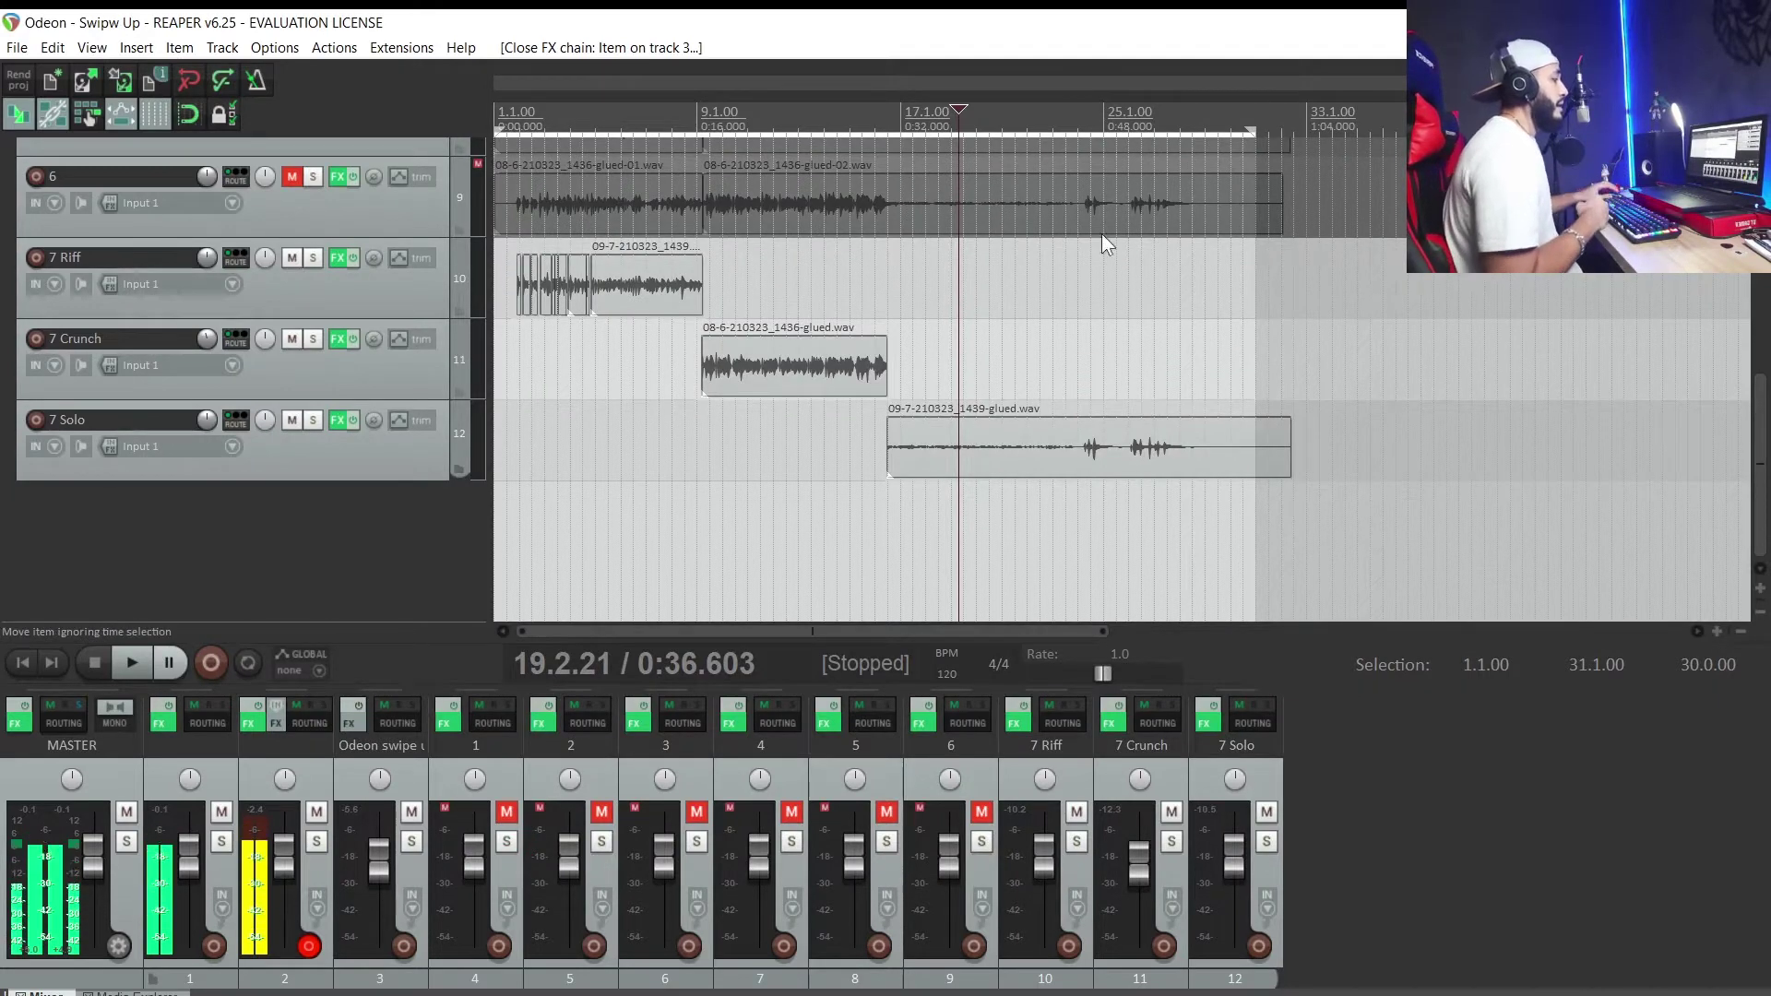
Step: Open the STL Tonality amp in the effects chain of the original 7 Riff track
{"action": "left_click", "coordinate": [627, 369]}
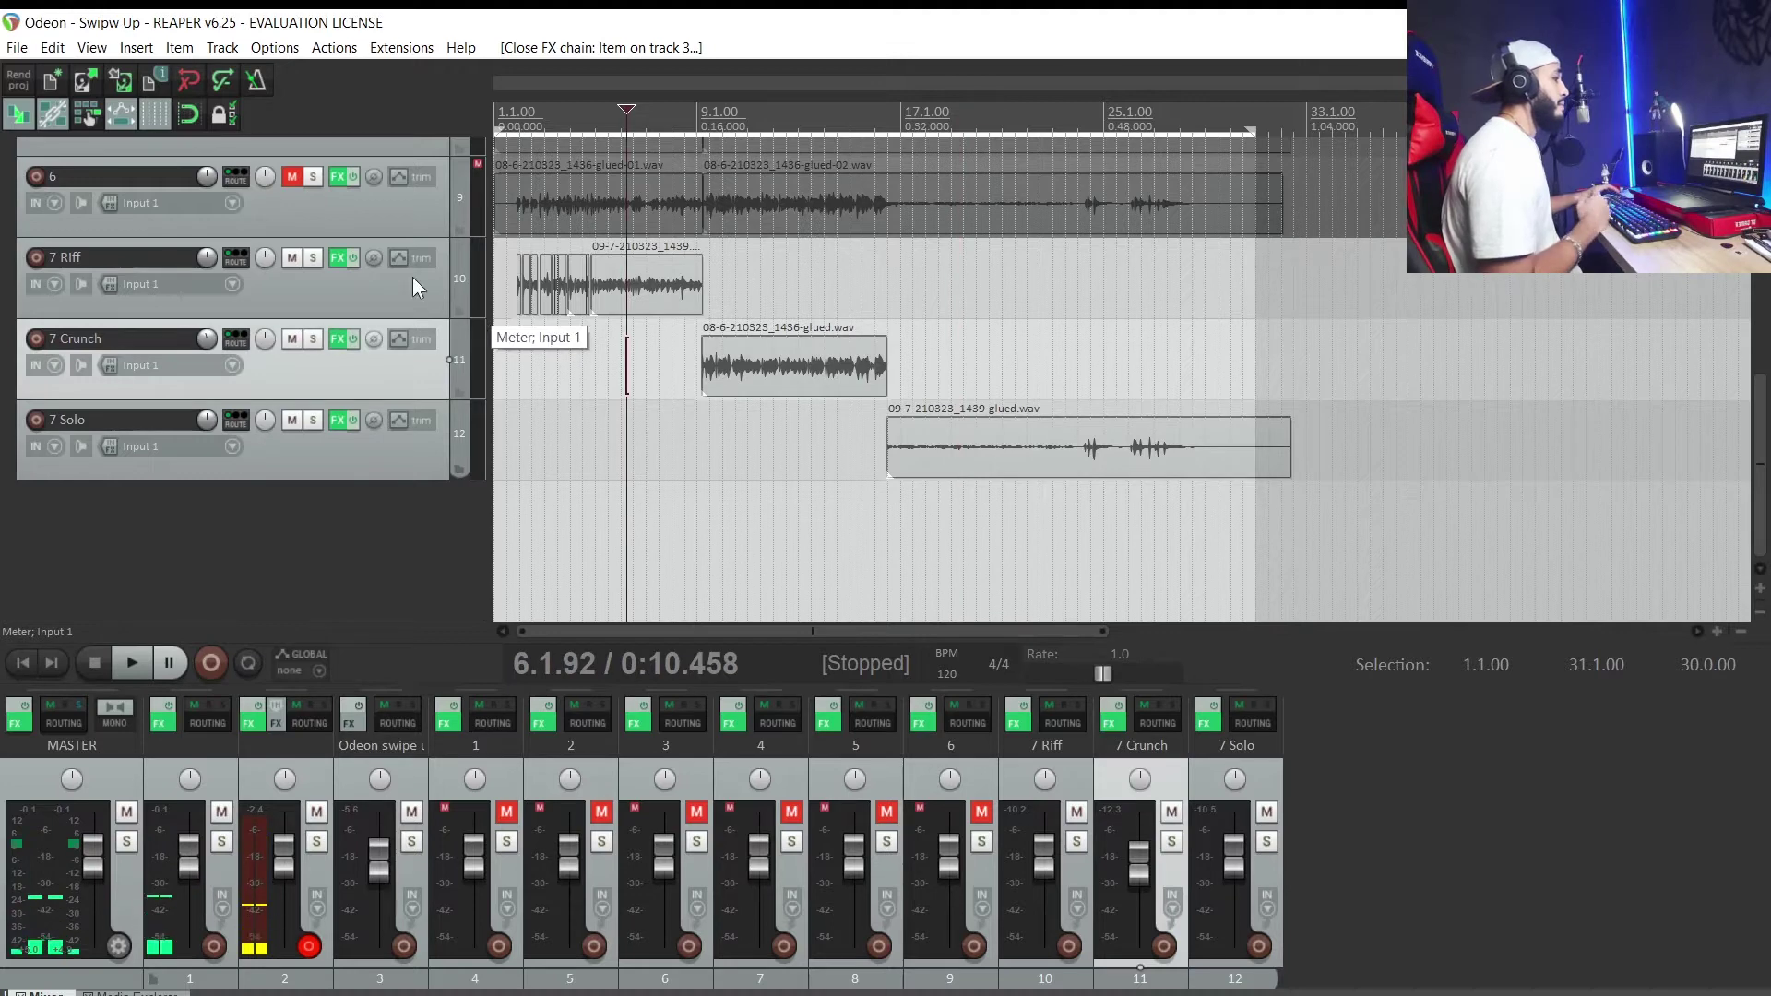
{"action": "left_click", "coordinate": [340, 256]}
{"action": "left_click", "coordinate": [223, 150]}
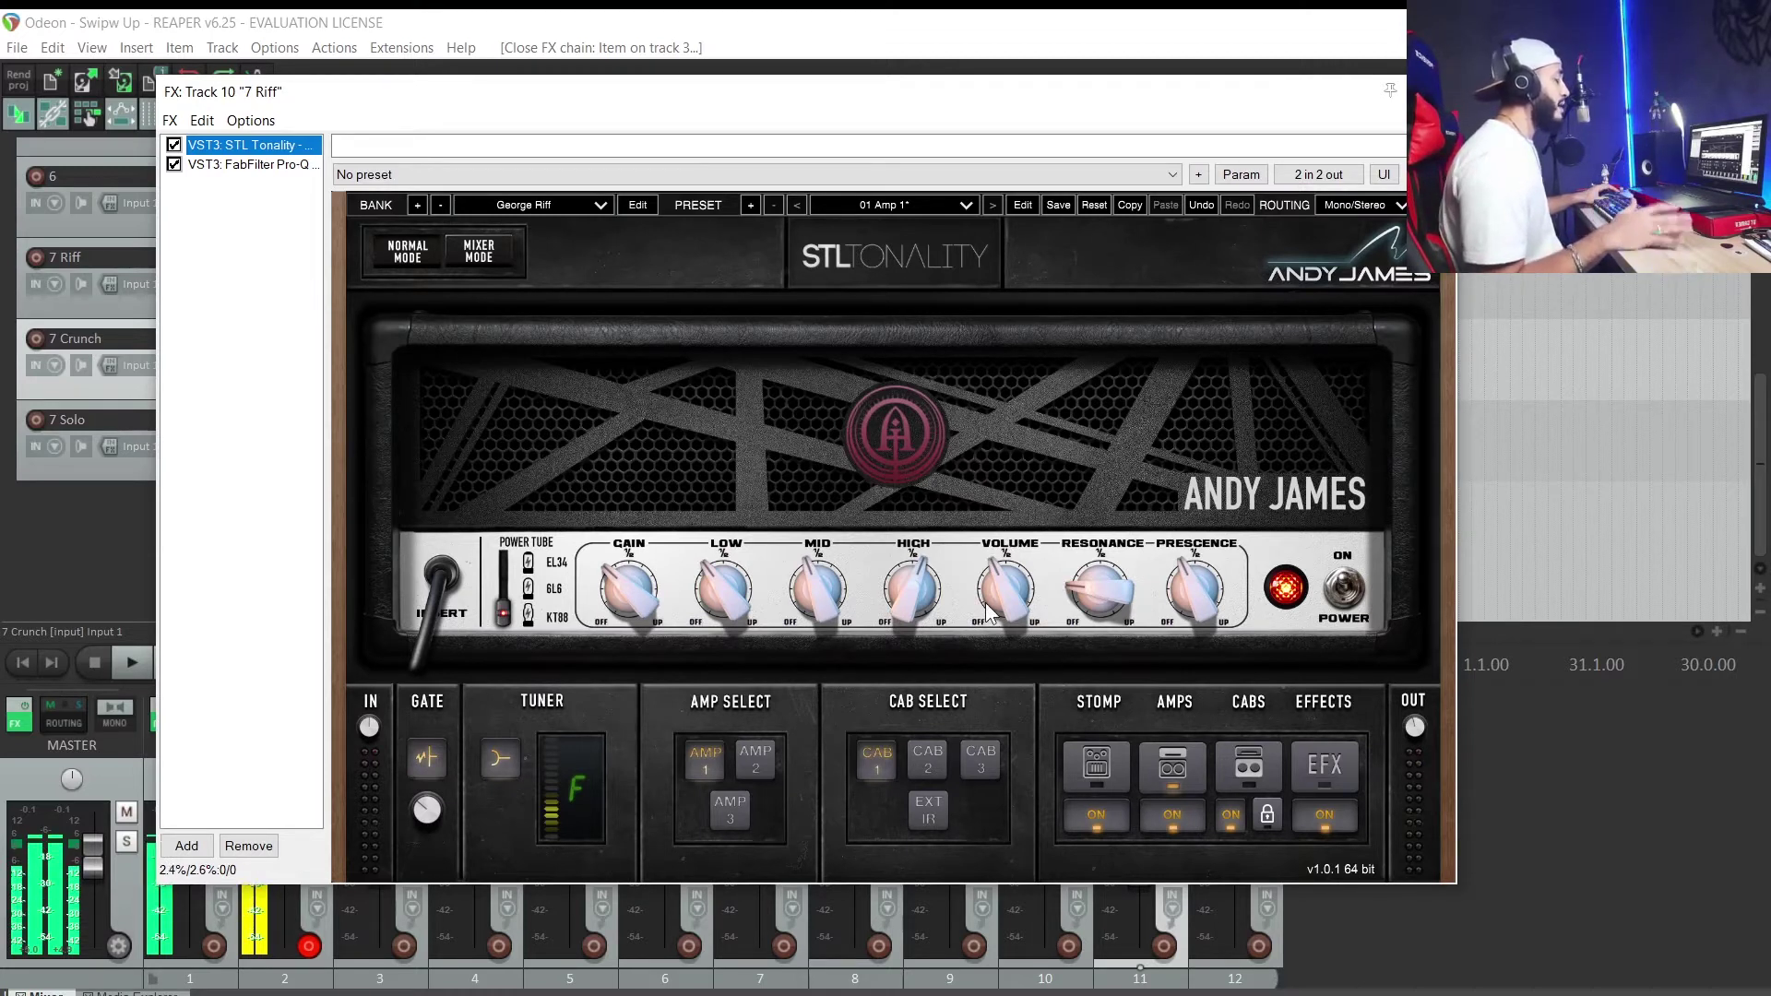
Step: Select the KT88 power tube on the STL Tonality amp
{"action": "left_click_drag", "start_coordinate": [910, 594], "coordinate": [908, 608]}
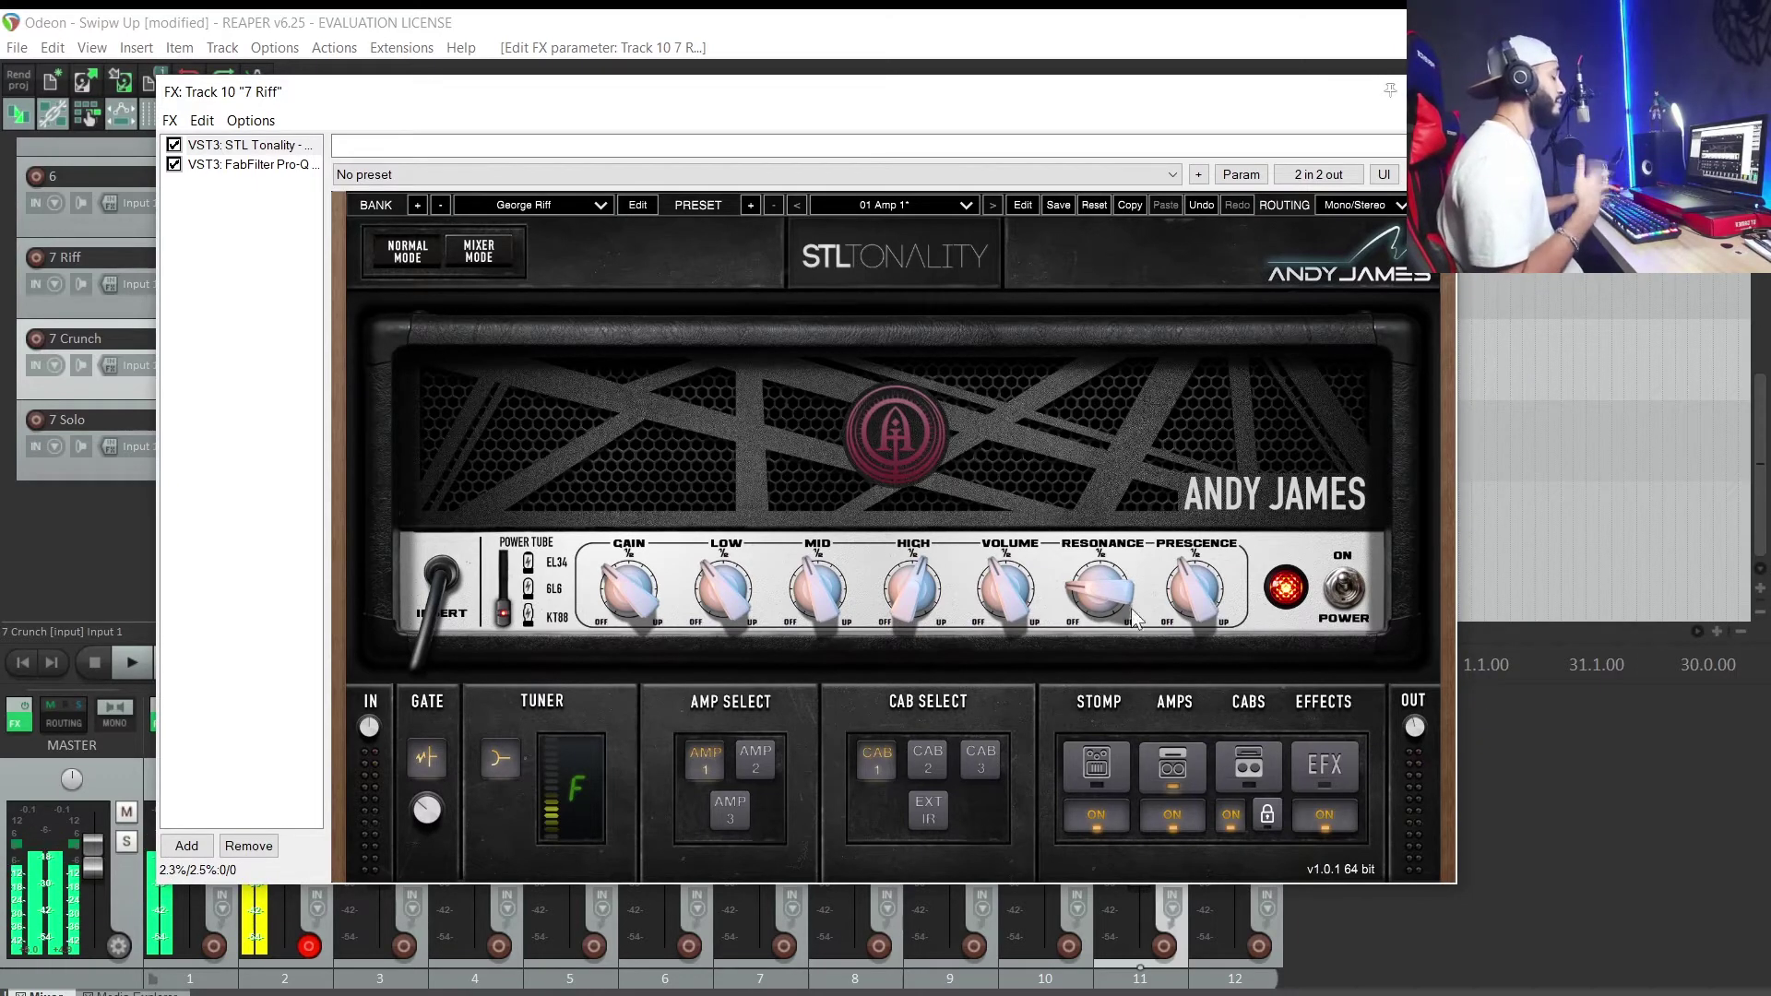
{"action": "left_click", "coordinate": [522, 612]}
{"action": "left_click", "coordinate": [522, 610]}
{"action": "left_click", "coordinate": [521, 609]}
{"action": "left_click", "coordinate": [521, 608]}
{"action": "left_click", "coordinate": [520, 607]}
{"action": "left_click", "coordinate": [512, 618]}
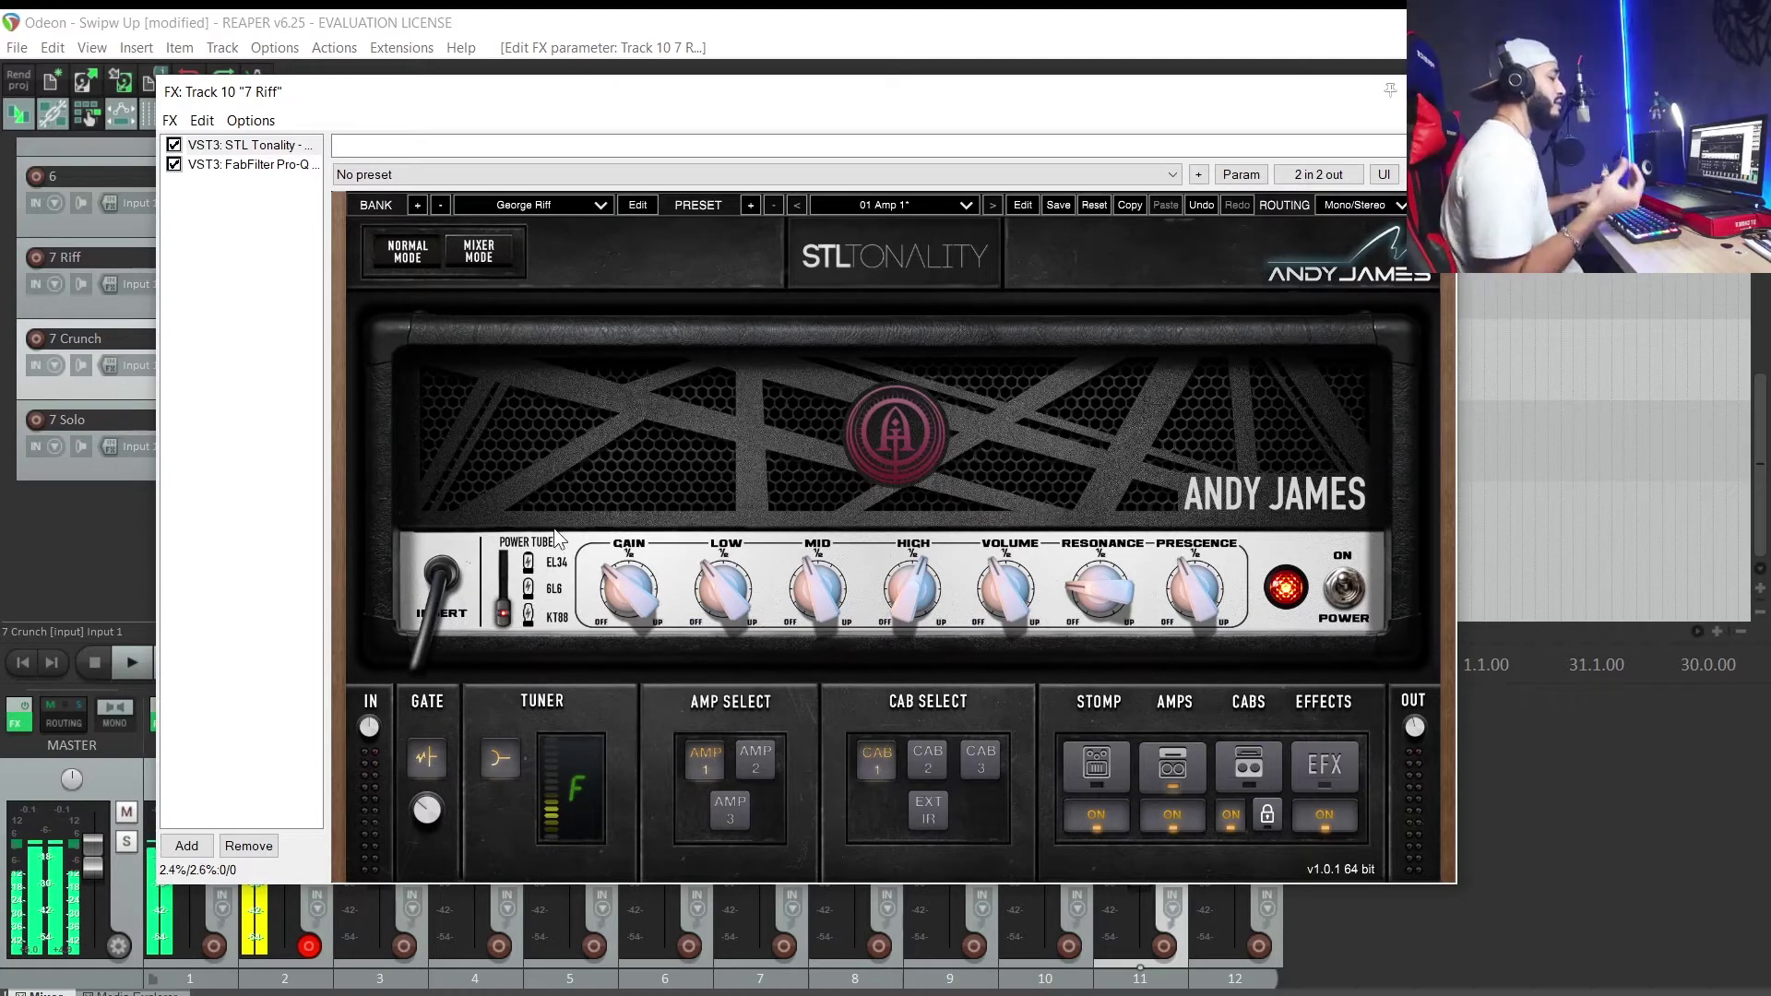
Step: Move the effects window clear of the arrangement and play a short excerpt of the 7 Riff section
{"action": "left_click_drag", "start_coordinate": [406, 93], "coordinate": [605, 486]}
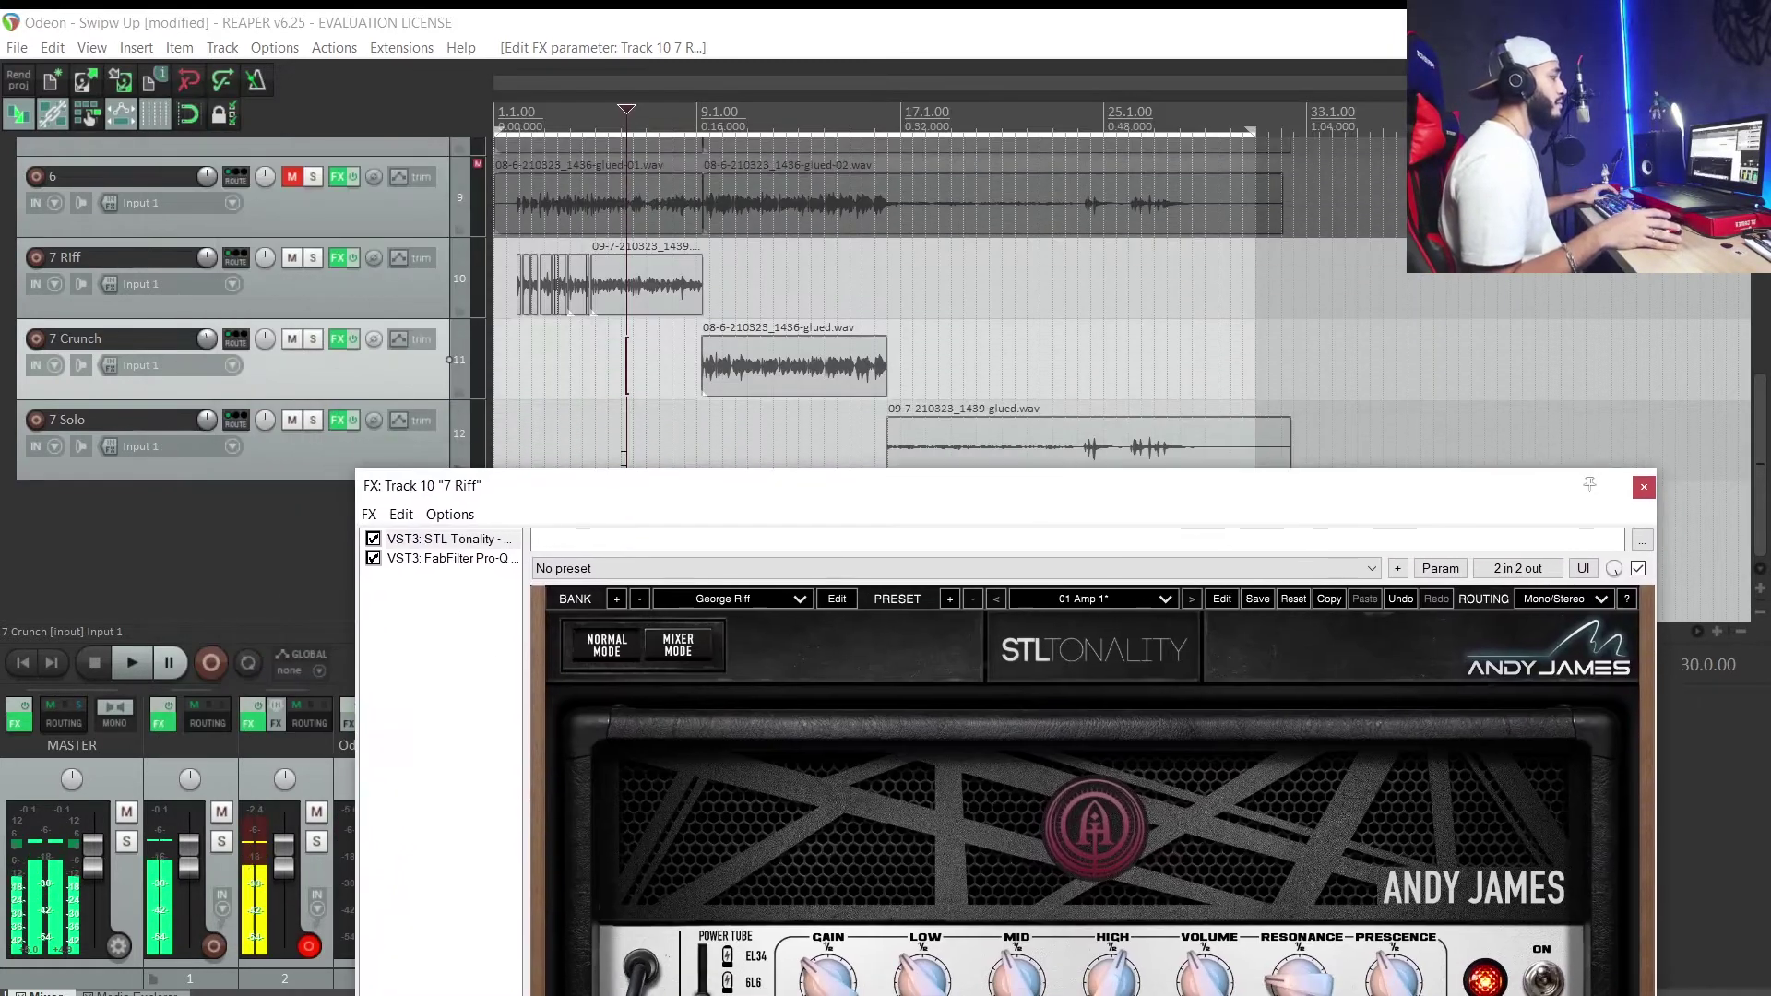
{"action": "left_click", "coordinate": [598, 360]}
{"action": "key", "text": "space"}
{"action": "left_click_drag", "start_coordinate": [738, 513], "coordinate": [708, 471]}
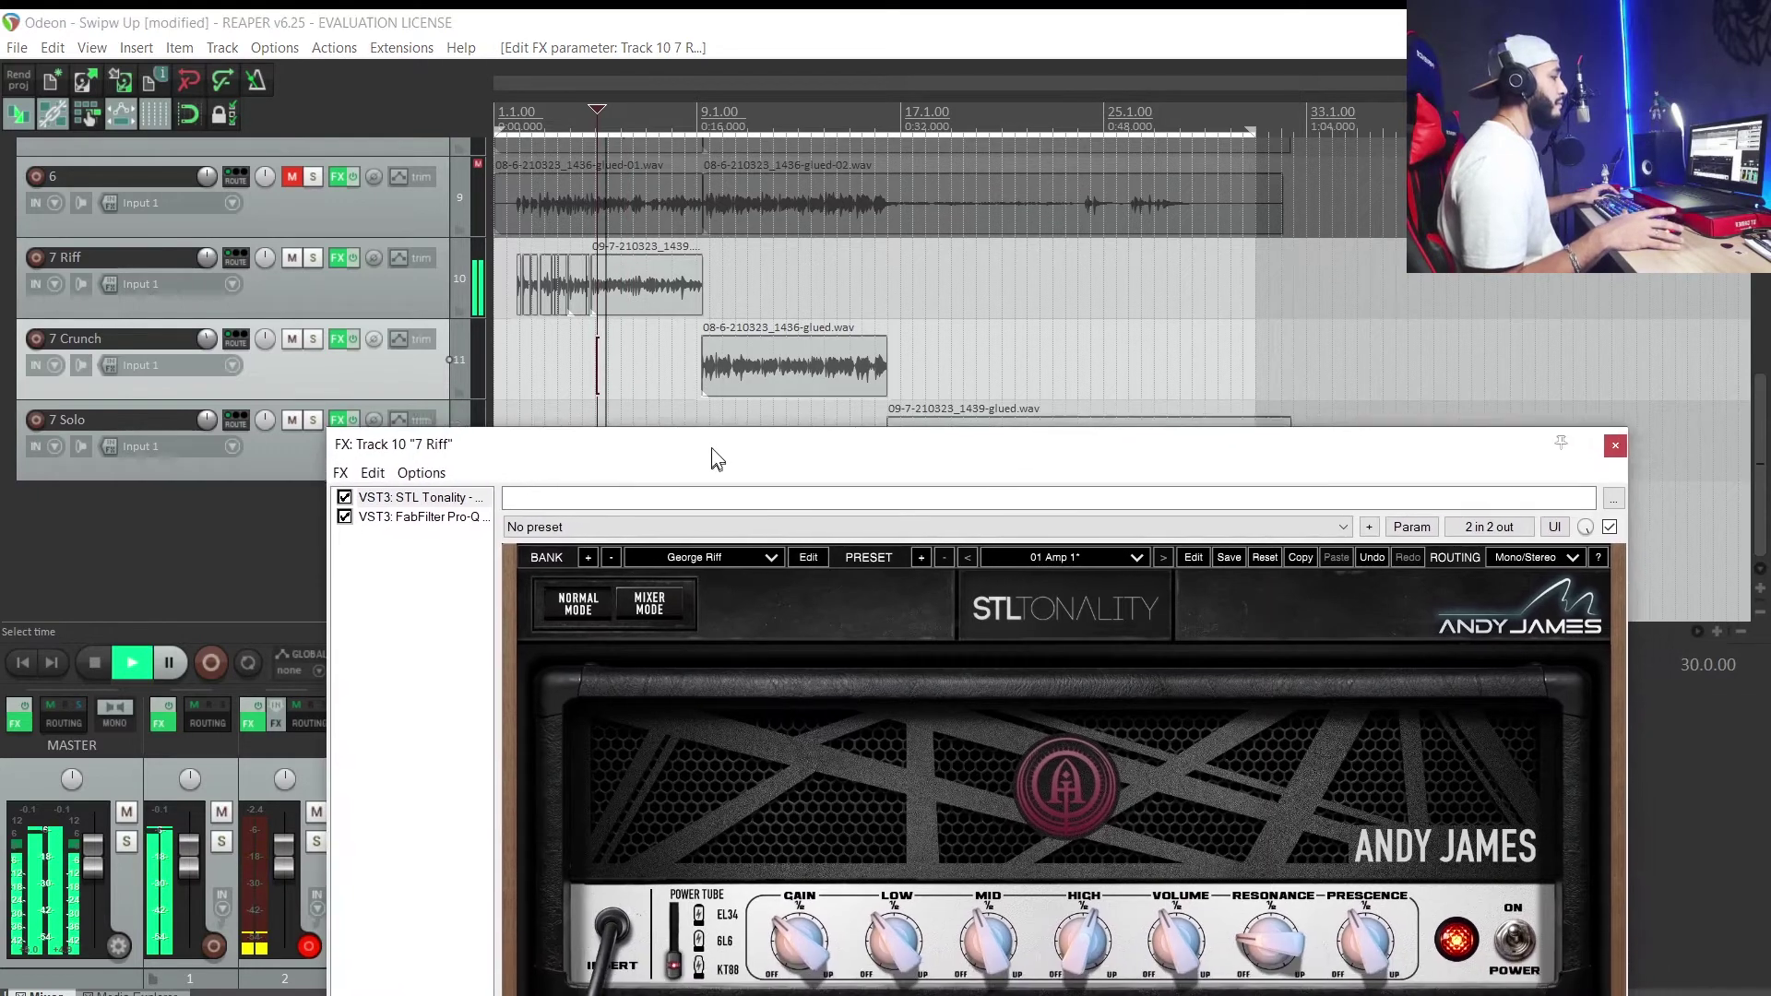
{"action": "key", "text": "space"}
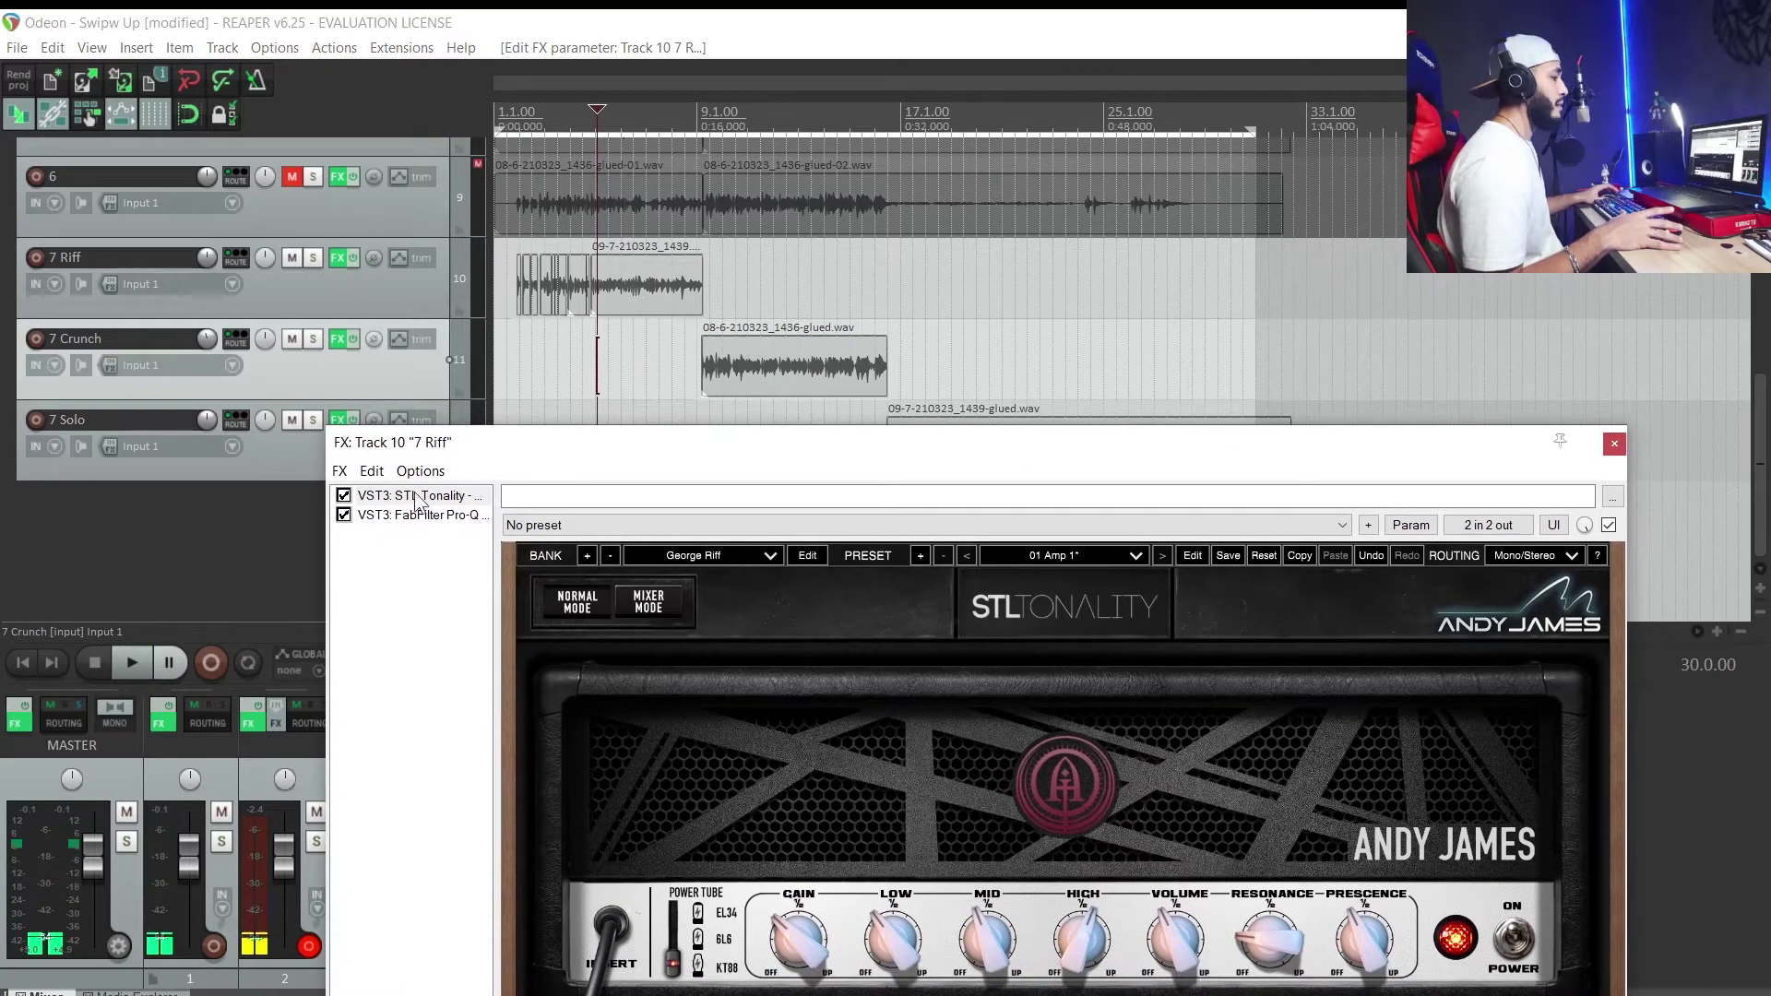
Step: Mute the Odeon swipe up reference track and switch the amp's power tube to EL34 during playback
{"action": "left_click_drag", "start_coordinate": [433, 442], "coordinate": [704, 439]}
{"action": "left_click", "coordinate": [411, 811]}
{"action": "key", "text": "space"}
{"action": "left_click_drag", "start_coordinate": [817, 437], "coordinate": [463, 106]}
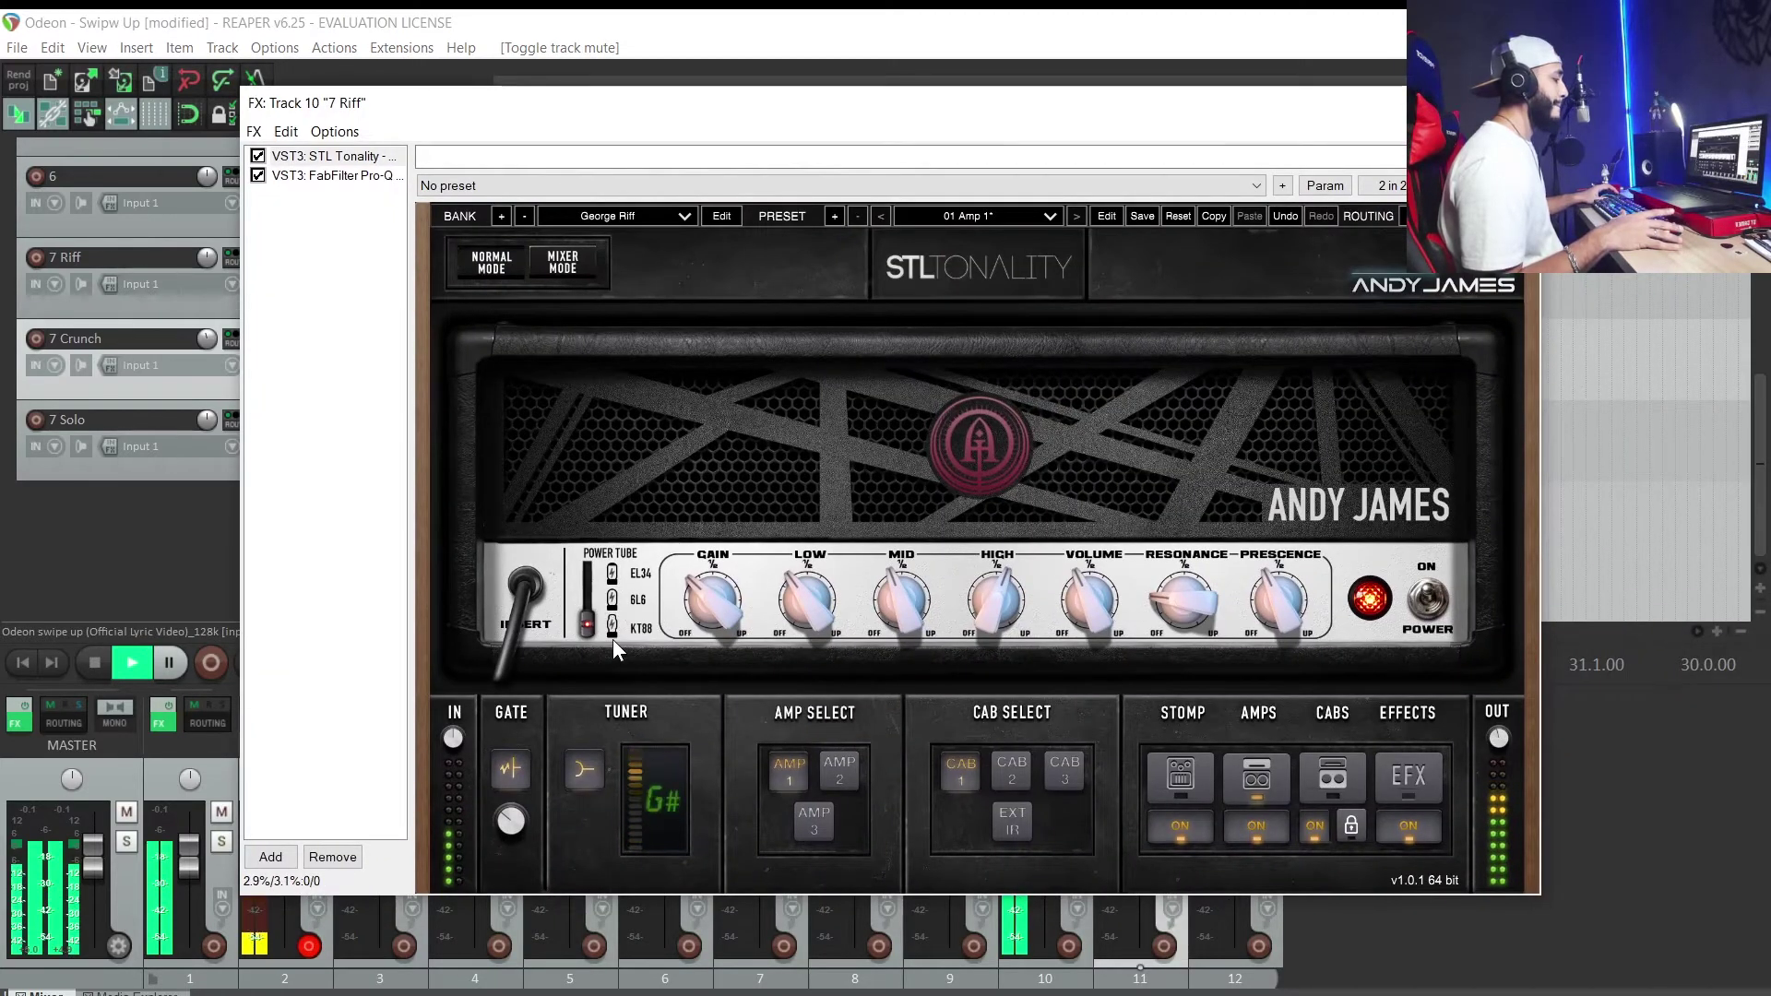
{"action": "left_click", "coordinate": [612, 573]}
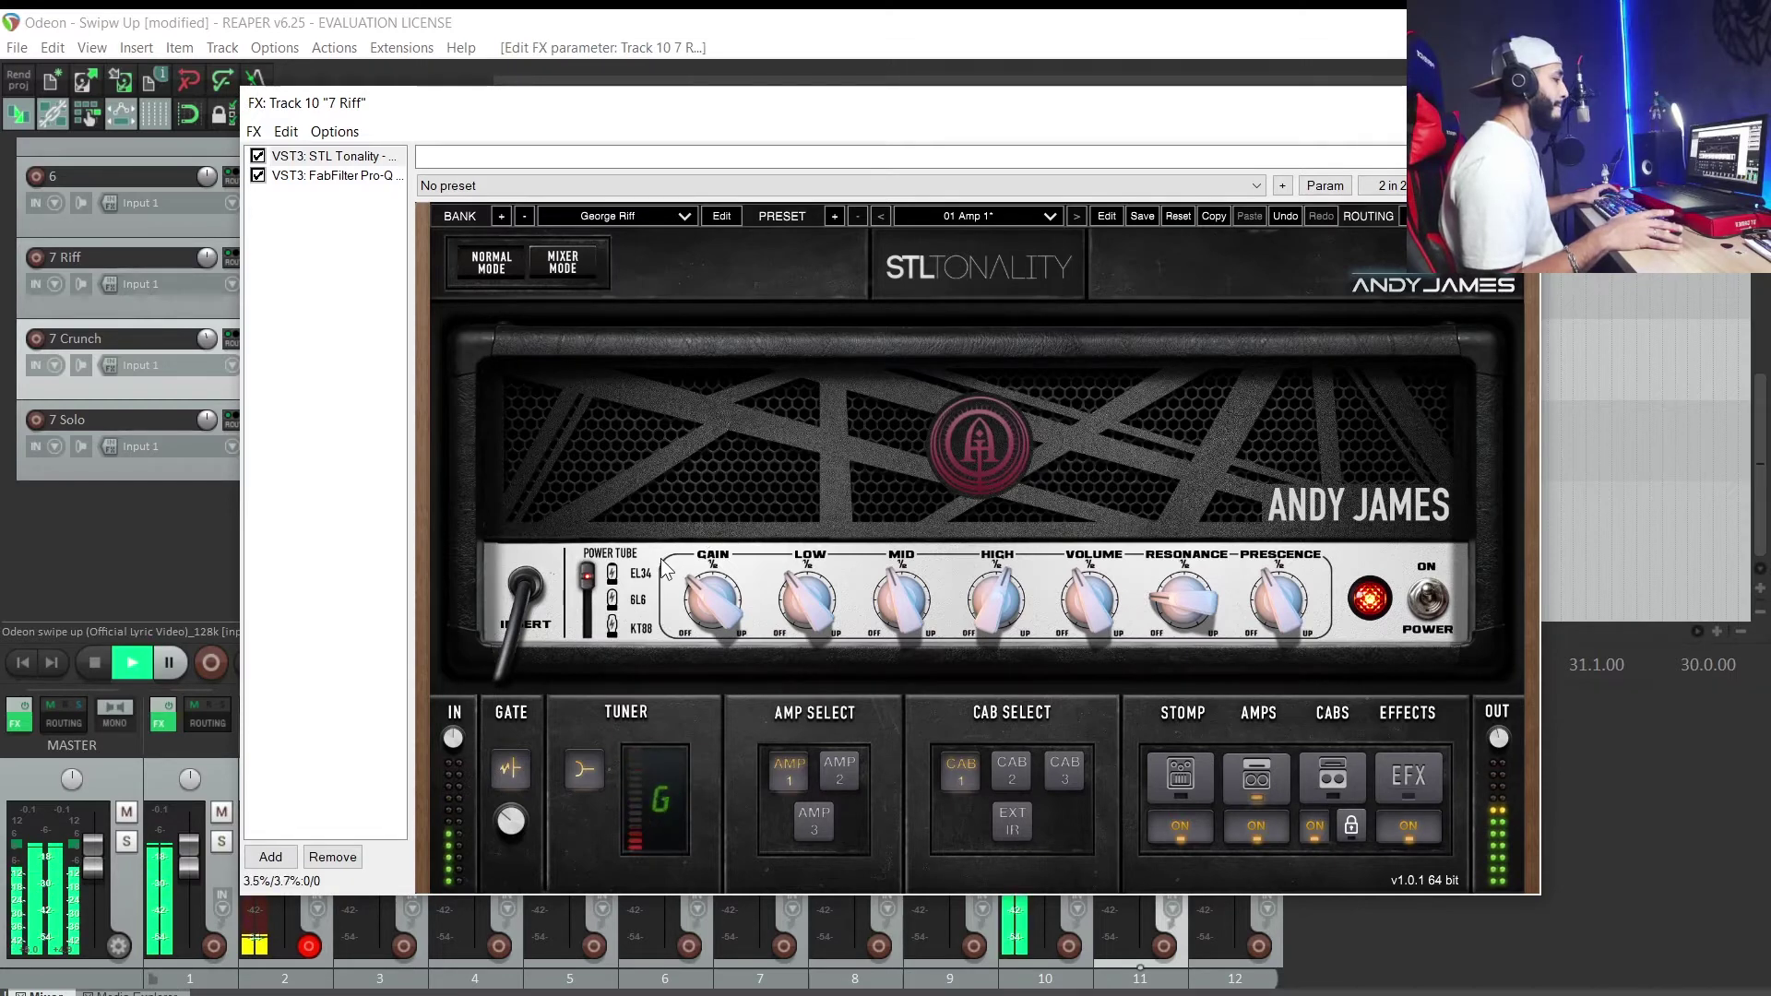
Step: Switch the STL Tonality power tube to 6L6 and then back to KT88 during playback, and stop the playback
{"action": "left_click", "coordinate": [611, 598]}
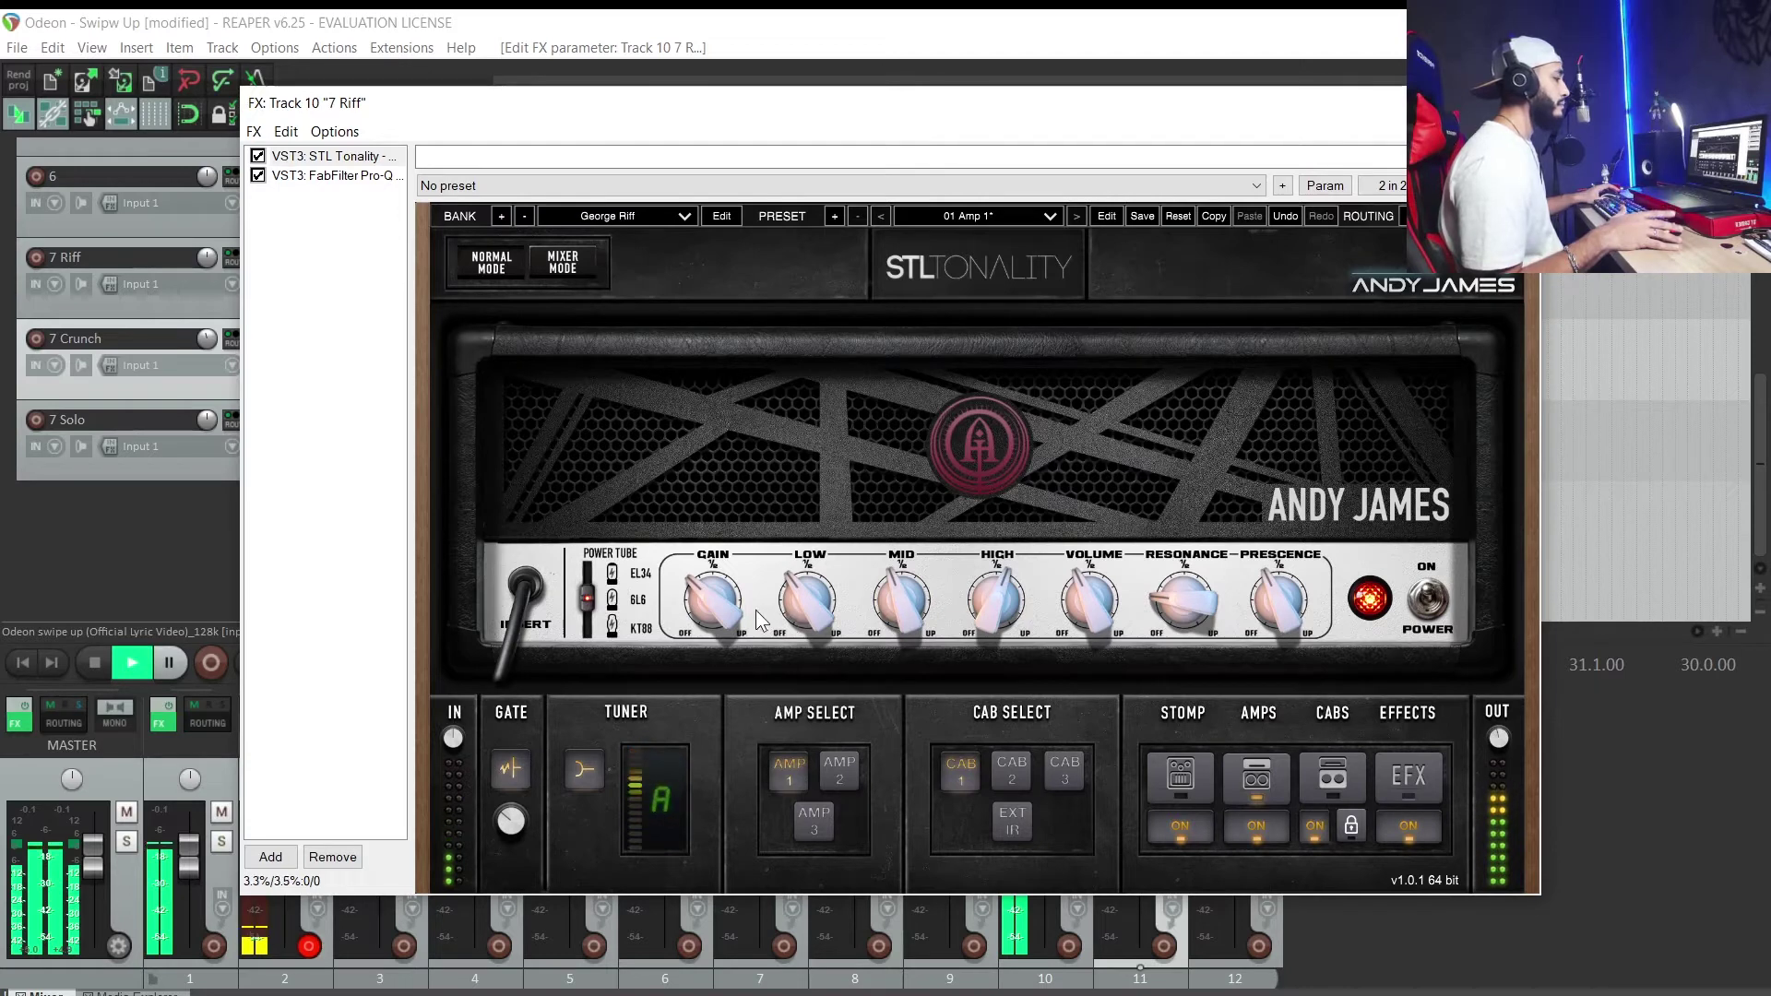
{"action": "left_click", "coordinate": [611, 627]}
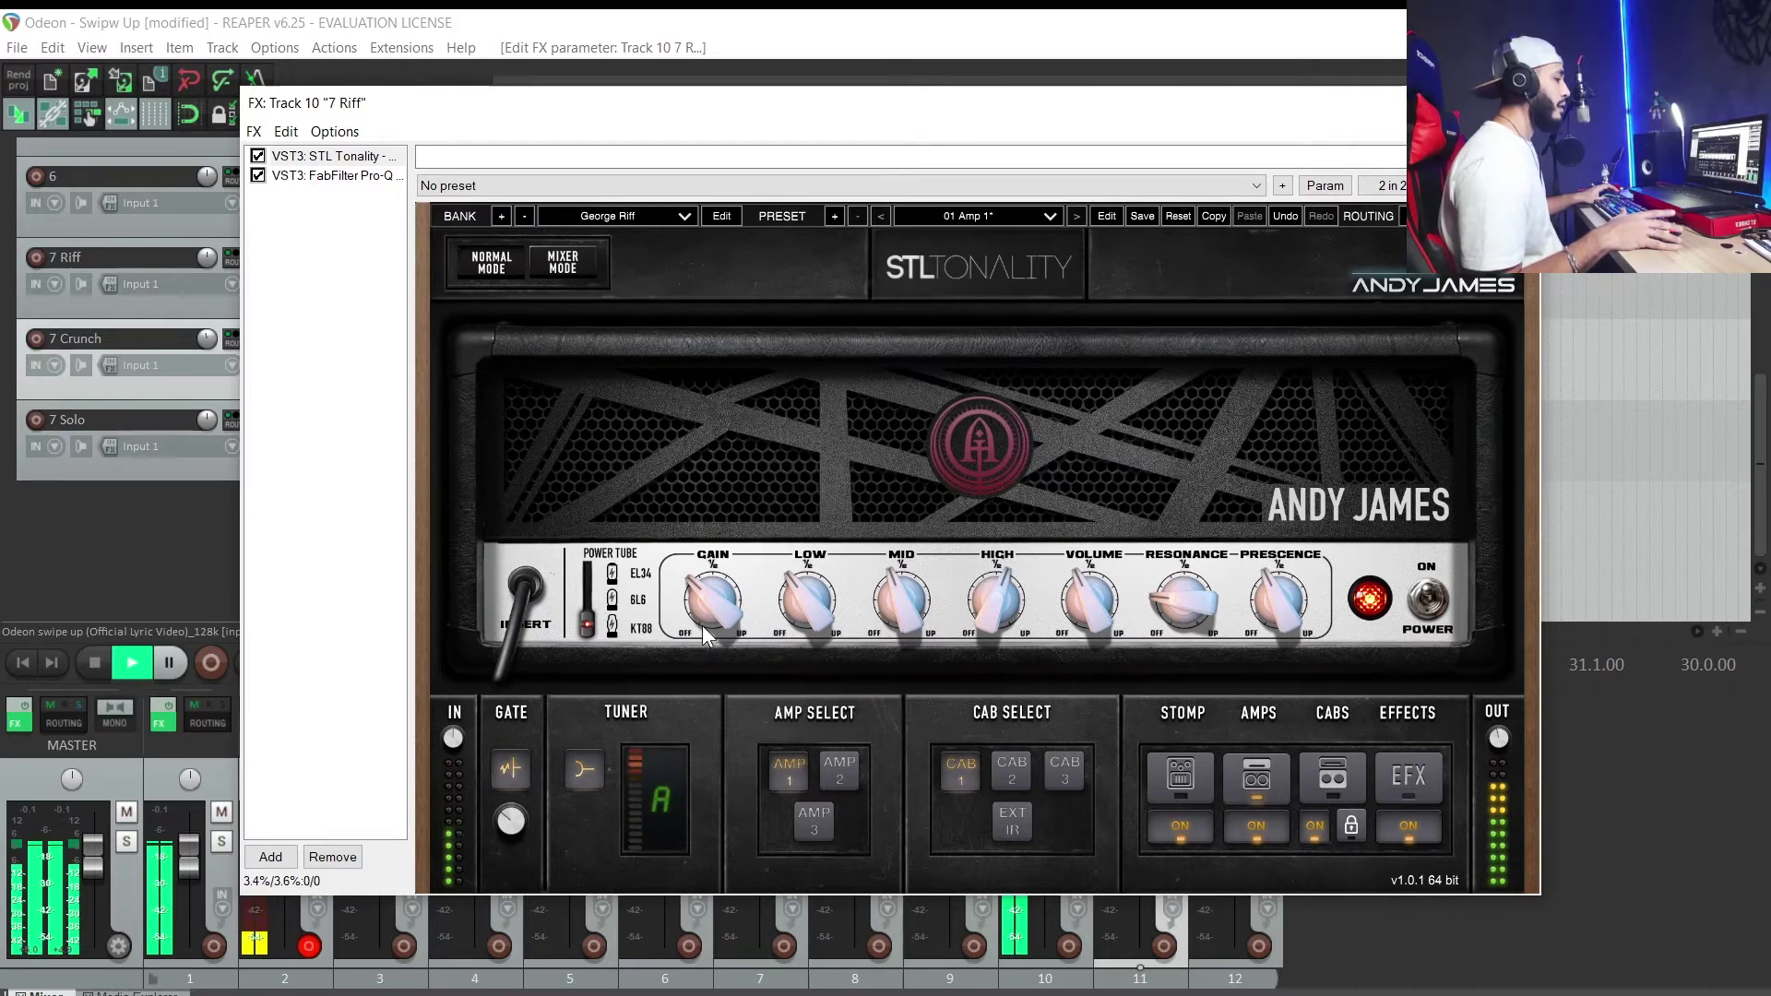
{"action": "key", "text": "space"}
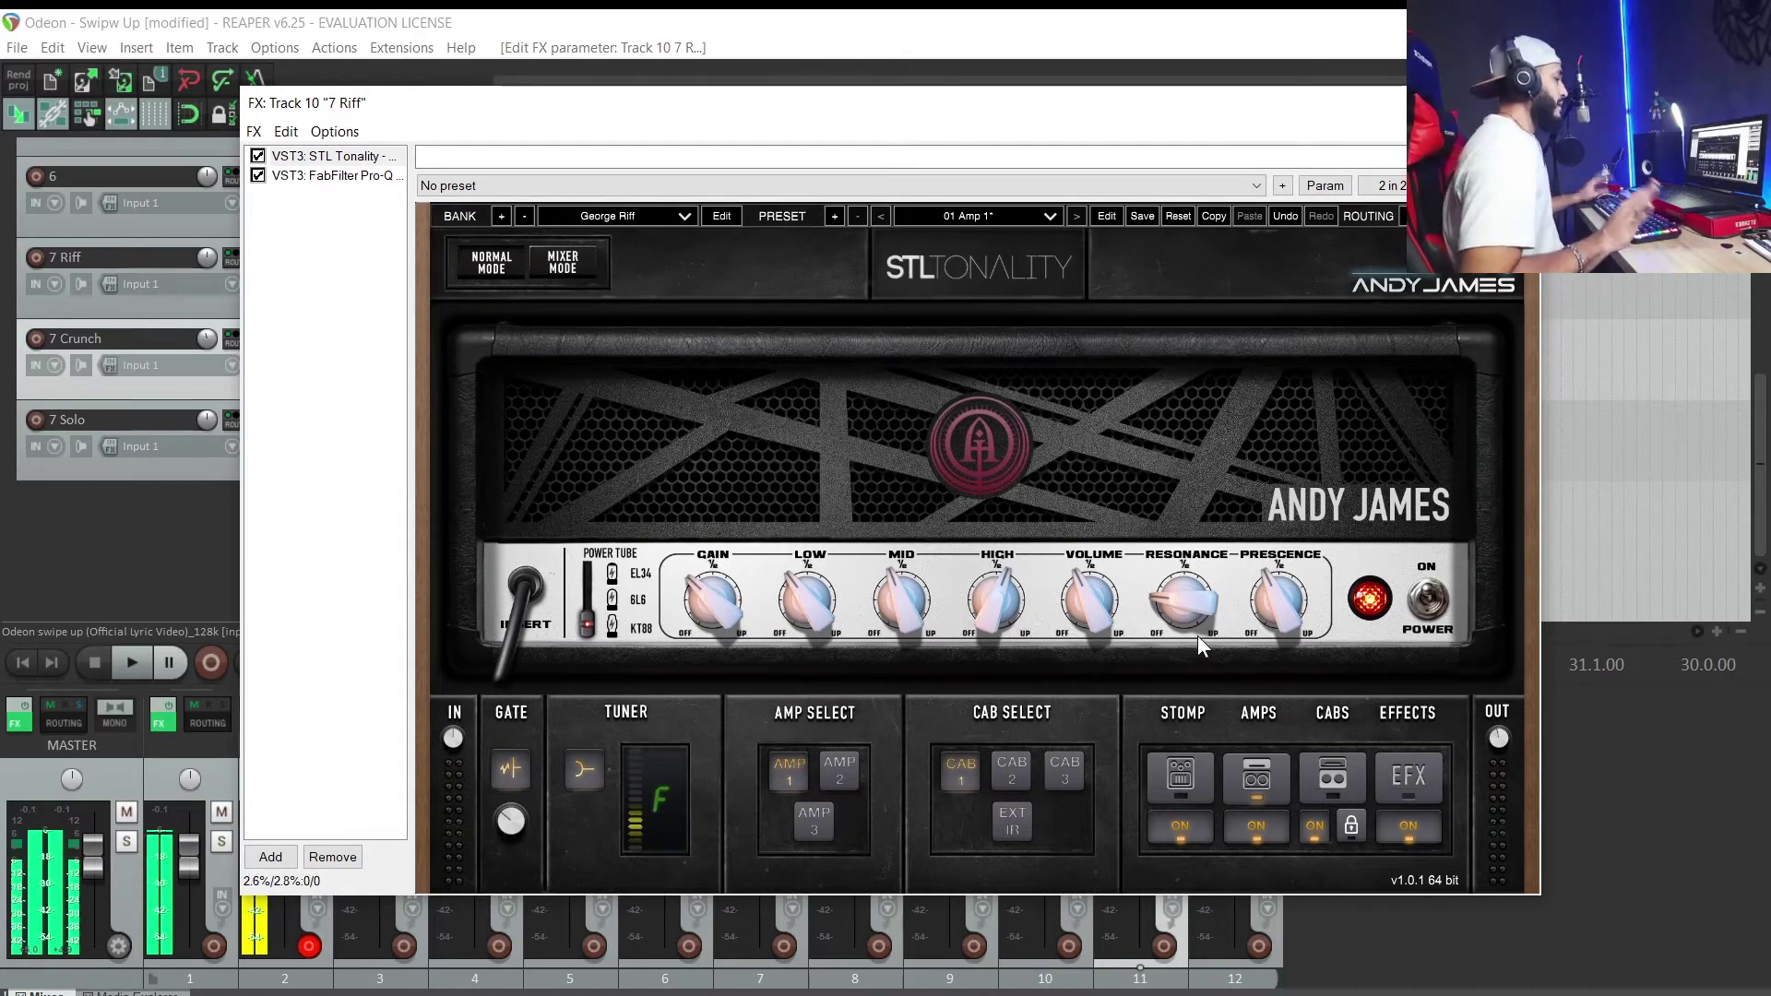
Step: Review the FabFilter Pro-Q 3 low cut and the STL Tonality amp in the 7 Riff effects chain, and close the effects window
{"action": "left_click", "coordinate": [317, 176]}
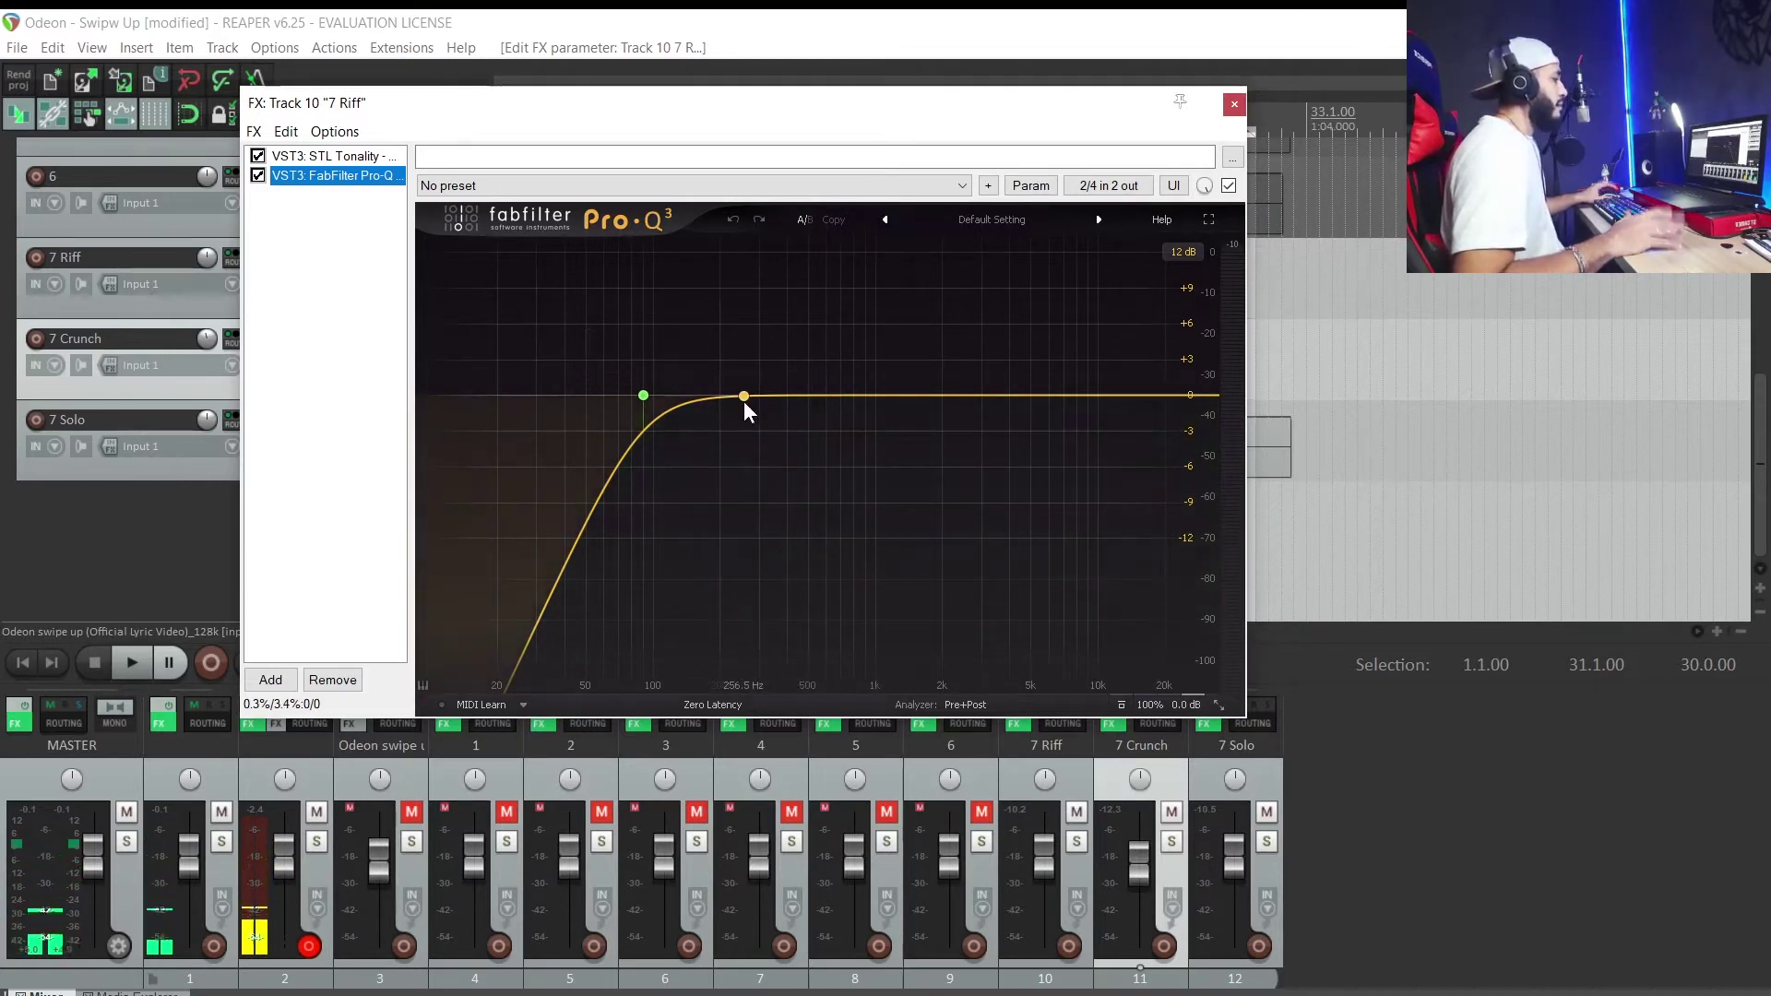
{"action": "left_click", "coordinate": [1234, 103]}
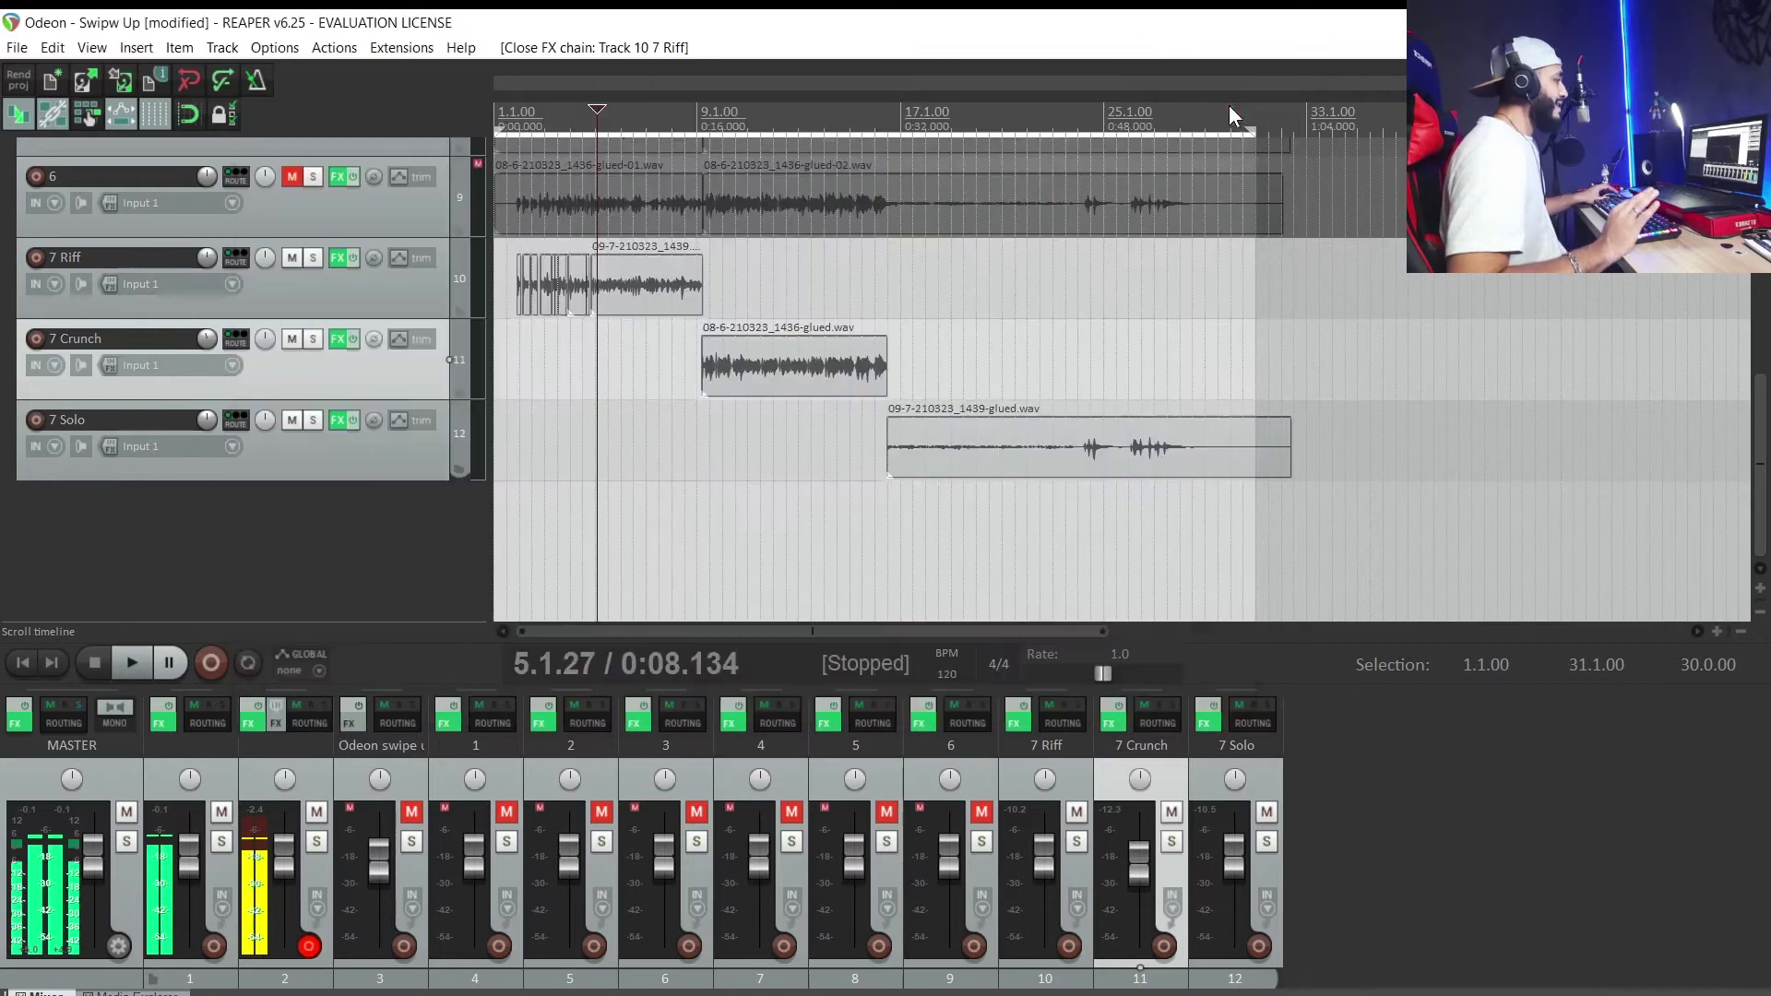
{"action": "left_click", "coordinate": [633, 369]}
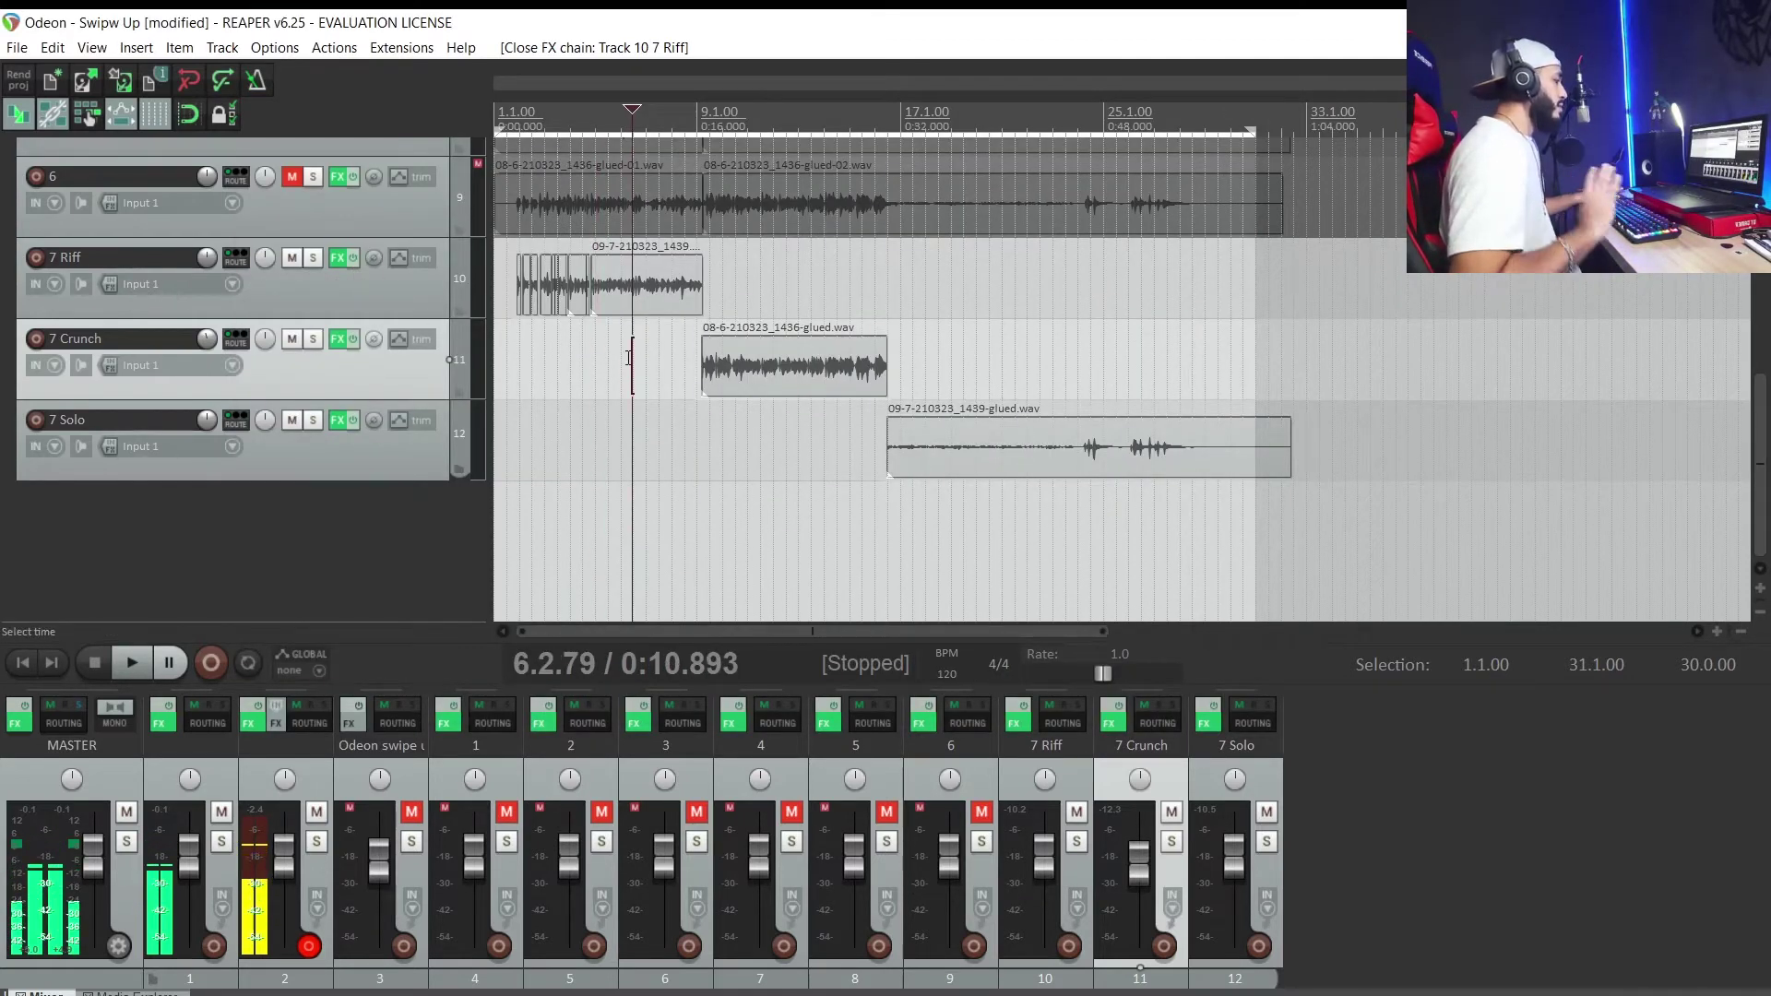
{"action": "left_click", "coordinate": [338, 257]}
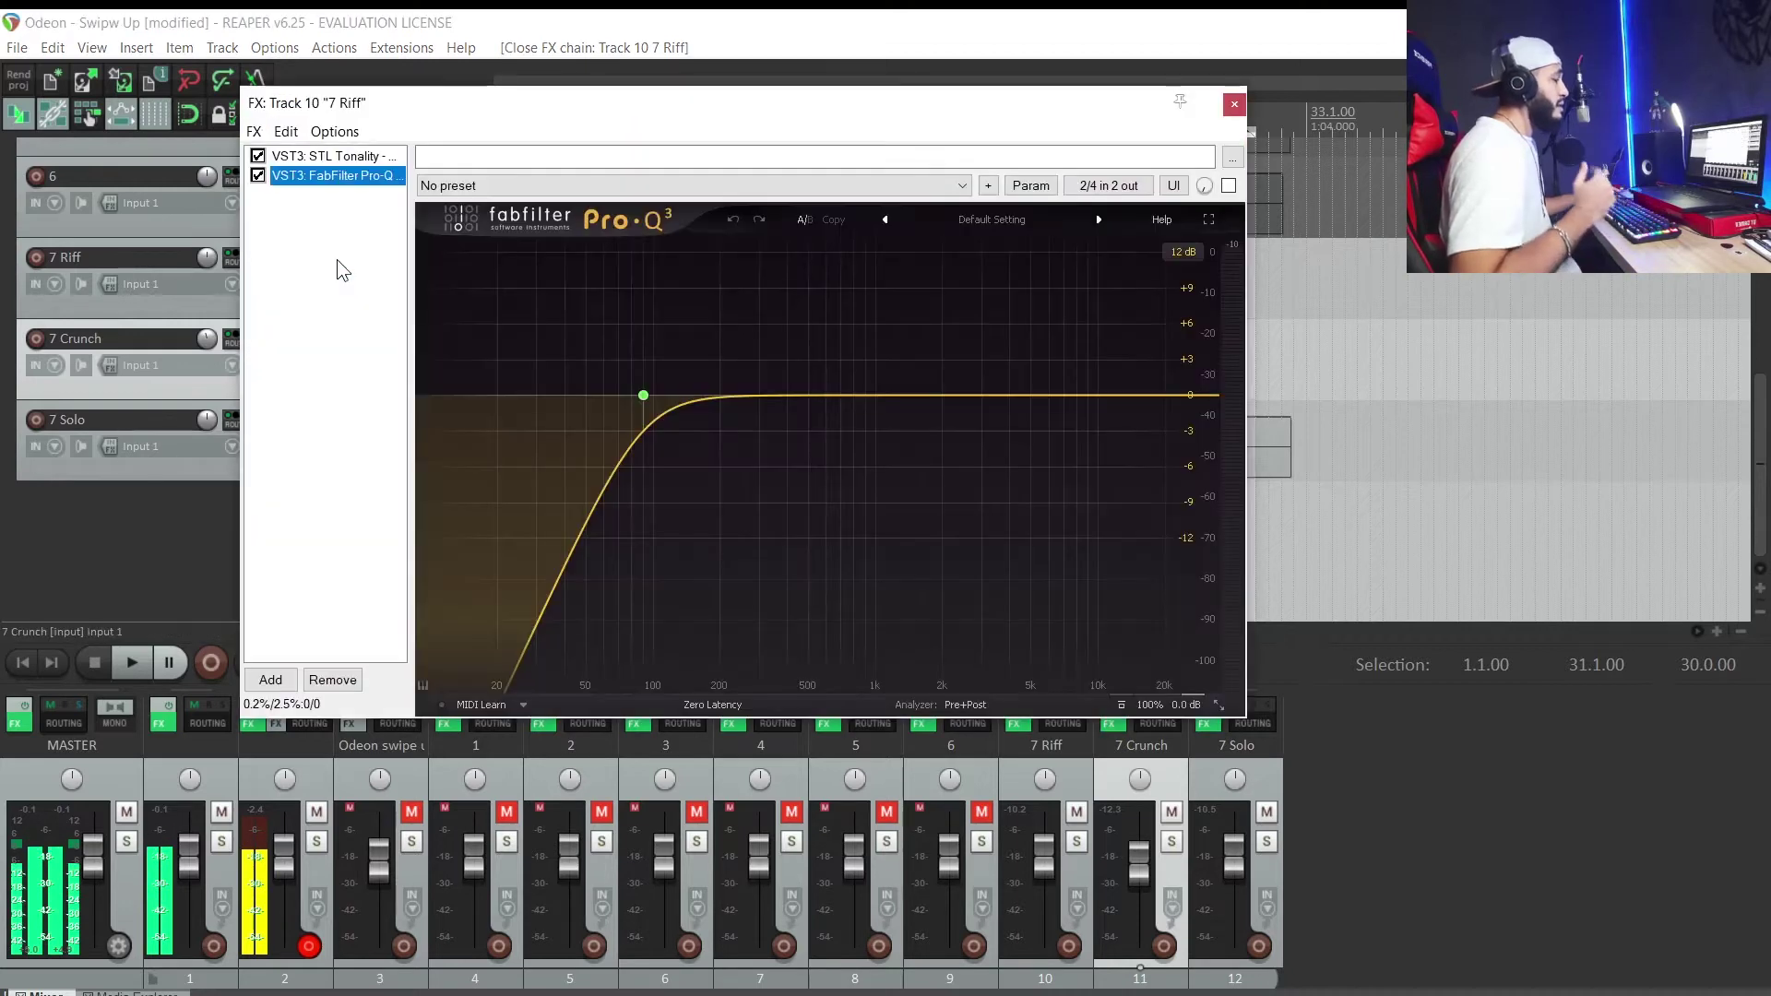
{"action": "left_click", "coordinate": [334, 159]}
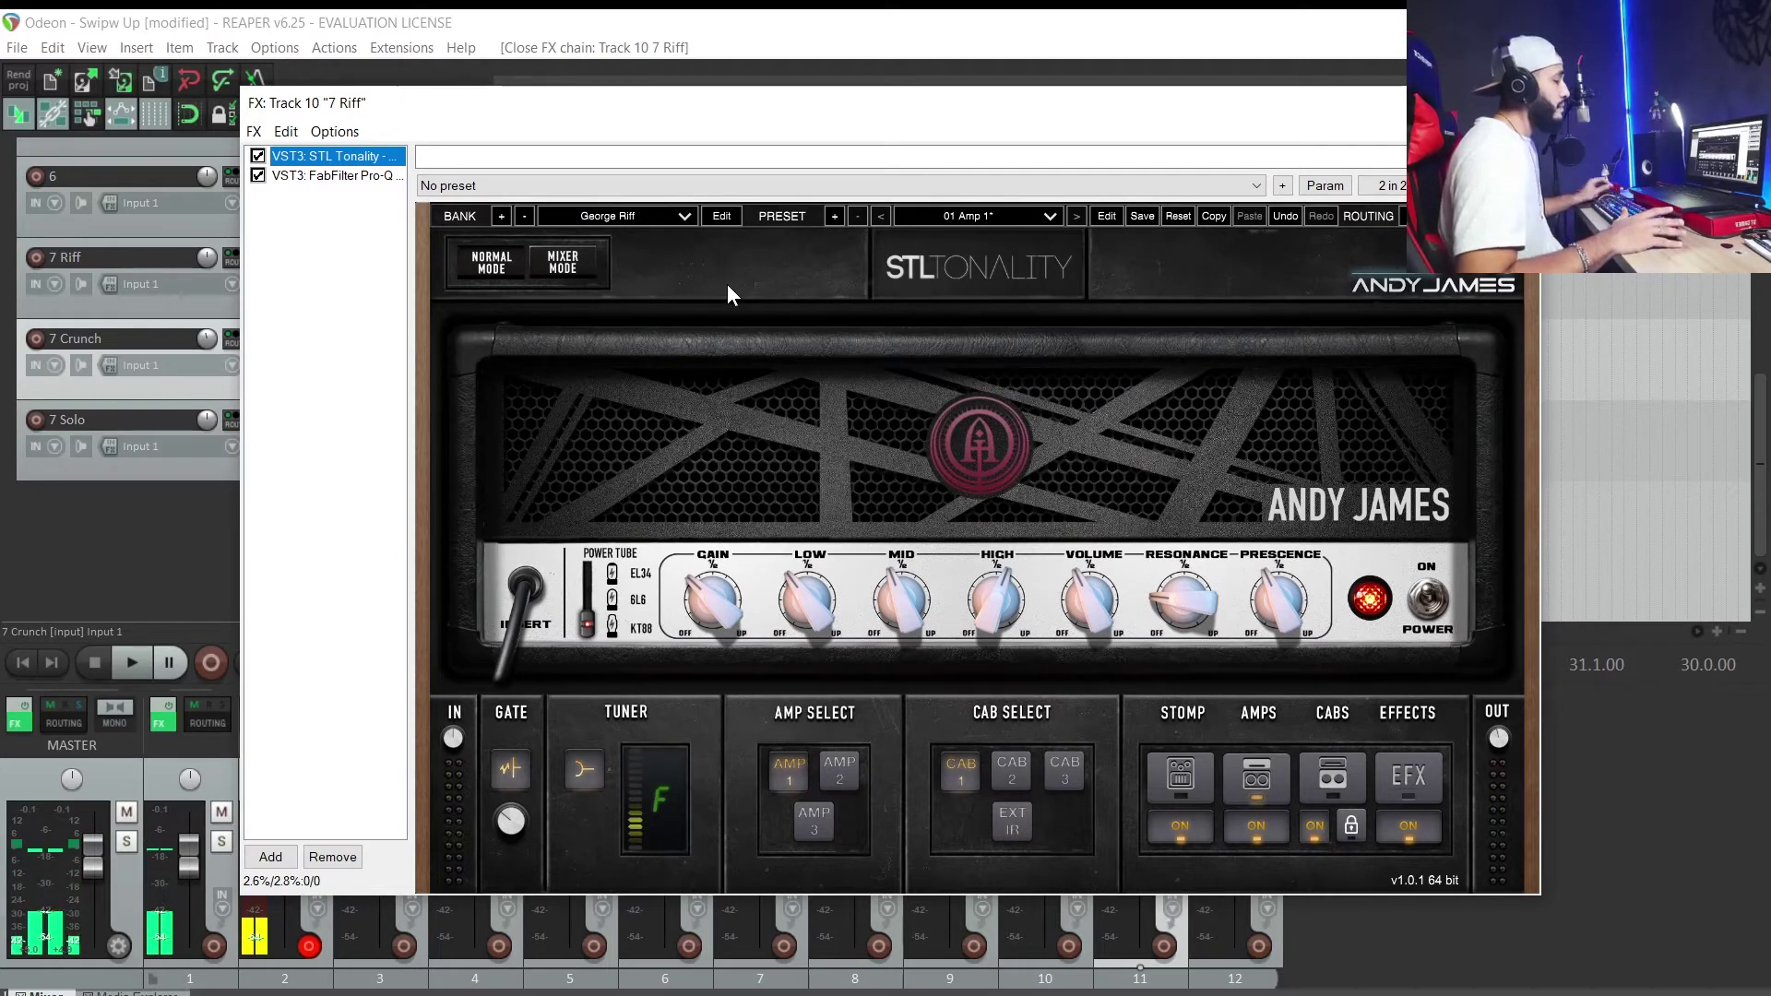
{"action": "key", "text": "Escape"}
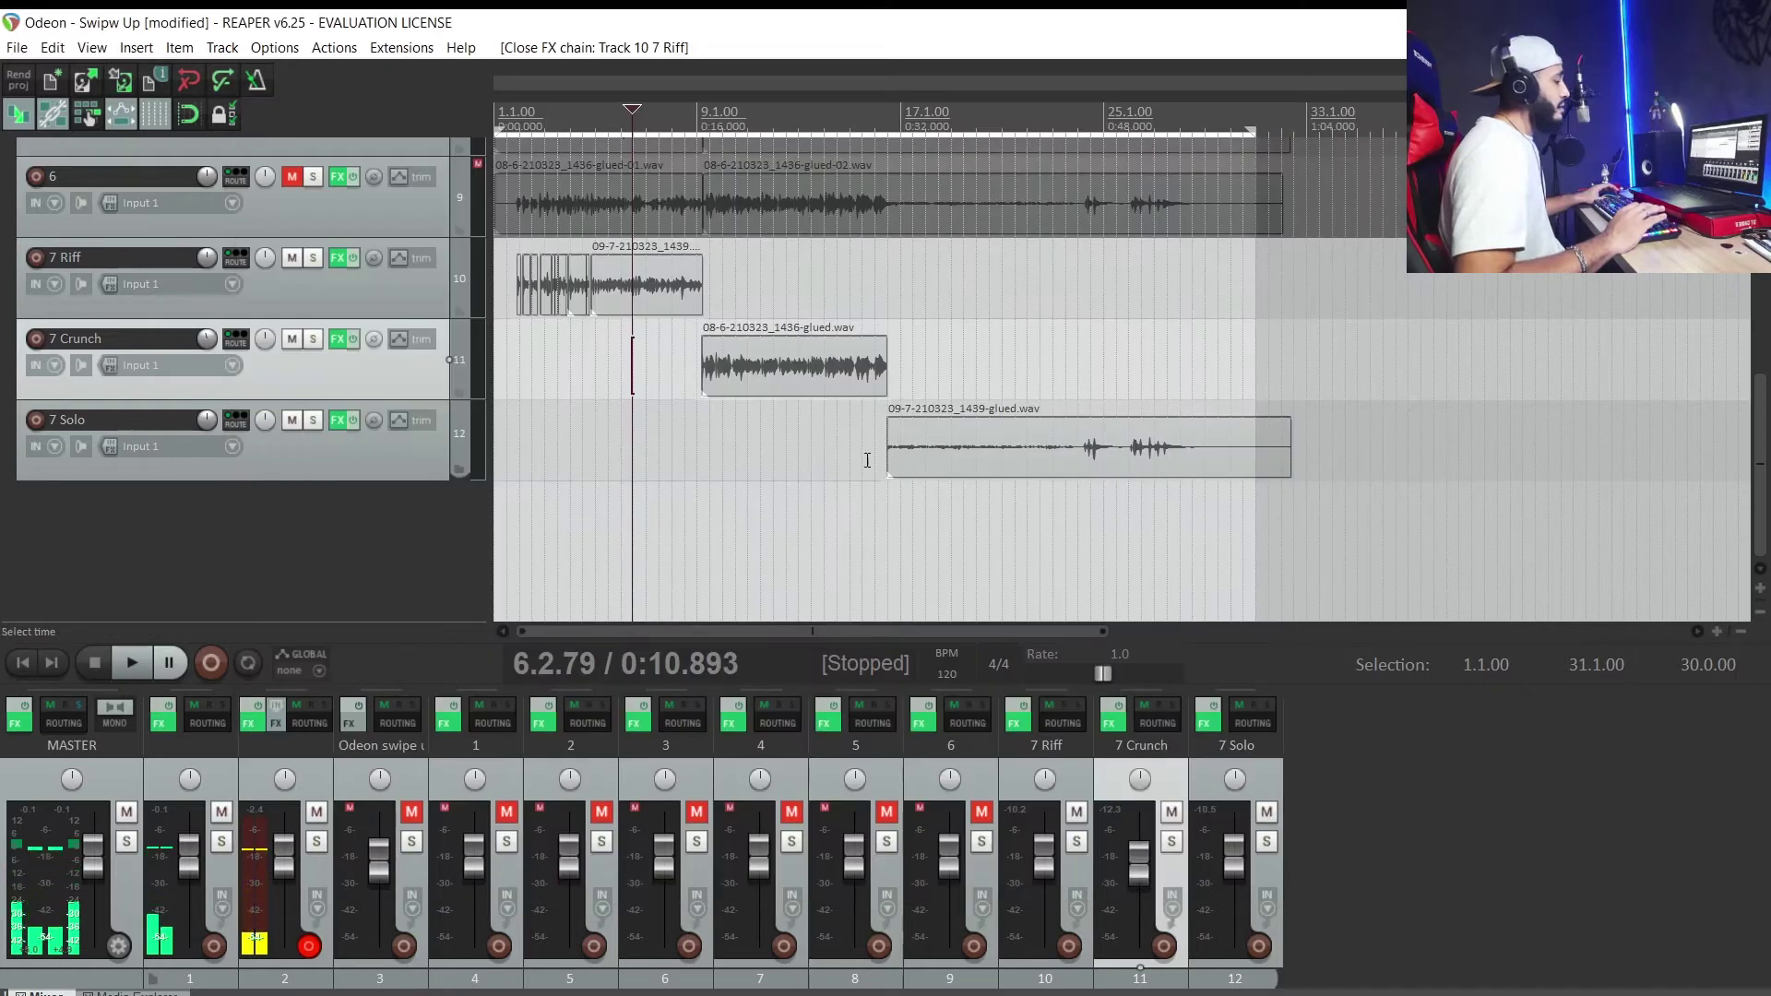
Step: Unmute the Odeon swipe up reference track and play the riff against it from just before bar 4
{"action": "key", "text": "ctrl+z"}
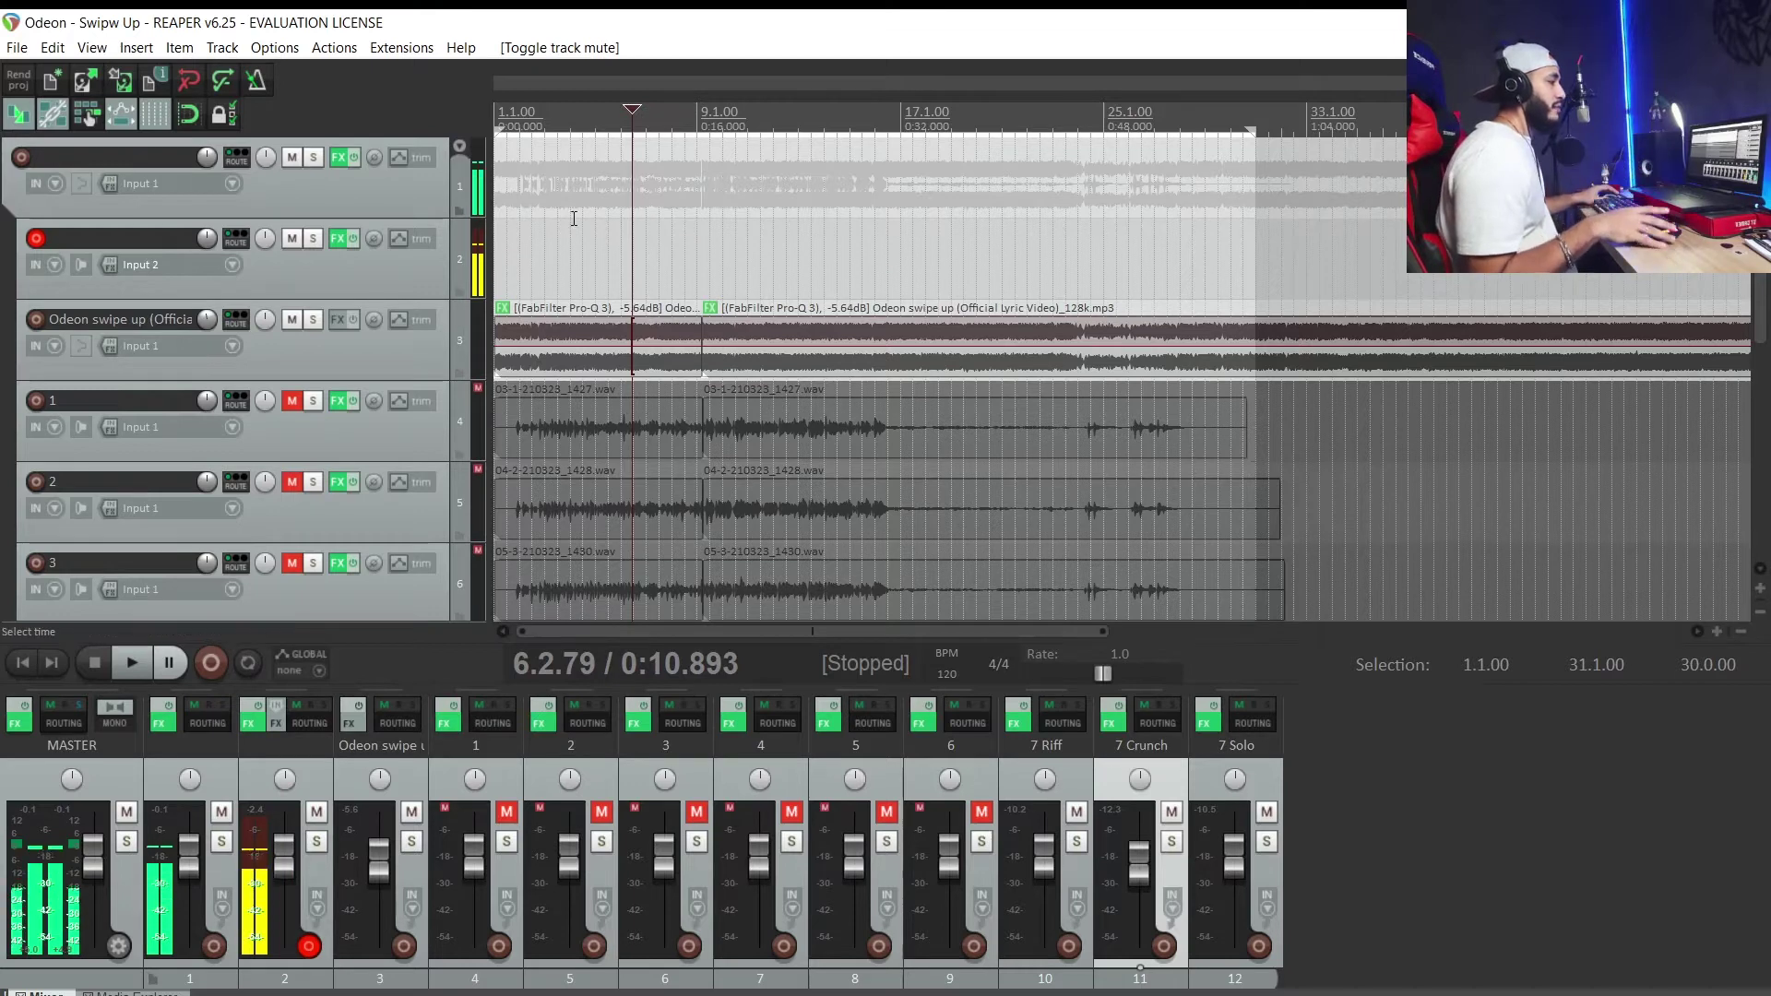
{"action": "left_click", "coordinate": [616, 243]}
{"action": "left_click", "coordinate": [571, 243]}
{"action": "key", "text": "space"}
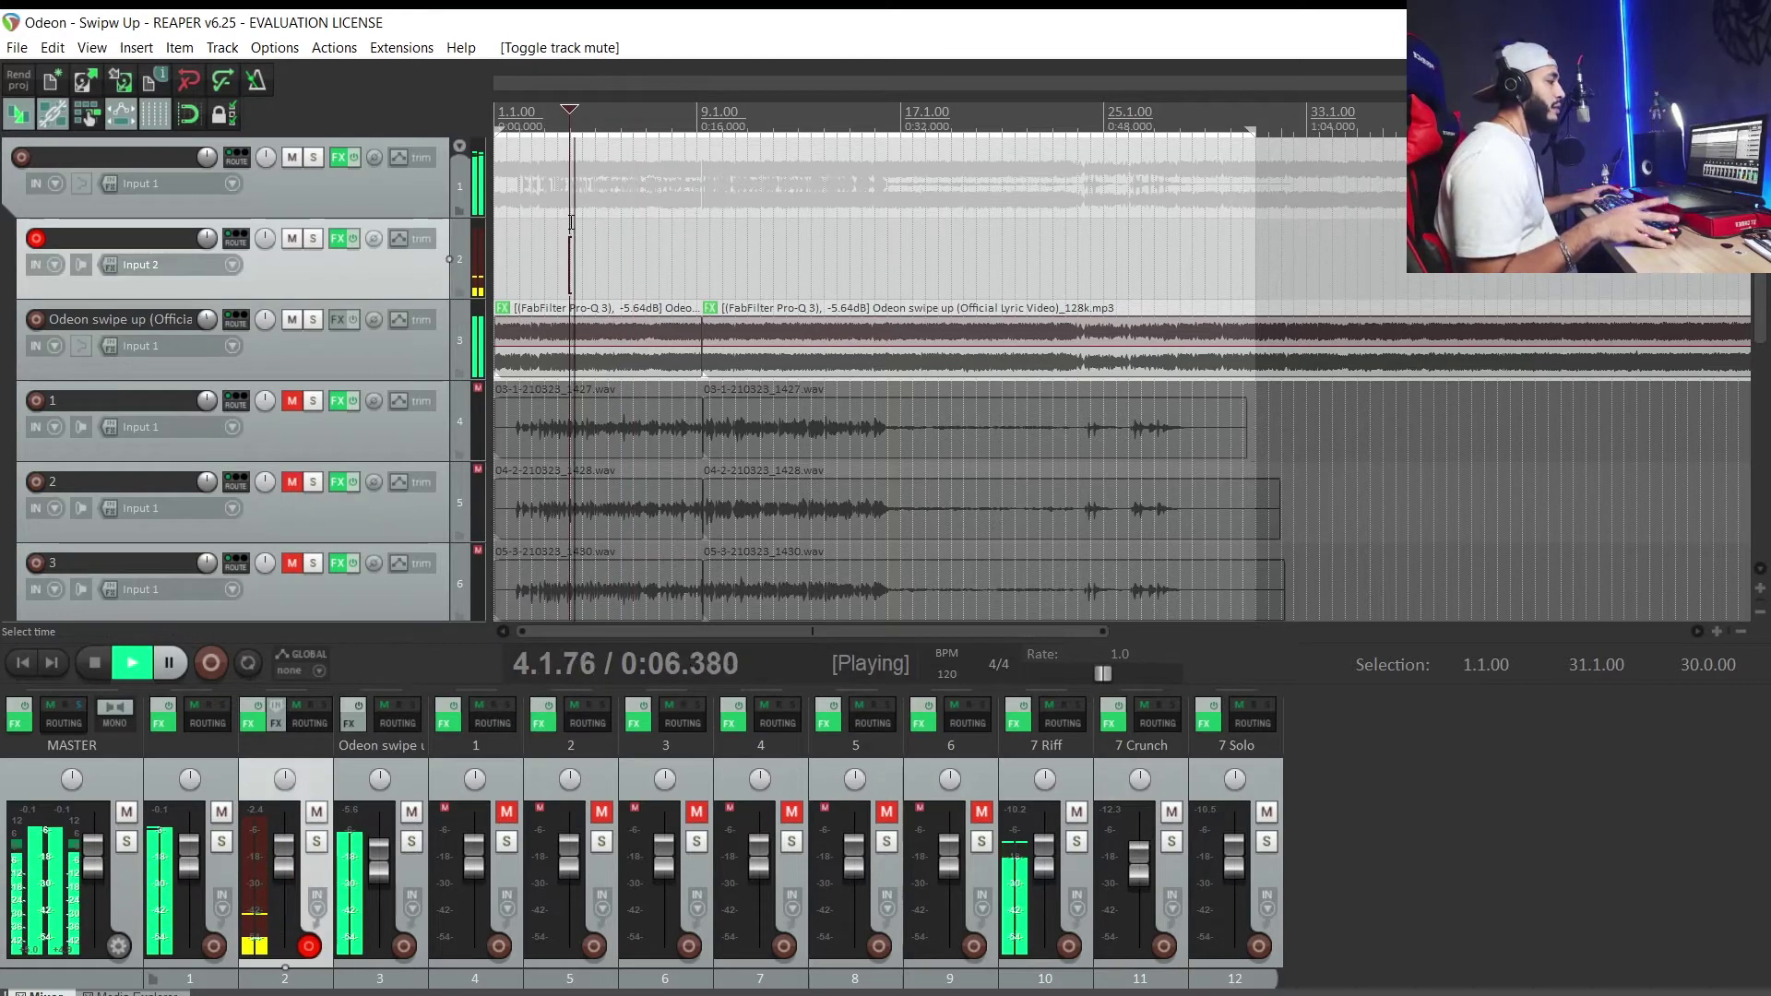
{"action": "scroll", "coordinate": [429, 363], "scroll_direction": "down", "scroll_amount": 5}
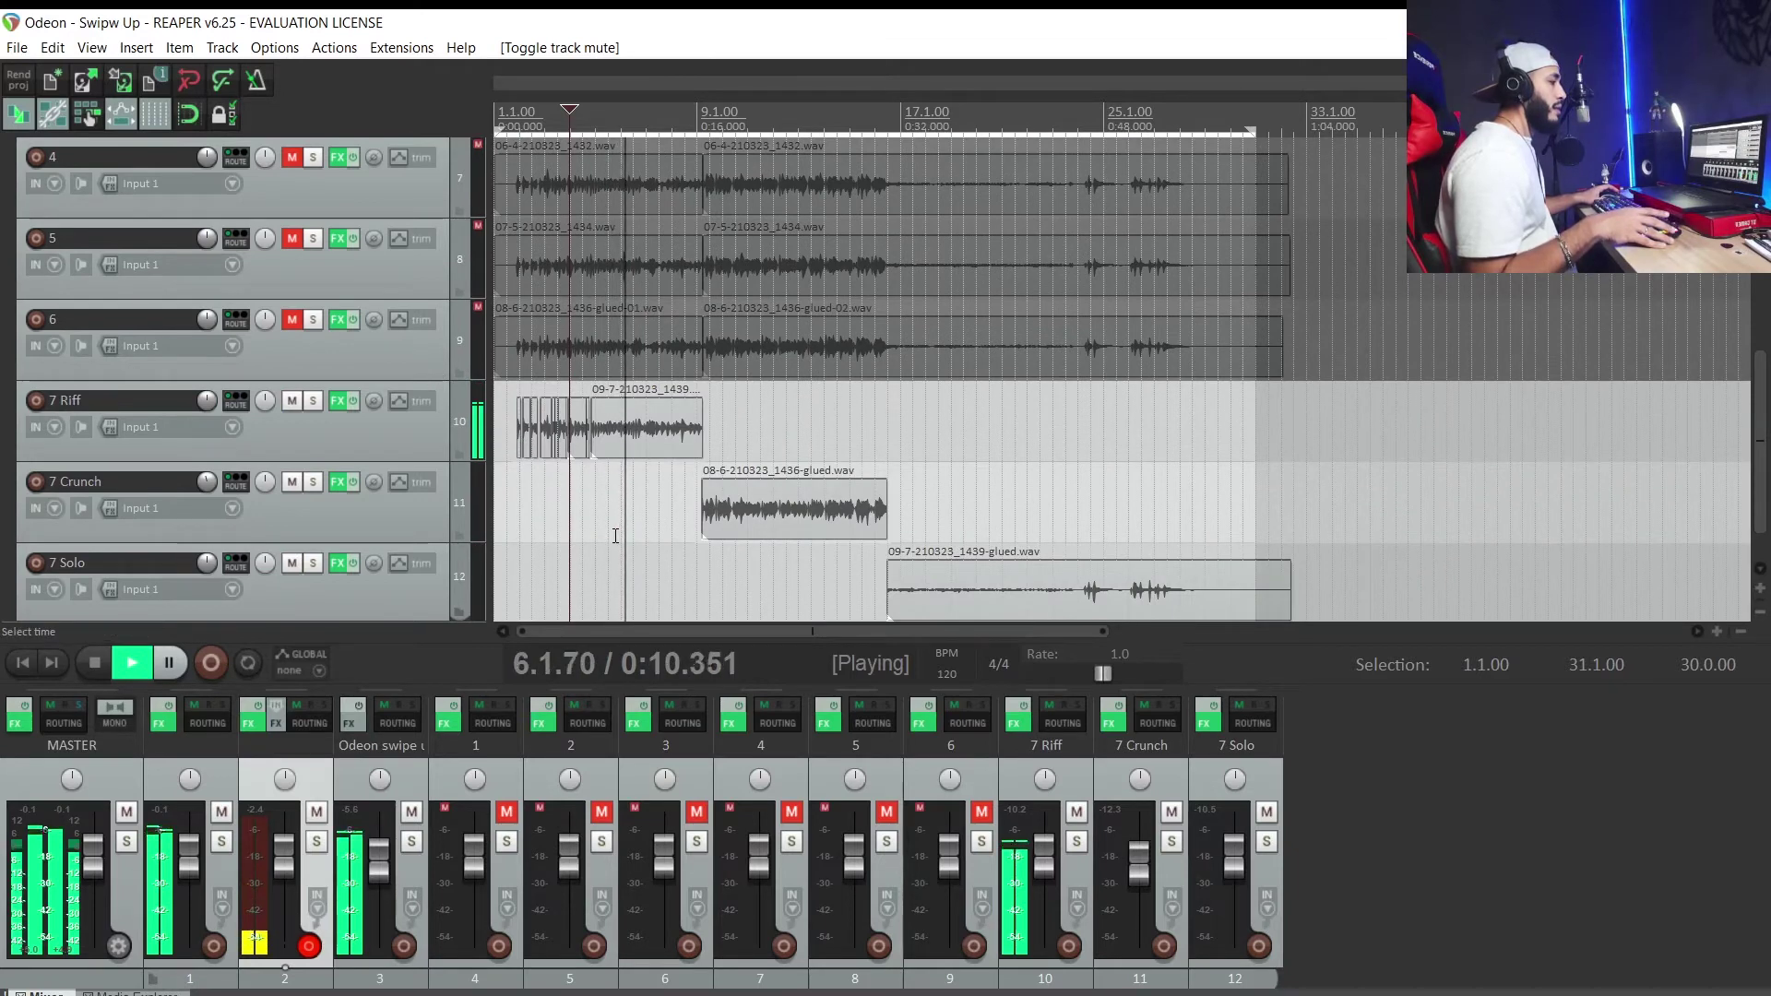
{"action": "key", "text": "space"}
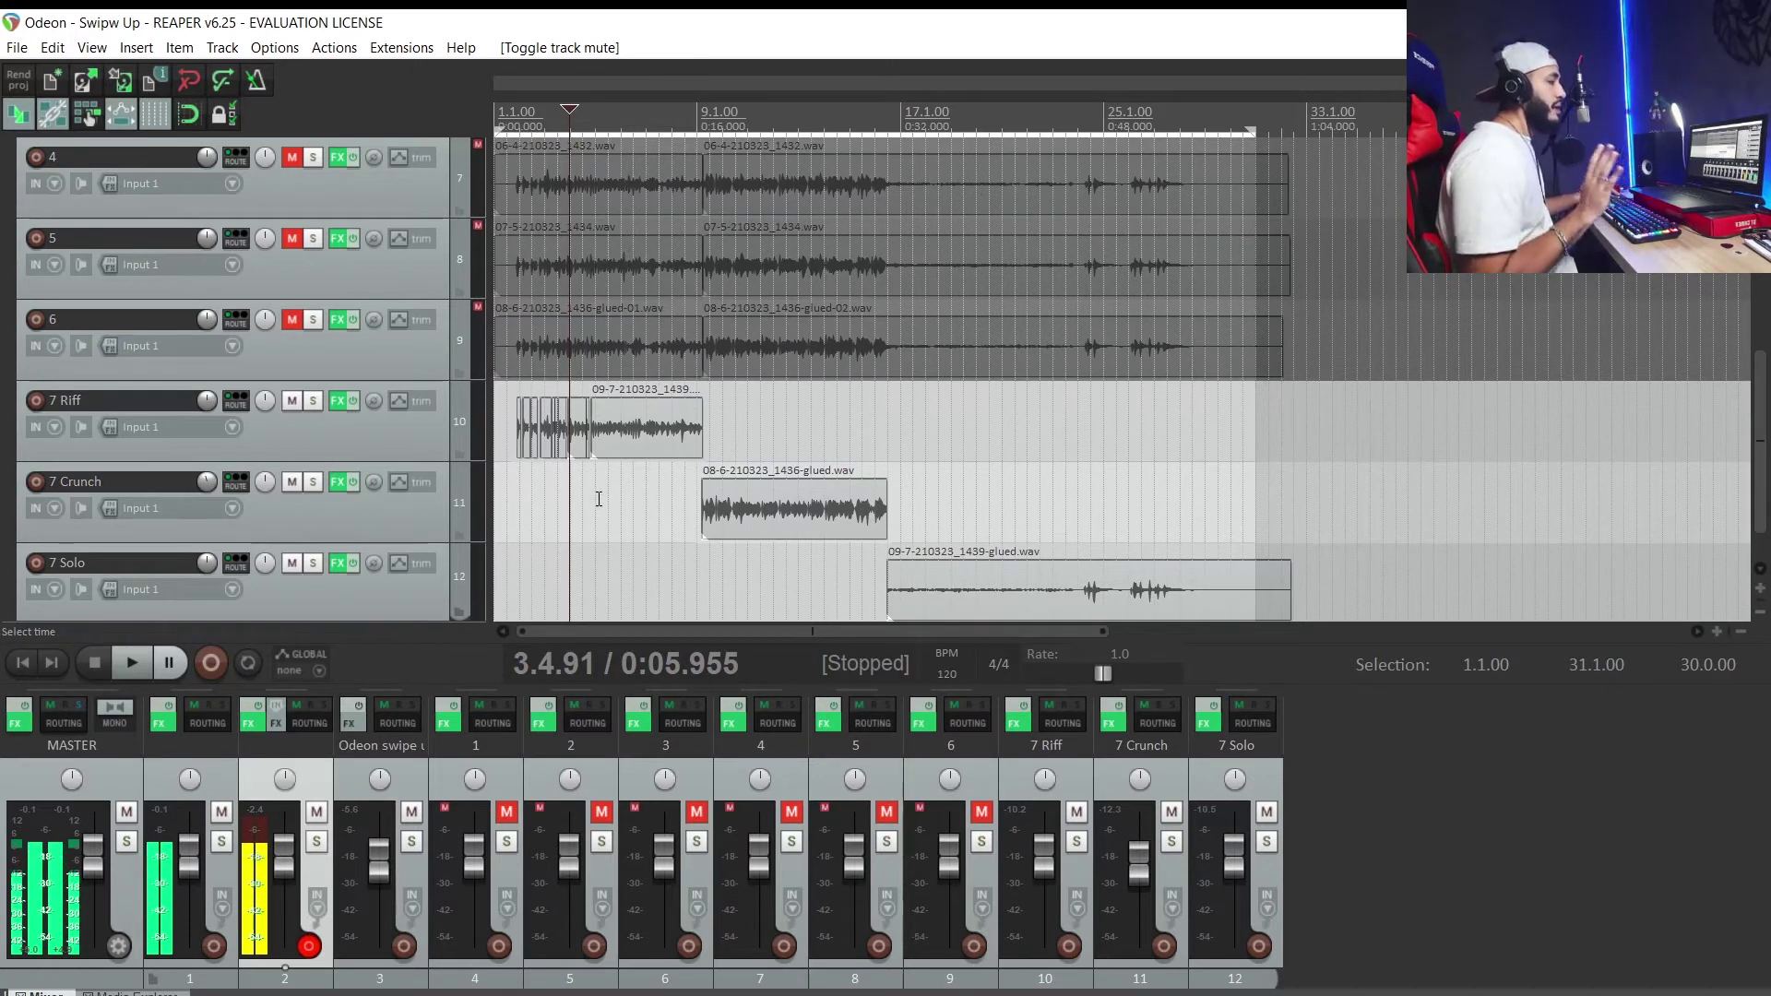
Step: Replay the 7 Riff part together with the reference track from bar 5
{"action": "left_click", "coordinate": [598, 499]}
{"action": "key", "text": "space"}
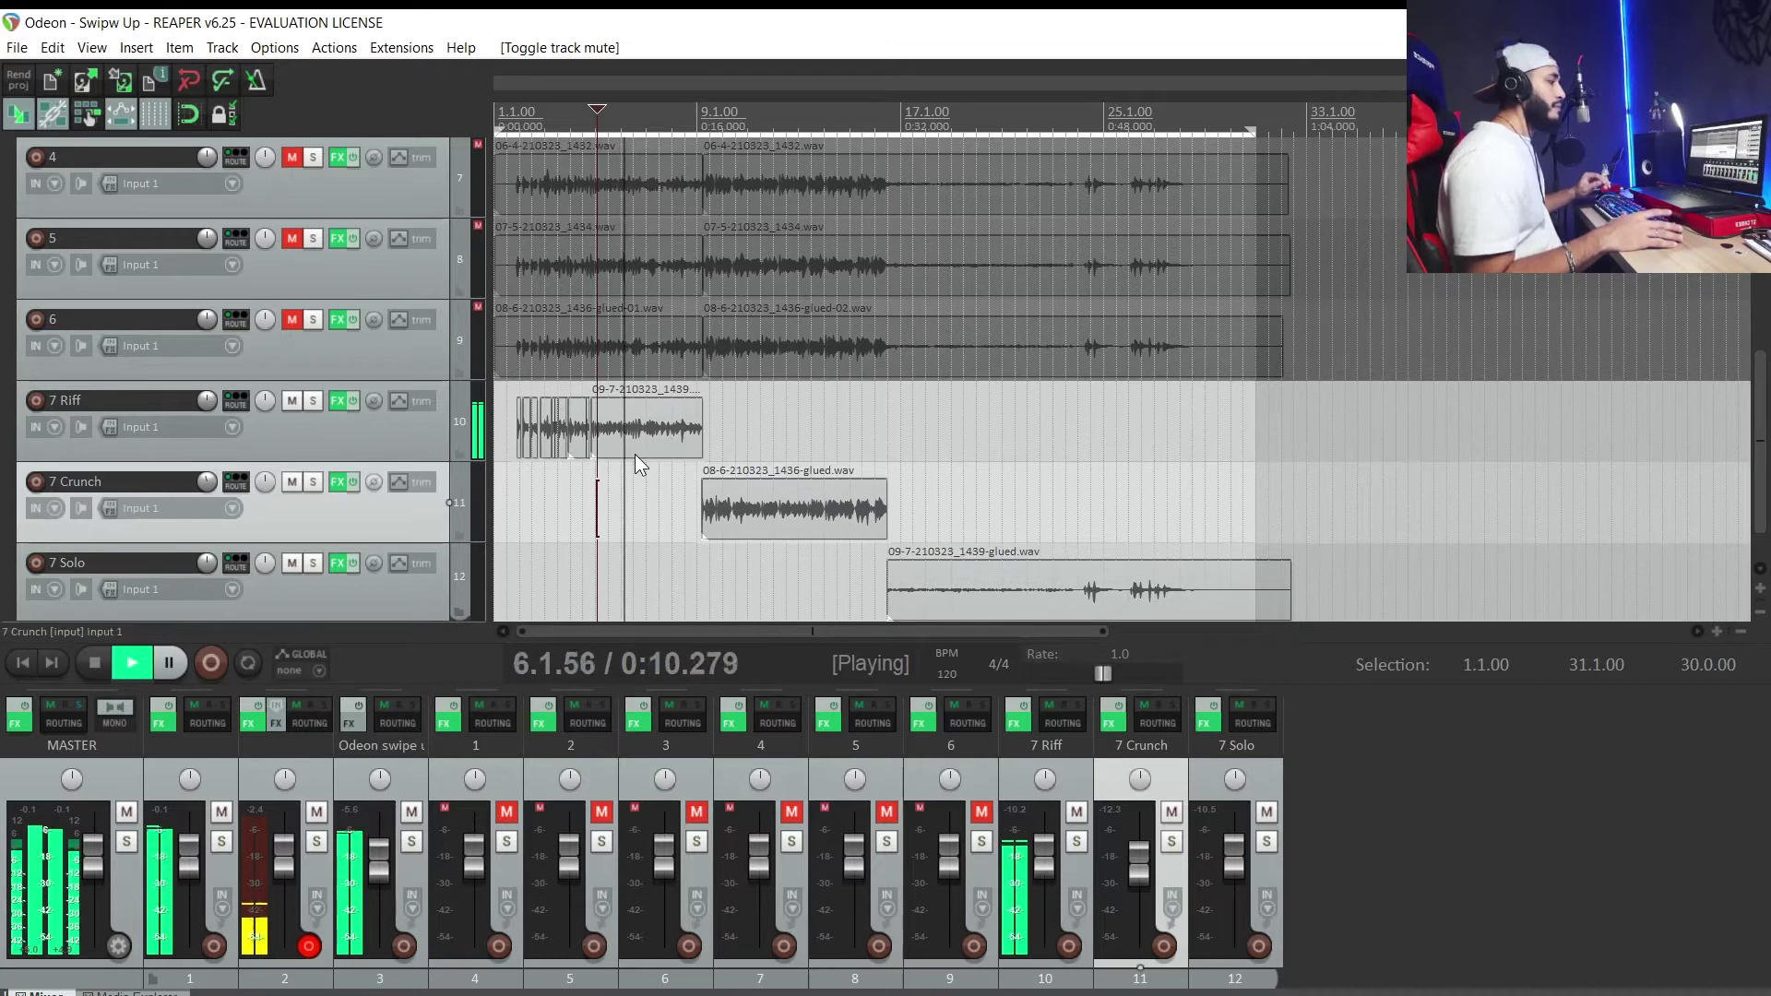
{"action": "key", "text": "space"}
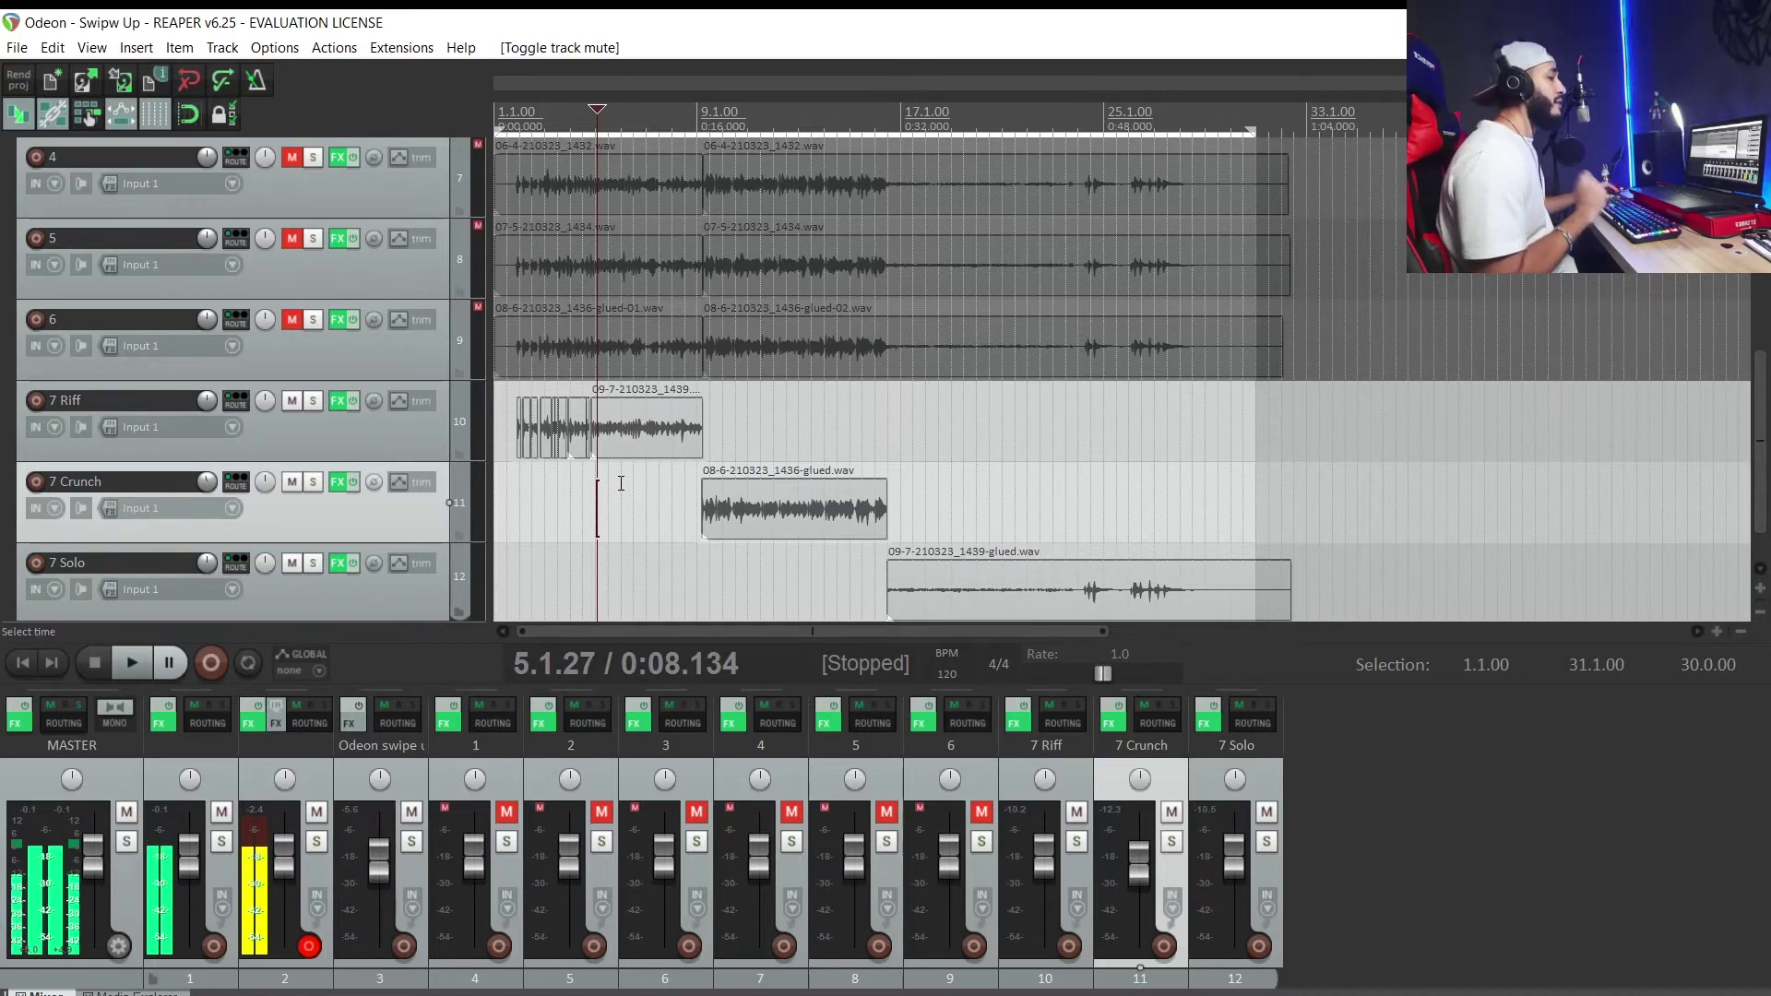
Step: Open the item effects of the first Odeon swipe up clip and enable its bypassed FabFilter Pro-Q 3
{"action": "scroll", "coordinate": [463, 390], "scroll_direction": "up", "scroll_amount": 6}
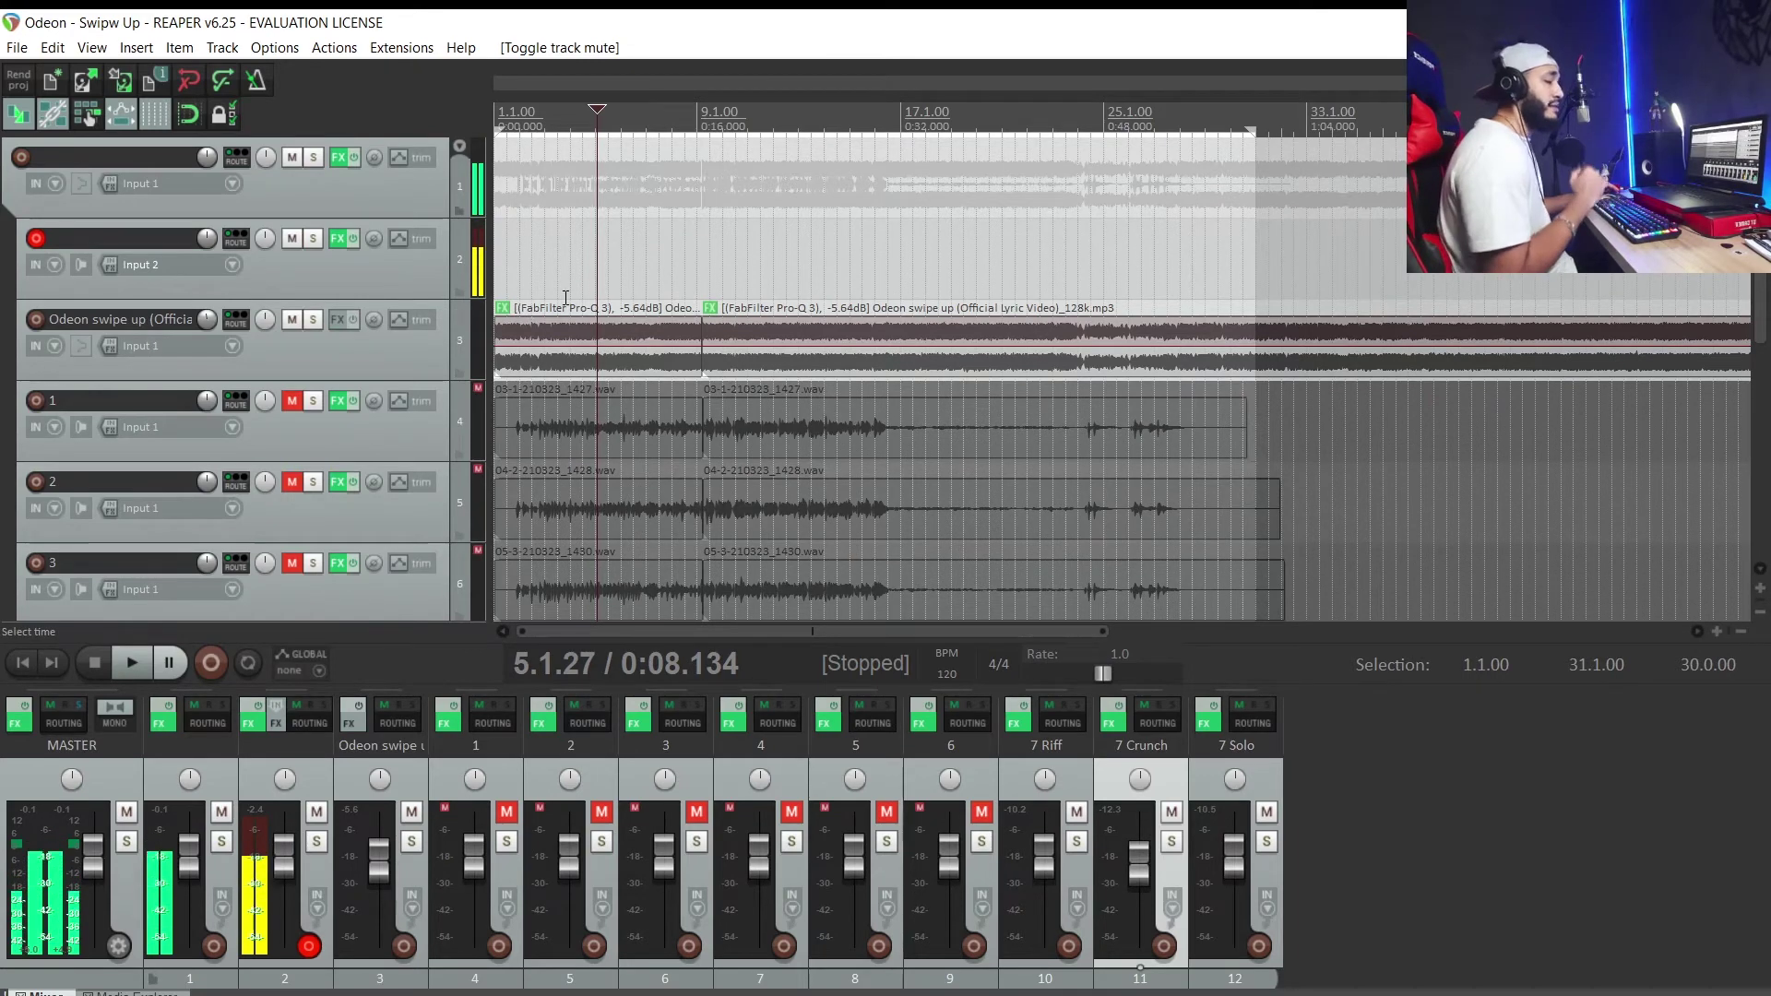
{"action": "left_click", "coordinate": [503, 307]}
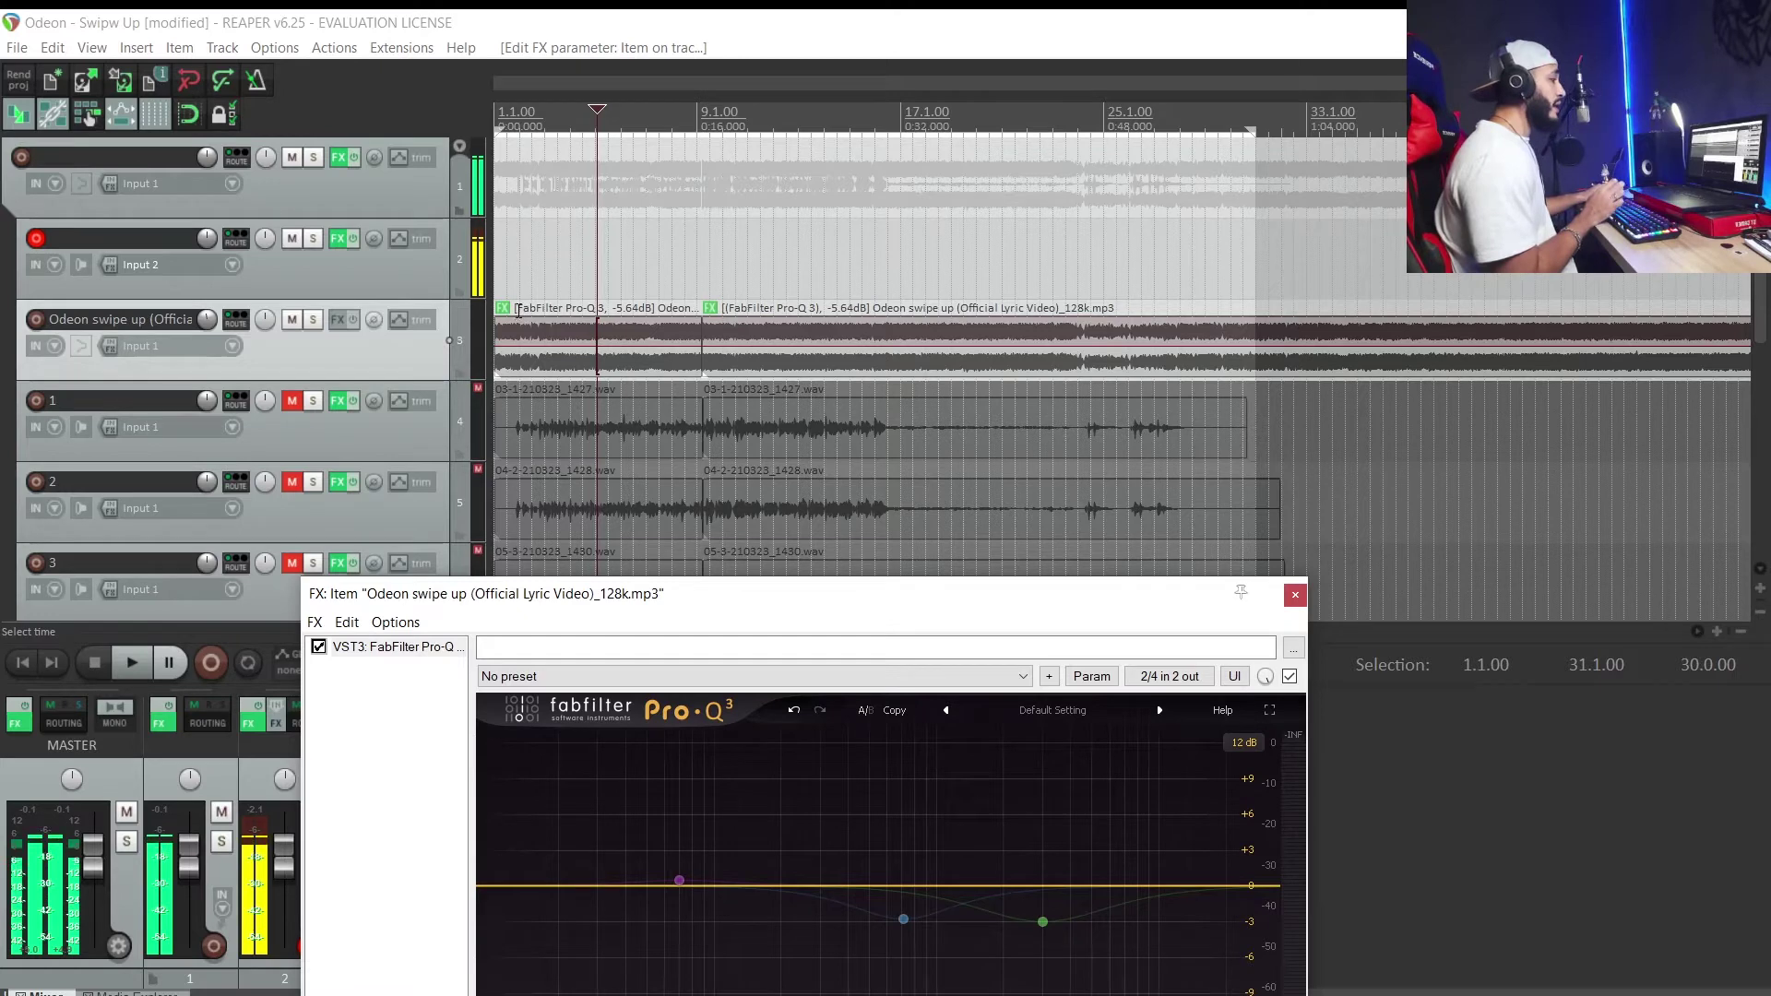
{"action": "left_click_drag", "start_coordinate": [562, 297], "coordinate": [594, 323]}
{"action": "key", "text": "ctrl+z"}
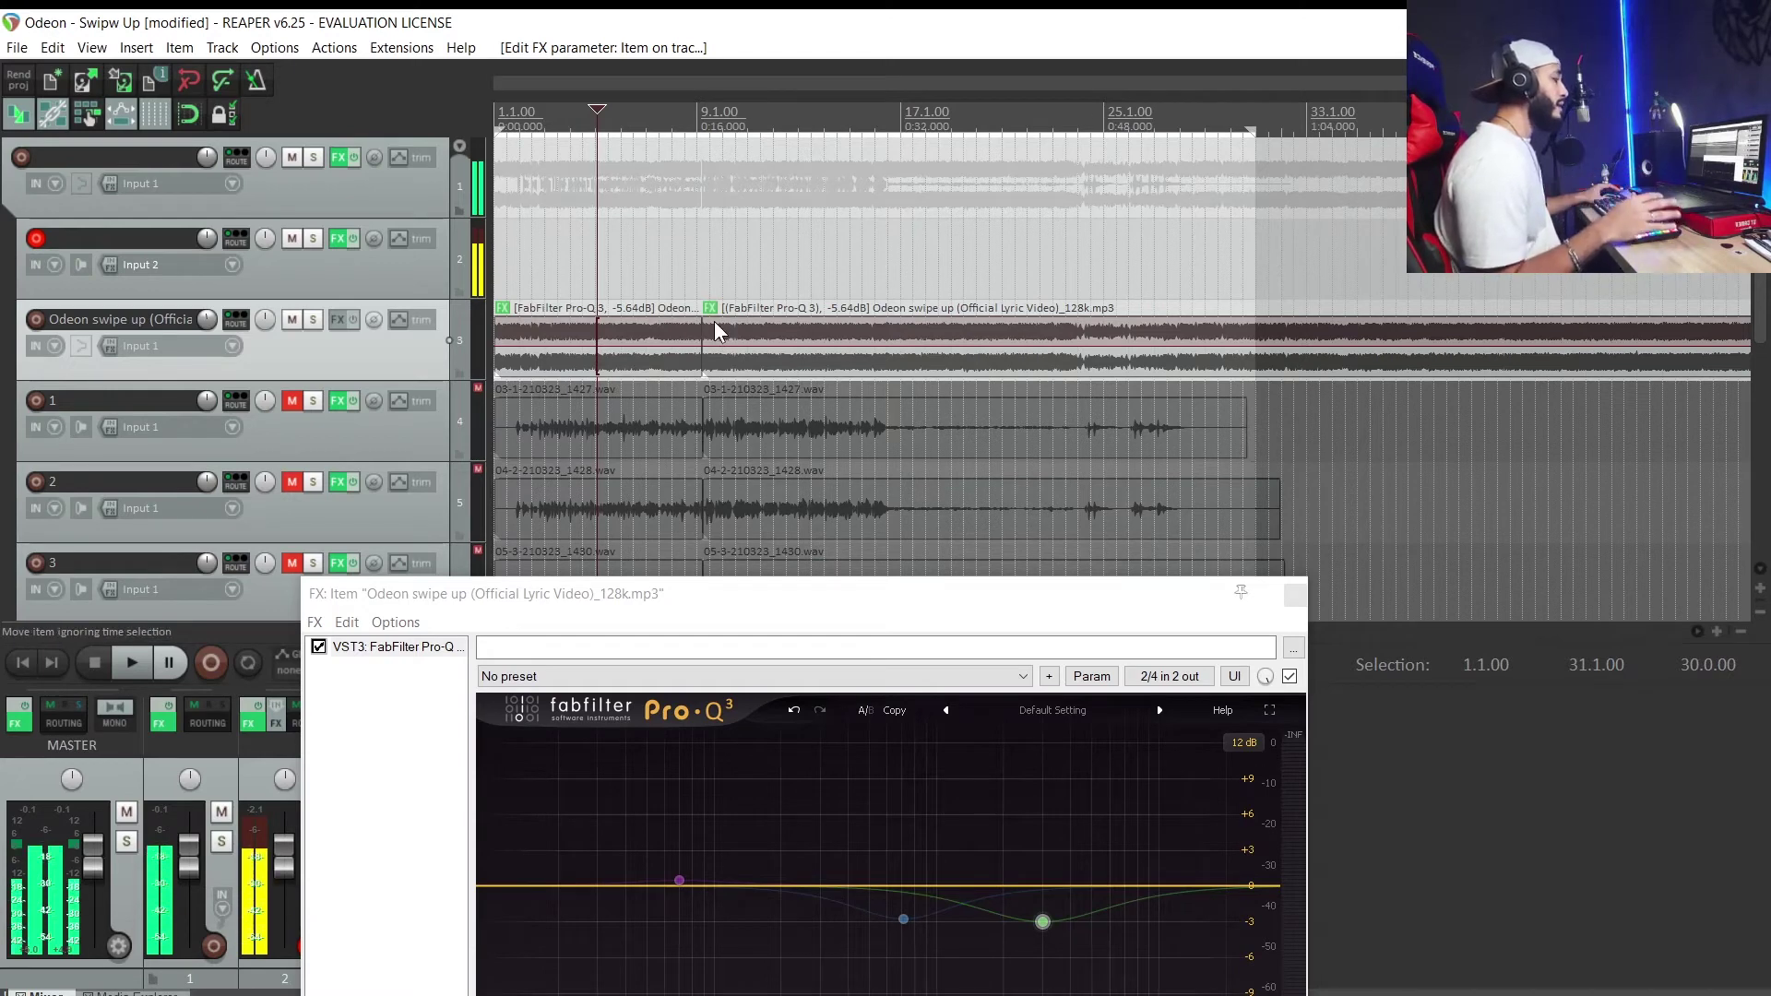
Step: Move the EQ window above the mixer and enable the 3000 Hz, -3 dB bell band
{"action": "left_click_drag", "start_coordinate": [651, 595], "coordinate": [474, 104]}
{"action": "left_click", "coordinate": [820, 462]}
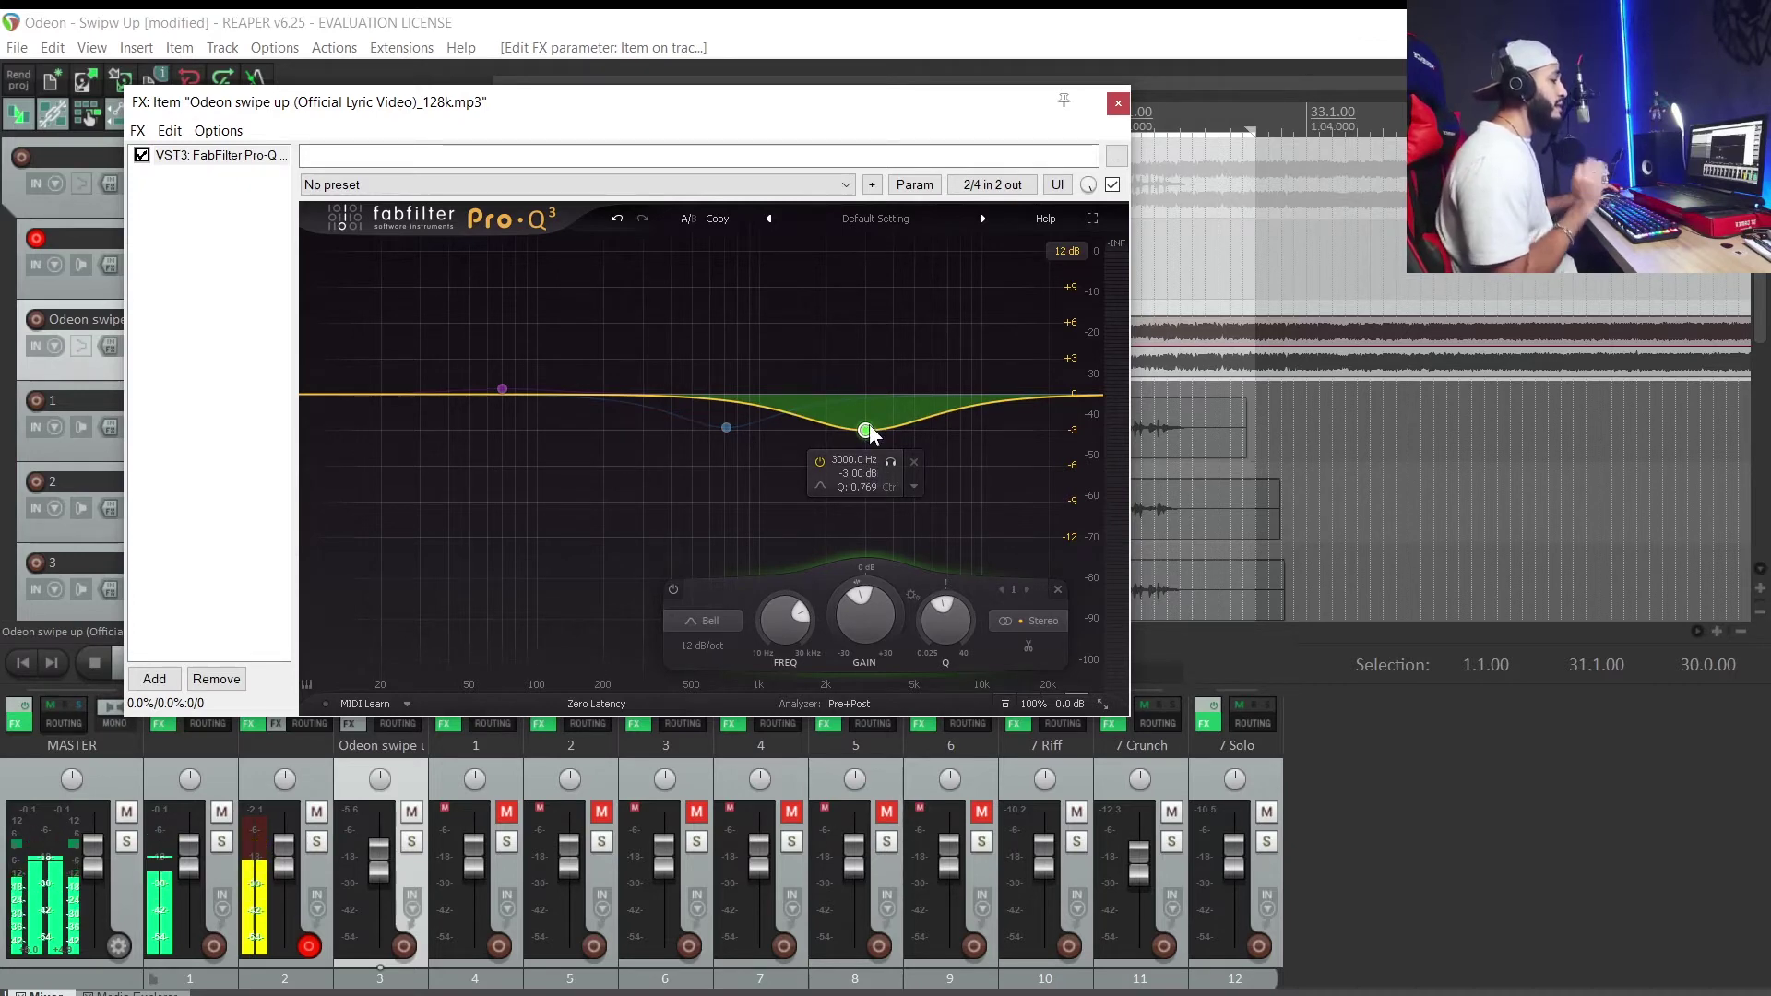
{"action": "left_click_drag", "start_coordinate": [767, 96], "coordinate": [845, 164]}
Step: Compare the reference clip with its 3000 Hz cut bypassed and enabled during playback, leaving the band enabled
{"action": "mouse_move", "coordinate": [964, 492]}
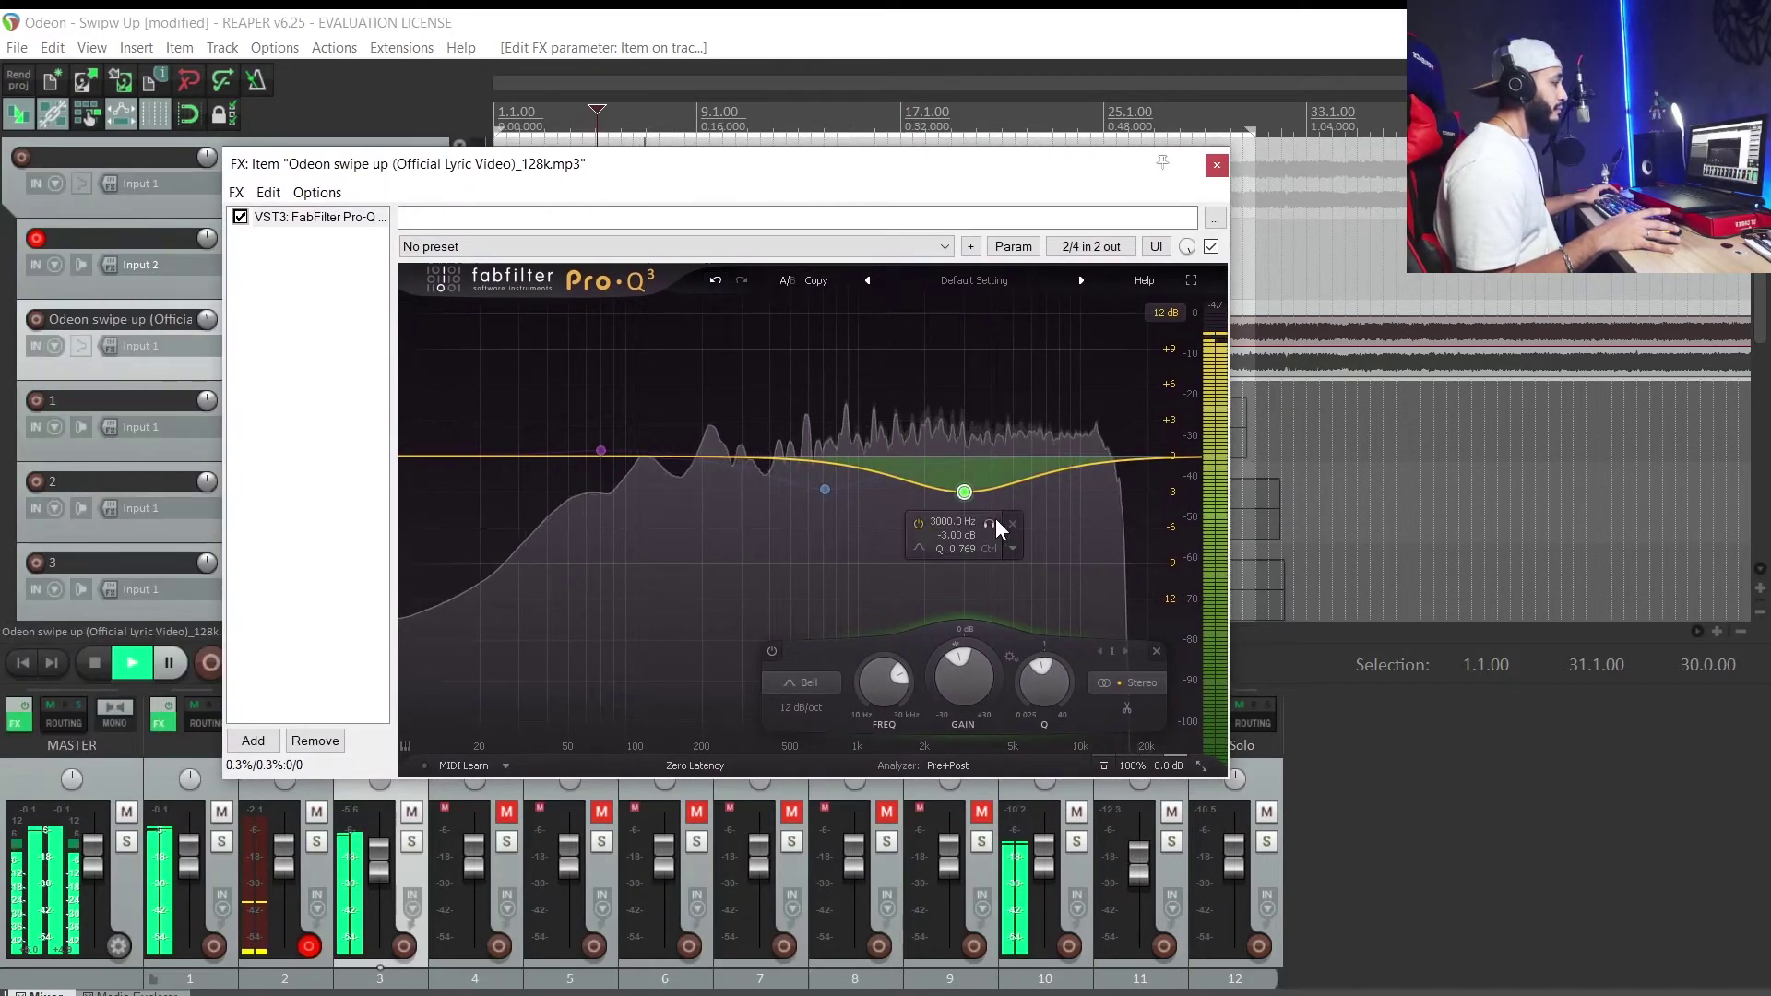
{"action": "left_click", "coordinate": [921, 524]}
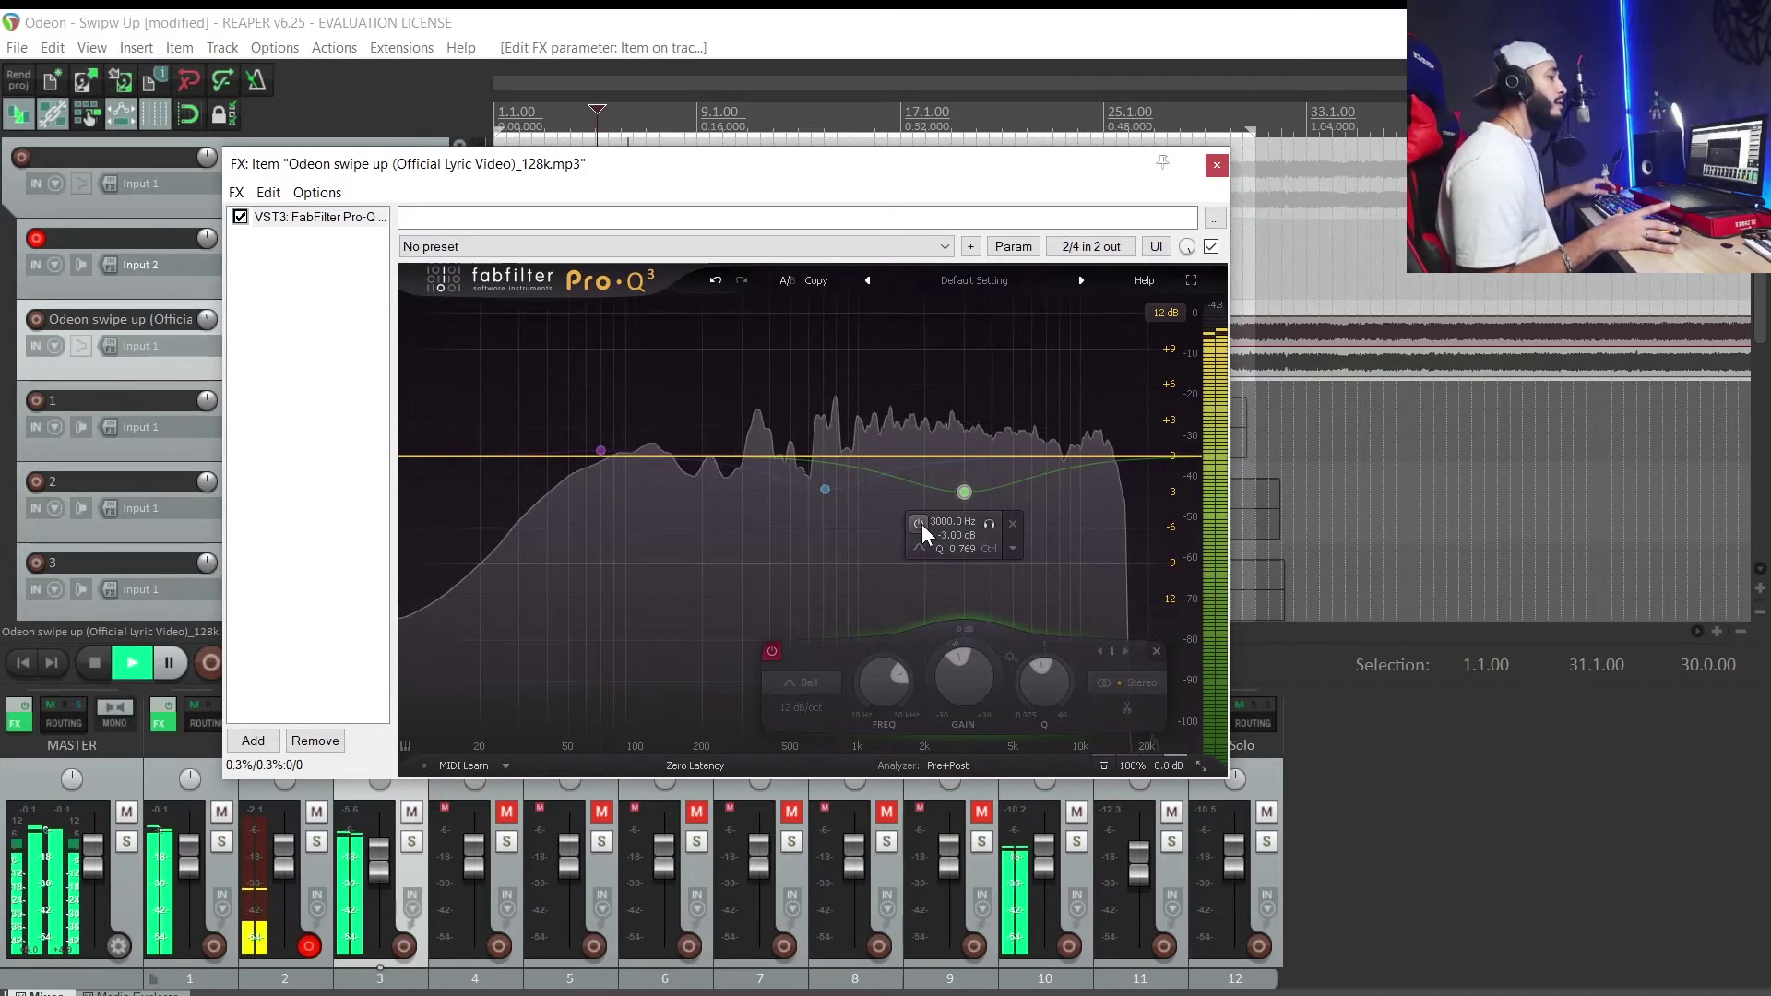
{"action": "key", "text": "space"}
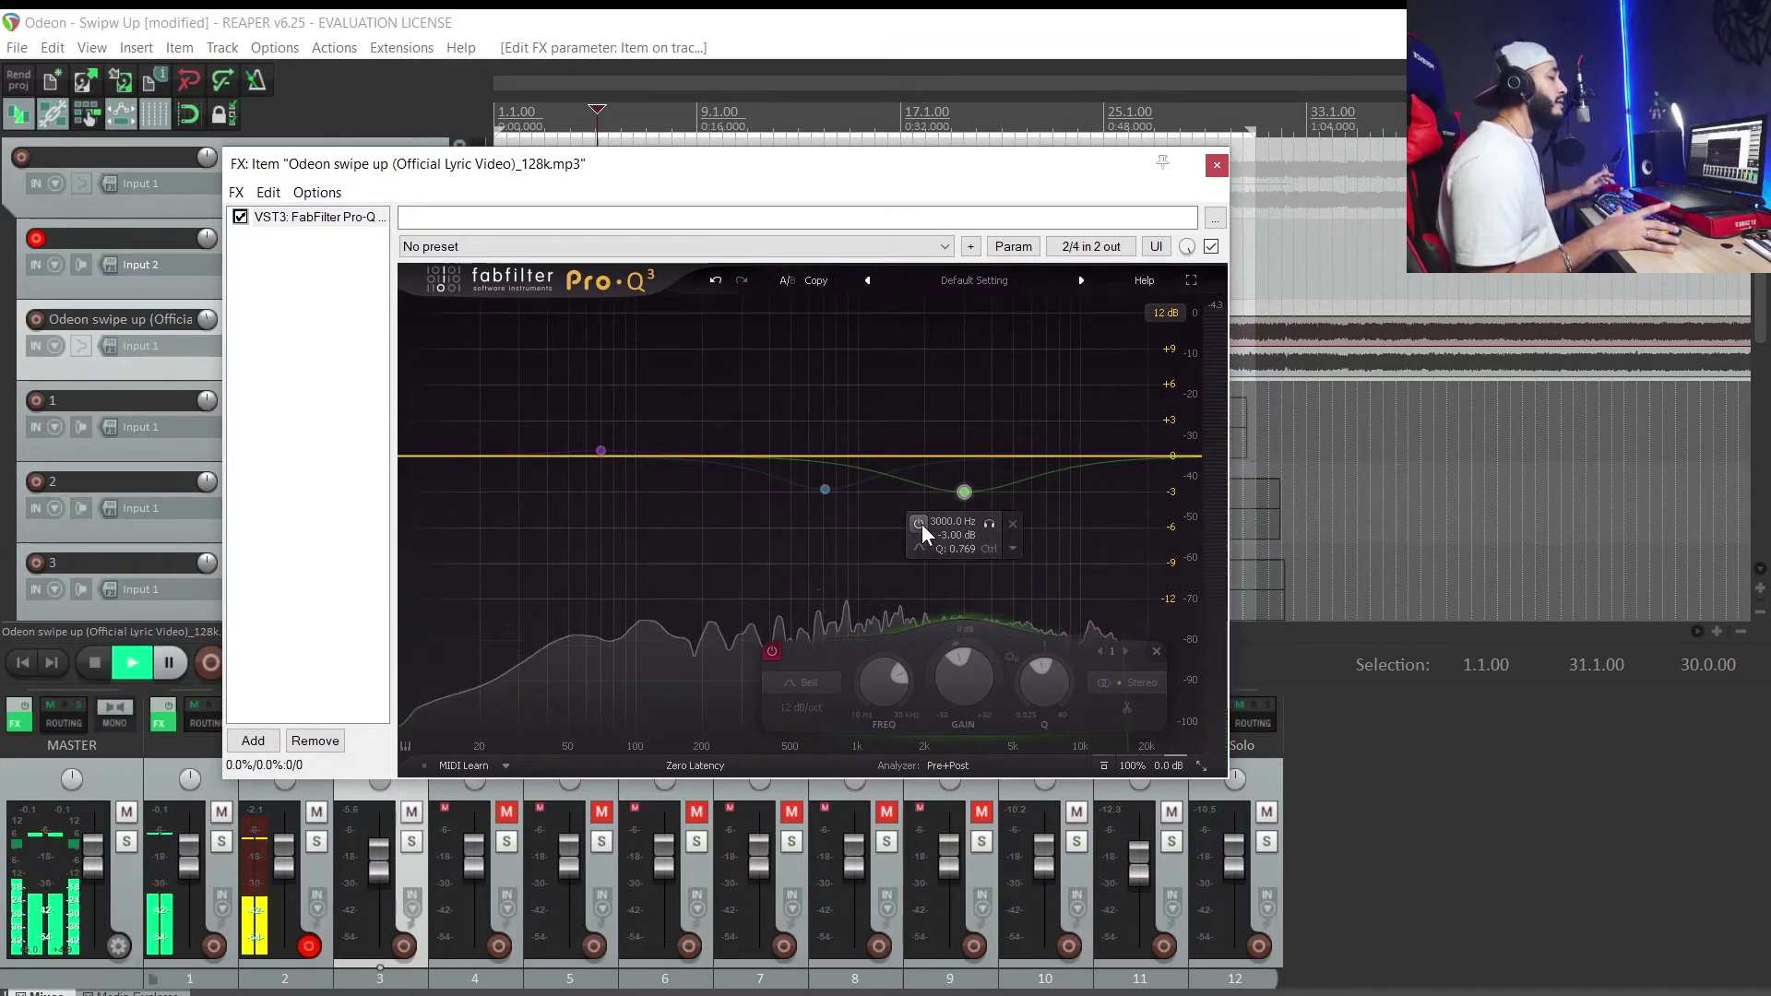
{"action": "key", "text": "space"}
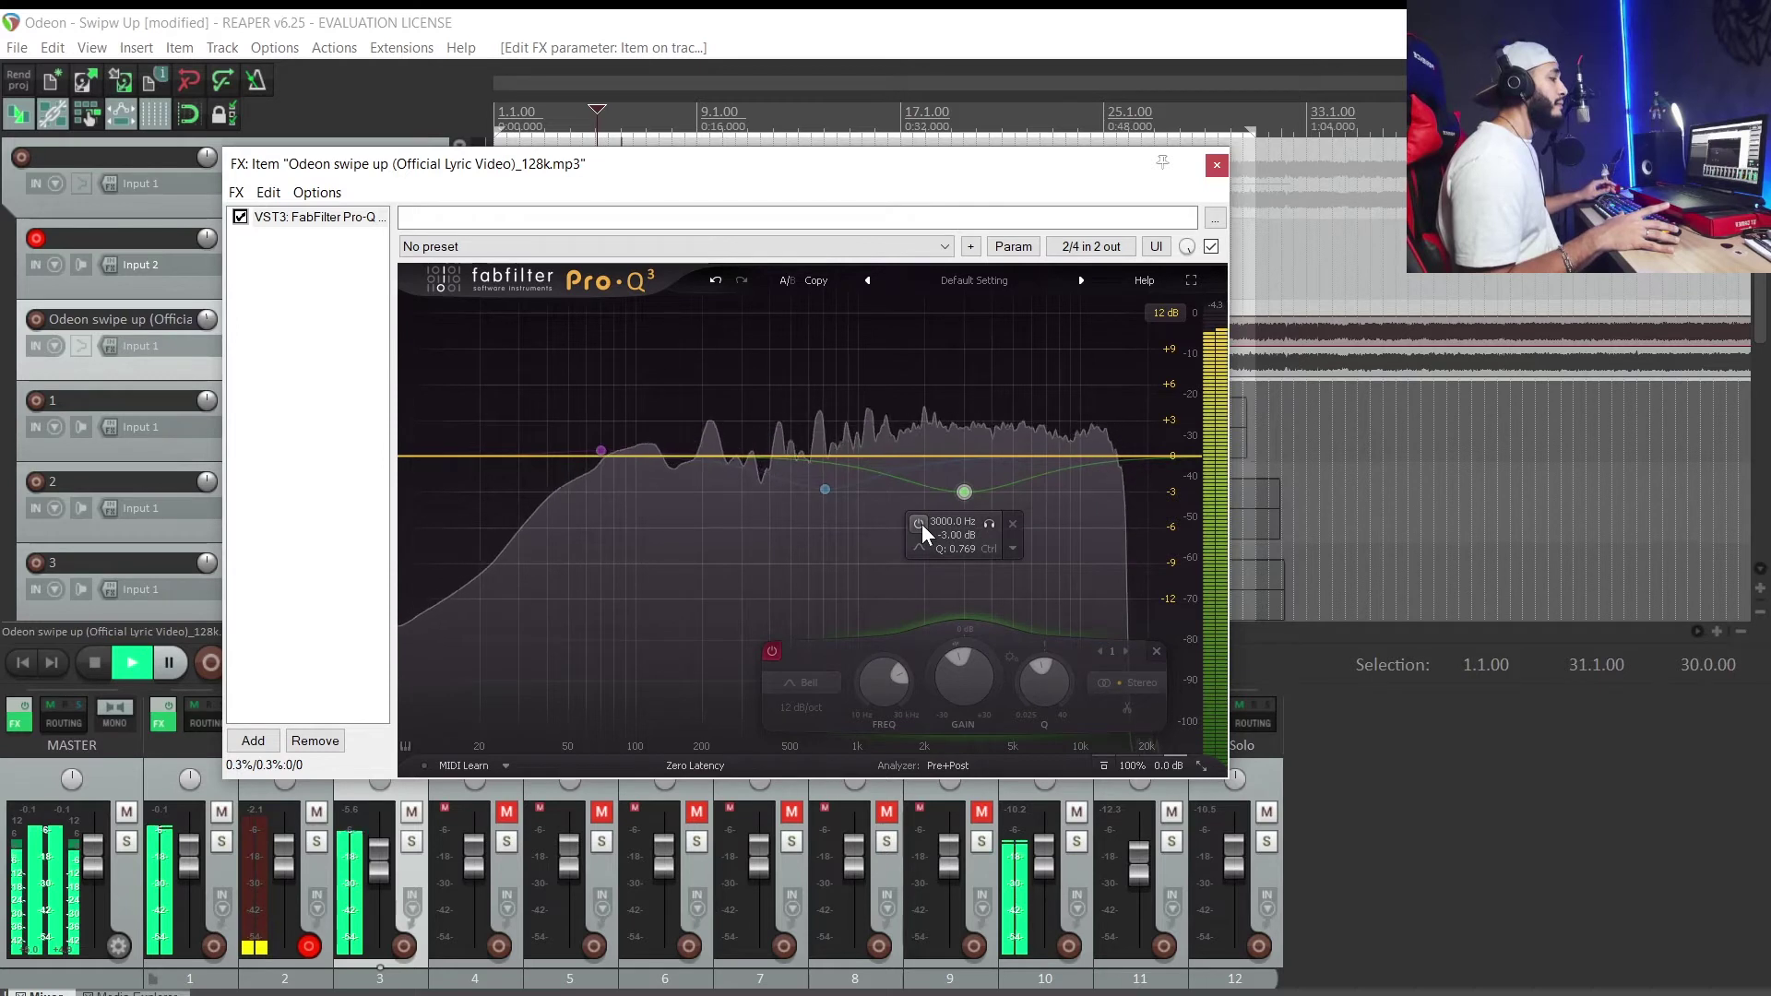
{"action": "left_click", "coordinate": [922, 524]}
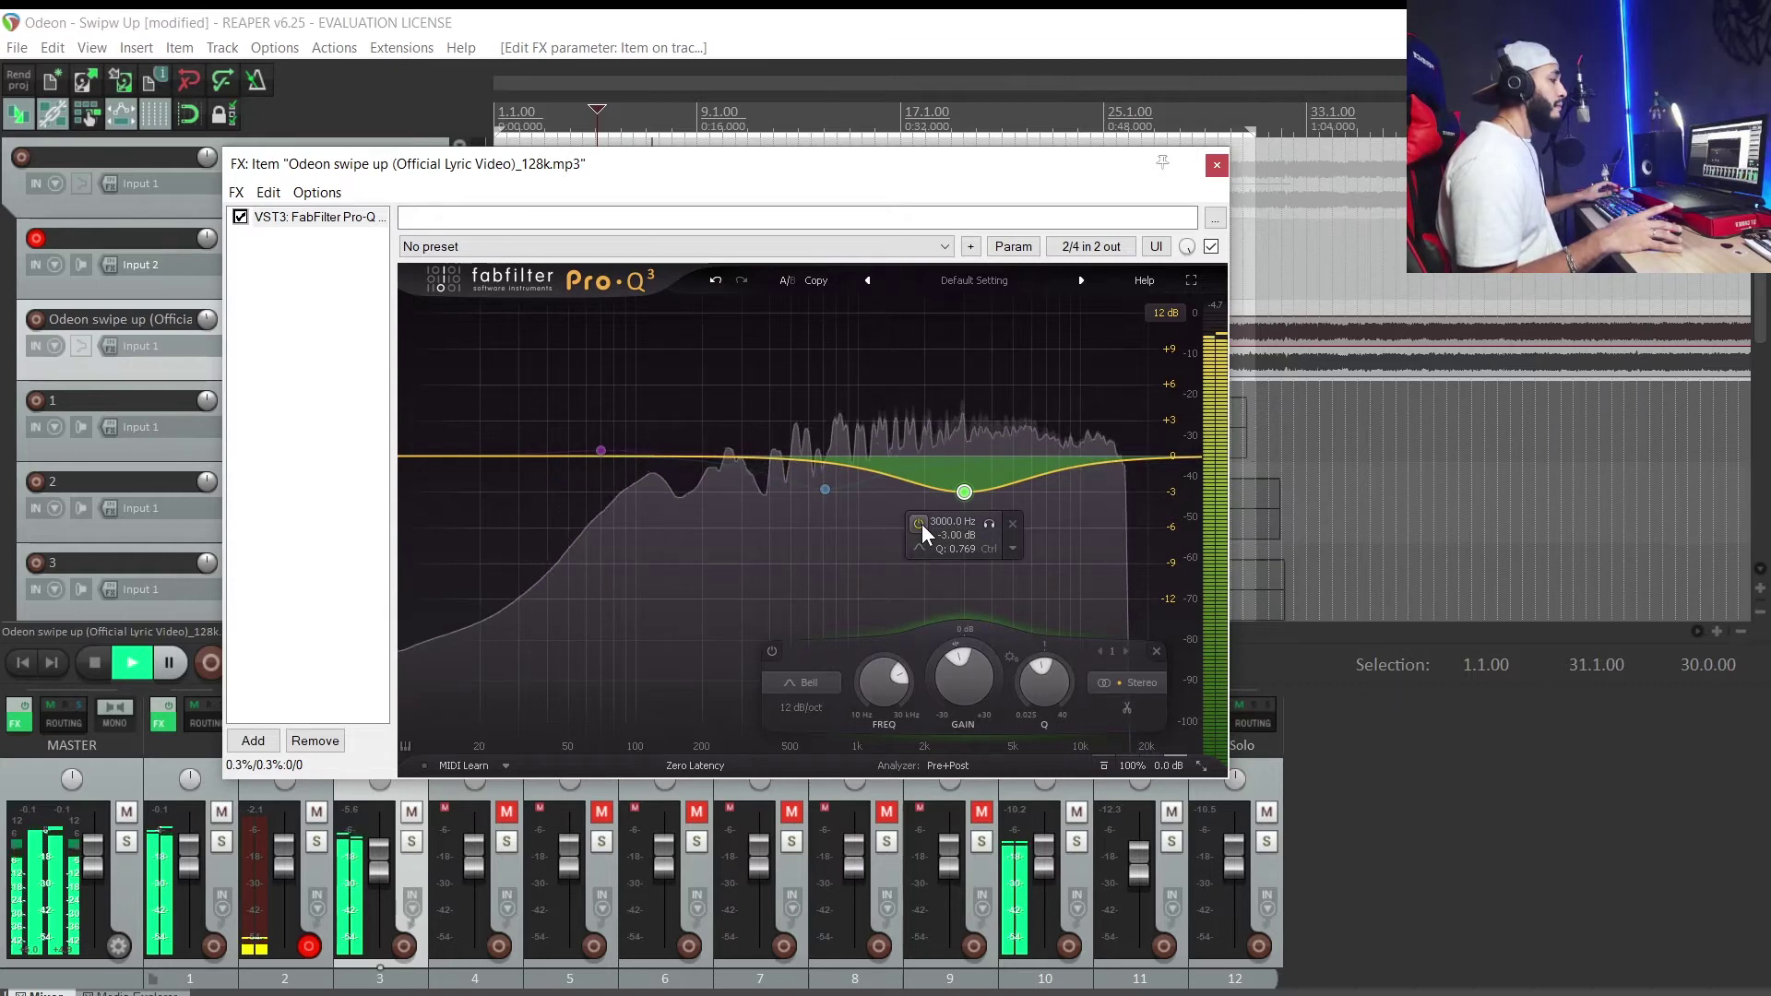
{"action": "key", "text": "space"}
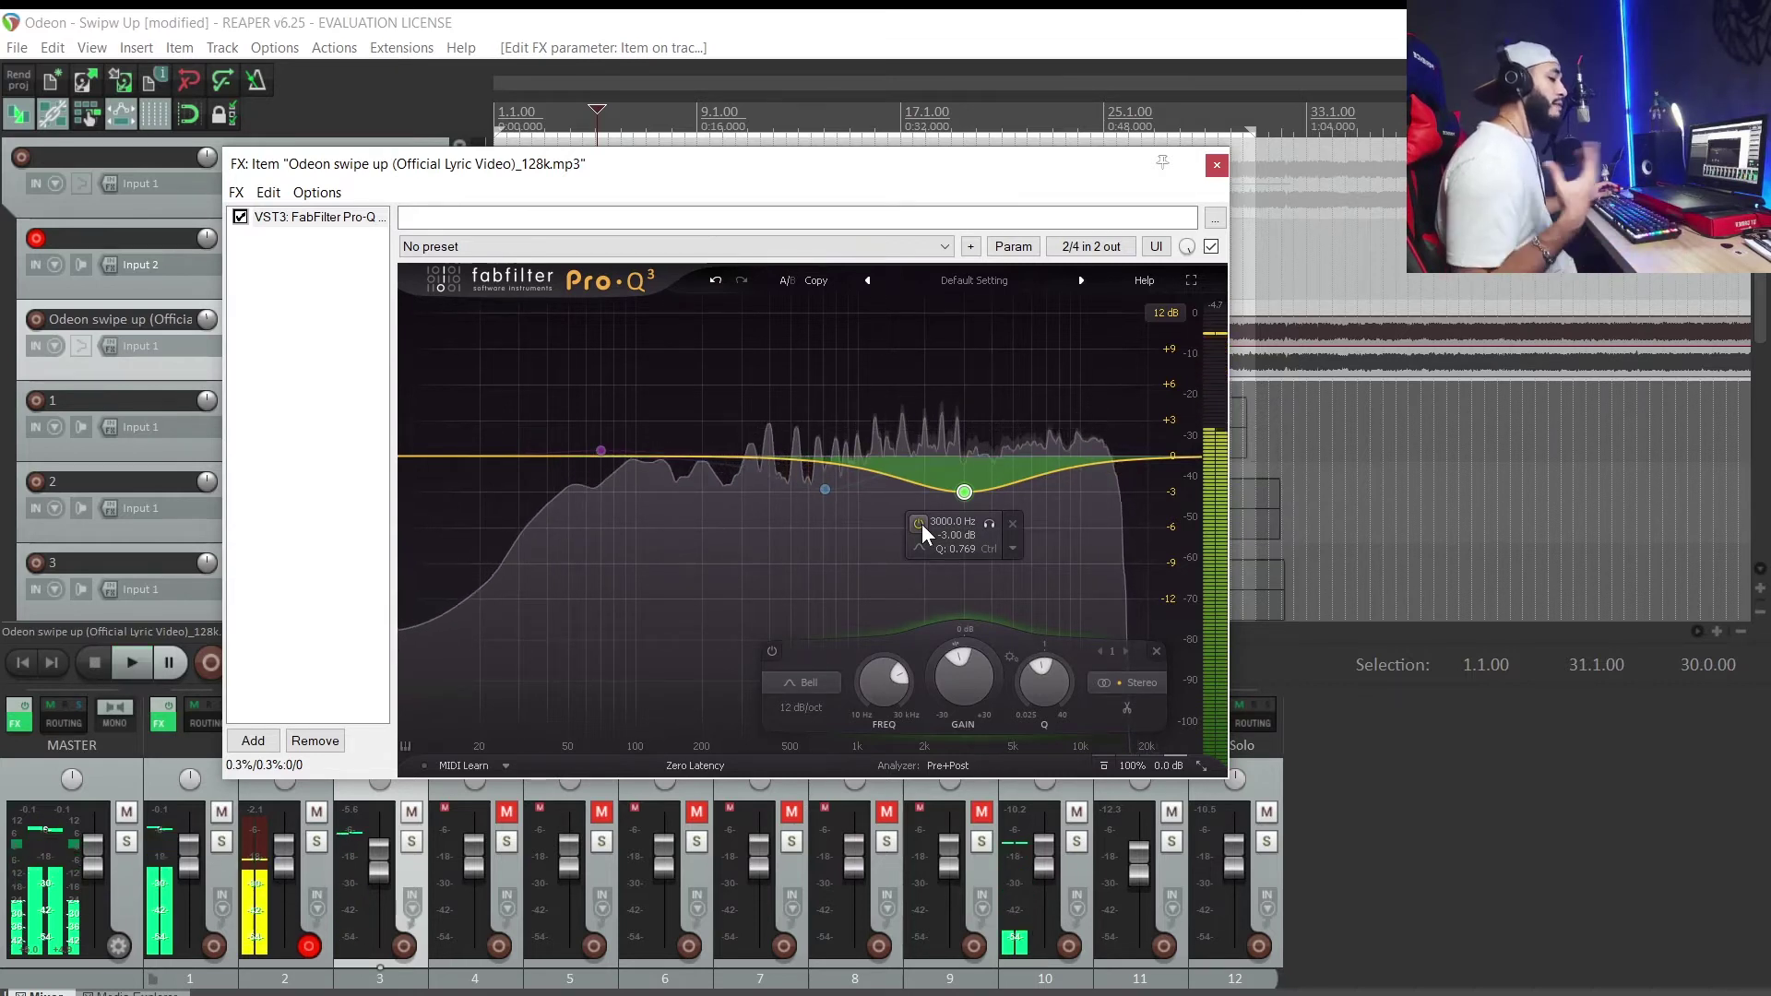
{"action": "left_click", "coordinate": [921, 524]}
{"action": "key", "text": "space"}
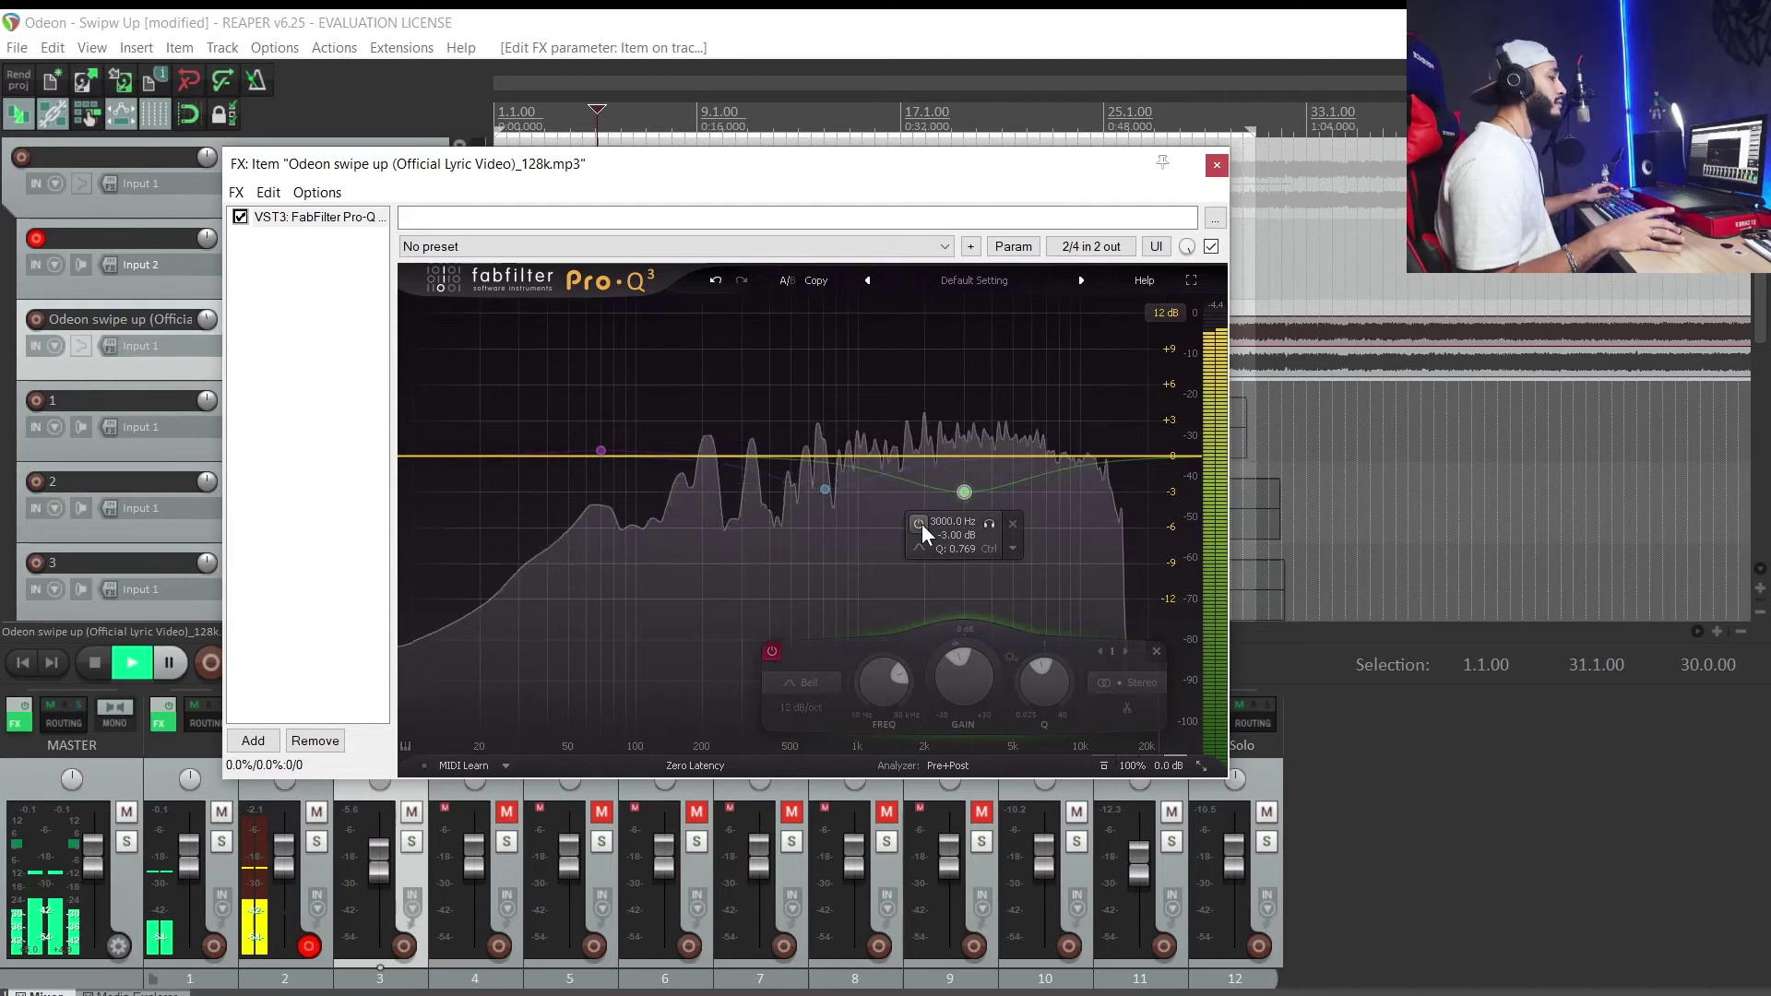
{"action": "left_click", "coordinate": [922, 524]}
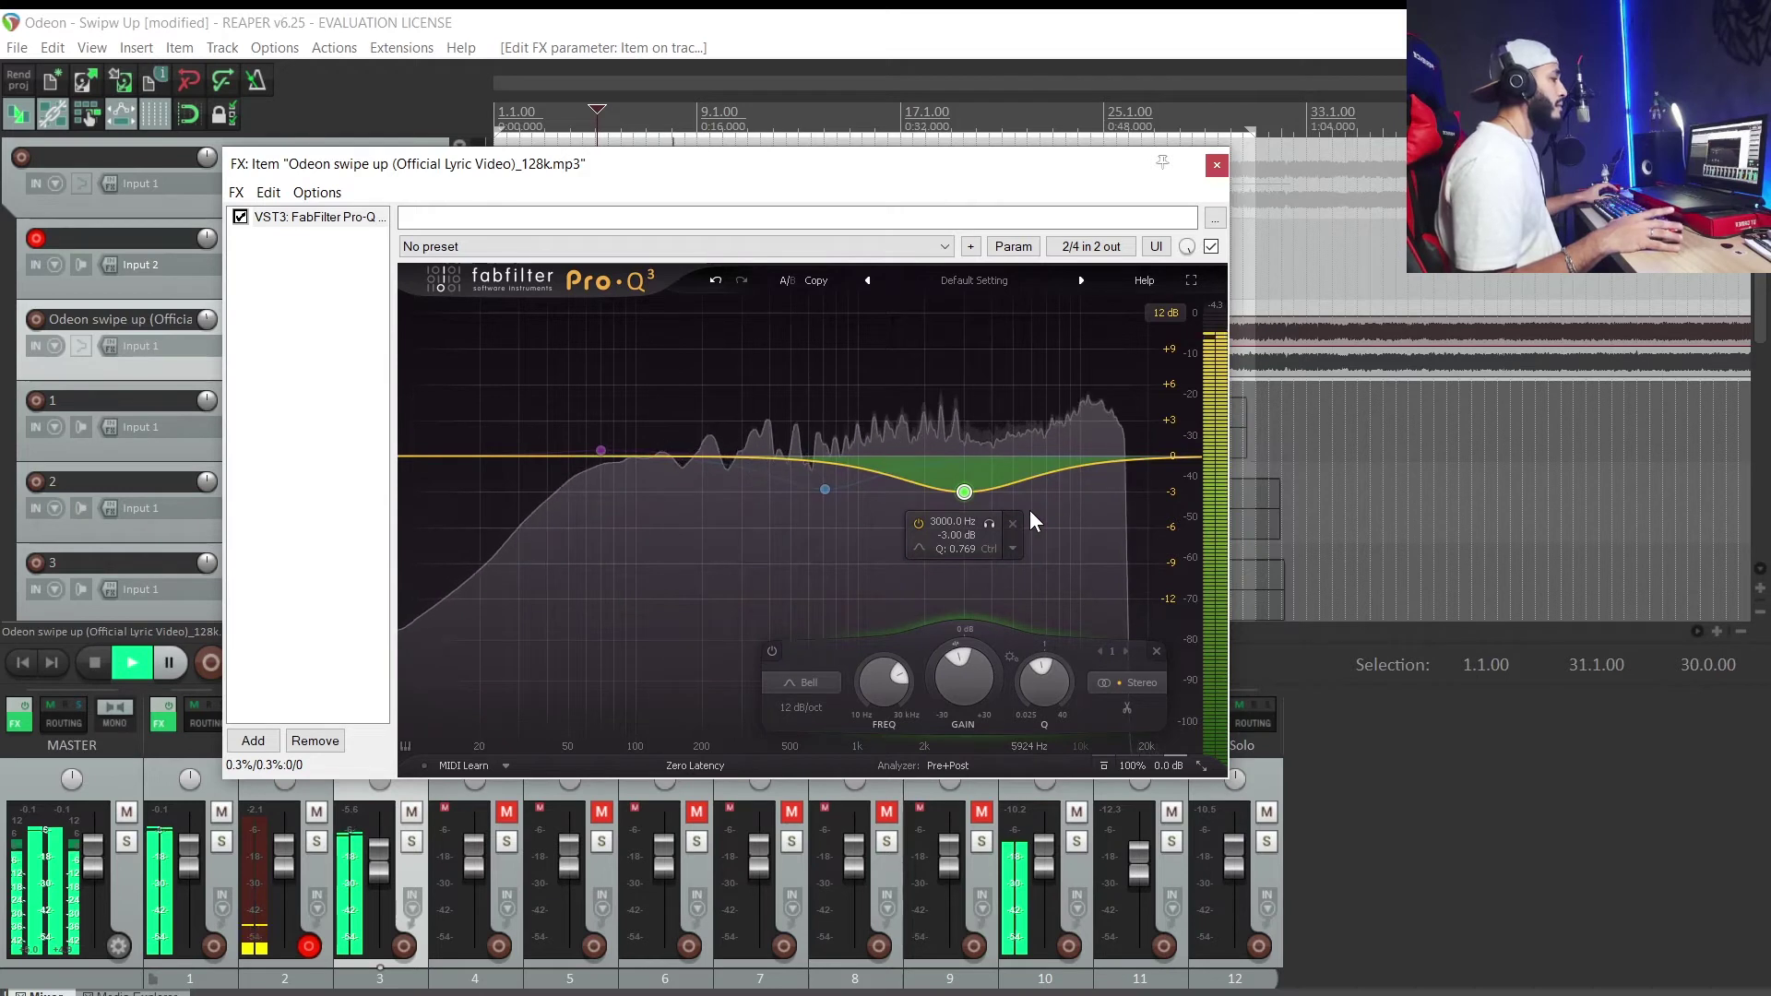
{"action": "key", "text": "space"}
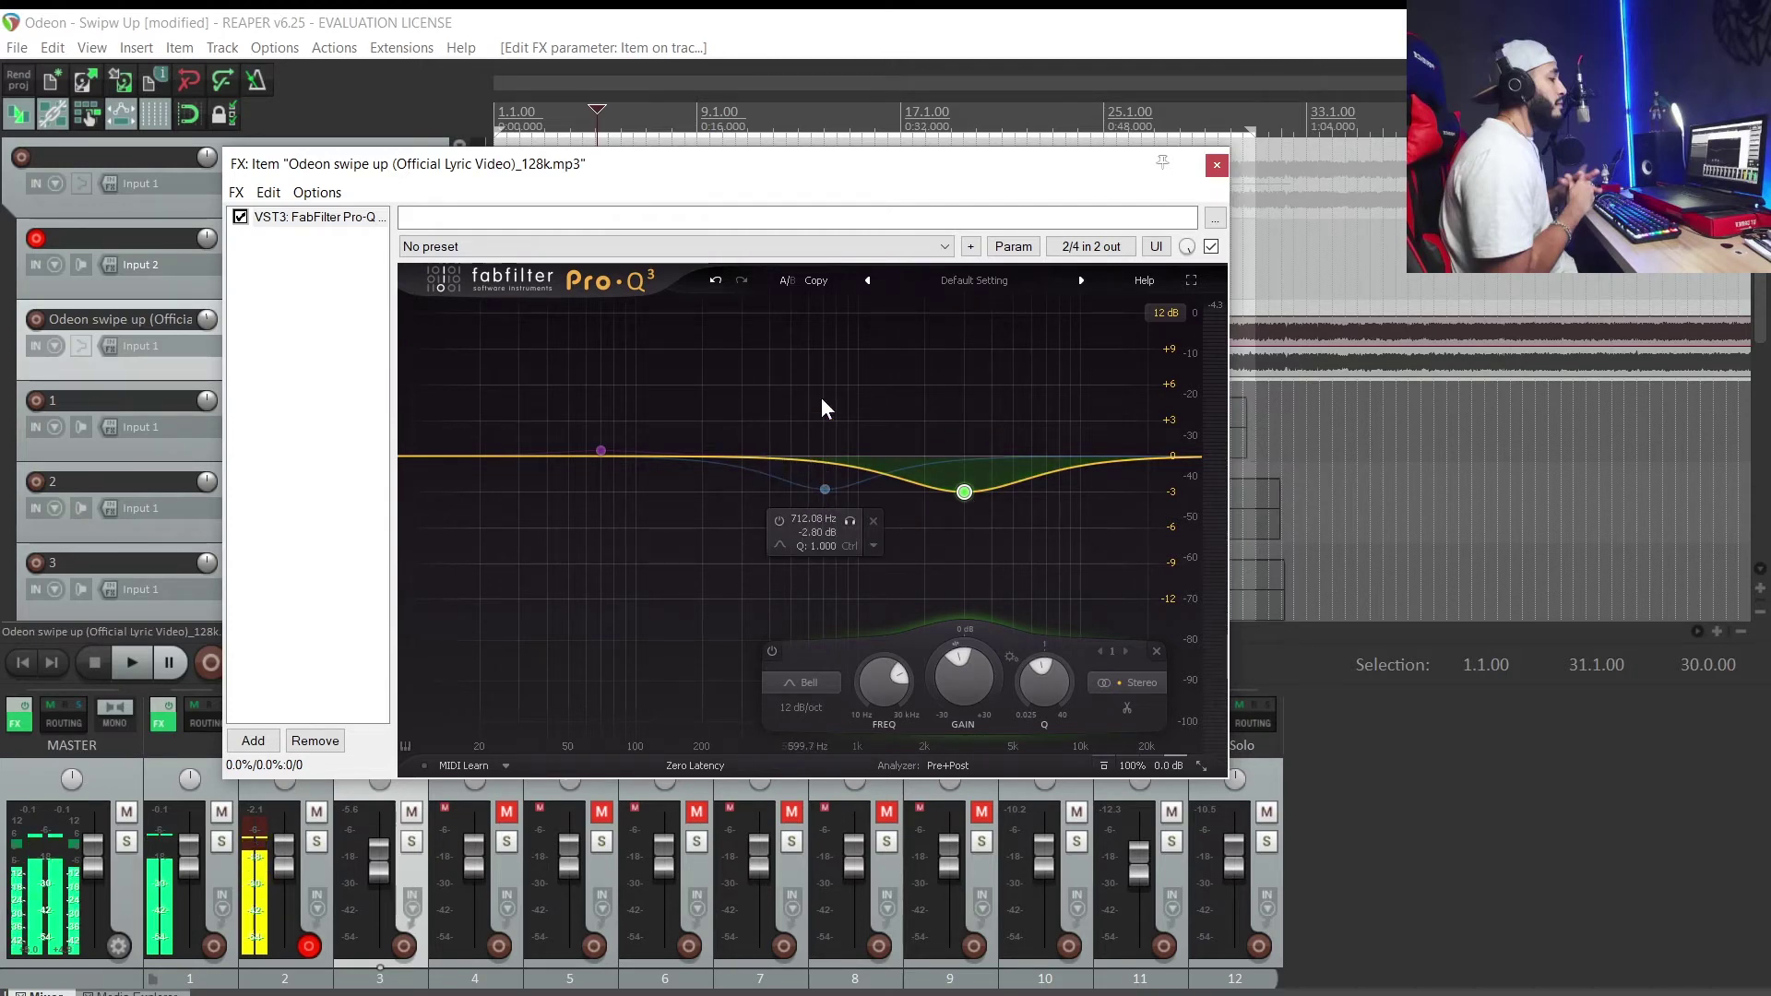
Step: Play two short excerpts with only the 3000 Hz cut active while watching the mids on the analyzer
{"action": "key", "text": "space"}
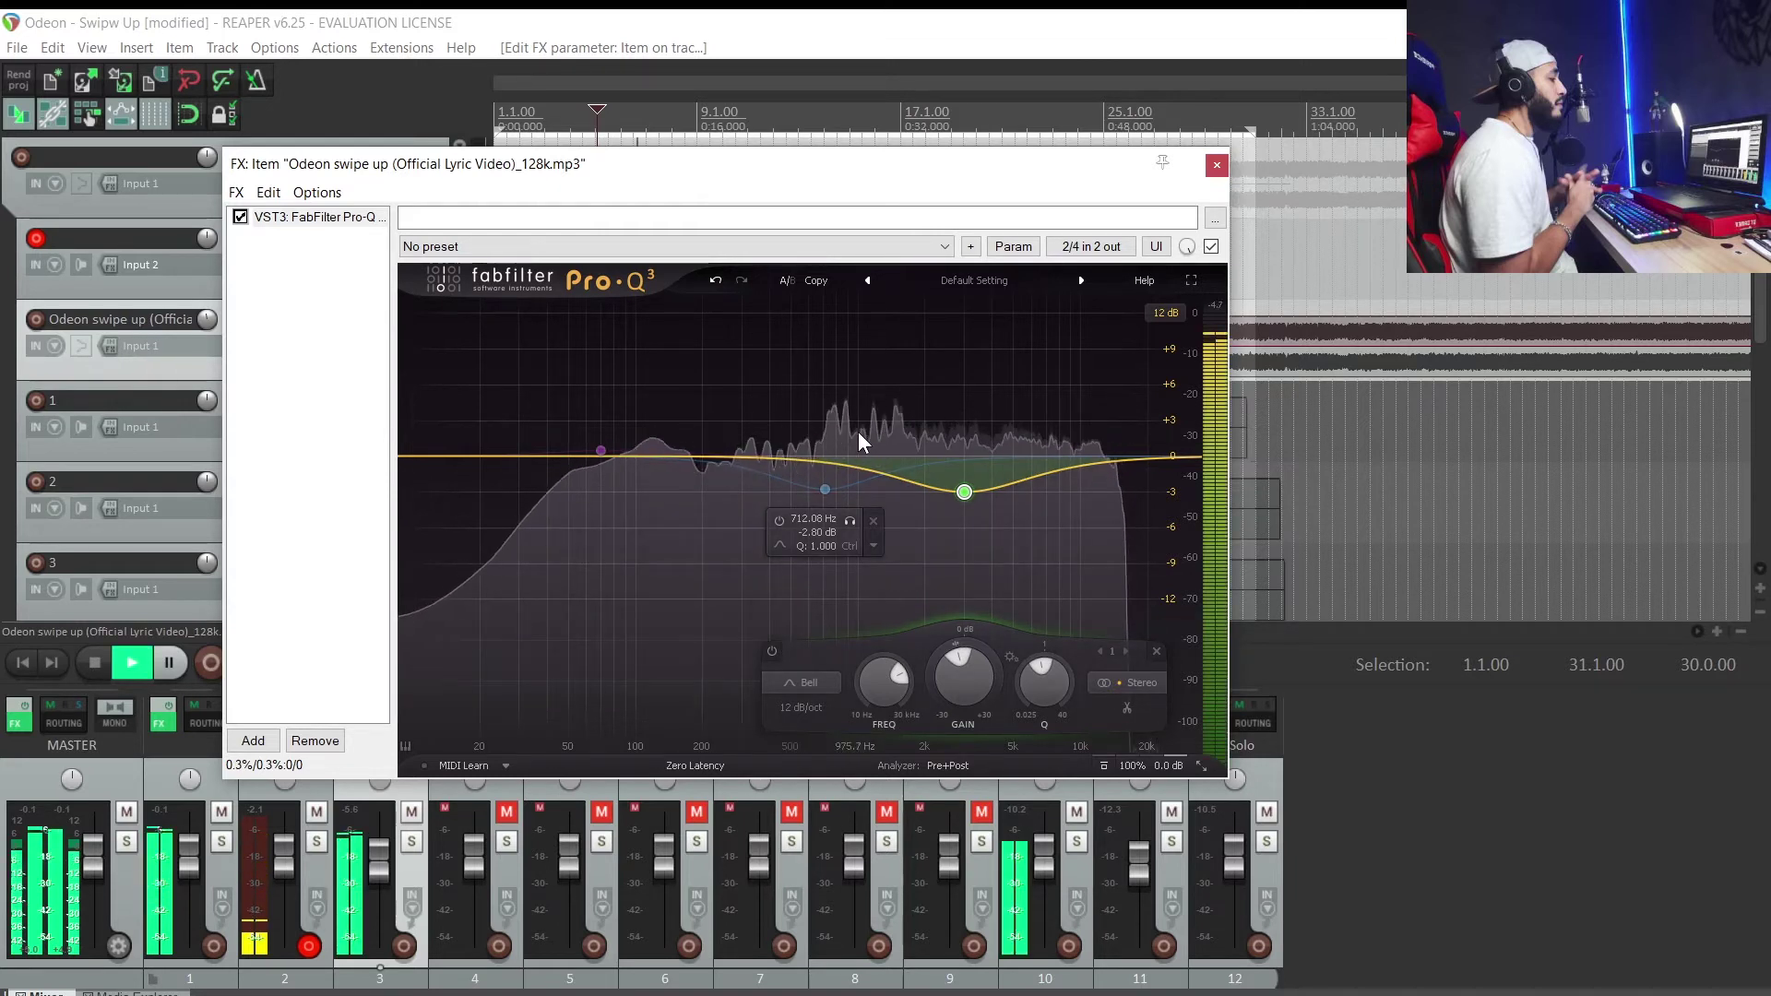
{"action": "key", "text": "space"}
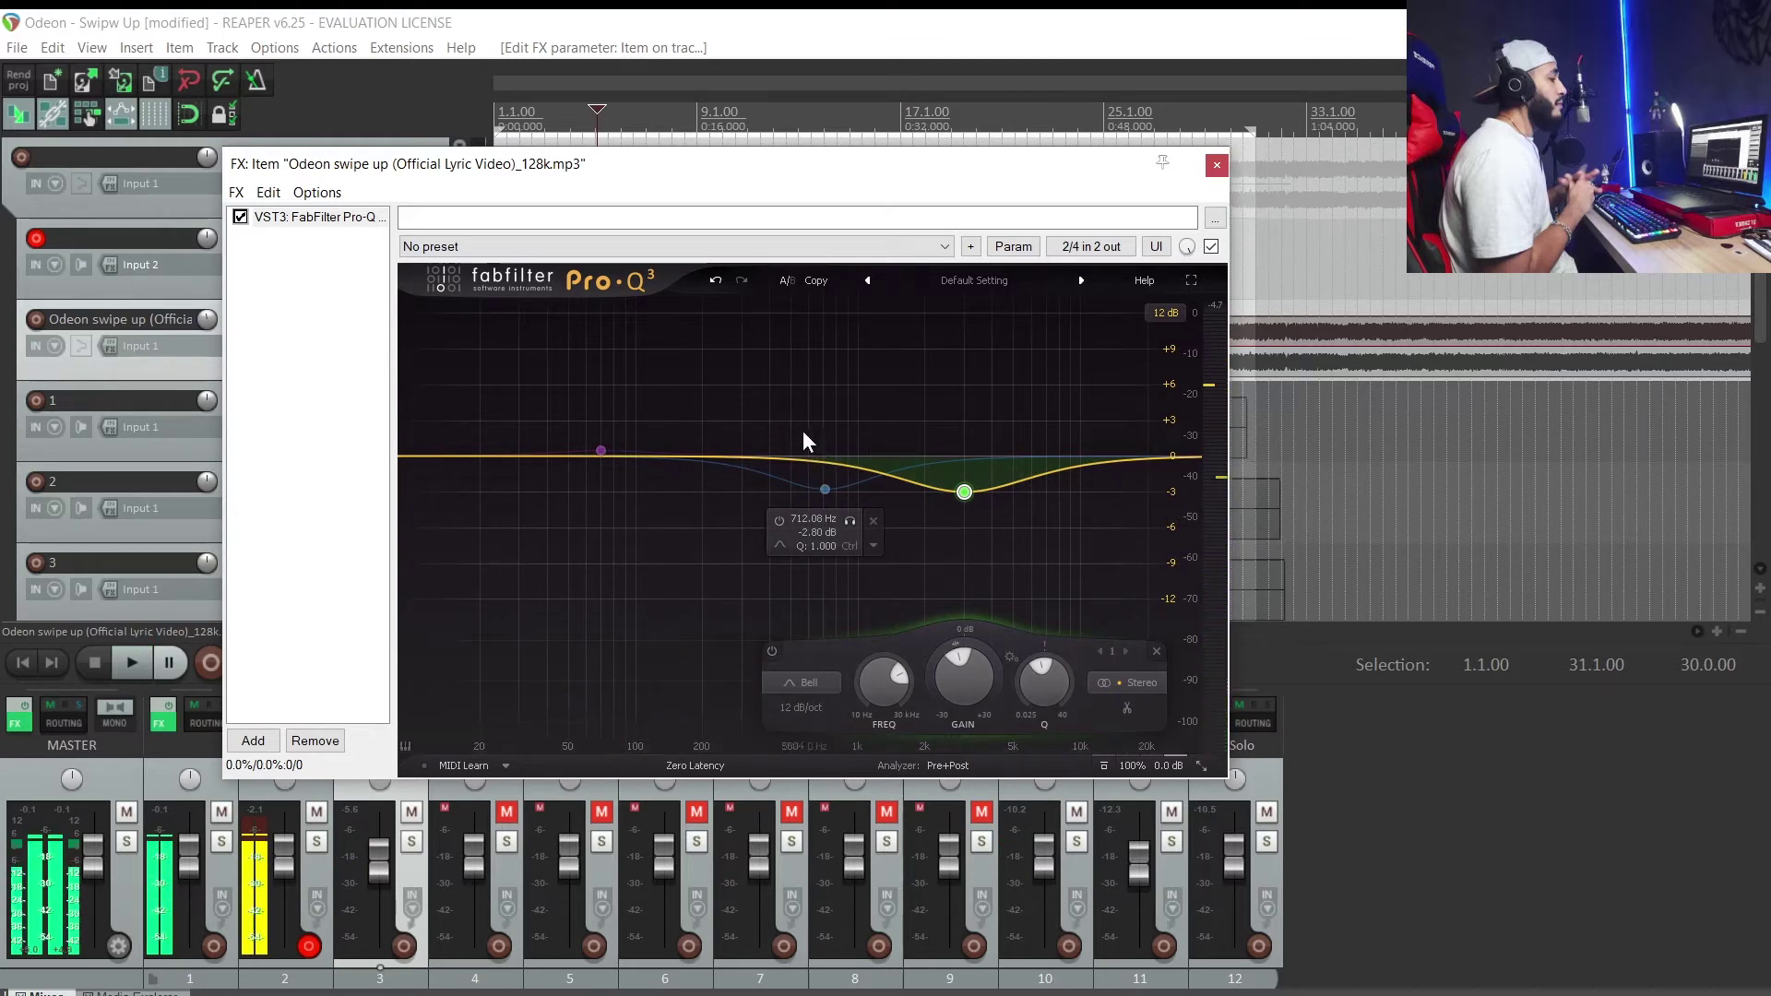
{"action": "key", "text": "space"}
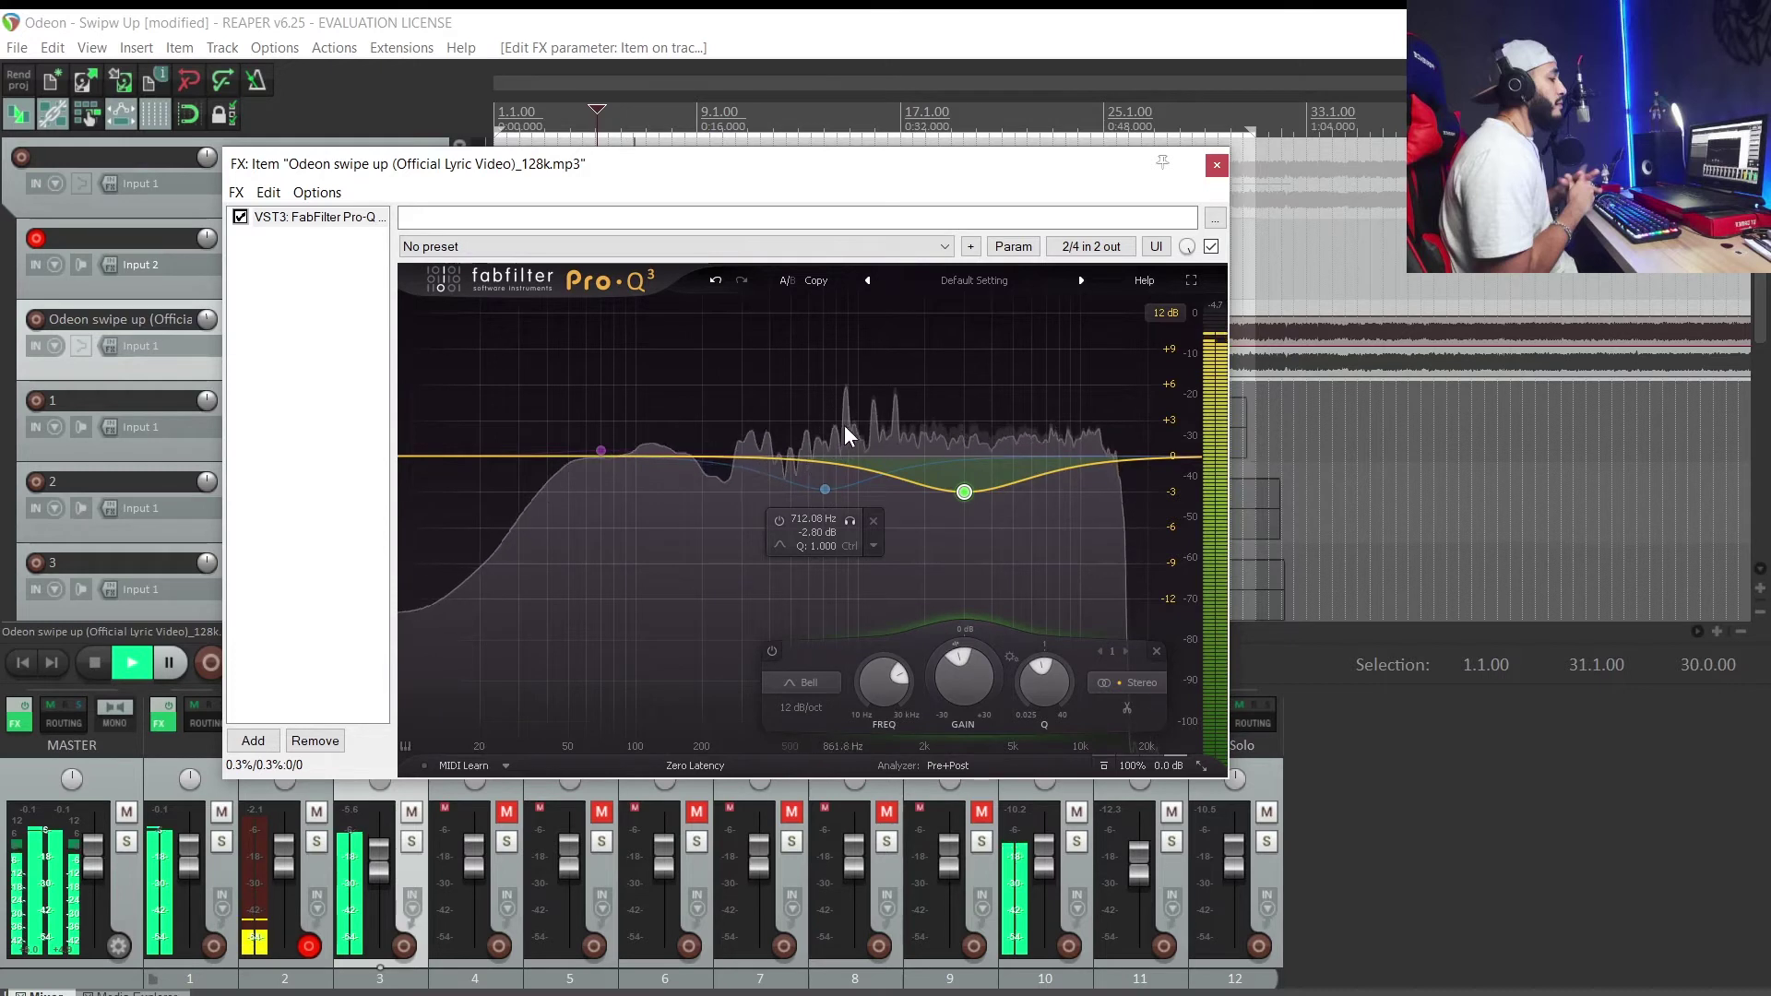
{"action": "key", "text": "space"}
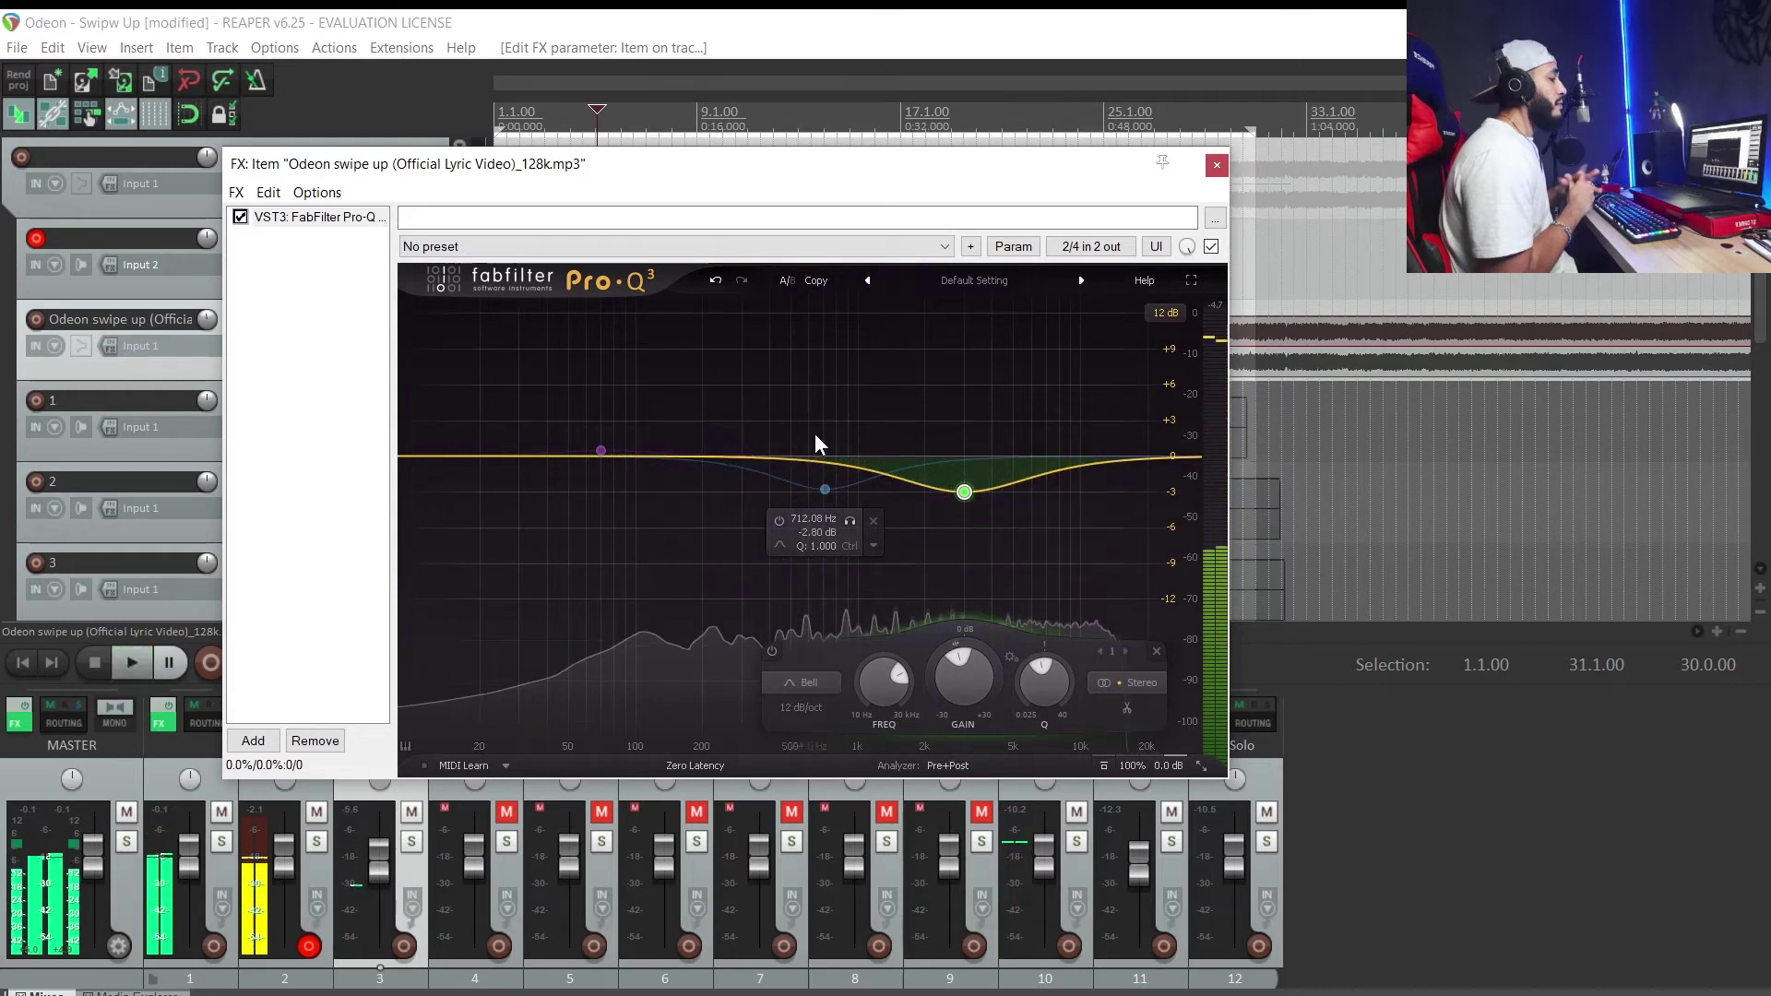
Step: Enable the 712.08 Hz, -2.80 dB bell band on the reference clip's EQ and play a short excerpt
{"action": "left_click", "coordinate": [777, 522]}
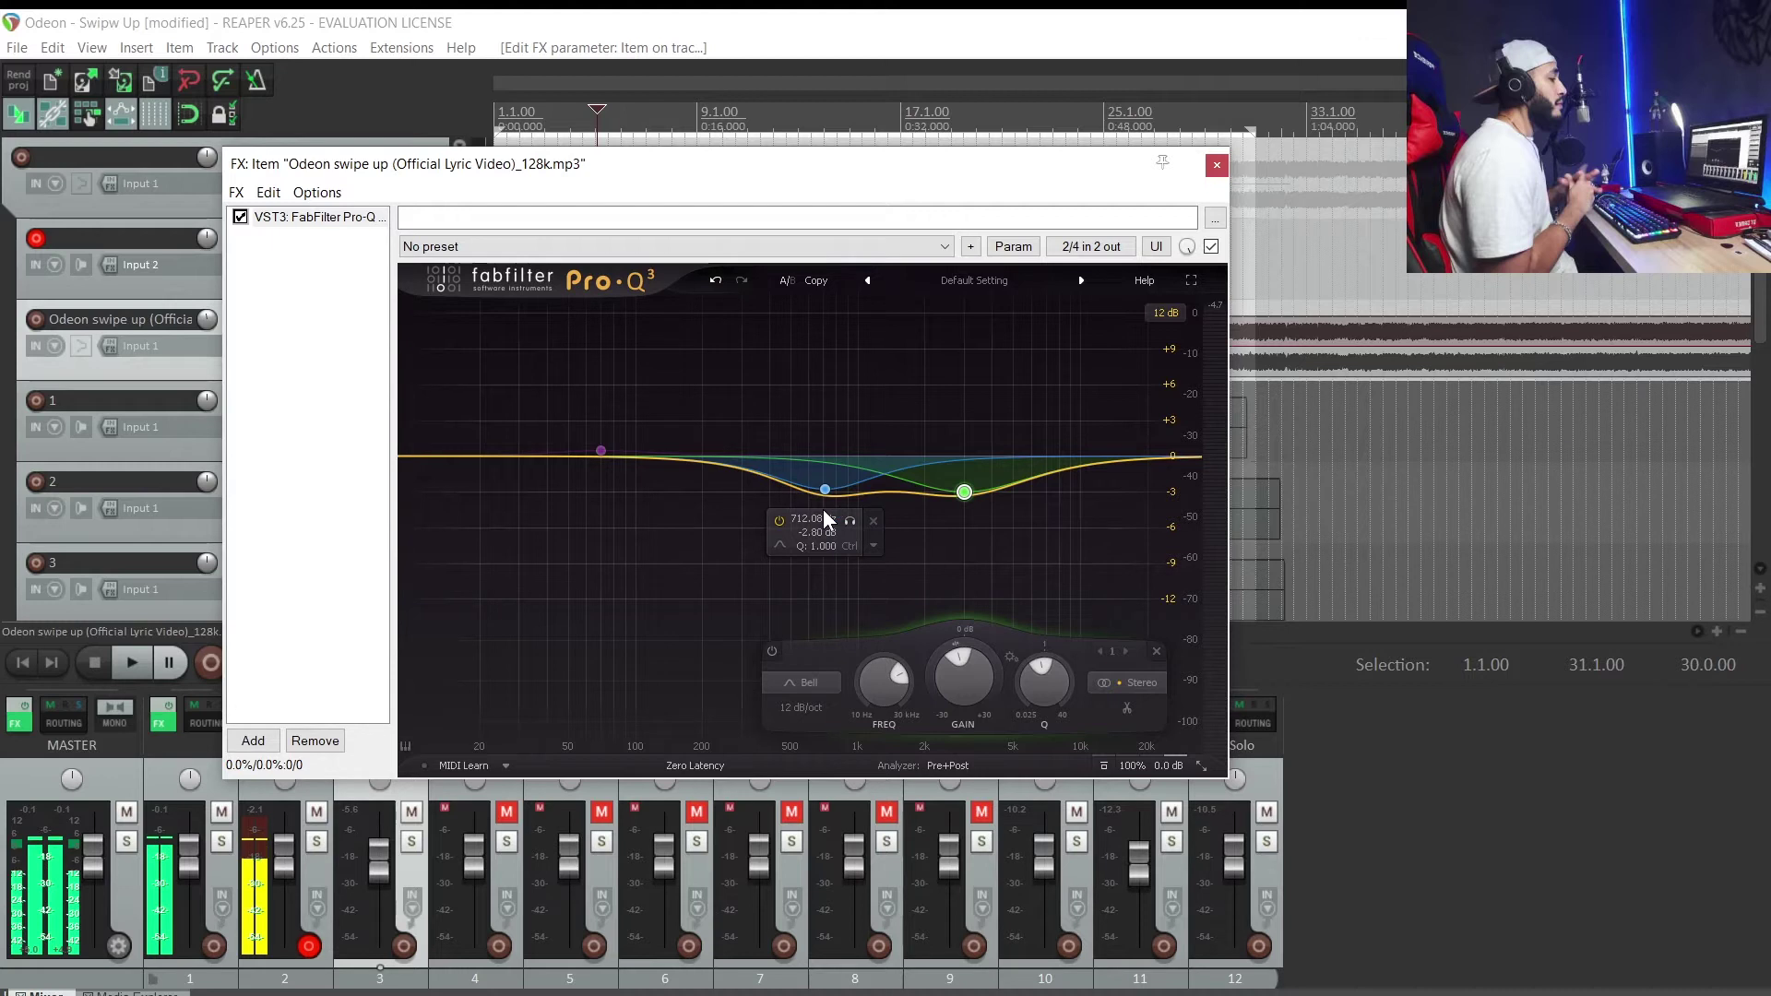
{"action": "key", "text": "space"}
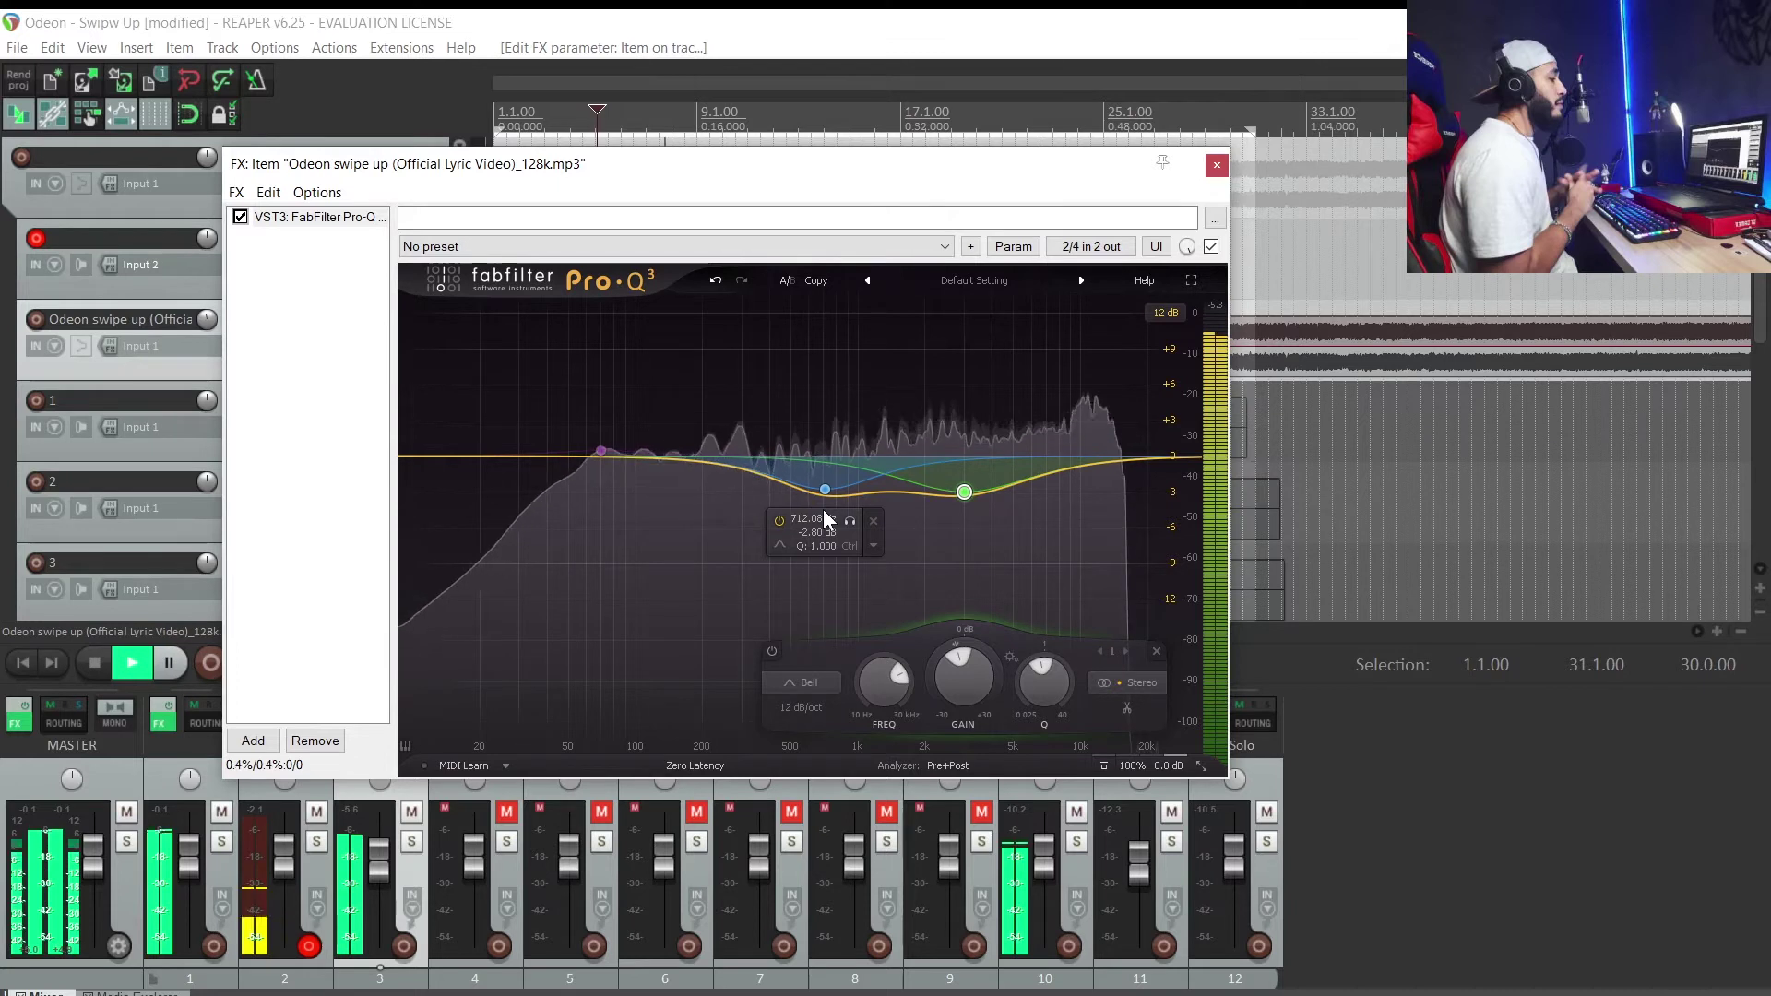
{"action": "key", "text": "space"}
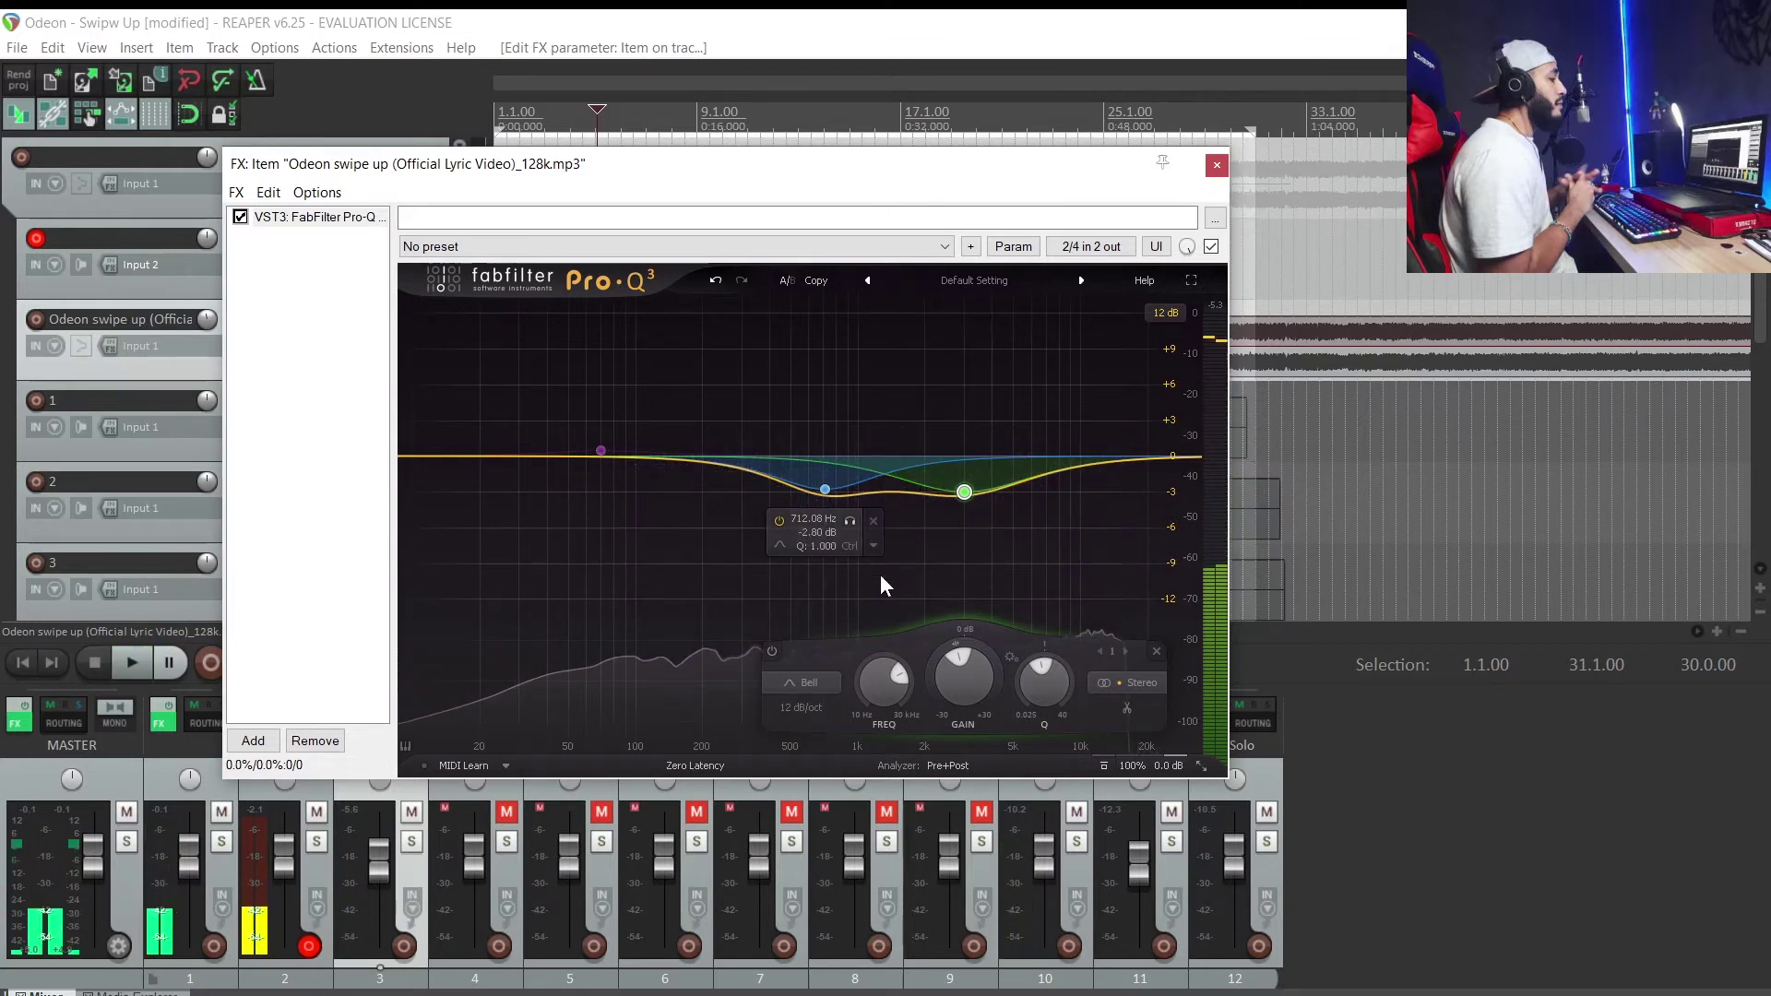
Step: Try deepening the 3000 Hz cut to -5.98 dB and the 712.08 Hz cut to -5.96 dB, playing a short excerpt
{"action": "scroll", "coordinate": [953, 662], "scroll_direction": "down", "scroll_amount": 3}
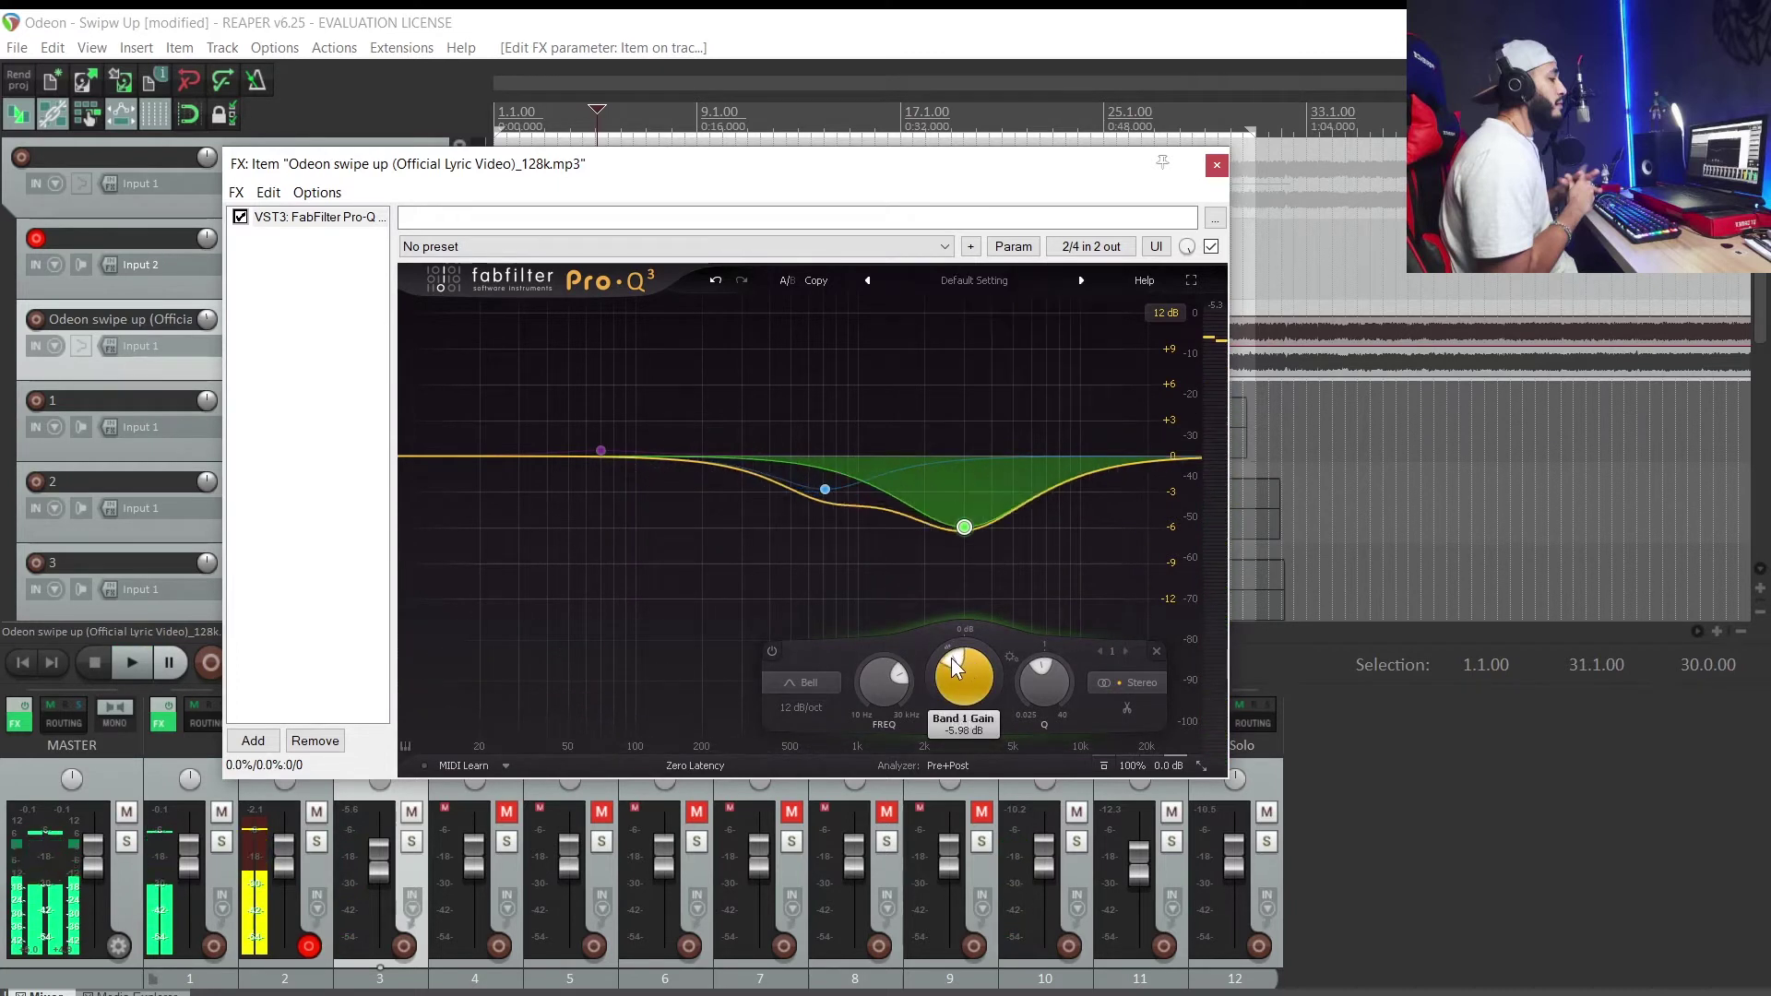
{"action": "scroll", "coordinate": [950, 656], "scroll_direction": "up", "scroll_amount": 3}
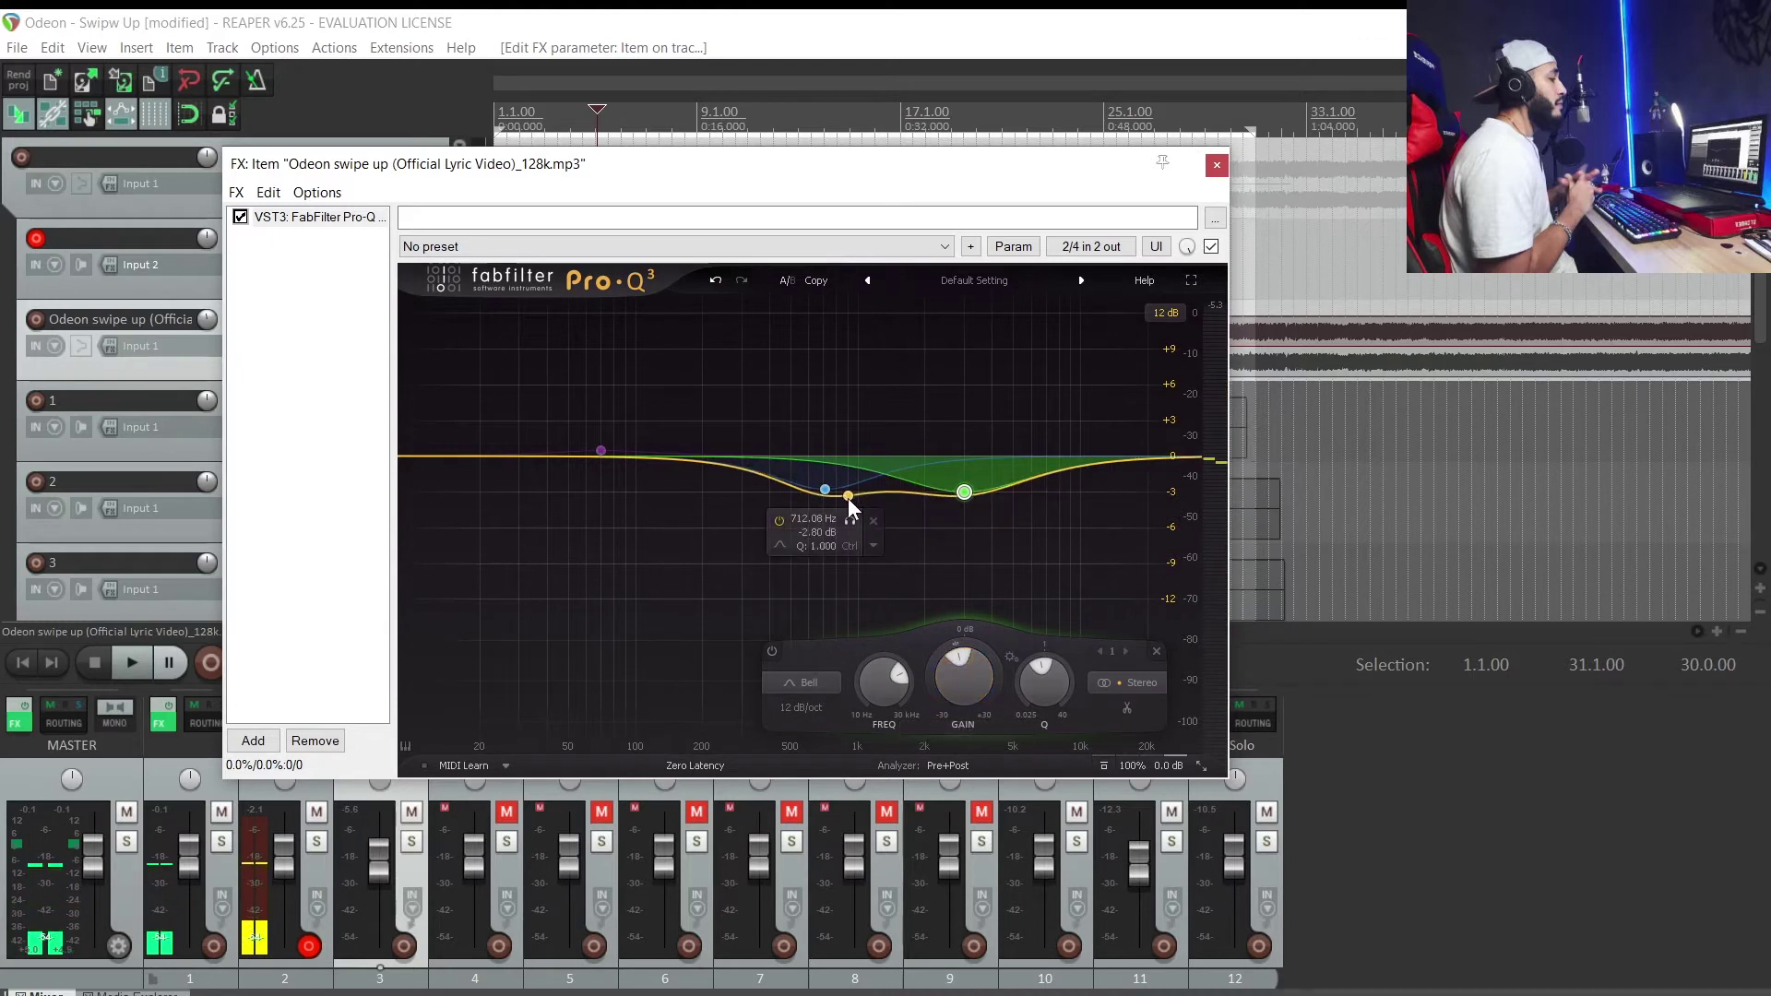
{"action": "left_click", "coordinate": [824, 489]}
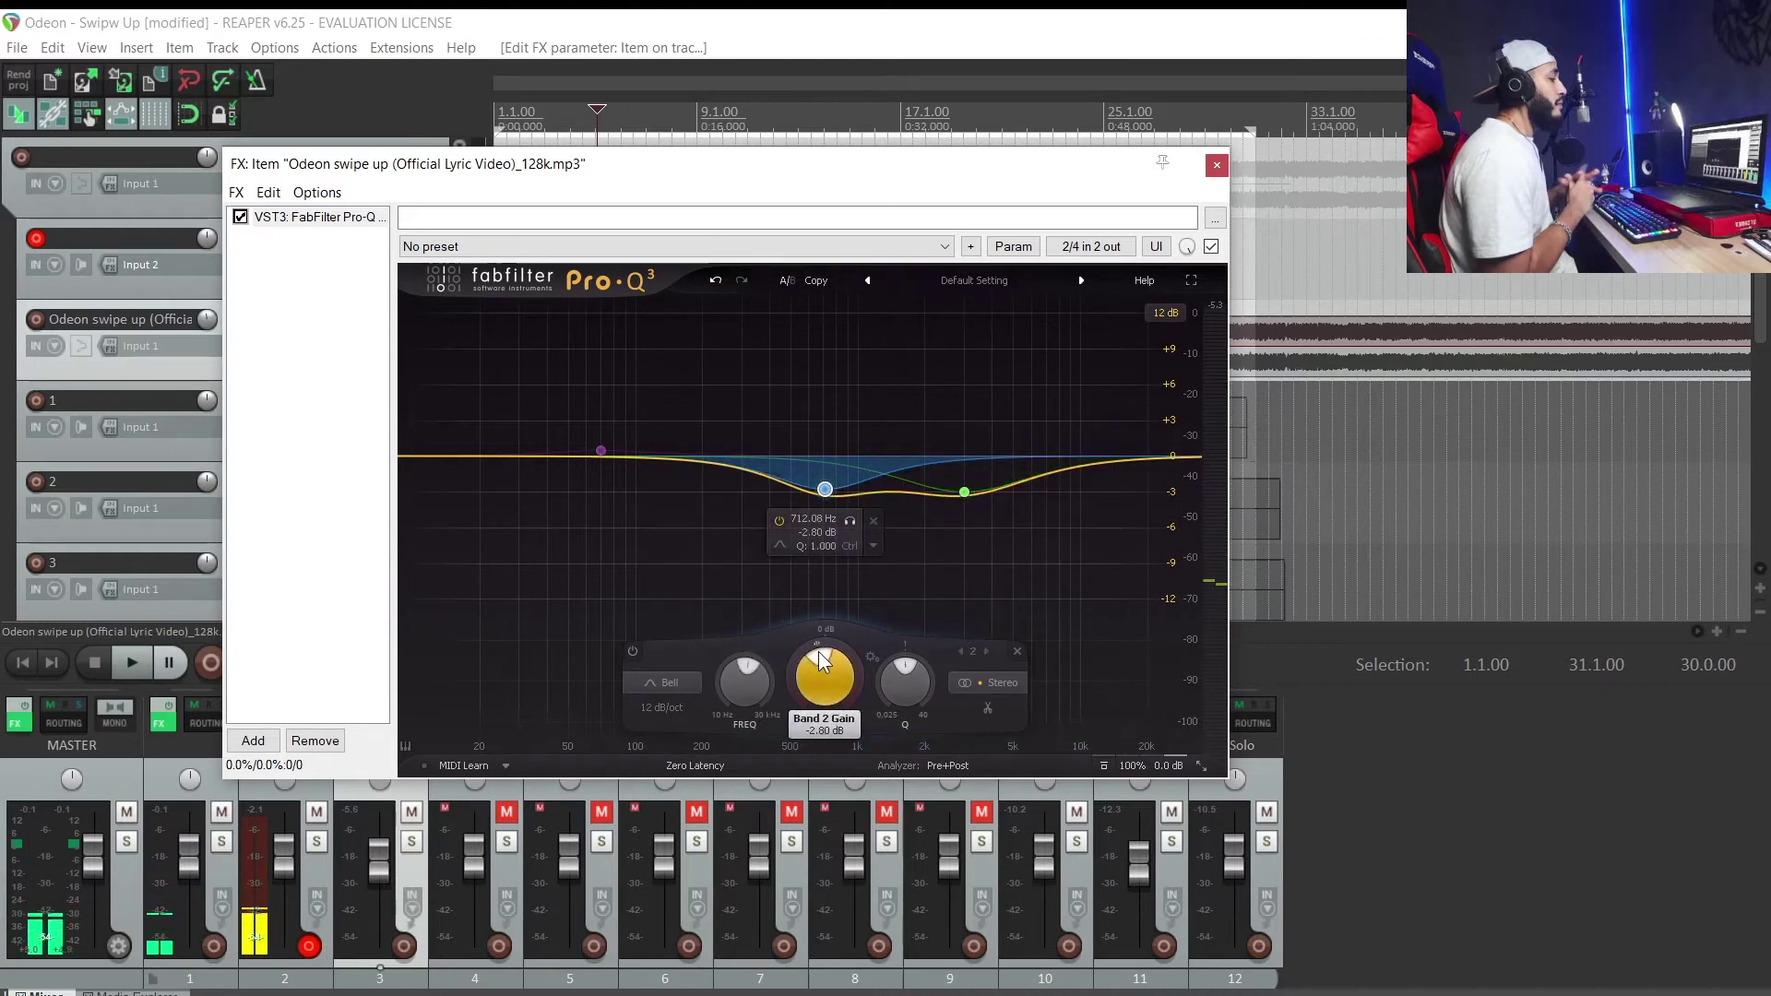
{"action": "scroll", "coordinate": [822, 662], "scroll_direction": "down", "scroll_amount": 3}
{"action": "key", "text": "space"}
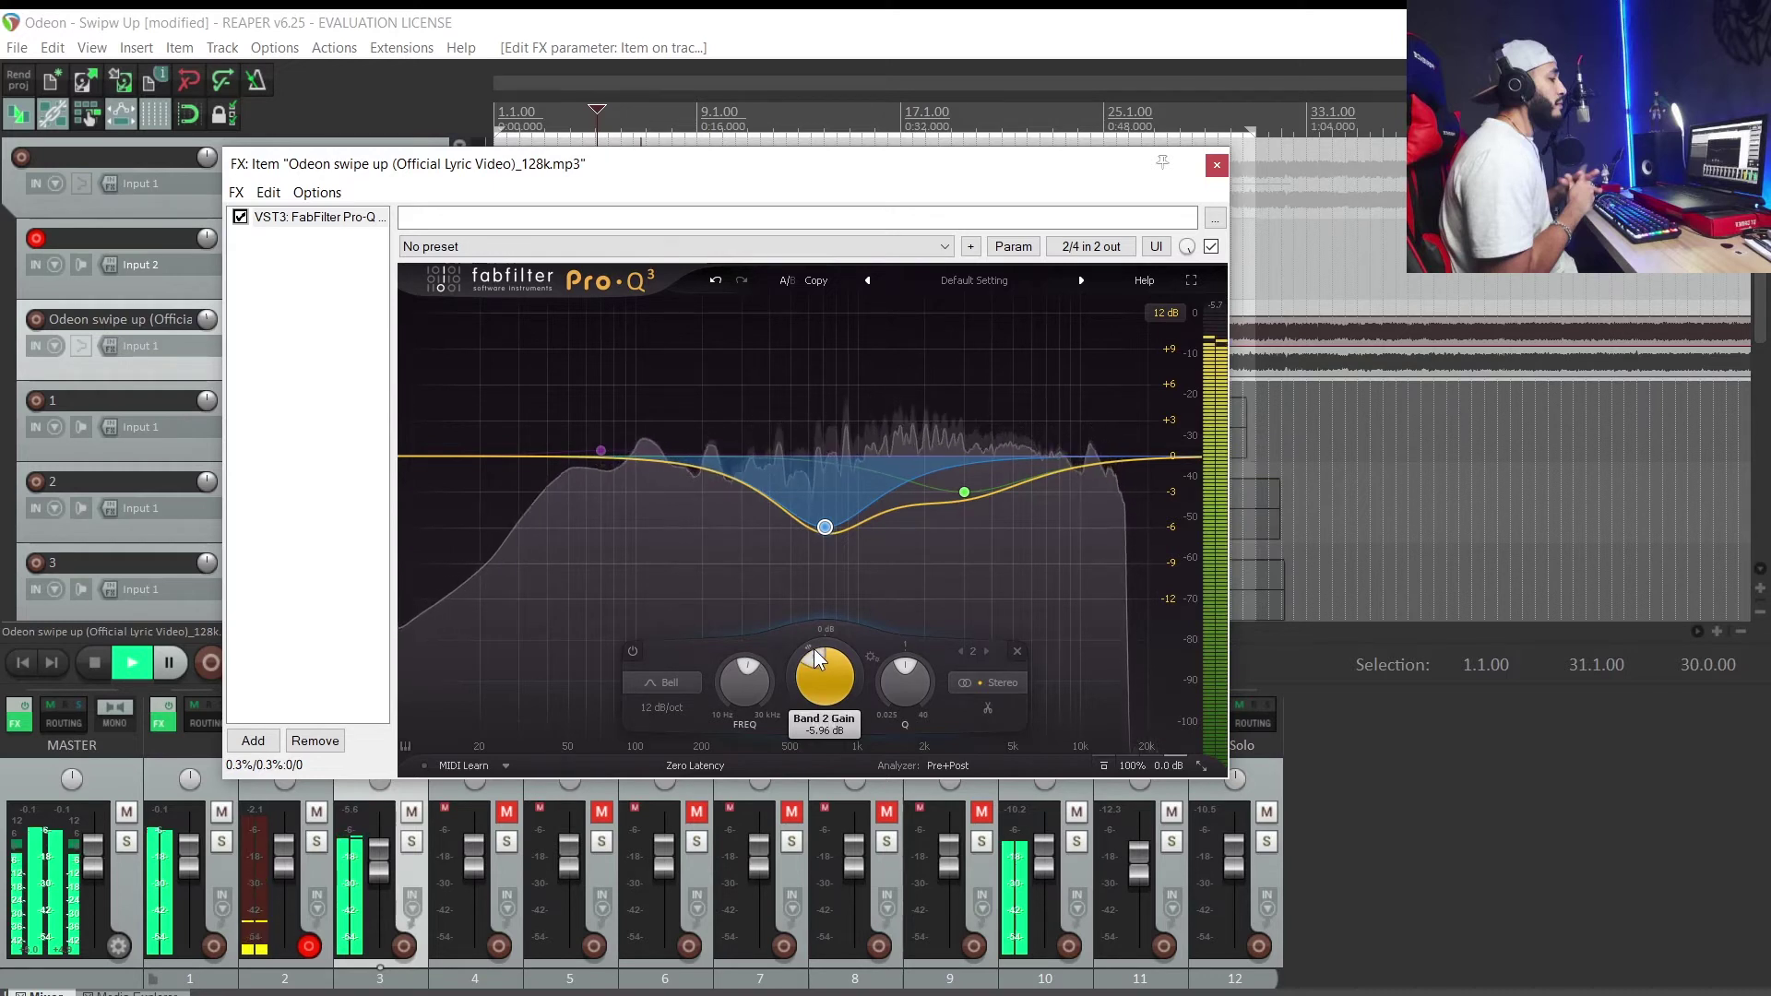
{"action": "key", "text": "space"}
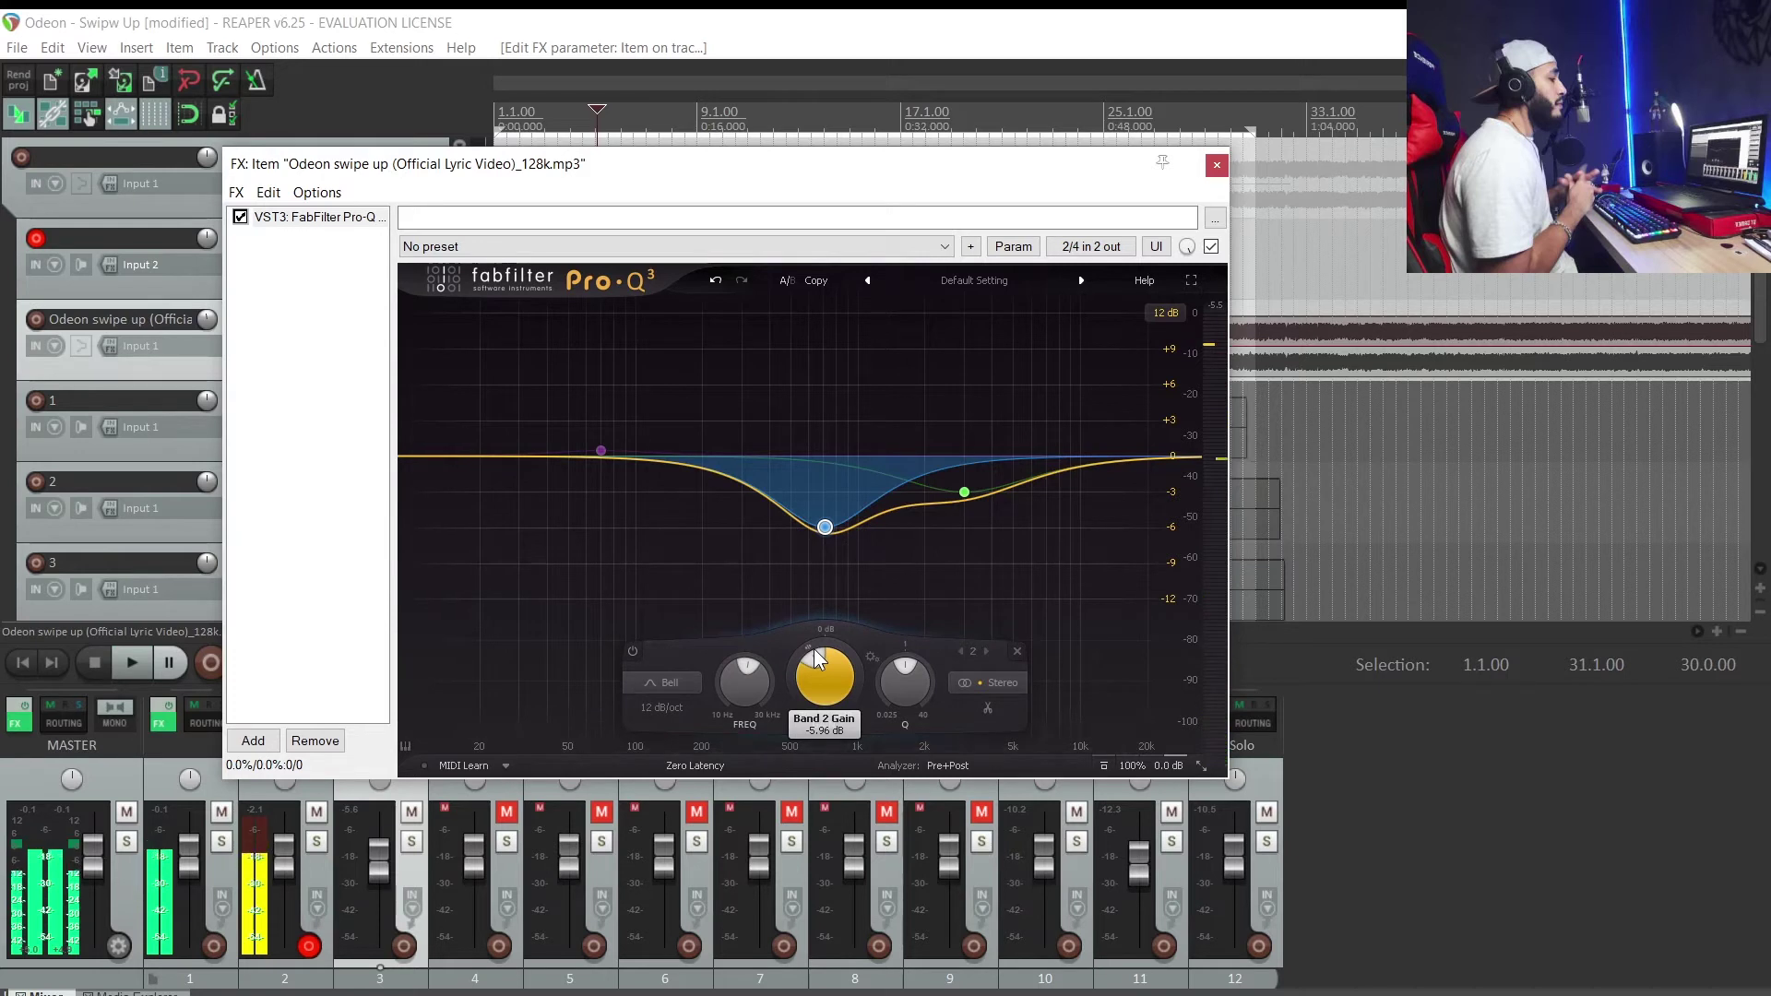
{"action": "left_click_drag", "start_coordinate": [816, 659], "coordinate": [816, 636]}
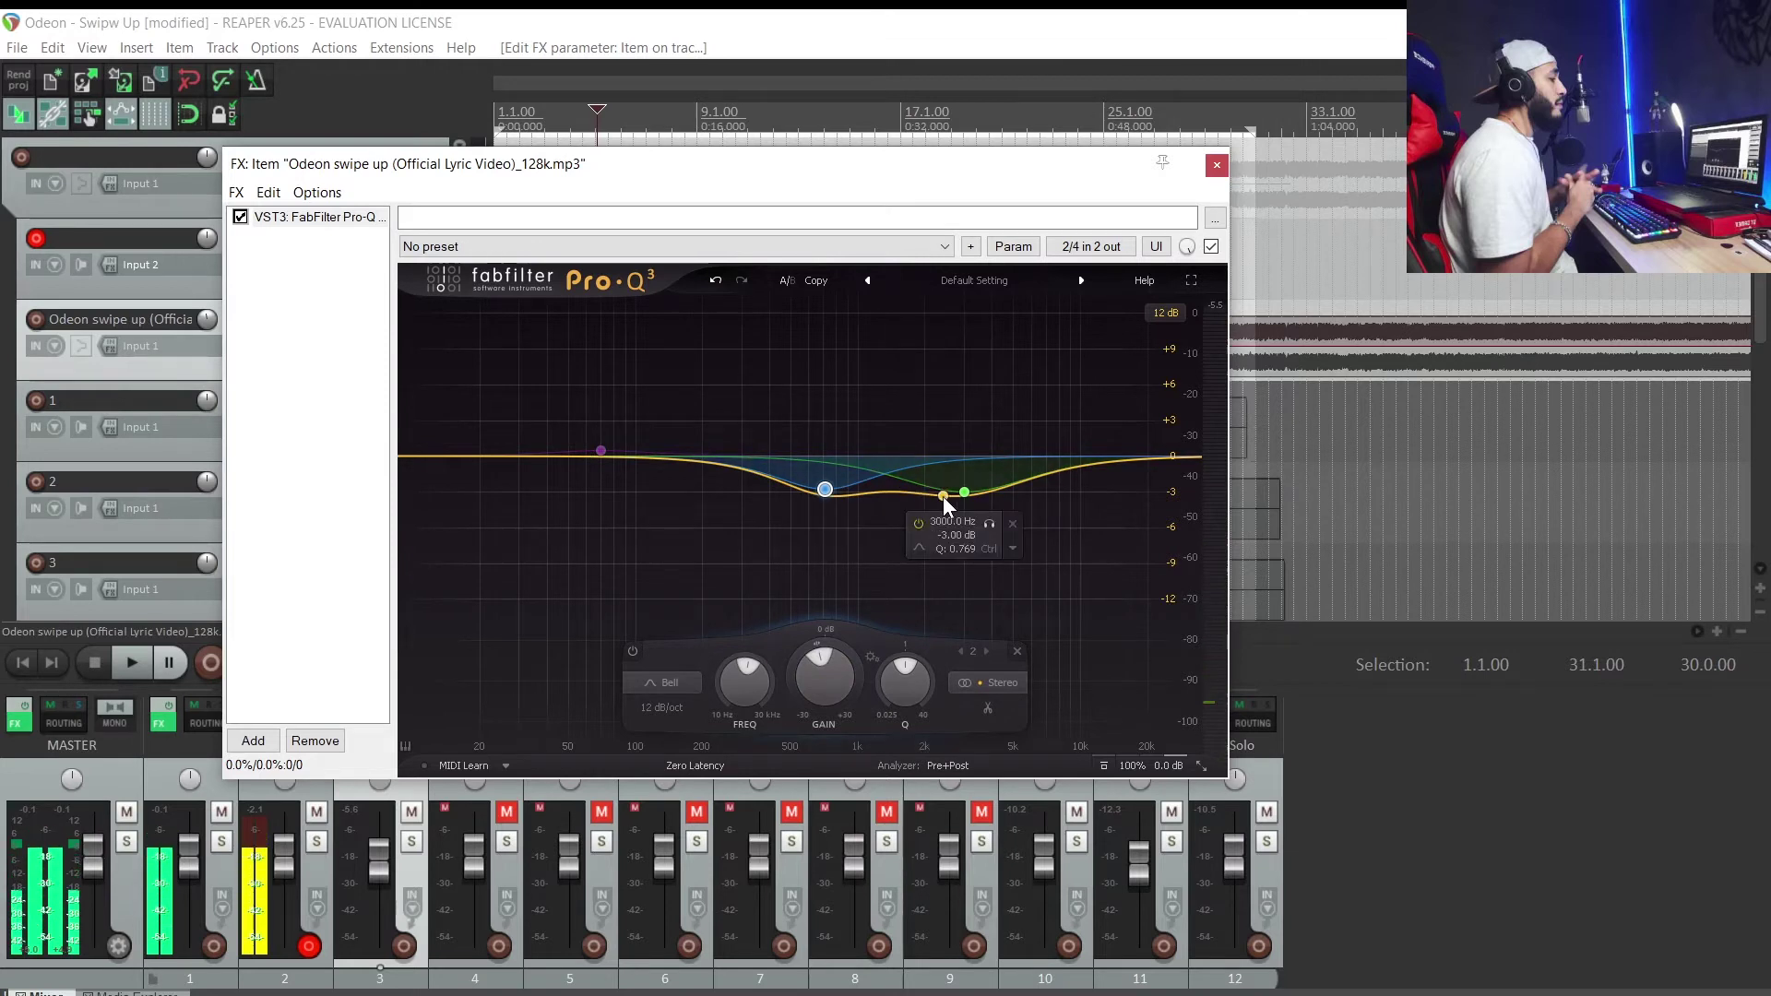
Step: Enable the slight low-end bell boost on the reference clip's EQ and play a short excerpt with all three bands active
{"action": "left_click", "coordinate": [601, 450]}
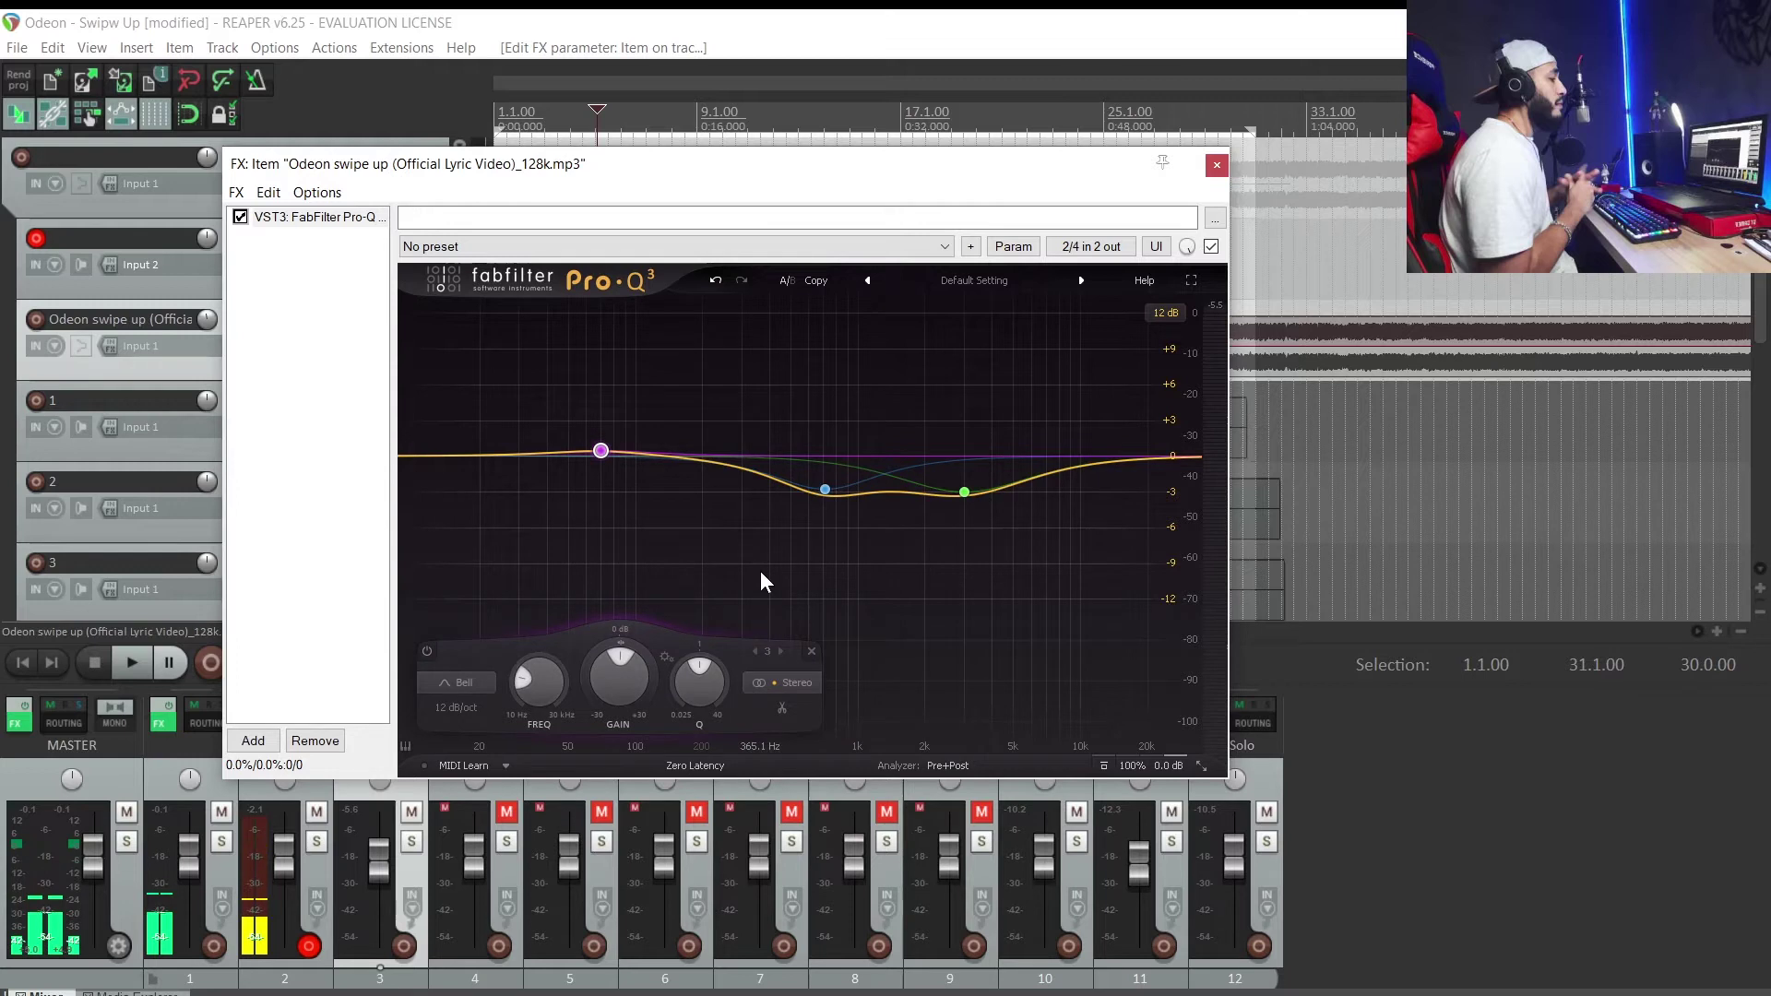
{"action": "mouse_move", "coordinate": [601, 452]}
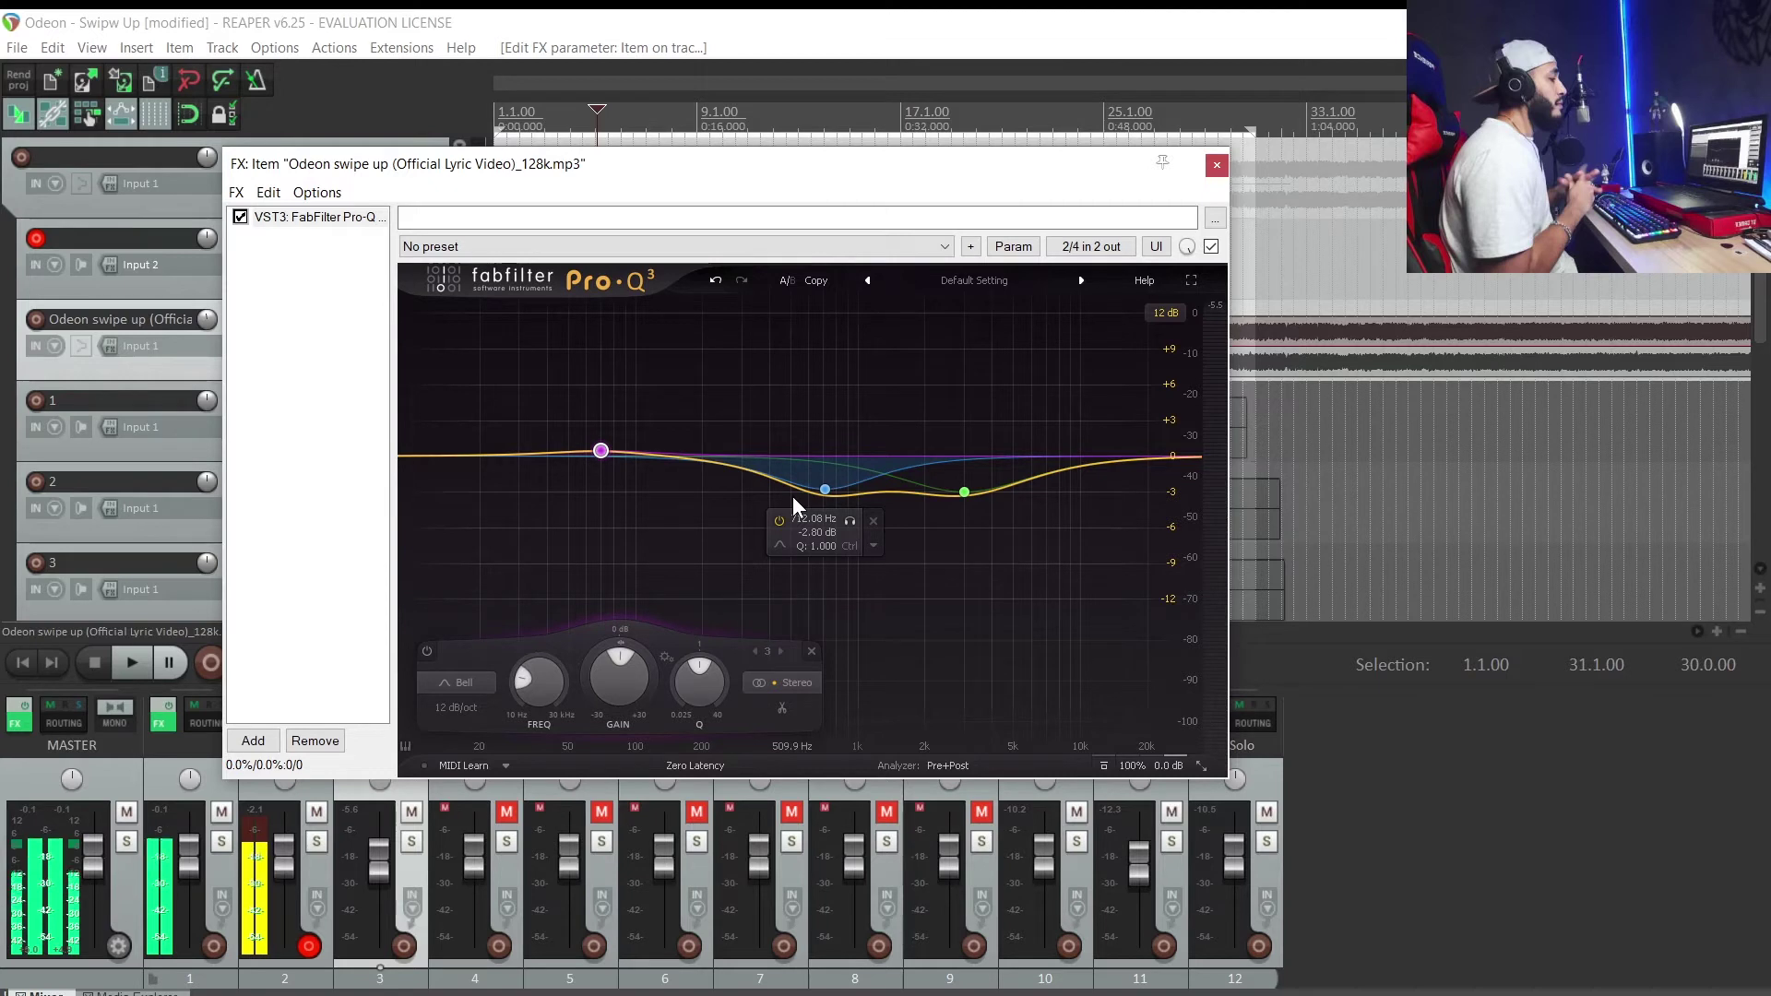
{"action": "key", "text": "space"}
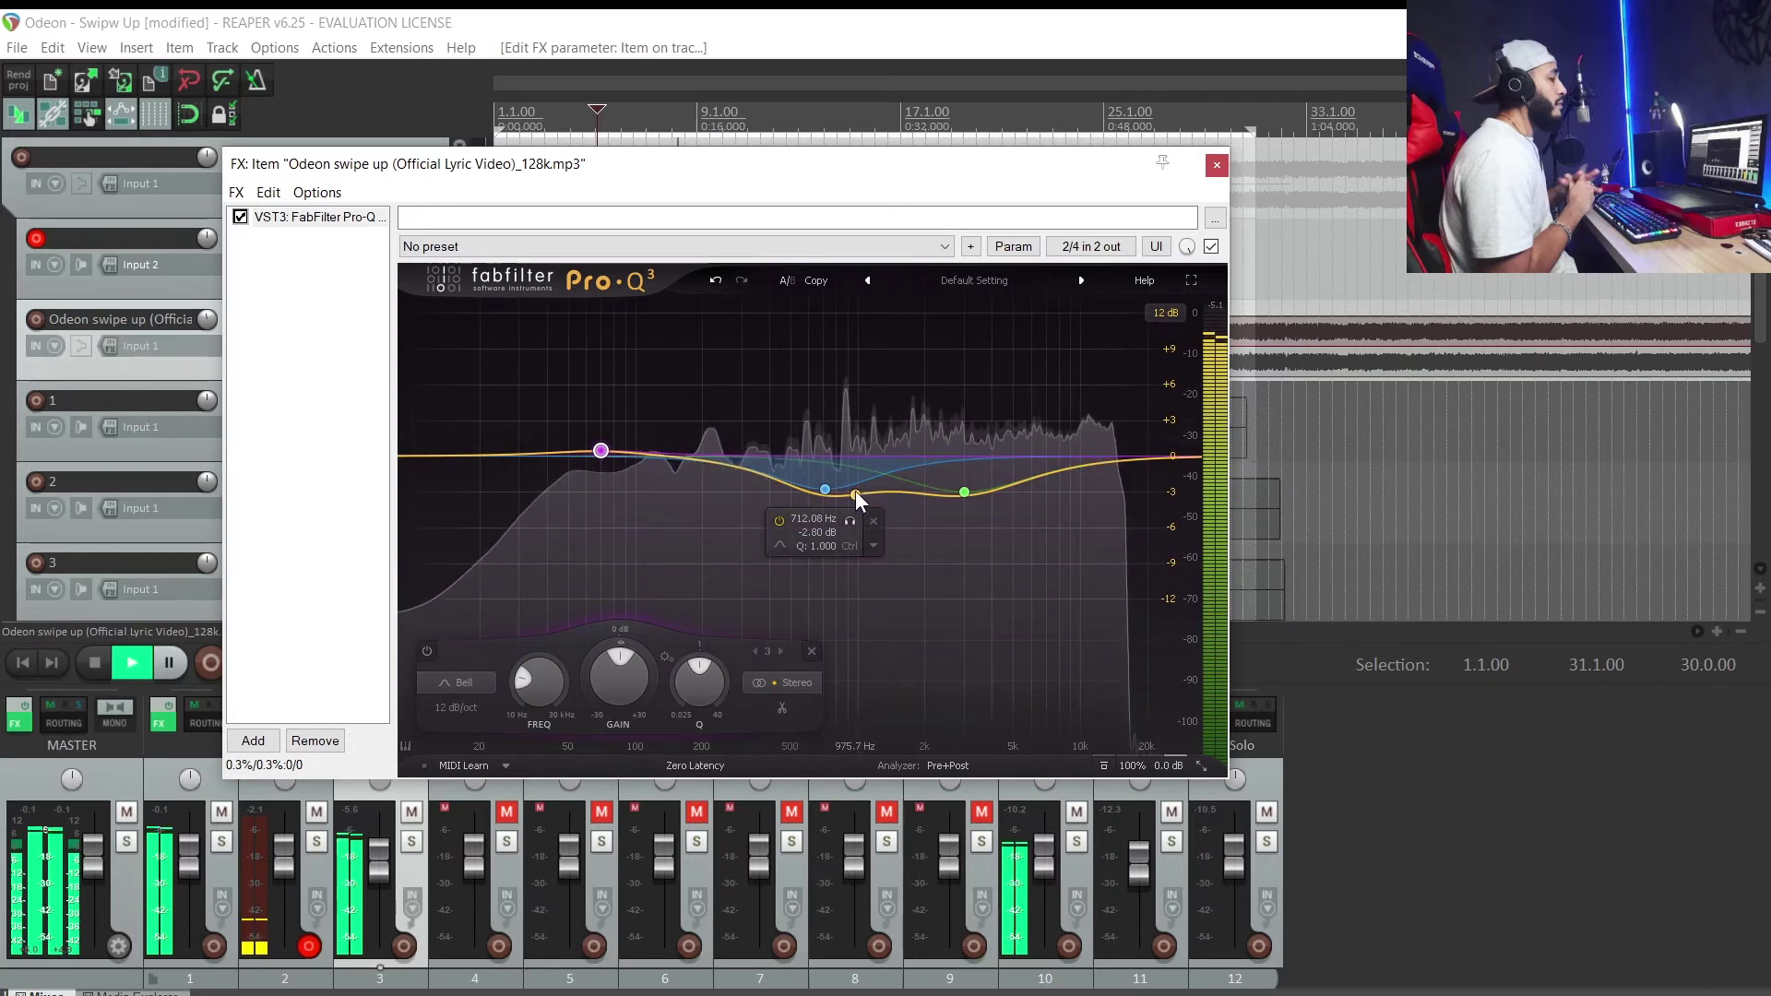
{"action": "key", "text": "space"}
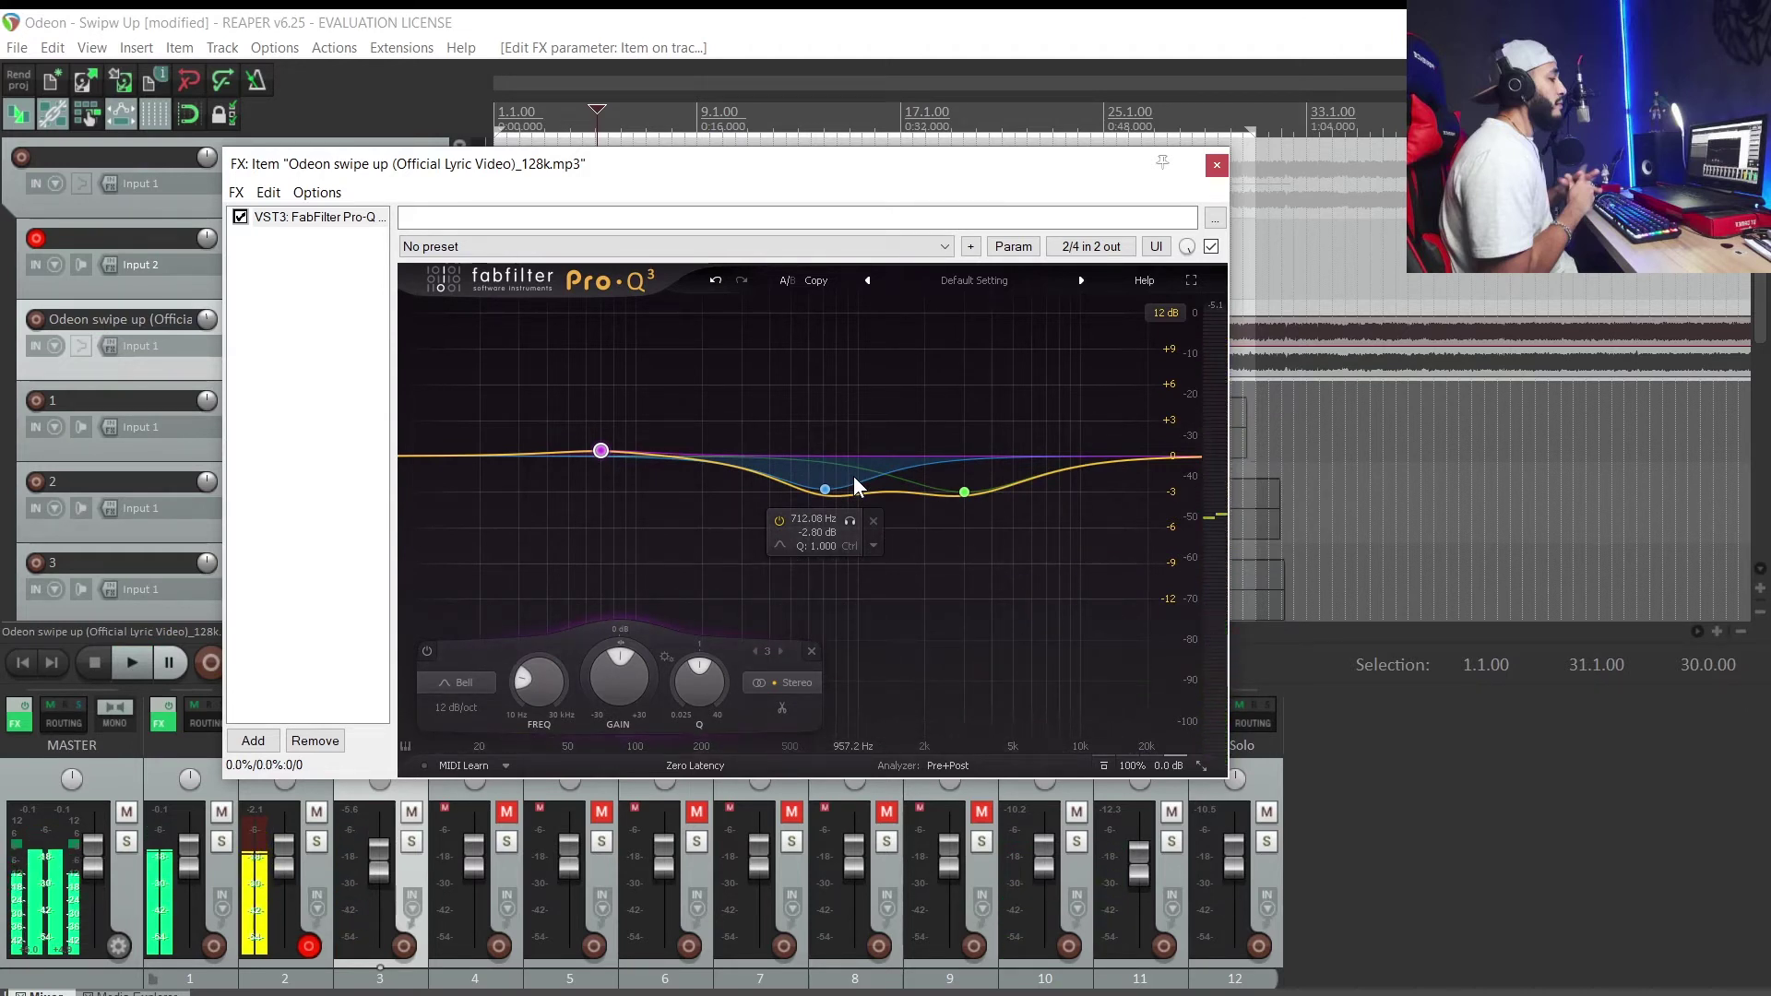
Step: Enable FabFilter Pro-Q 3 on the second reference clip and play from 10.4.51 to hear its EQ curve, closing its window when done
{"action": "left_click", "coordinate": [1214, 168]}
{"action": "left_click", "coordinate": [745, 256]}
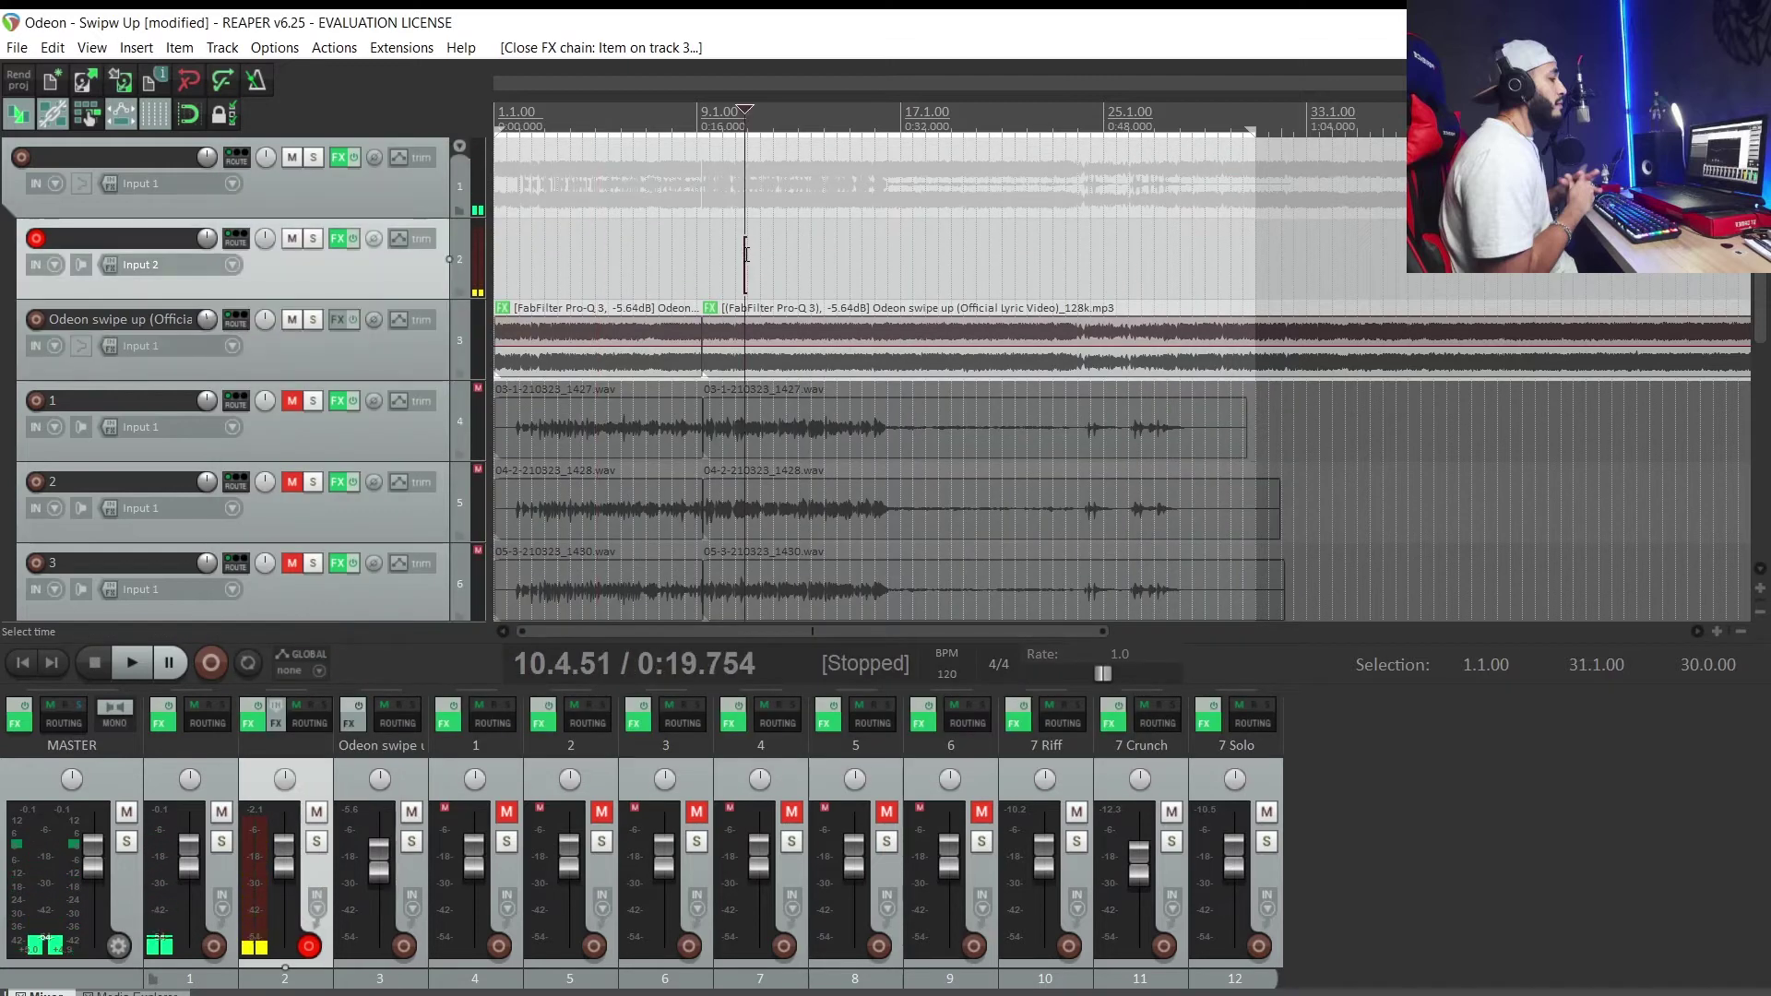
{"action": "left_click", "coordinate": [710, 308]}
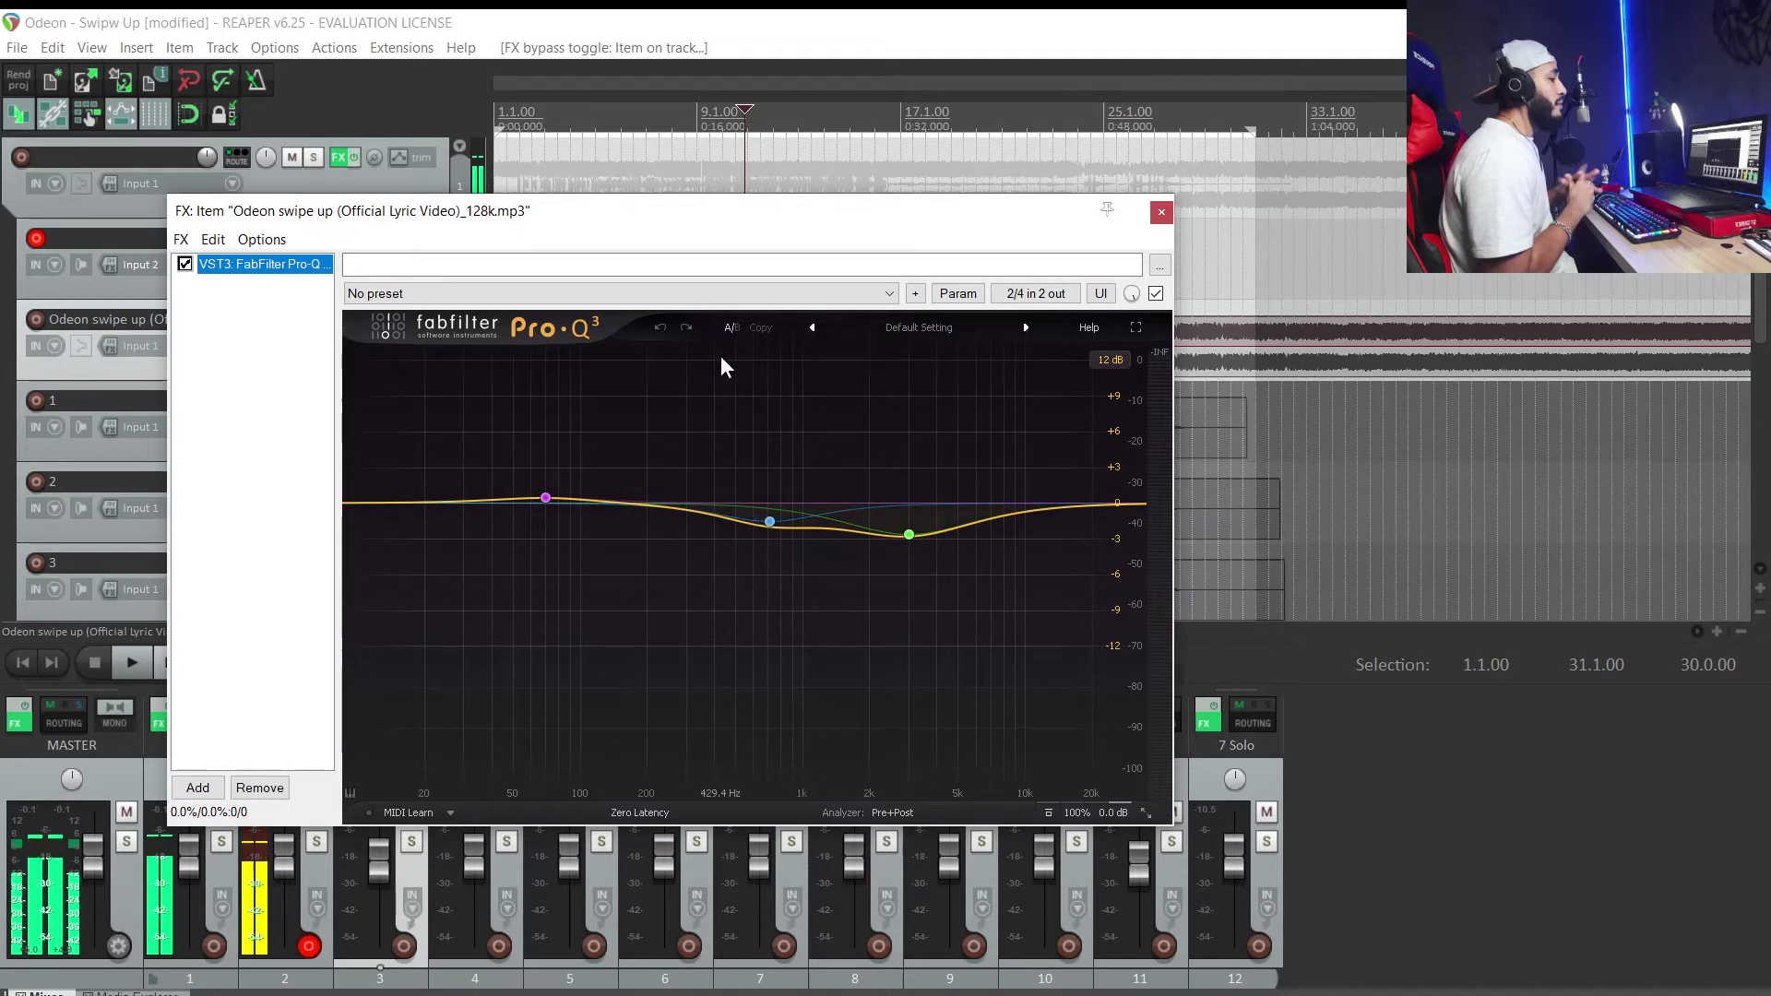
{"action": "key", "text": "space"}
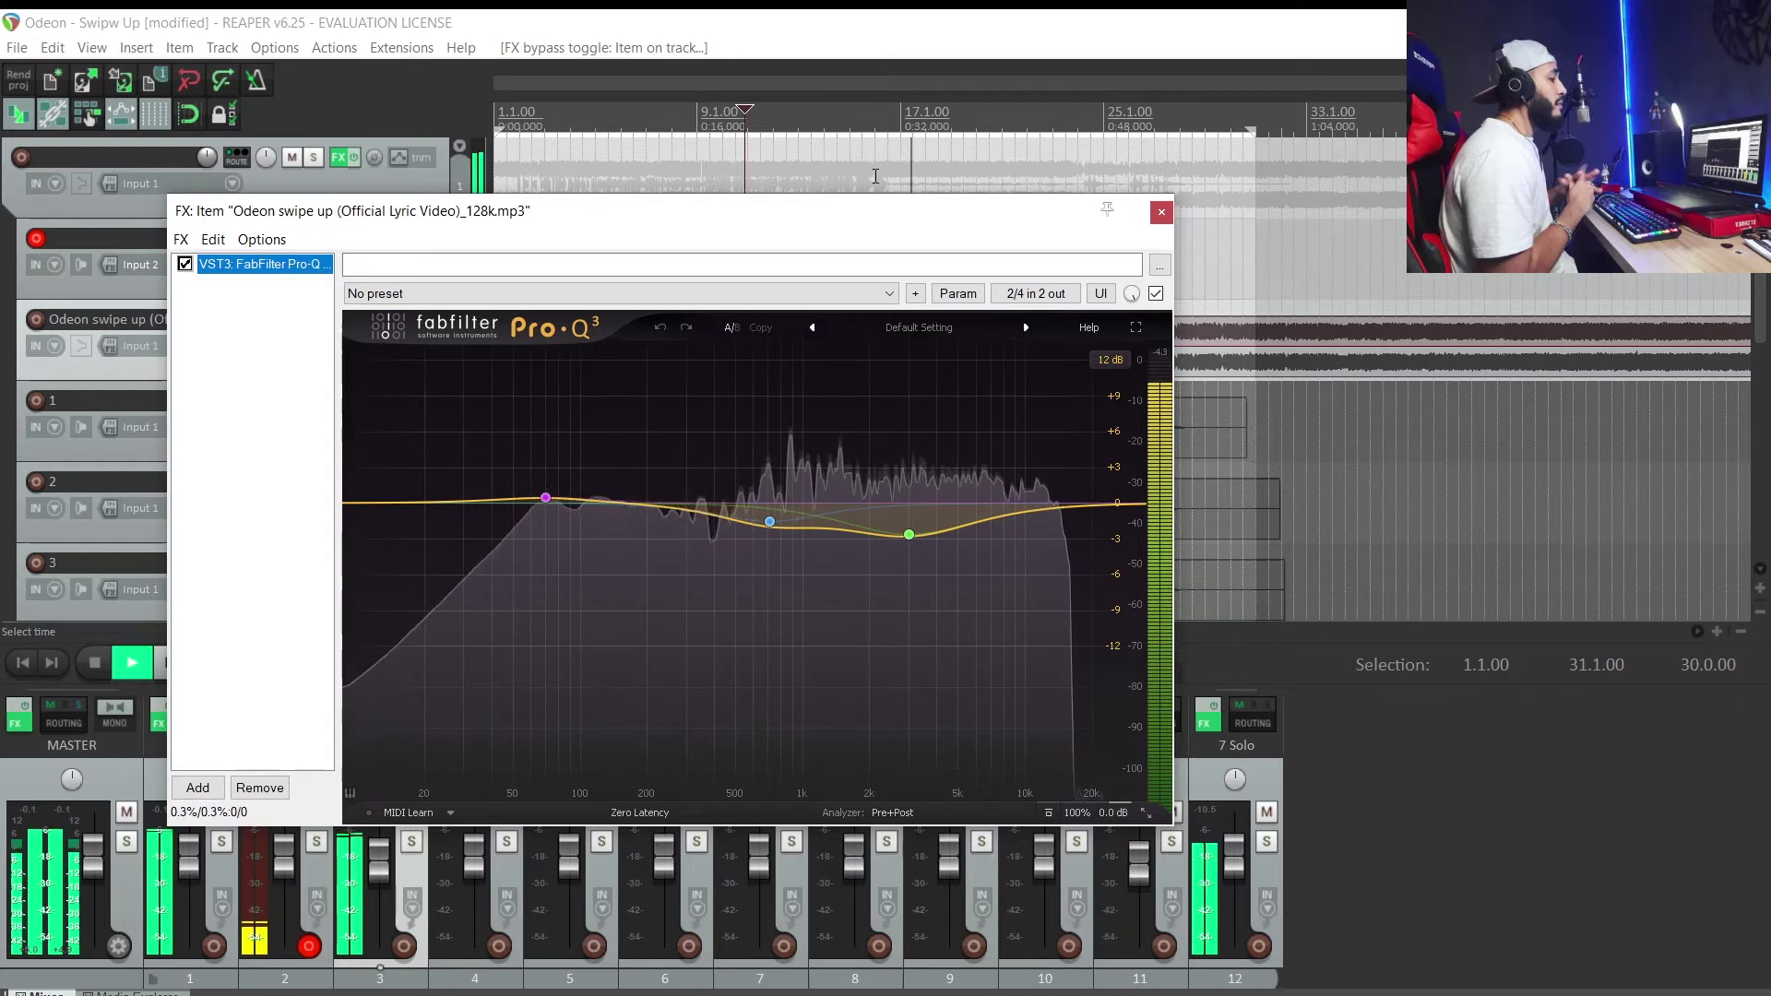
{"action": "key", "text": "space"}
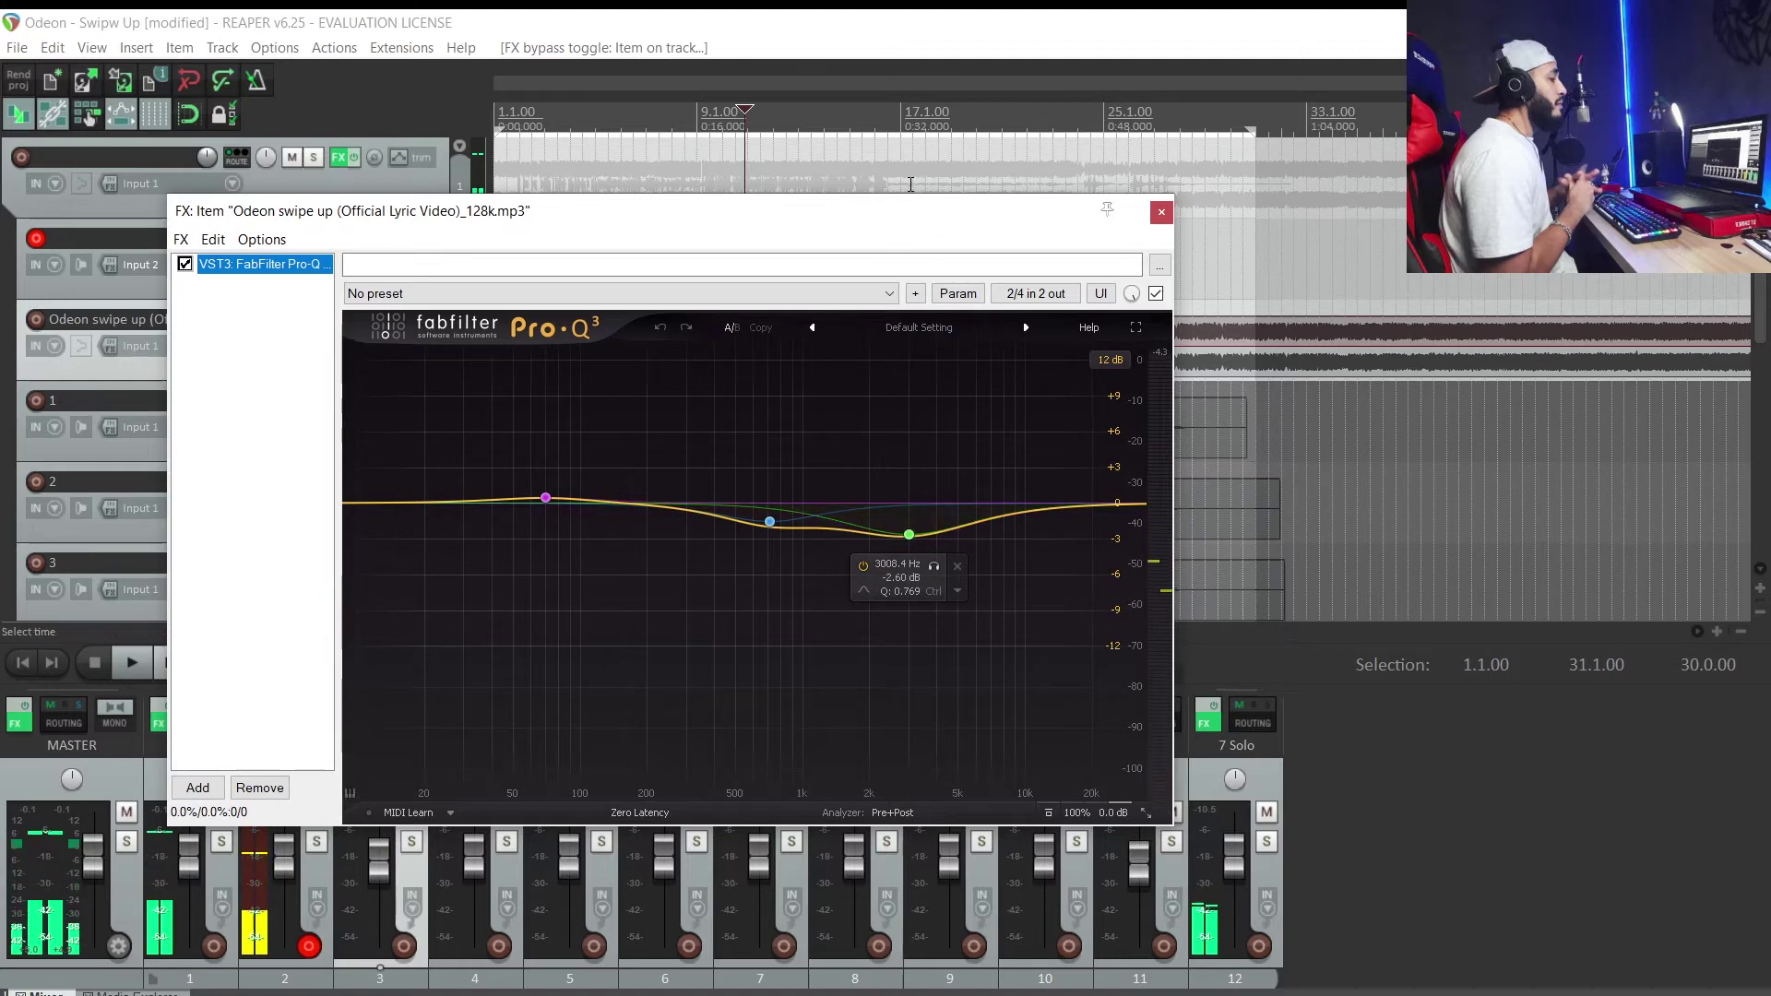
{"action": "left_click", "coordinate": [1161, 213]}
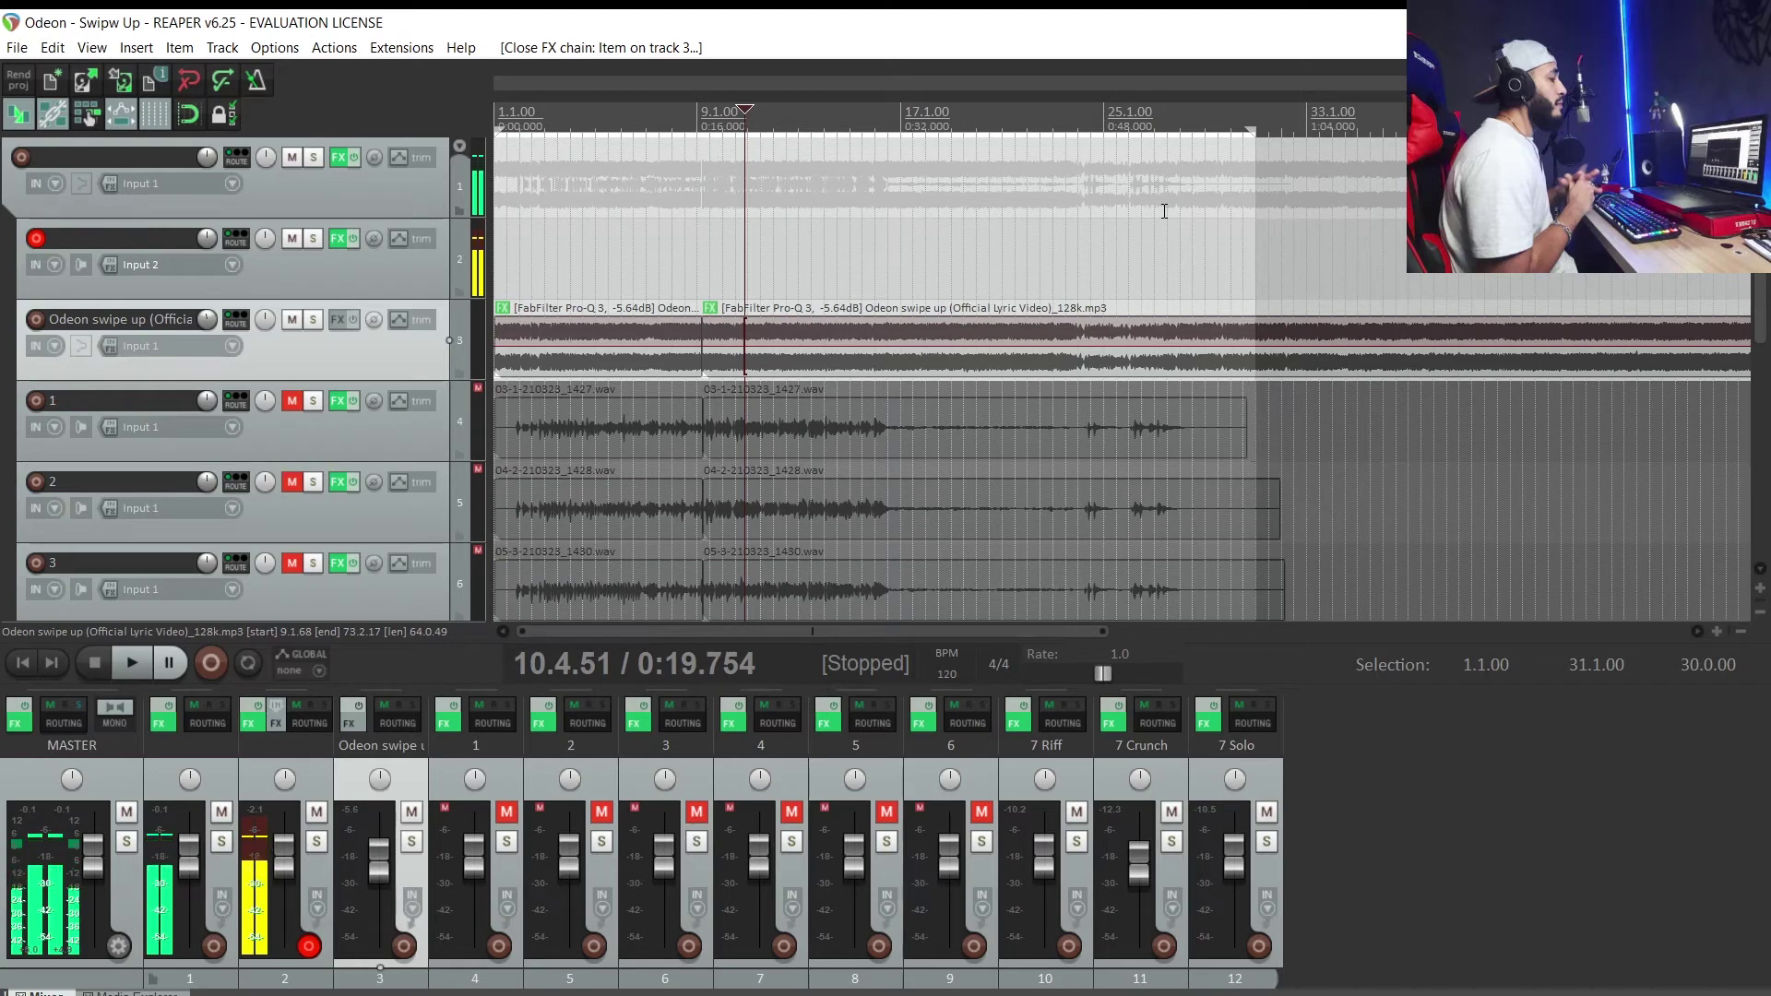
Step: Enable the LoudMax limiter on the track 1 folder and move its window clear of the track controls
{"action": "left_click", "coordinate": [338, 159]}
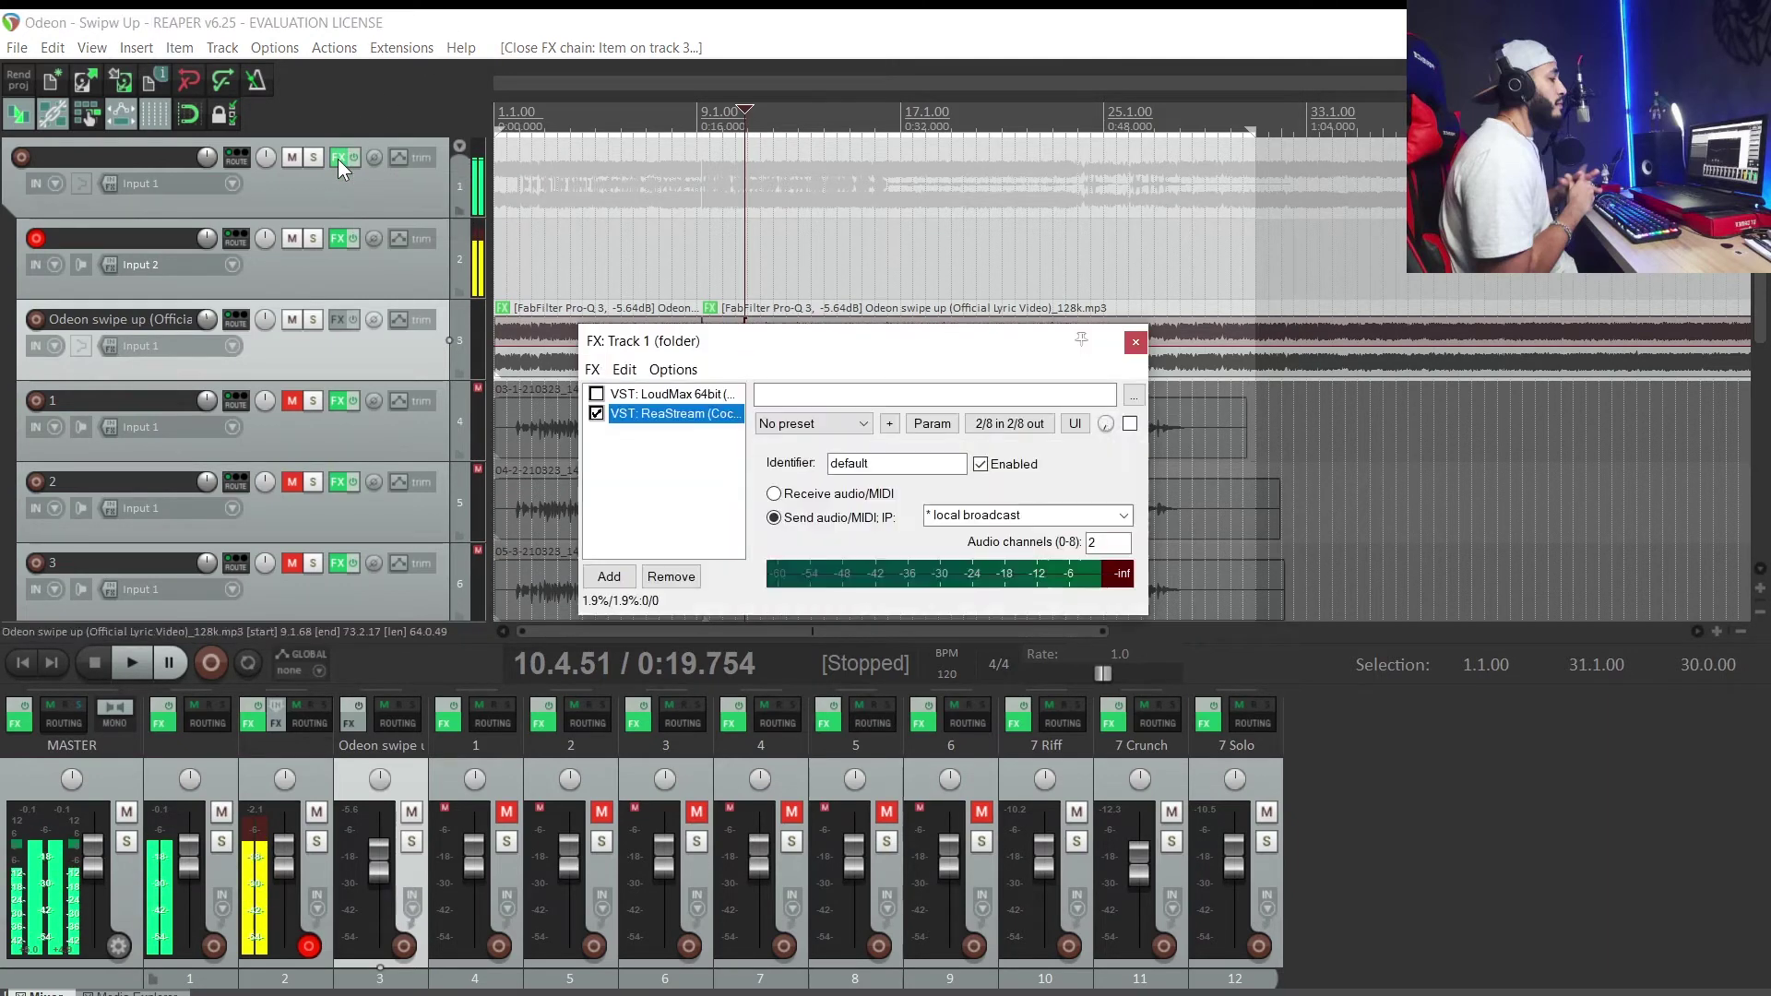
{"action": "left_click", "coordinate": [625, 396]}
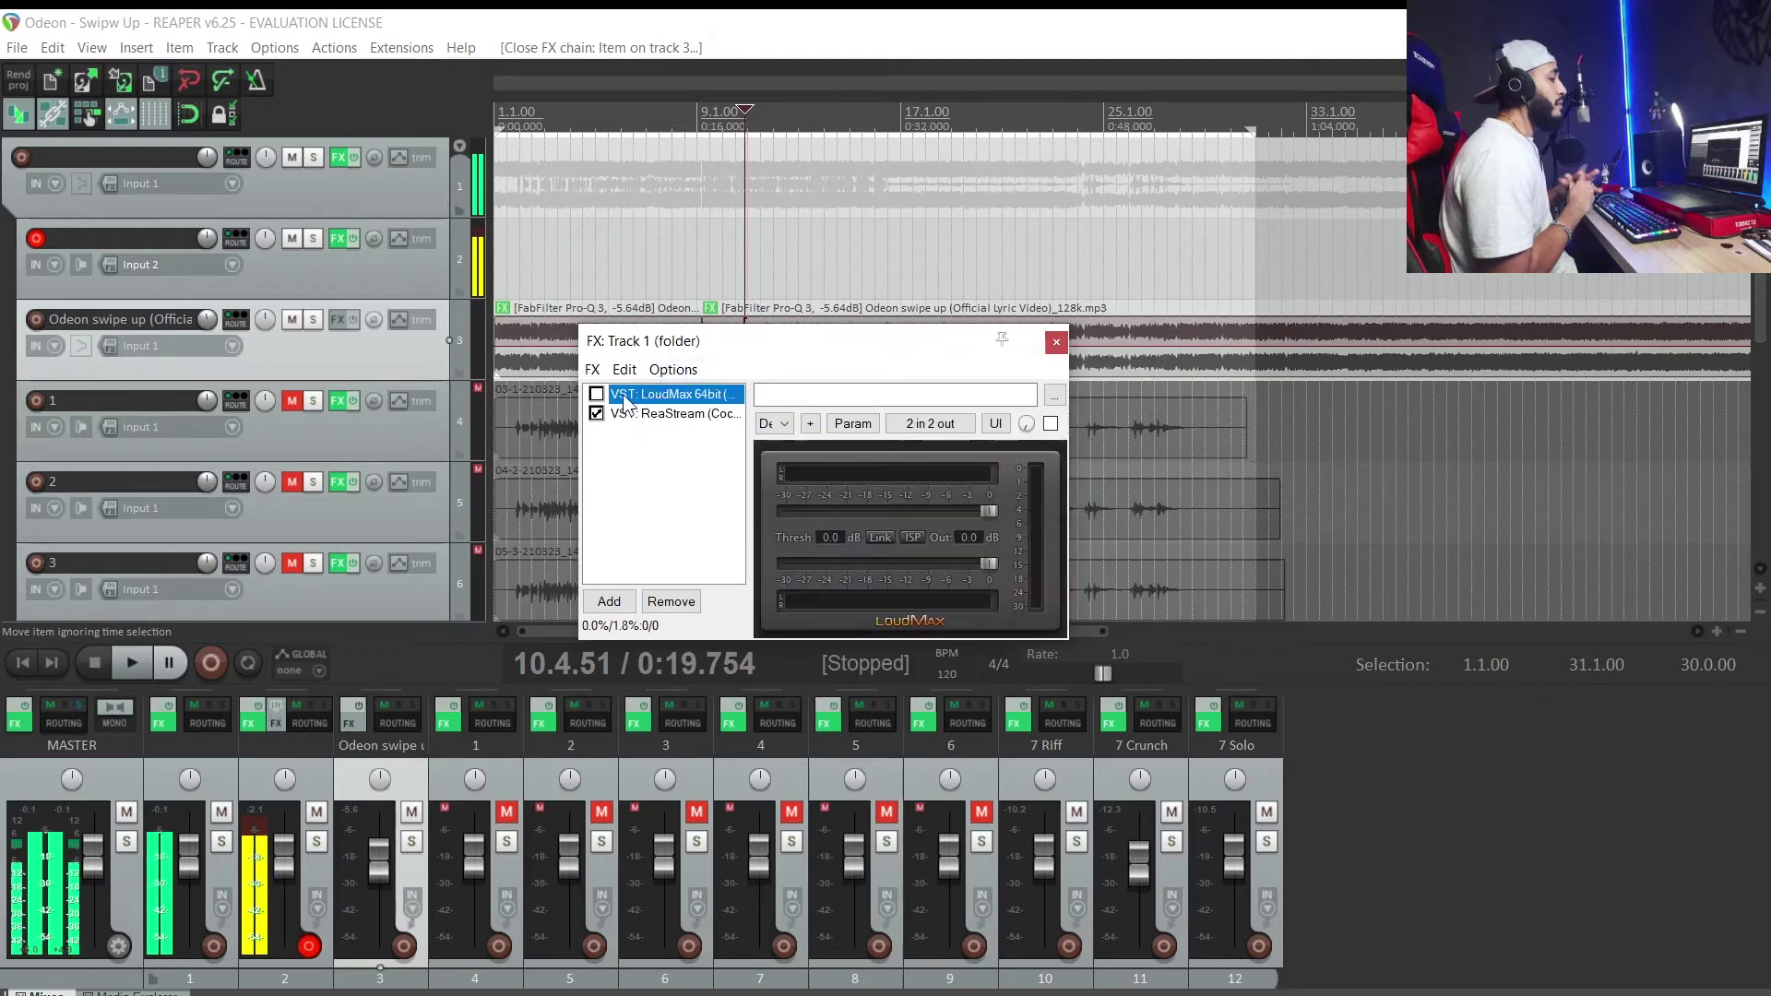
{"action": "left_click", "coordinate": [597, 395]}
{"action": "left_click_drag", "start_coordinate": [787, 346], "coordinate": [1137, 227]}
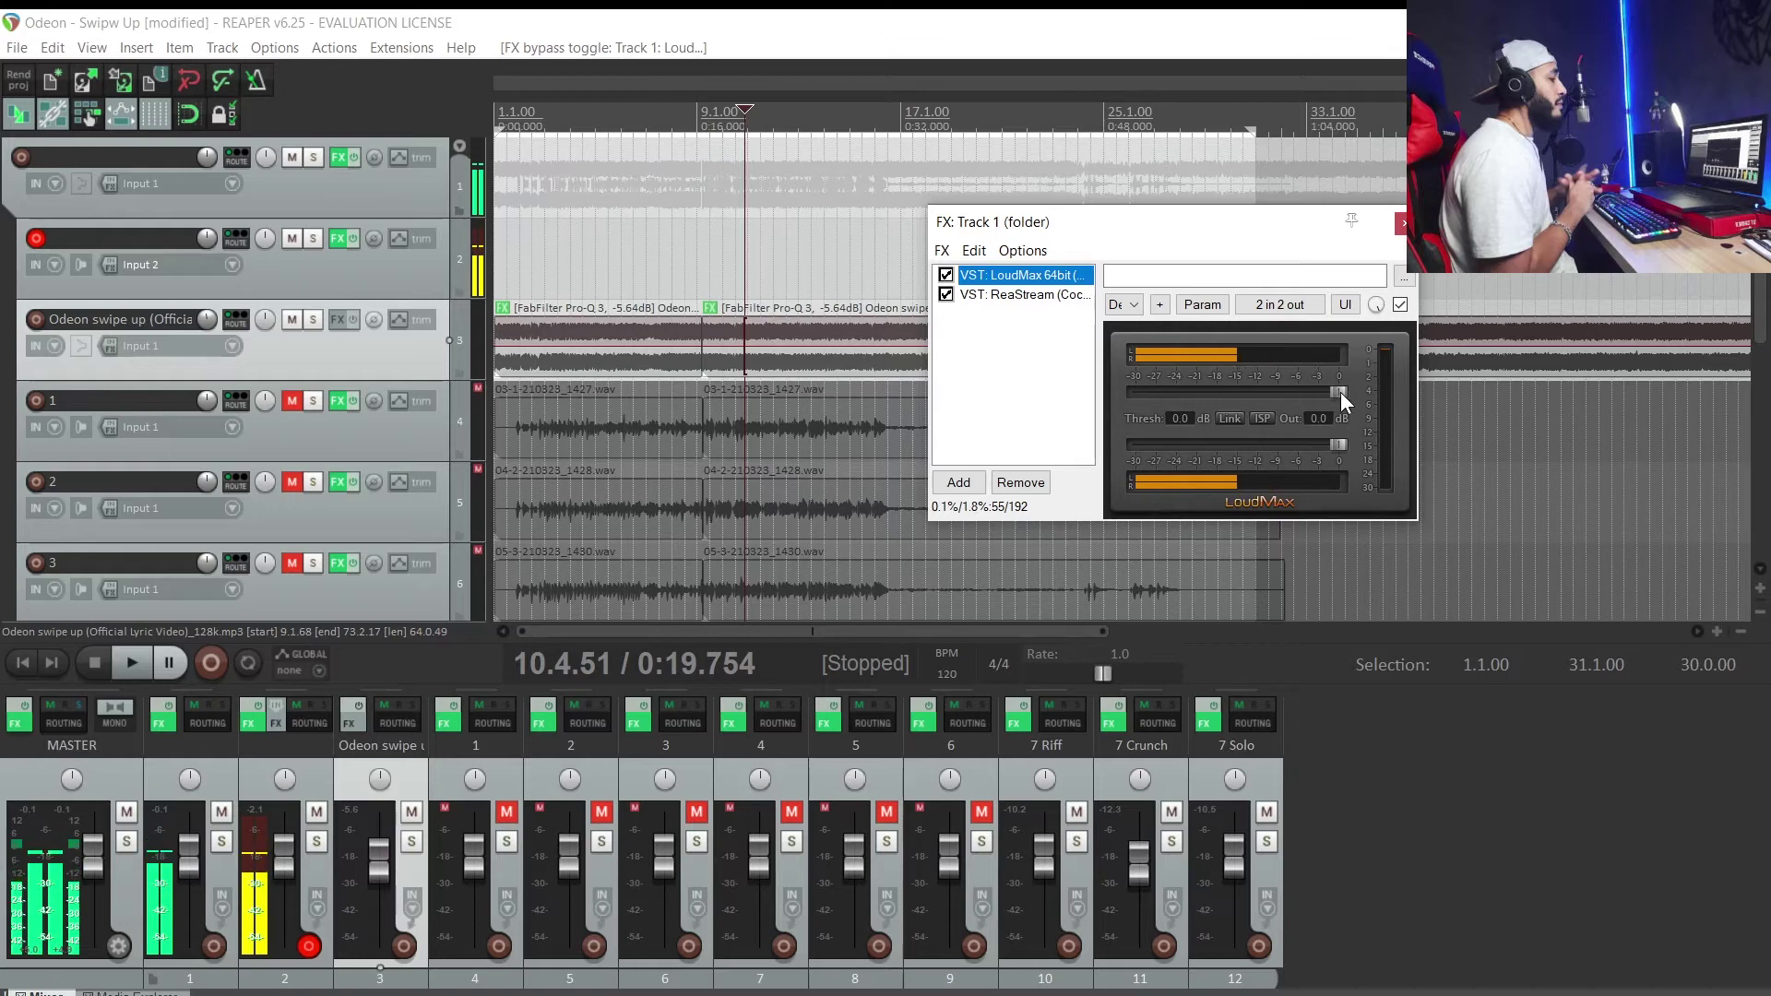
{"action": "left_click_drag", "start_coordinate": [1341, 391], "coordinate": [1399, 390]}
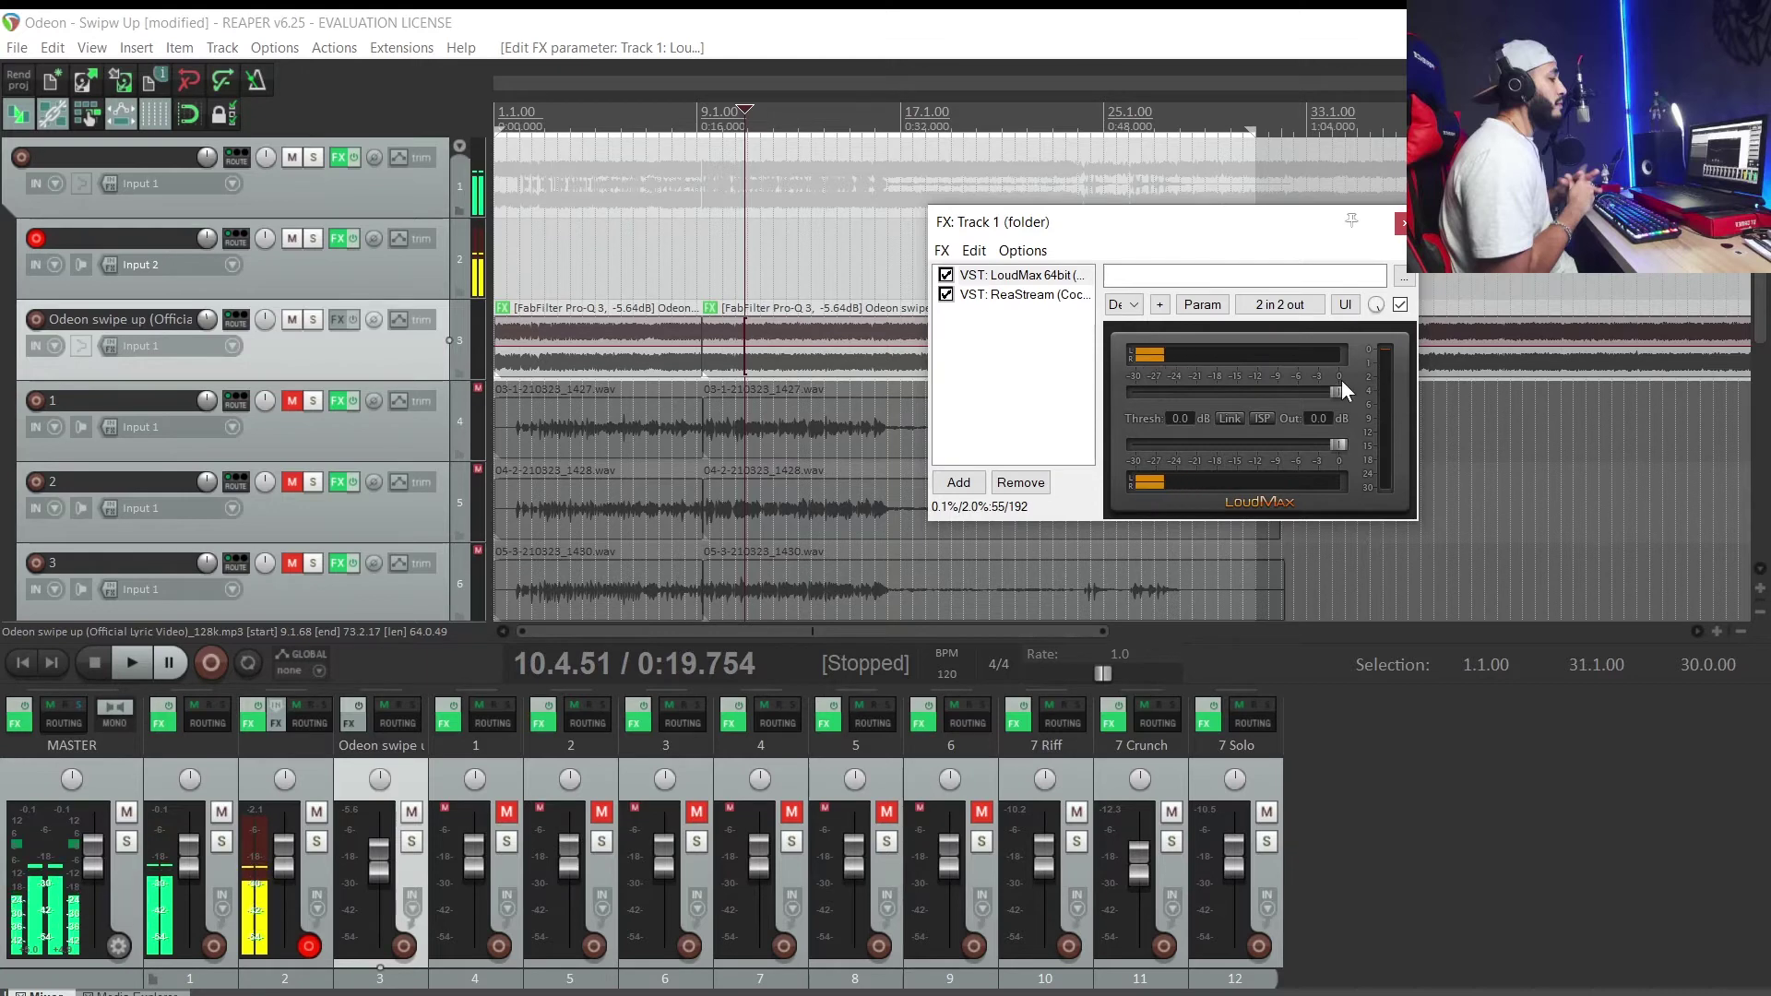
{"action": "left_click_drag", "start_coordinate": [1153, 231], "coordinate": [1354, 233]}
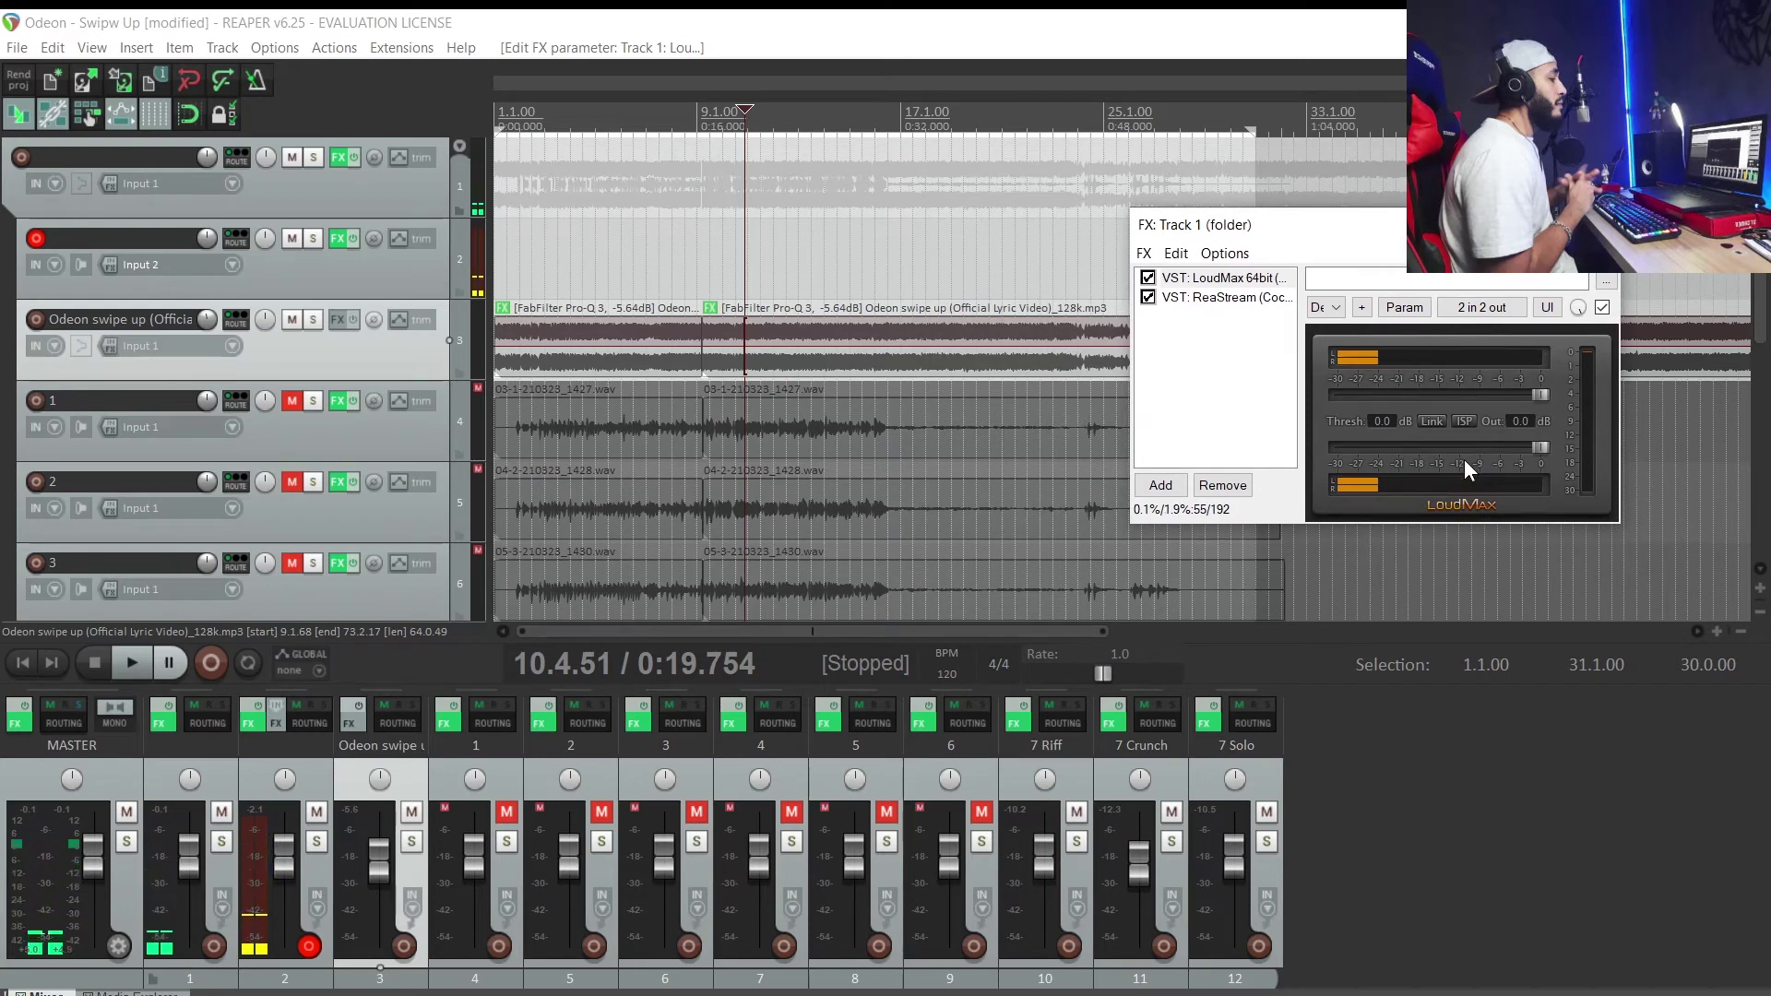
Step: Rename the track 1 folder as Master
{"action": "left_click", "coordinate": [375, 203]}
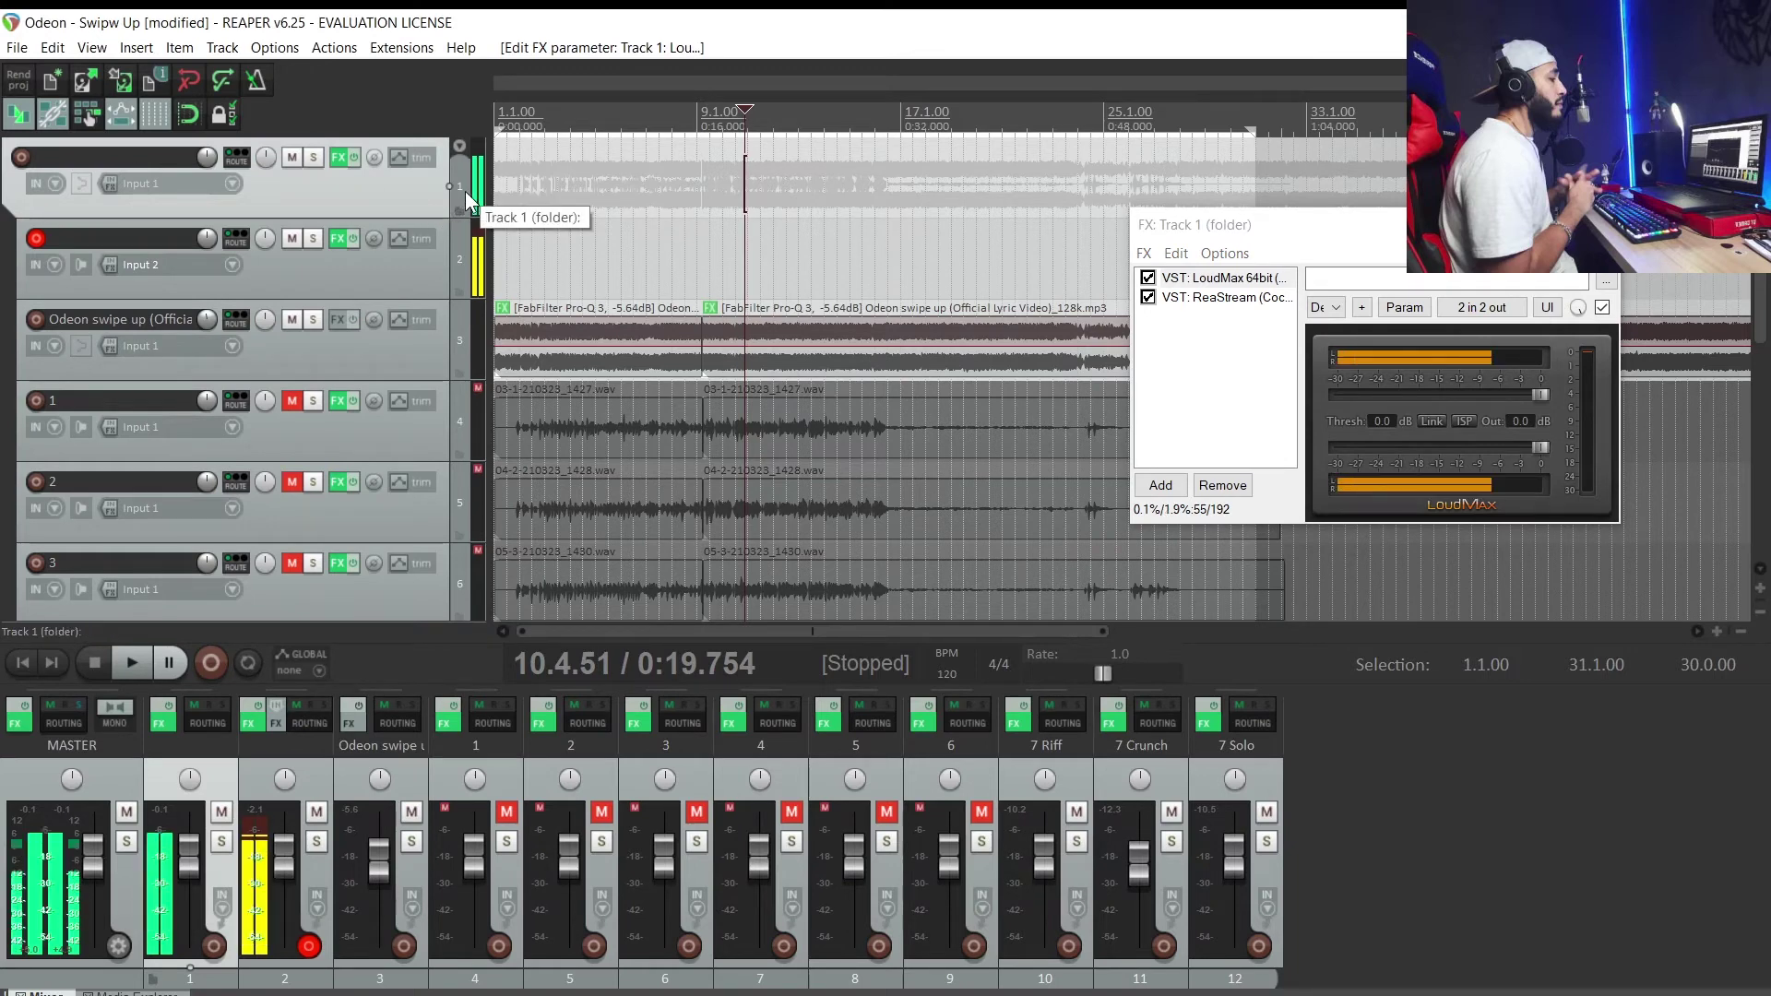
{"action": "double_click", "coordinate": [113, 158]}
{"action": "type", "text": "M"}
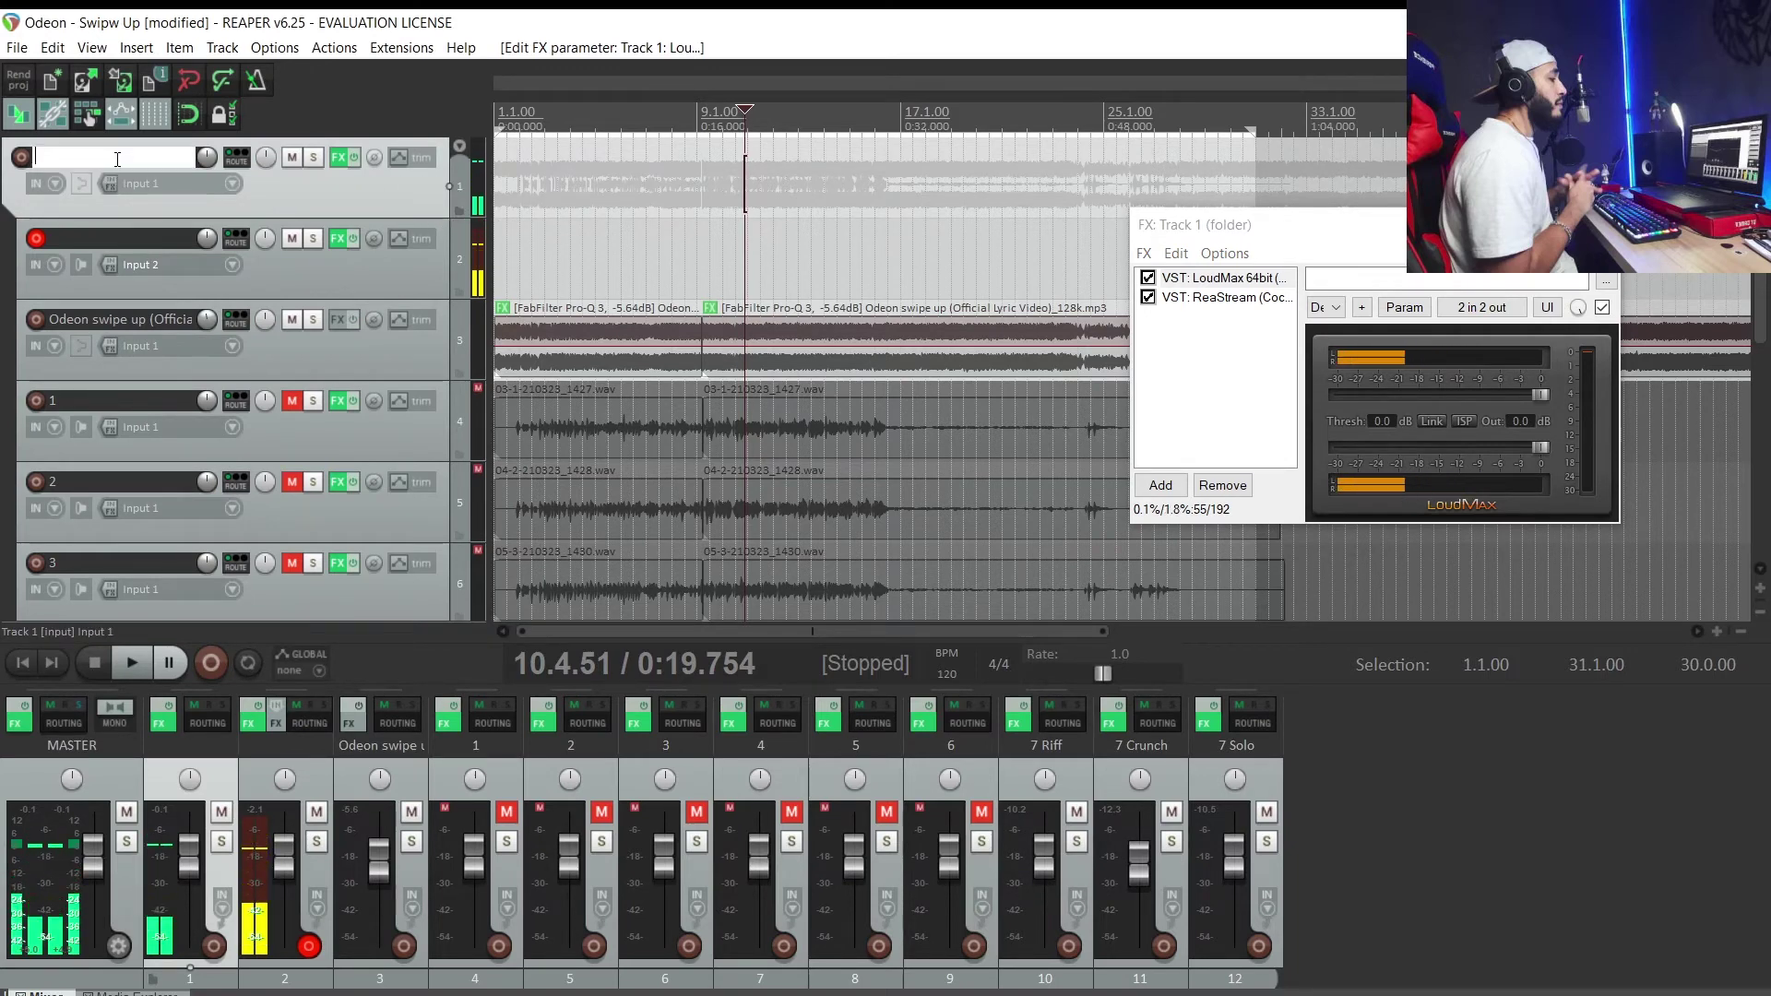
{"action": "type", "text": "aster"}
{"action": "key", "text": "Return"}
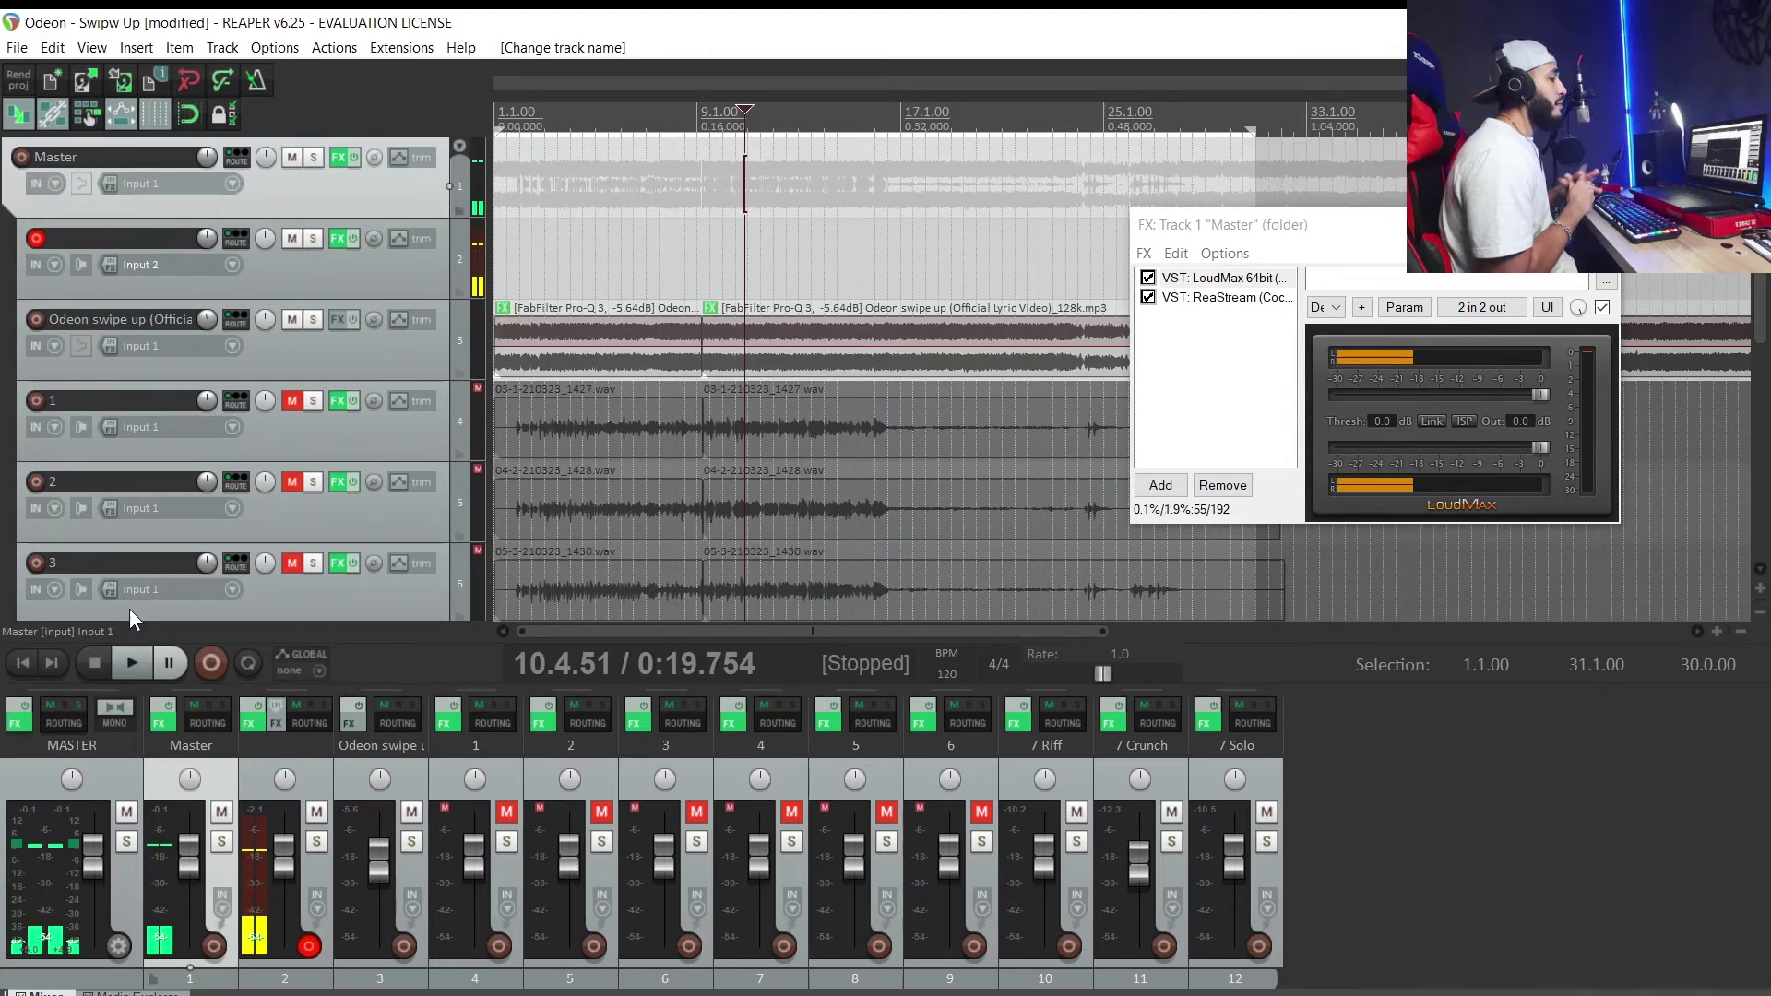
Step: Open Youlean Loudness Meter 2 on the master track and arrange its window and LoudMax so the timeline is reachable
{"action": "left_click", "coordinate": [24, 727]}
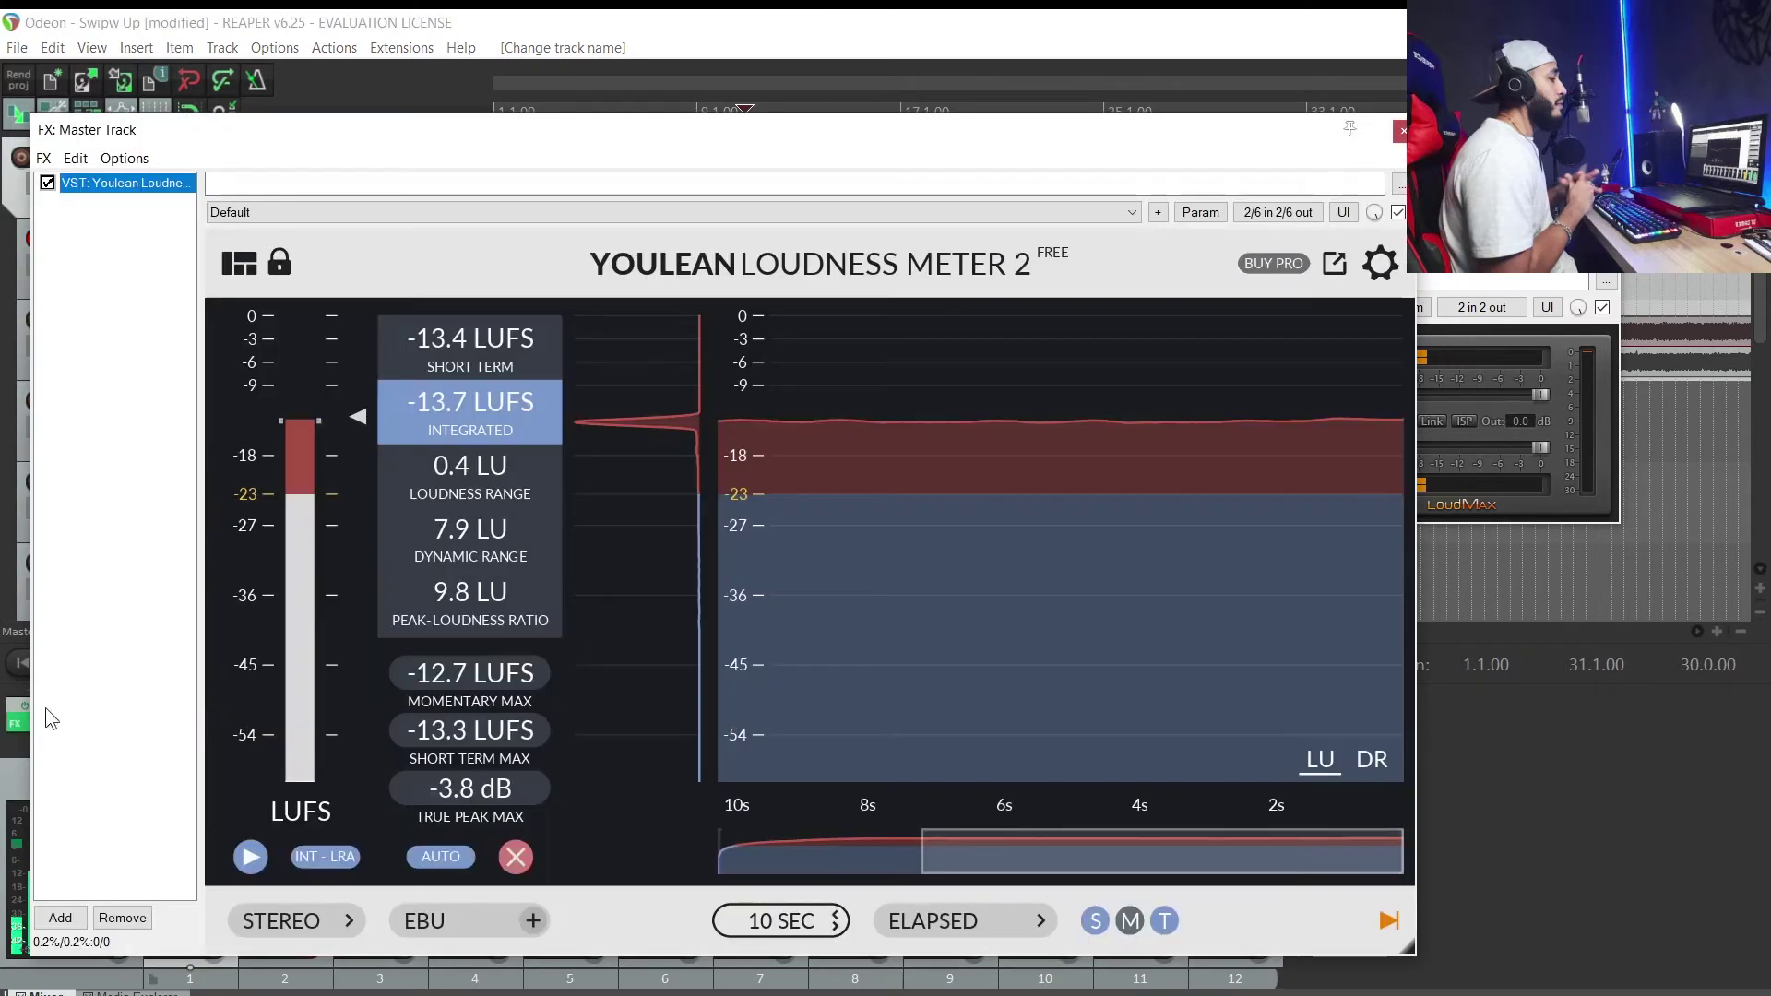
{"action": "left_click_drag", "start_coordinate": [874, 135], "coordinate": [568, 126]}
{"action": "left_click_drag", "start_coordinate": [1279, 234], "coordinate": [1393, 251]}
{"action": "left_click_drag", "start_coordinate": [613, 130], "coordinate": [748, 141]}
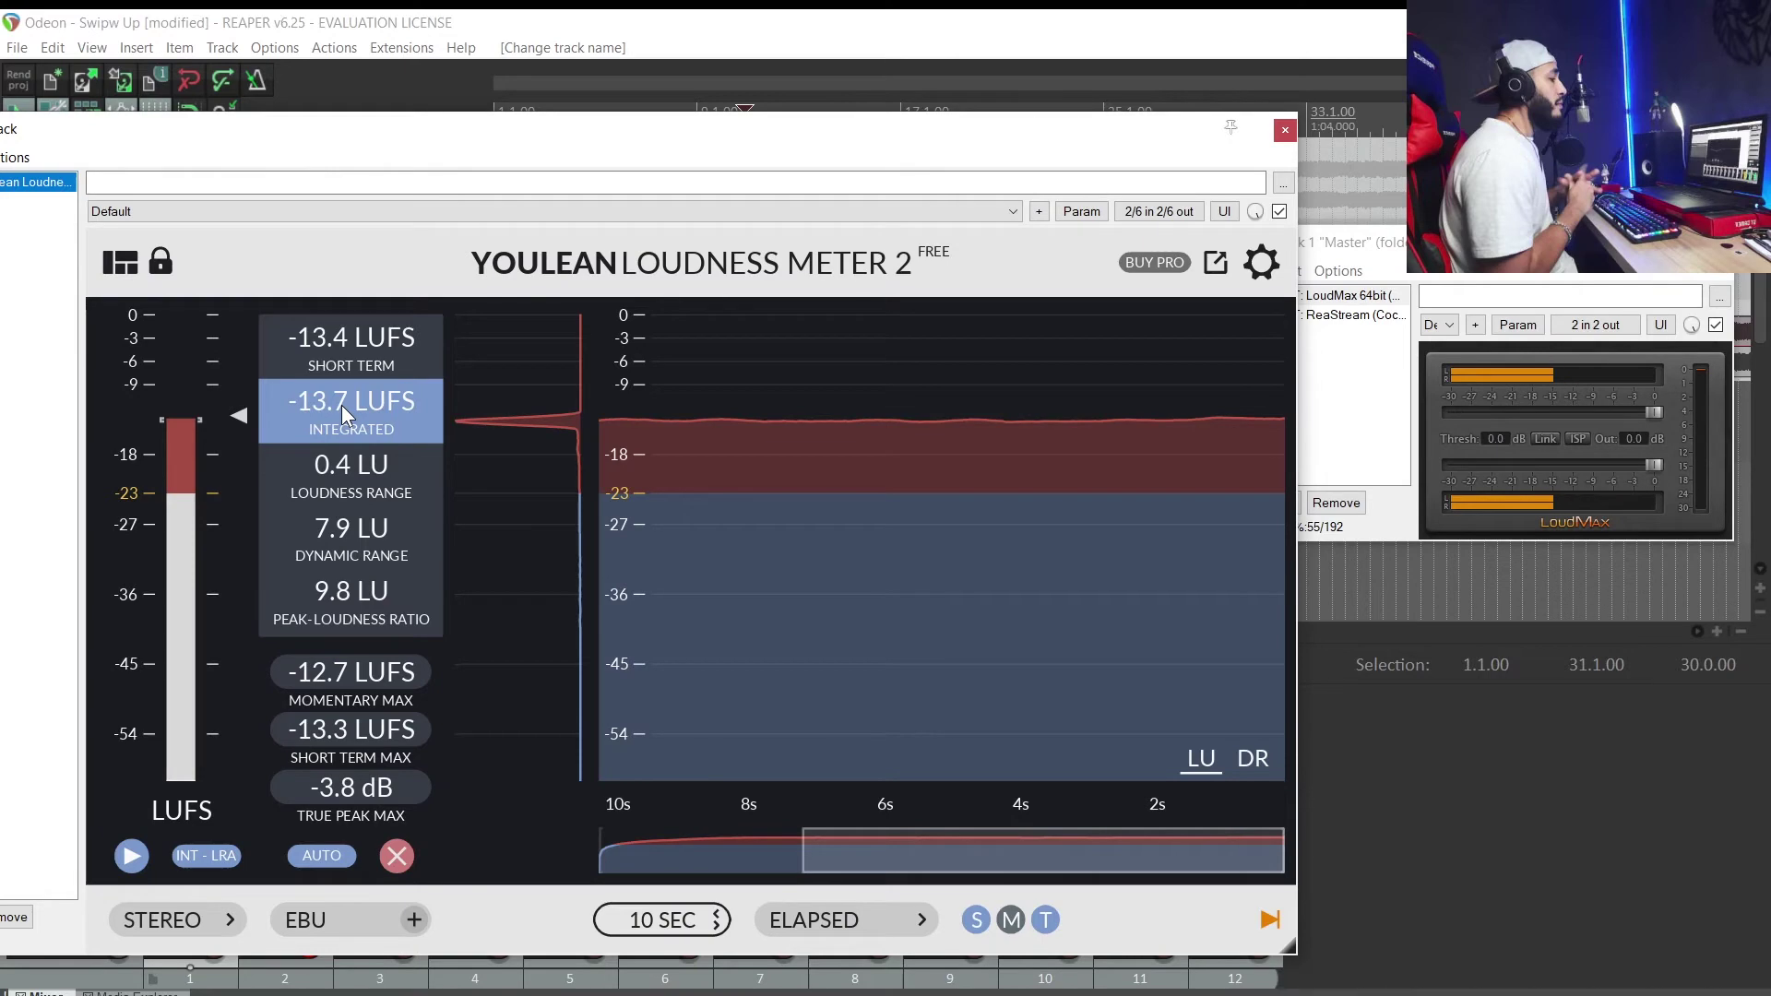
{"action": "left_click_drag", "start_coordinate": [590, 135], "coordinate": [704, 482]}
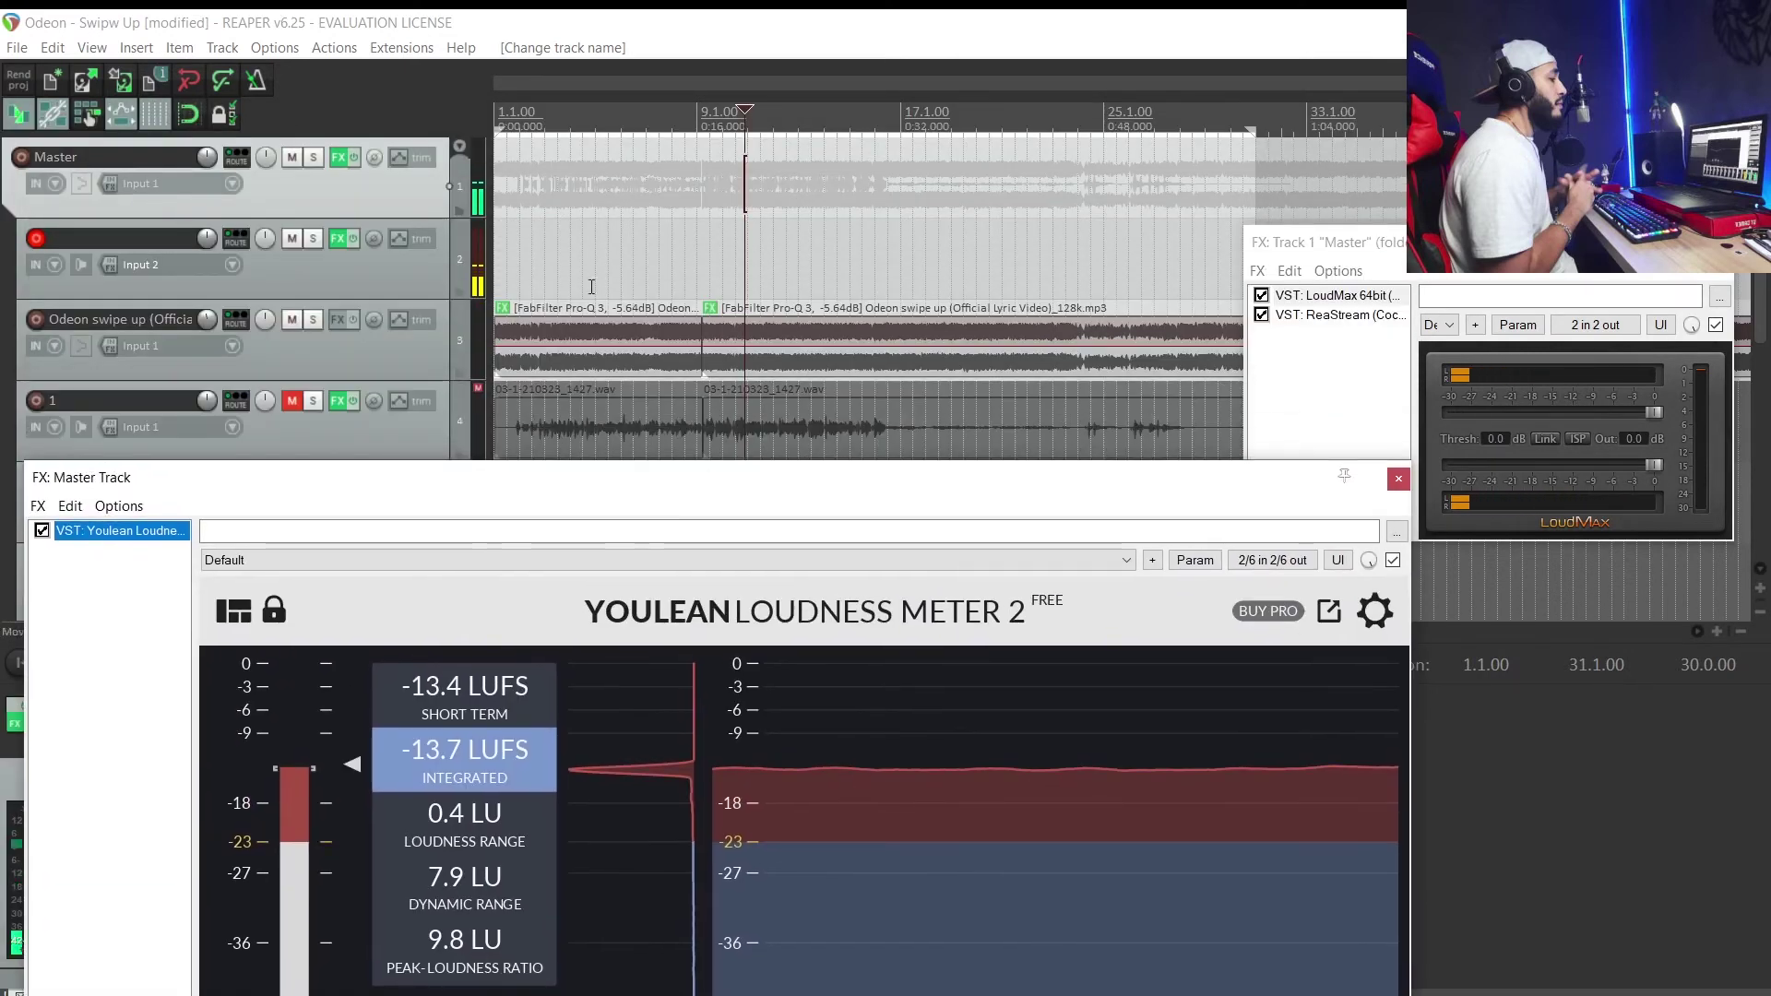
Step: Play the mix from near the start of the song and place the full loudness meter beside LoudMax
{"action": "left_click", "coordinate": [530, 188]}
{"action": "key", "text": "space"}
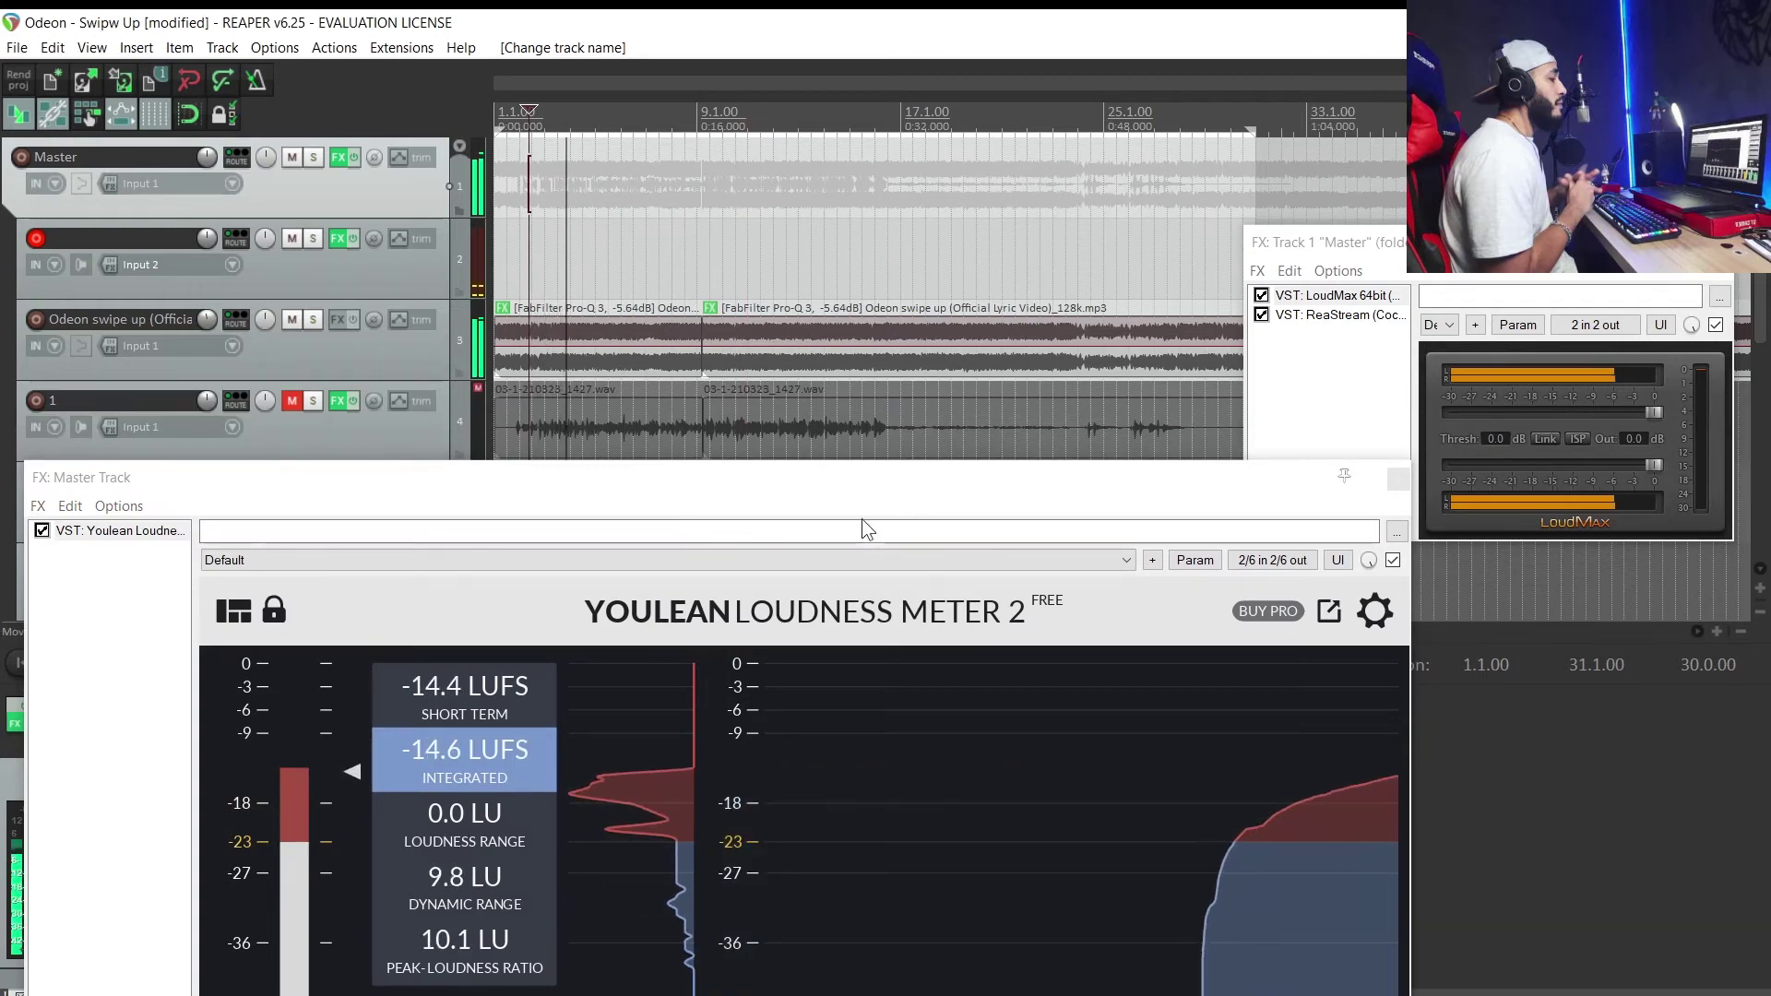
{"action": "left_click_drag", "start_coordinate": [860, 481], "coordinate": [723, 94]}
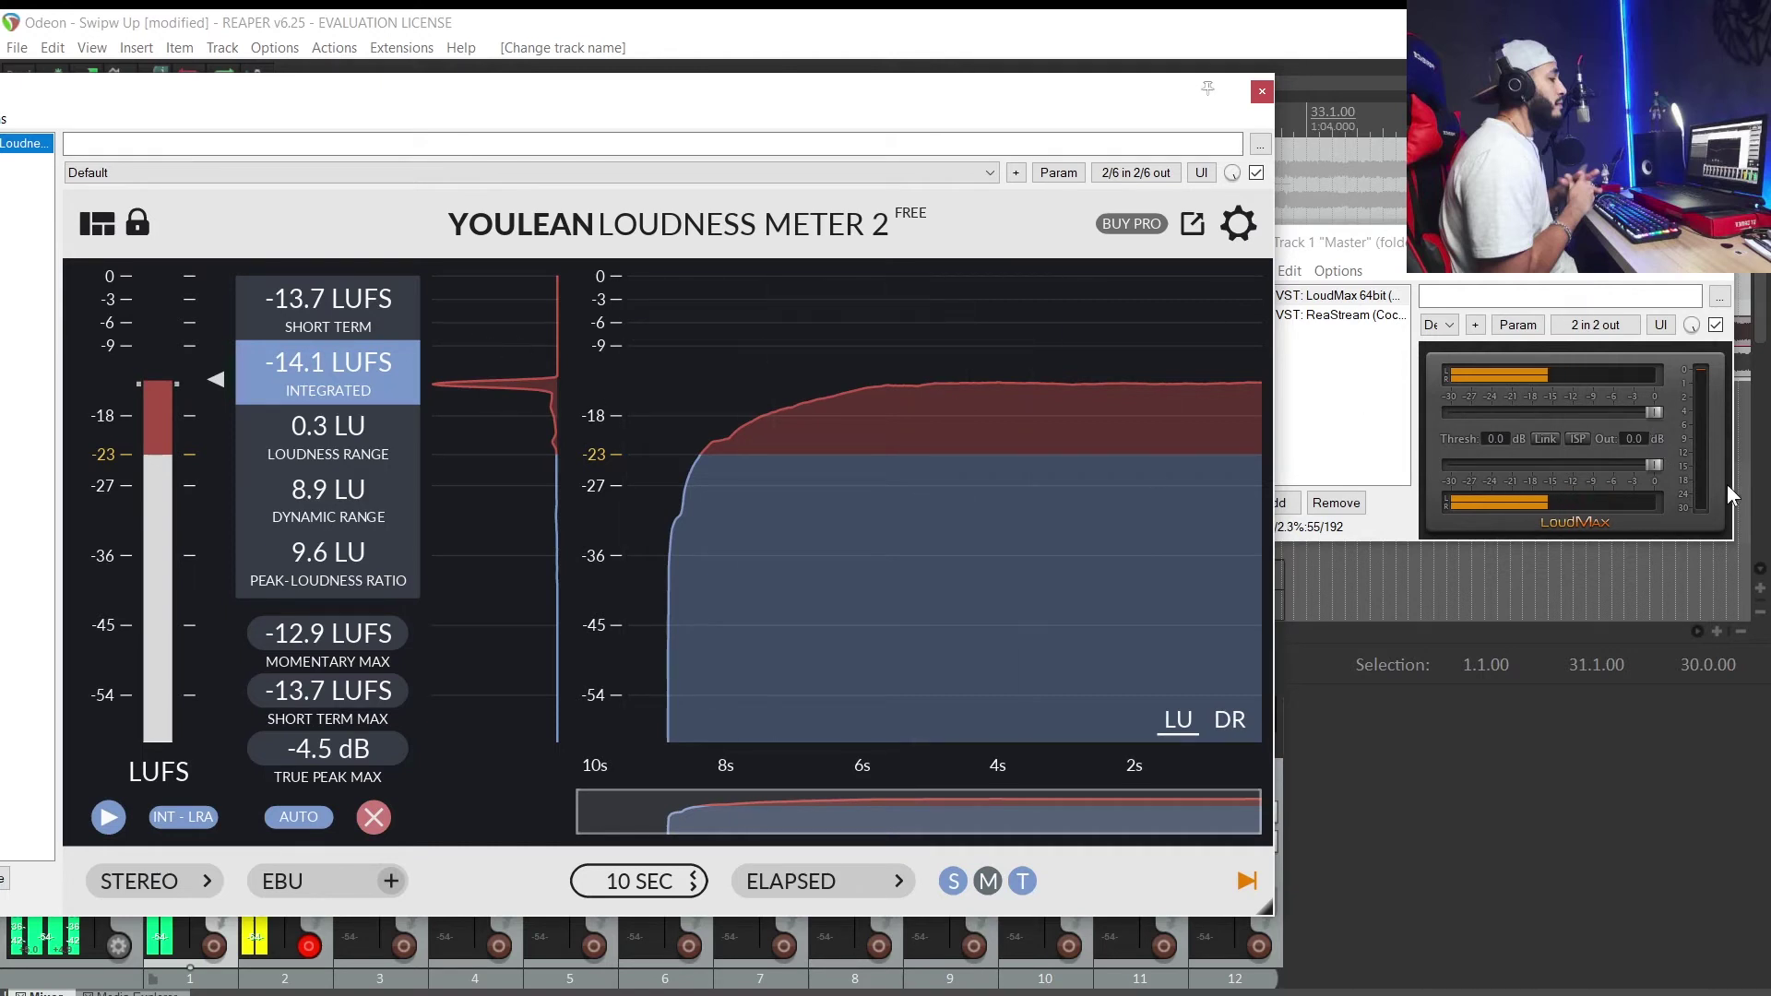
Step: Set LoudMax's threshold to -3.7 dB while checking the mix against the loudness meter
{"action": "left_click_drag", "start_coordinate": [1657, 412], "coordinate": [1641, 413]}
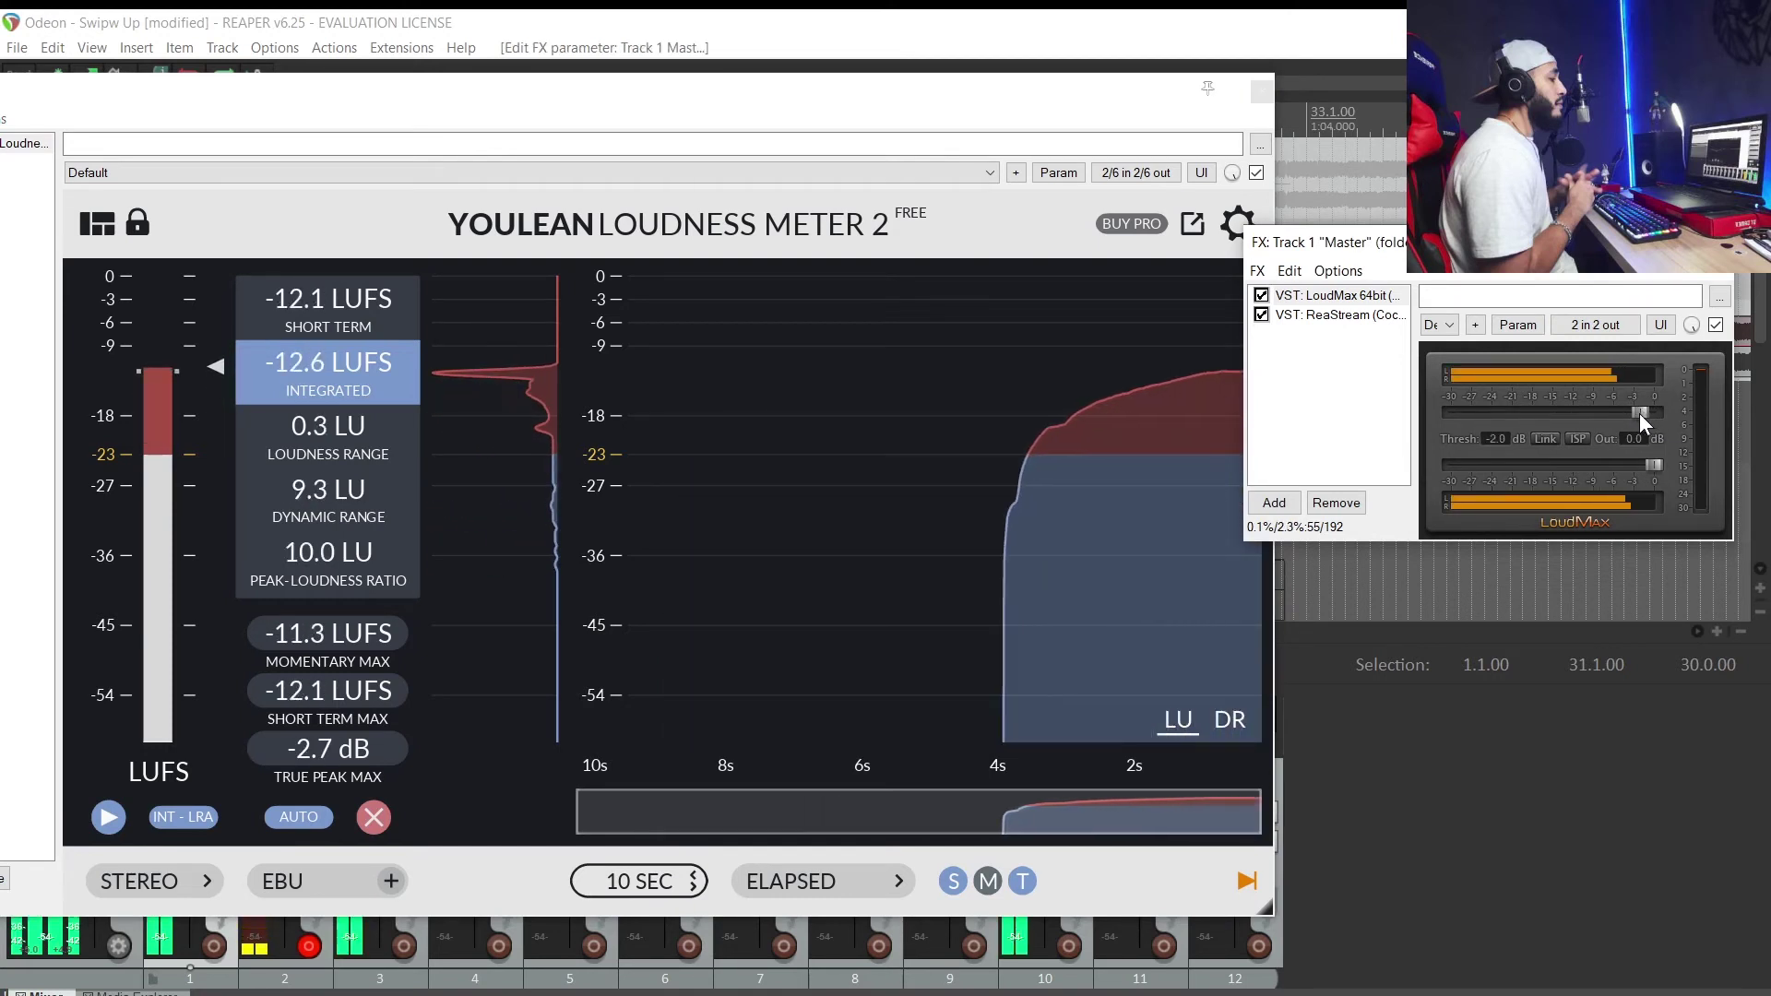
{"action": "left_click_drag", "start_coordinate": [1637, 412], "coordinate": [1629, 408]}
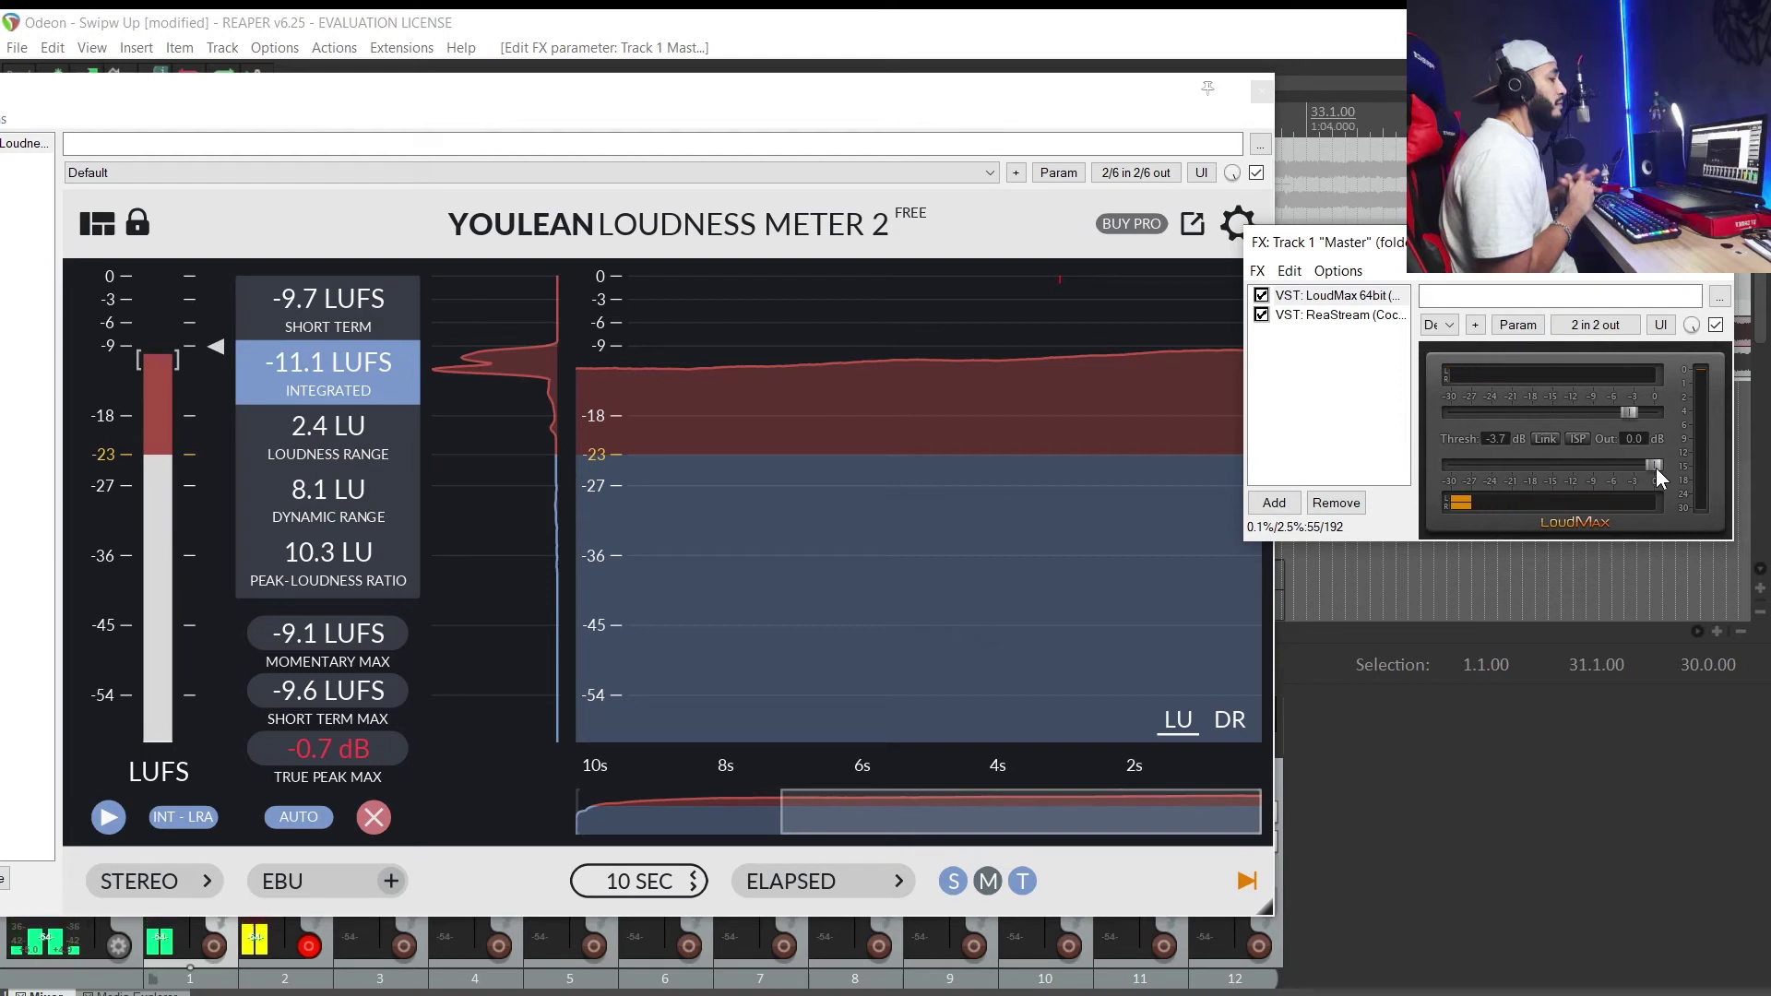
{"action": "mouse_move", "coordinate": [1652, 469]}
{"action": "left_mouse_down"}
{"action": "mouse_move", "coordinate": [1565, 460]}
{"action": "mouse_move", "coordinate": [1653, 464]}
{"action": "left_mouse_up"}
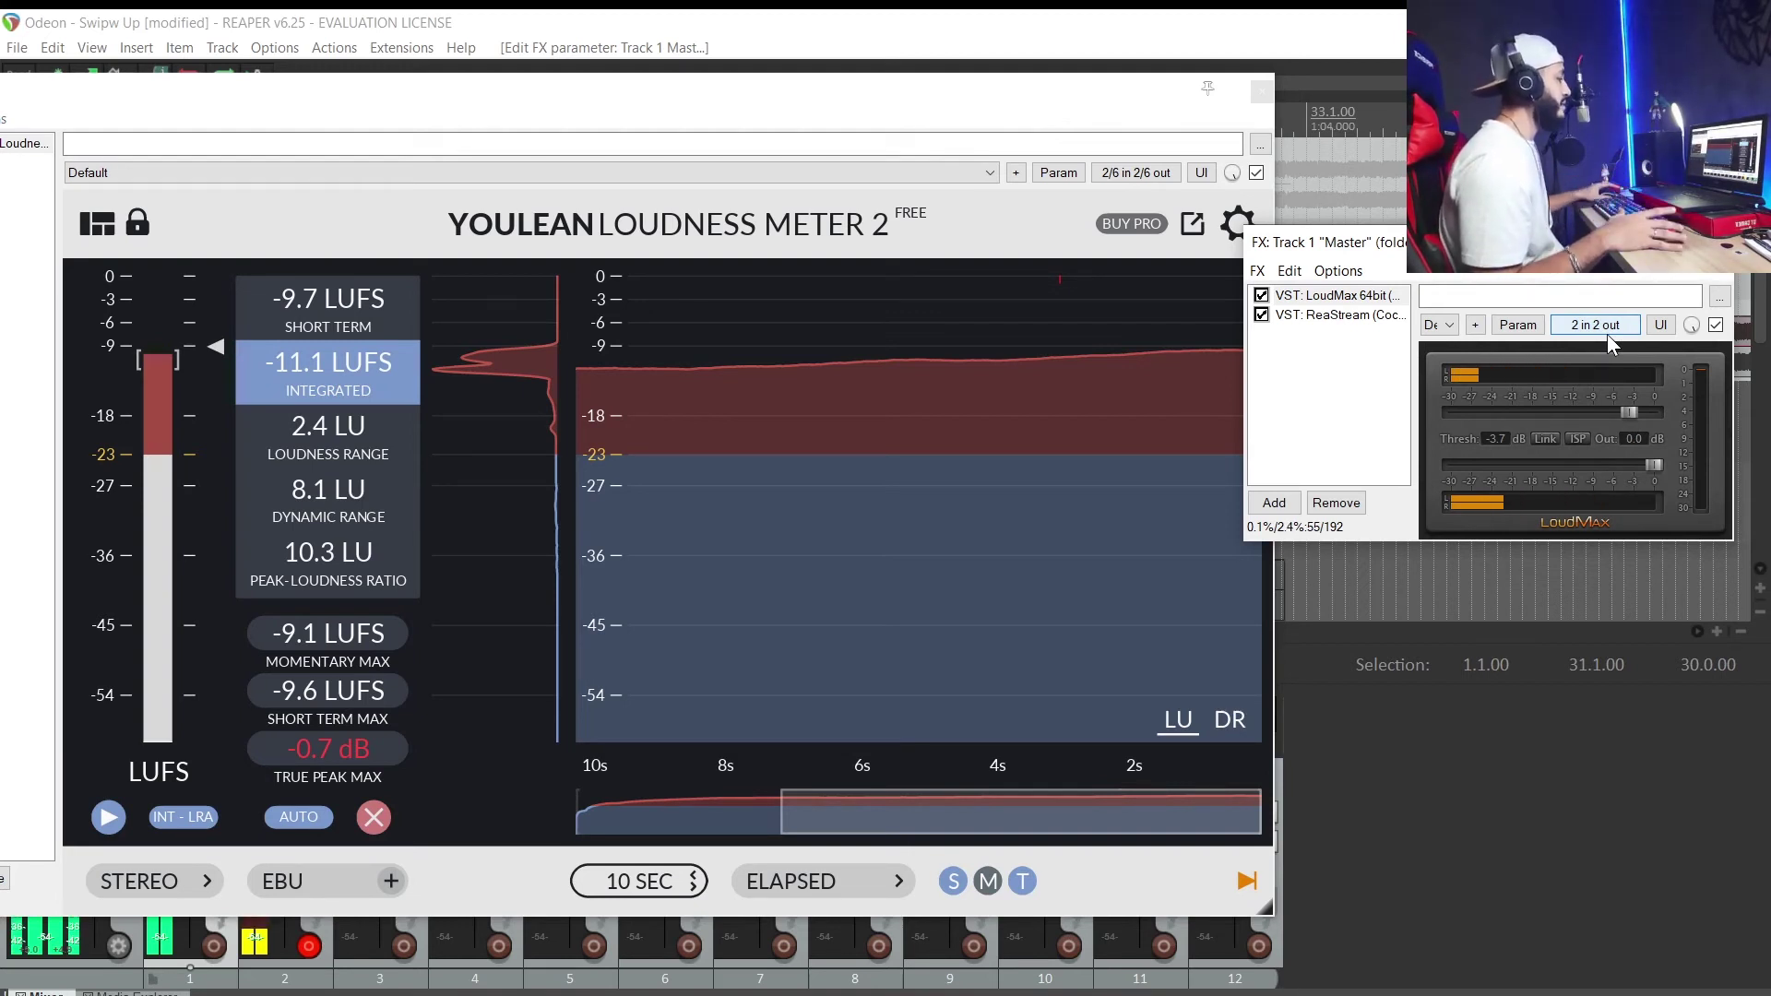
Step: Play the mix and try a LoudMax threshold of -4.1 dB, returning it to -3.7 dB
{"action": "key", "text": "space"}
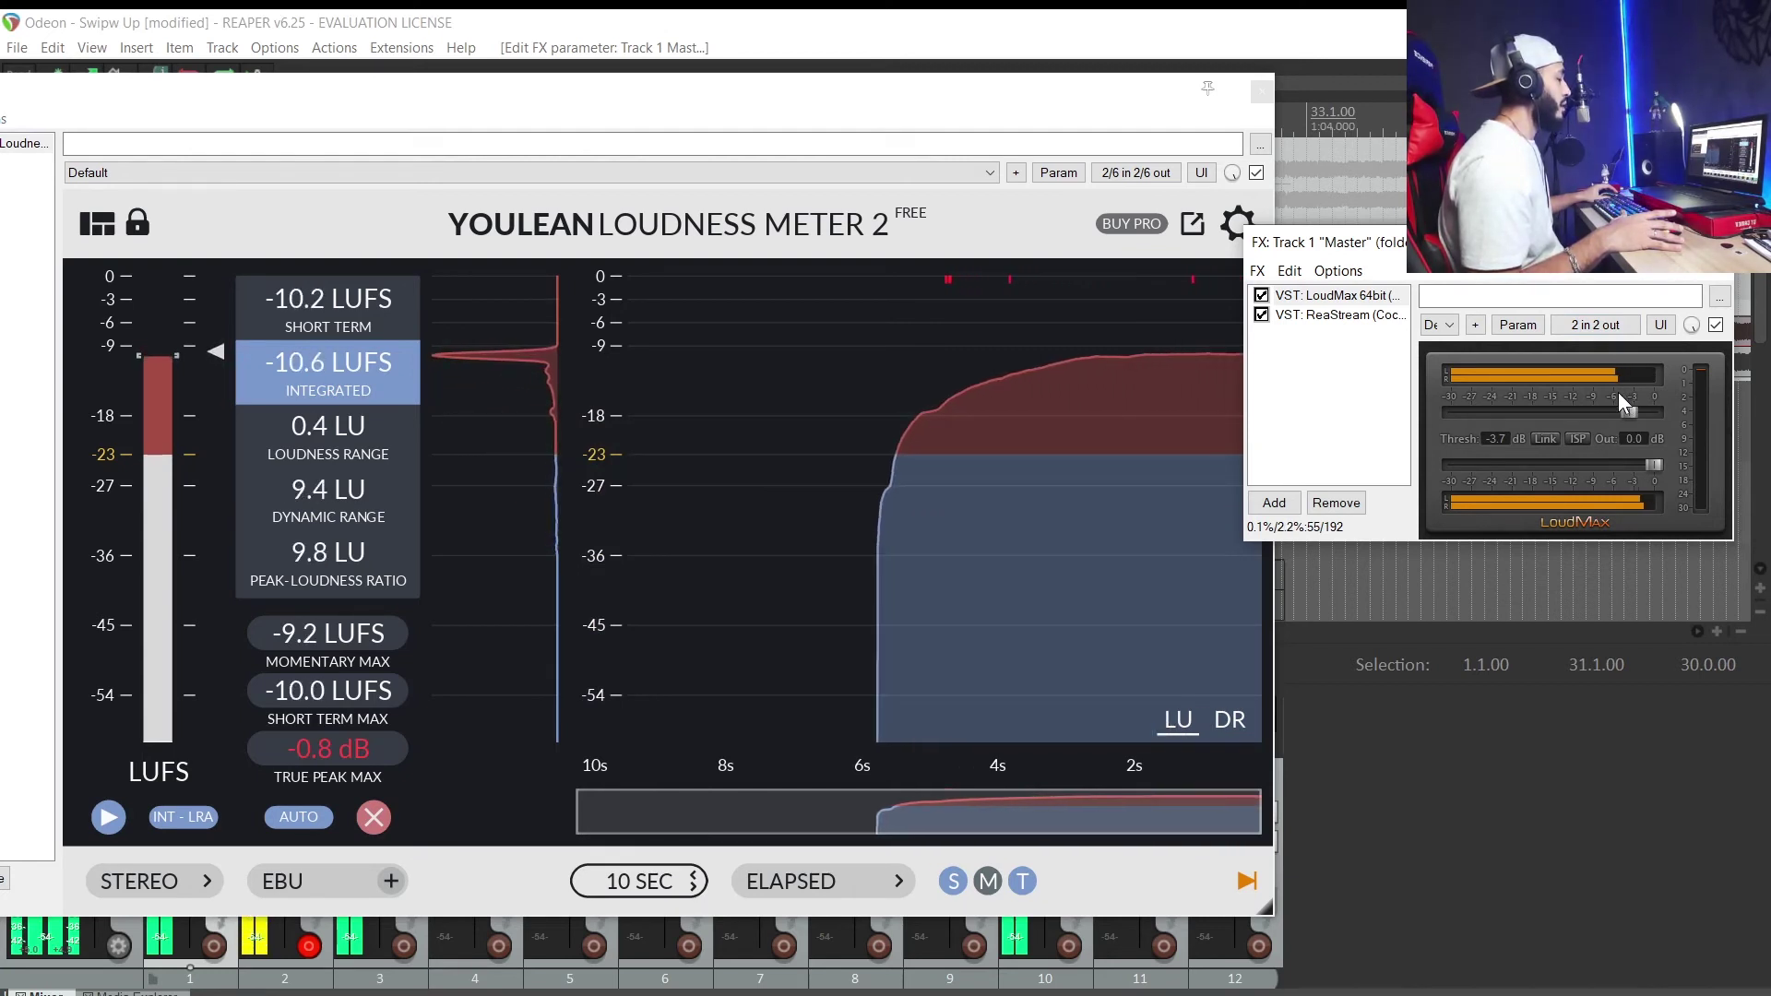
{"action": "left_click_drag", "start_coordinate": [1631, 412], "coordinate": [1625, 412]}
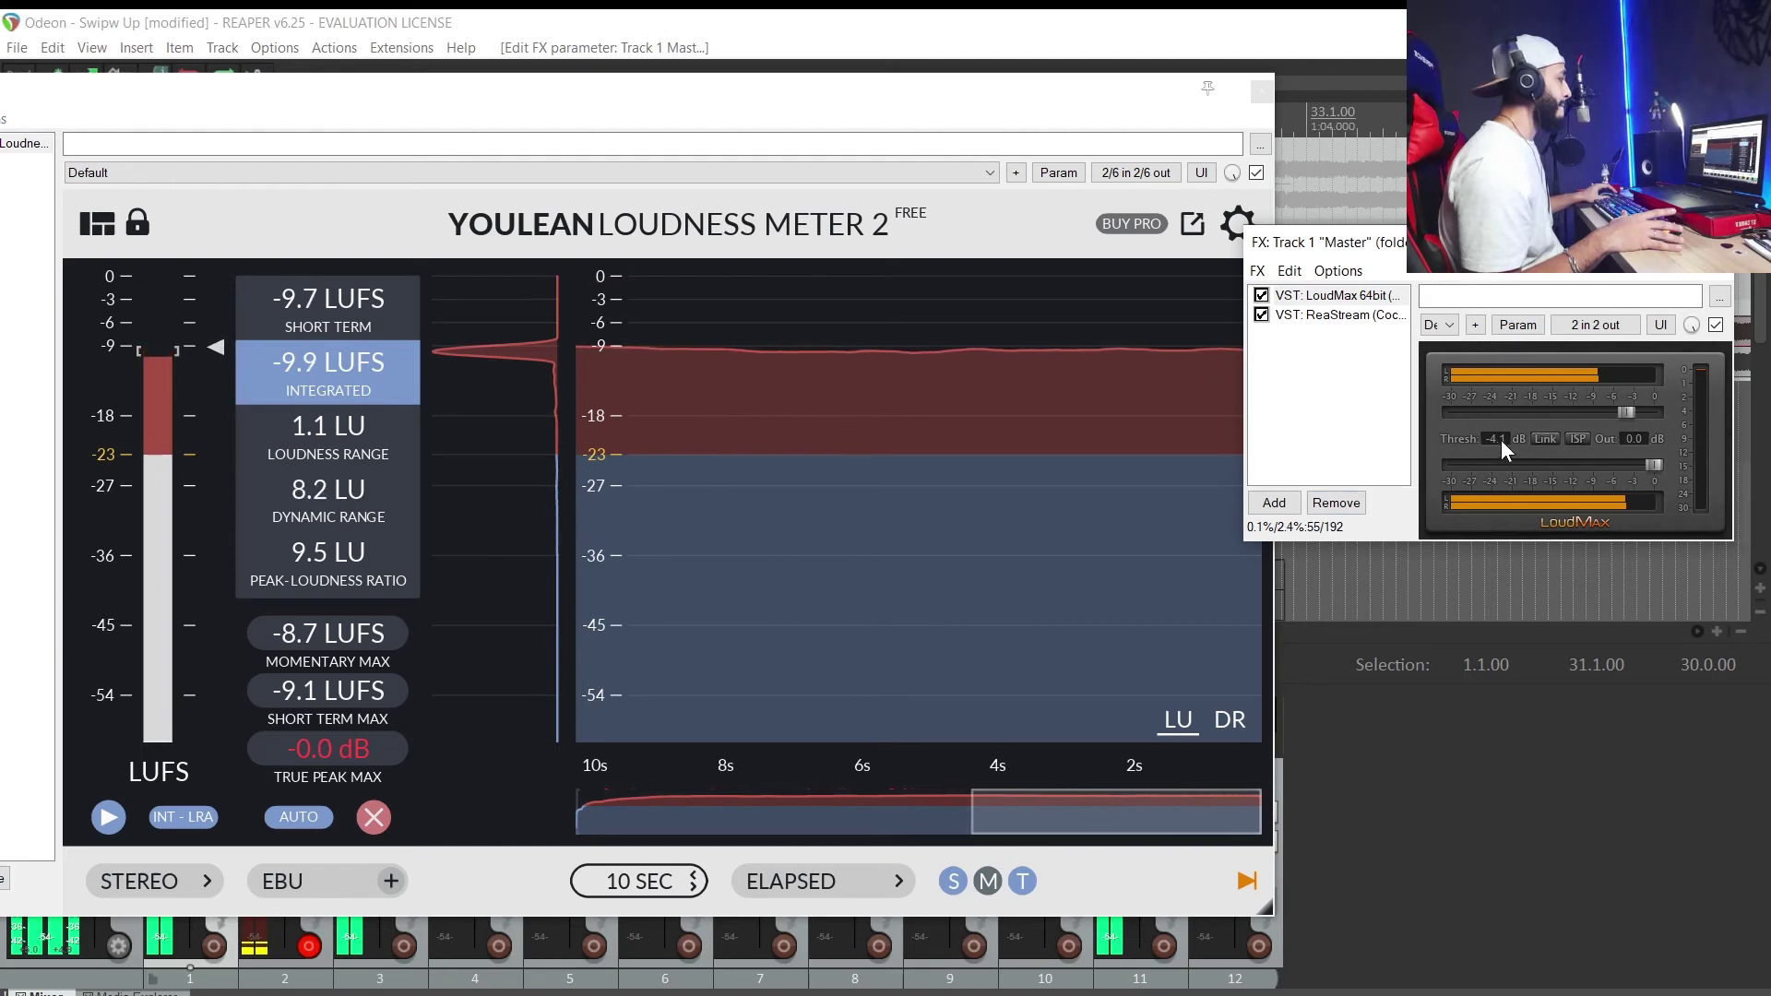
{"action": "left_click_drag", "start_coordinate": [1620, 413], "coordinate": [1630, 412]}
{"action": "scroll", "coordinate": [1629, 411], "scroll_direction": "up", "scroll_amount": 3}
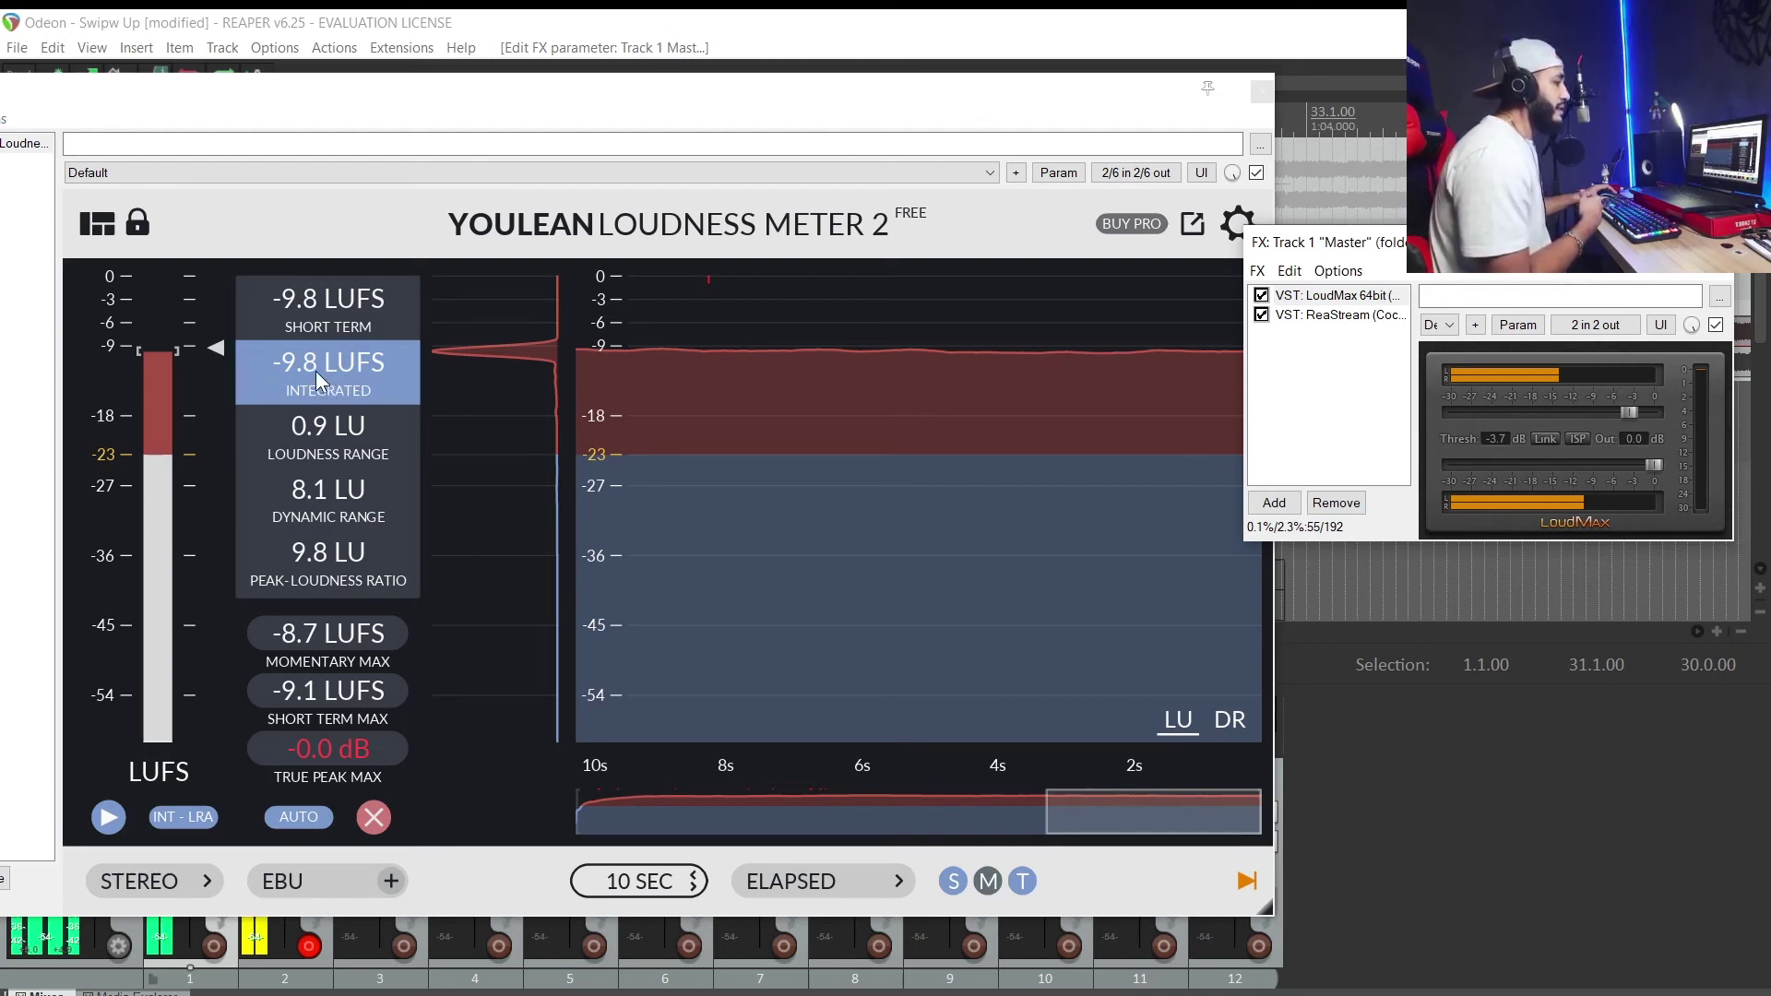
Step: Move the loudness meter window down to uncover the tracks and timeline
{"action": "left_click_drag", "start_coordinate": [450, 95], "coordinate": [673, 378]}
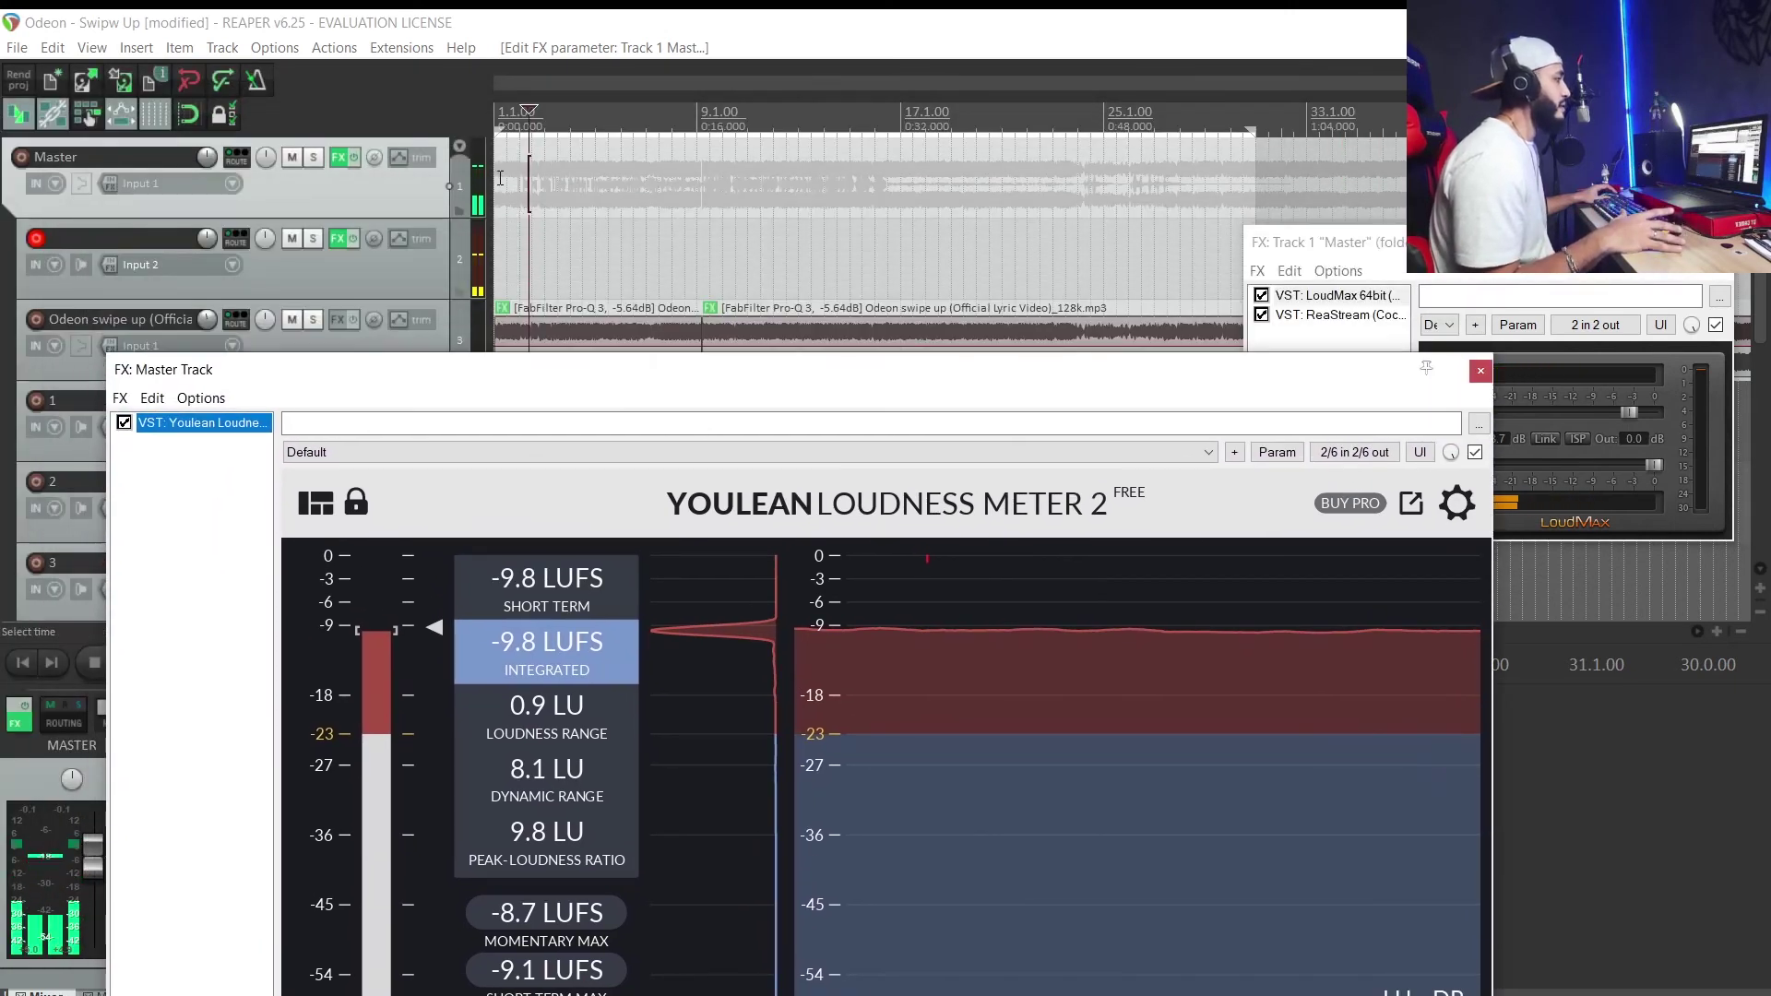
Step: Return to the song's start, bring the full loudness meter into view and play the mix to measure its loudness
{"action": "key", "text": "Home"}
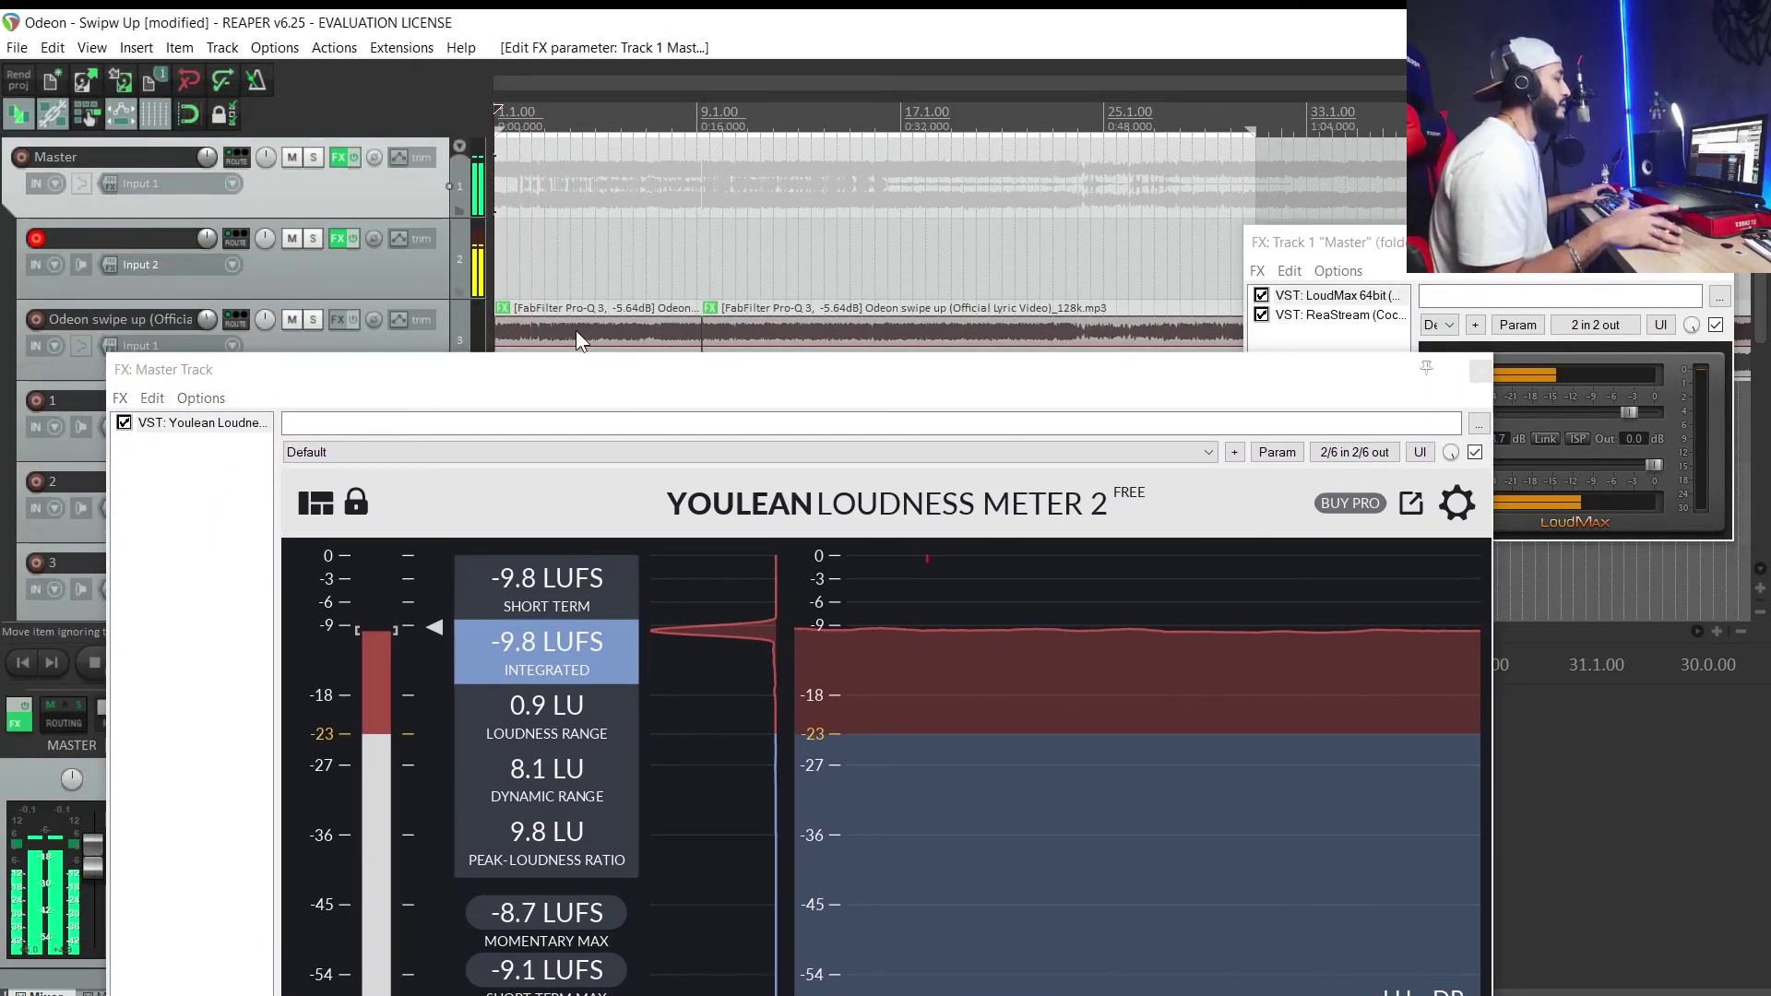
{"action": "left_click_drag", "start_coordinate": [605, 373], "coordinate": [506, 129]}
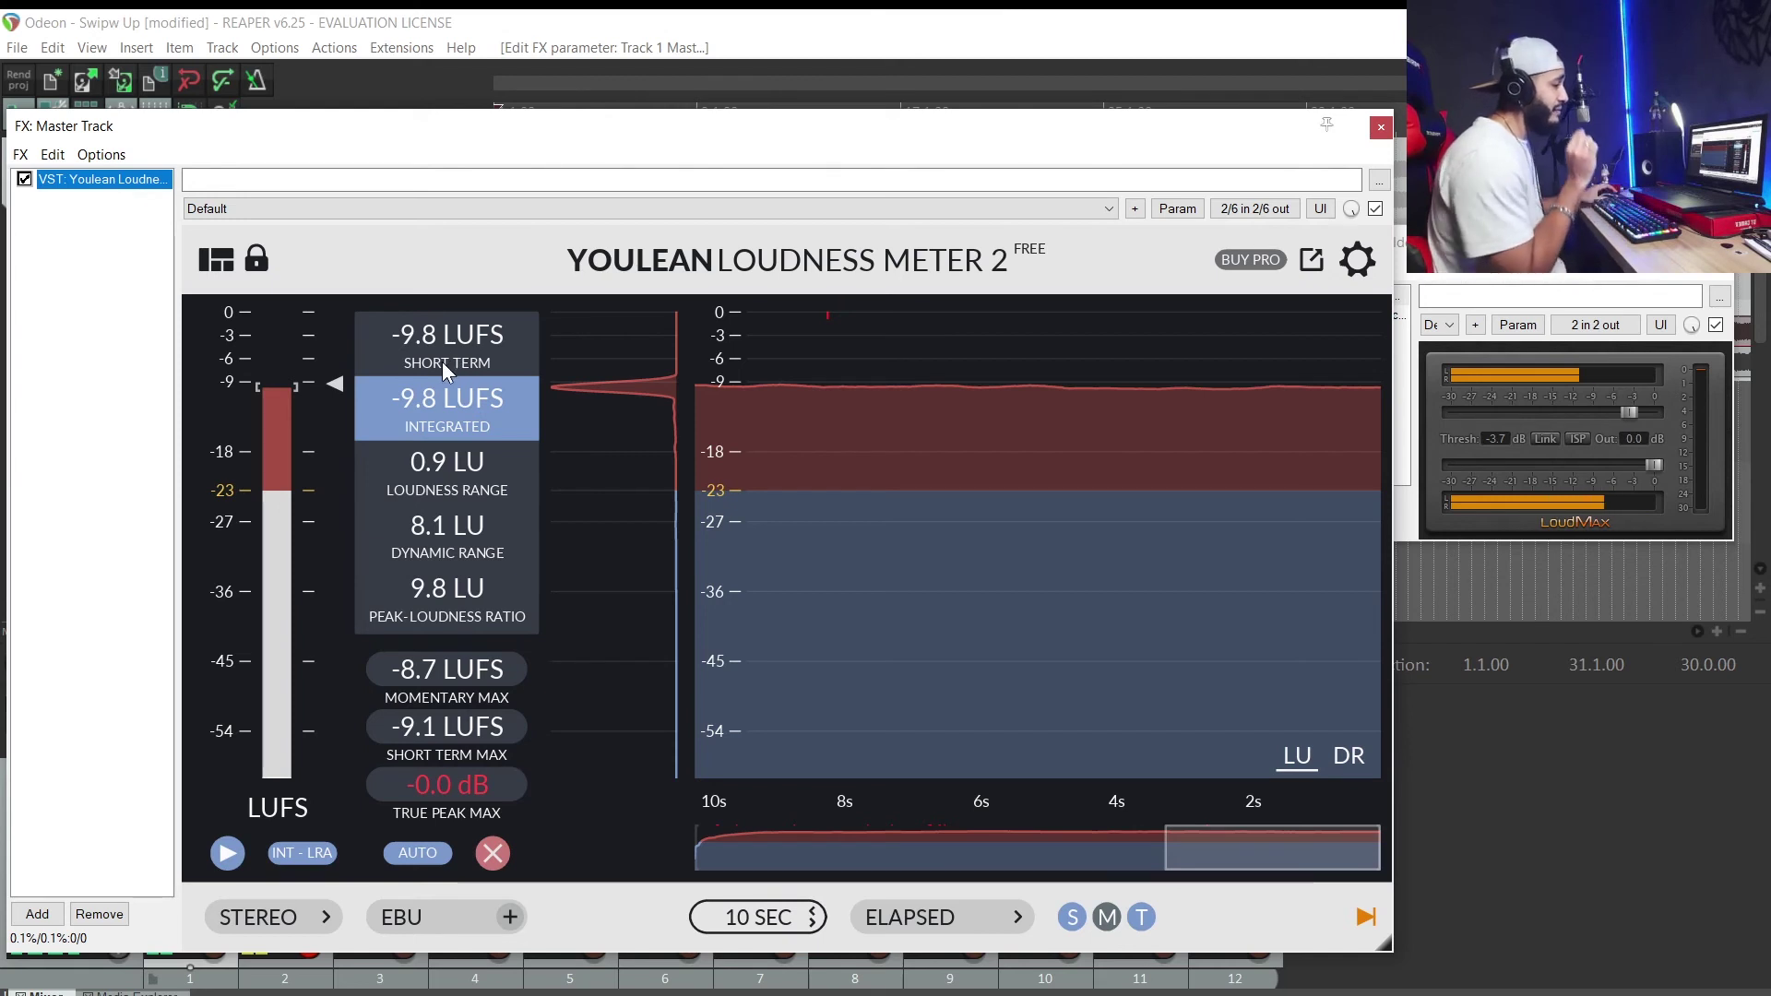
{"action": "key", "text": "space"}
{"action": "key", "text": "space"}
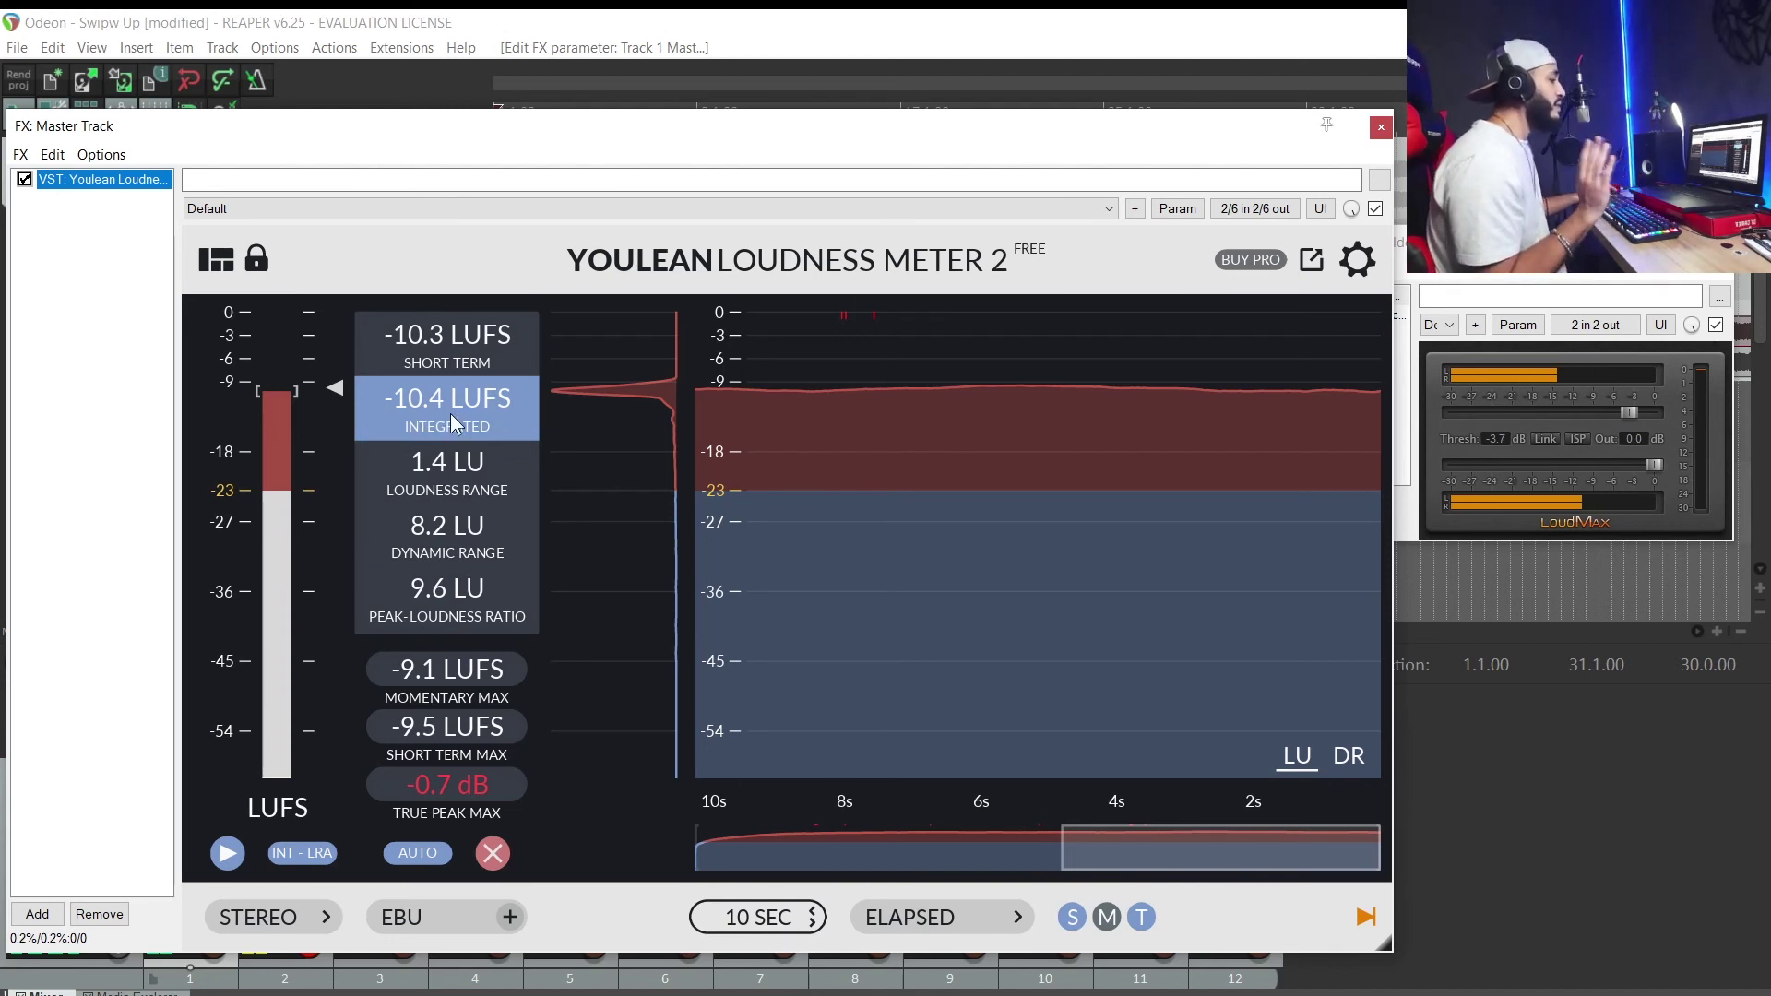
Step: Reset the loudness meter's readings, zoom out the timeline and replay the song to measure its integrated loudness again
{"action": "left_click", "coordinate": [494, 854]}
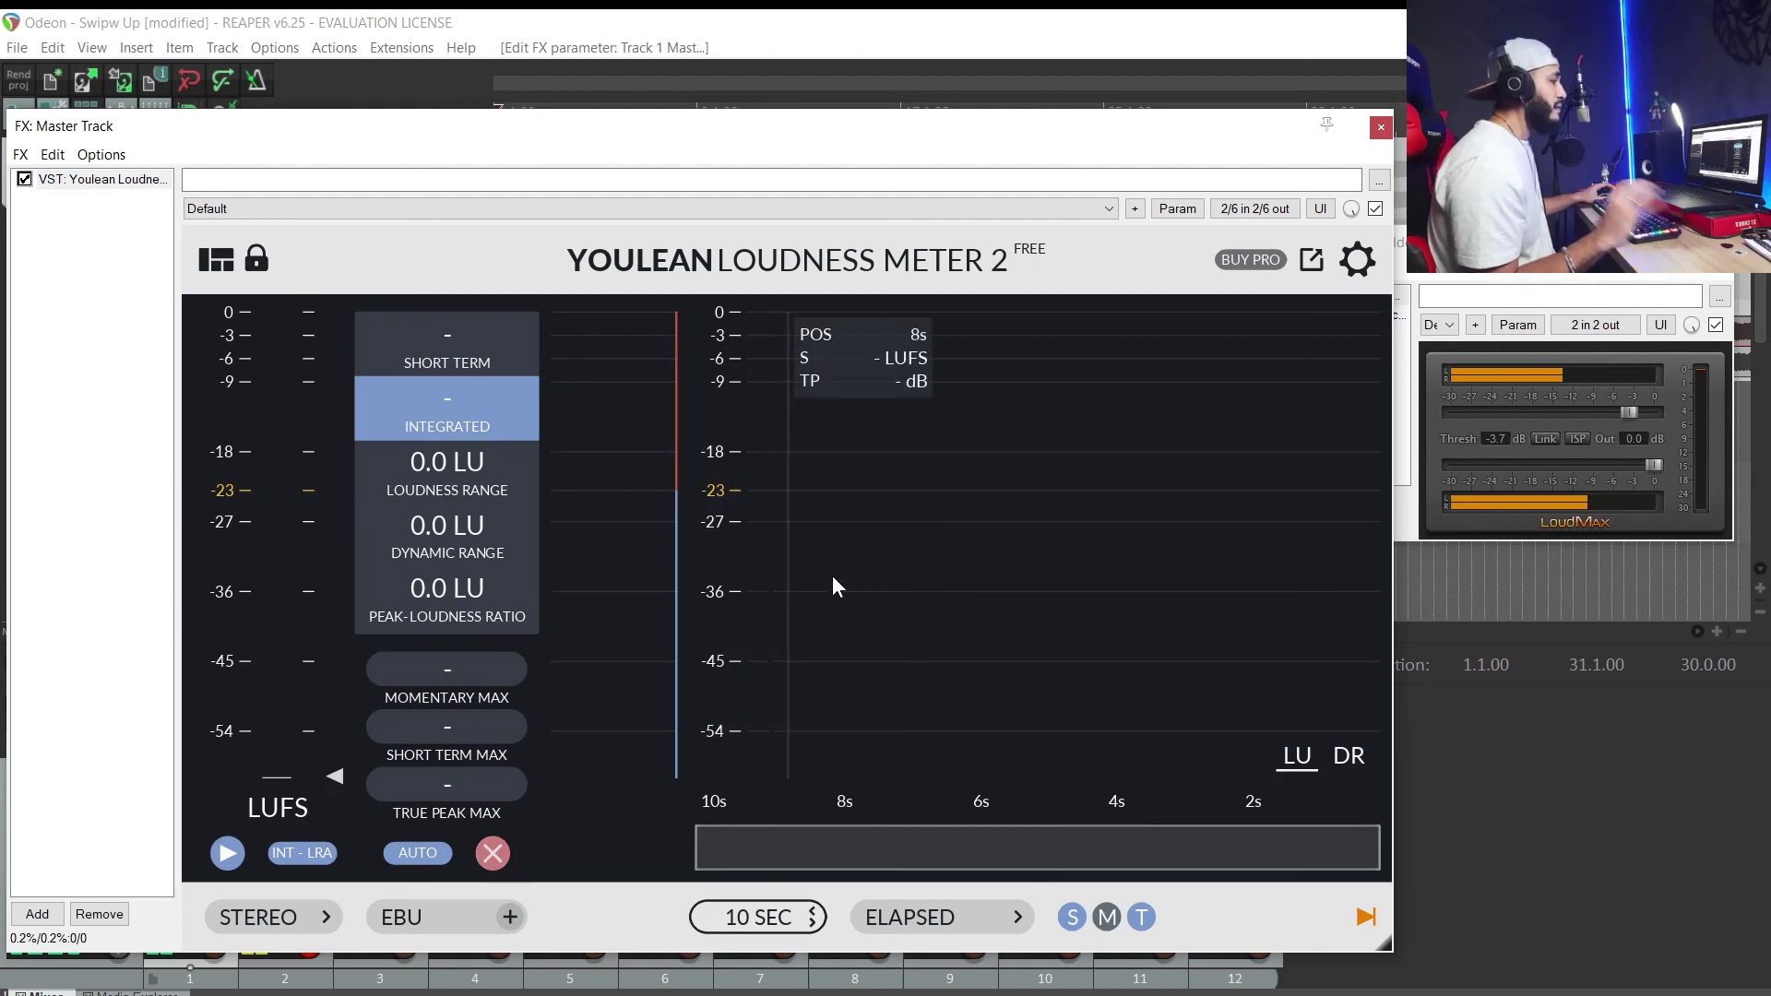
{"action": "left_click_drag", "start_coordinate": [671, 129], "coordinate": [723, 432]}
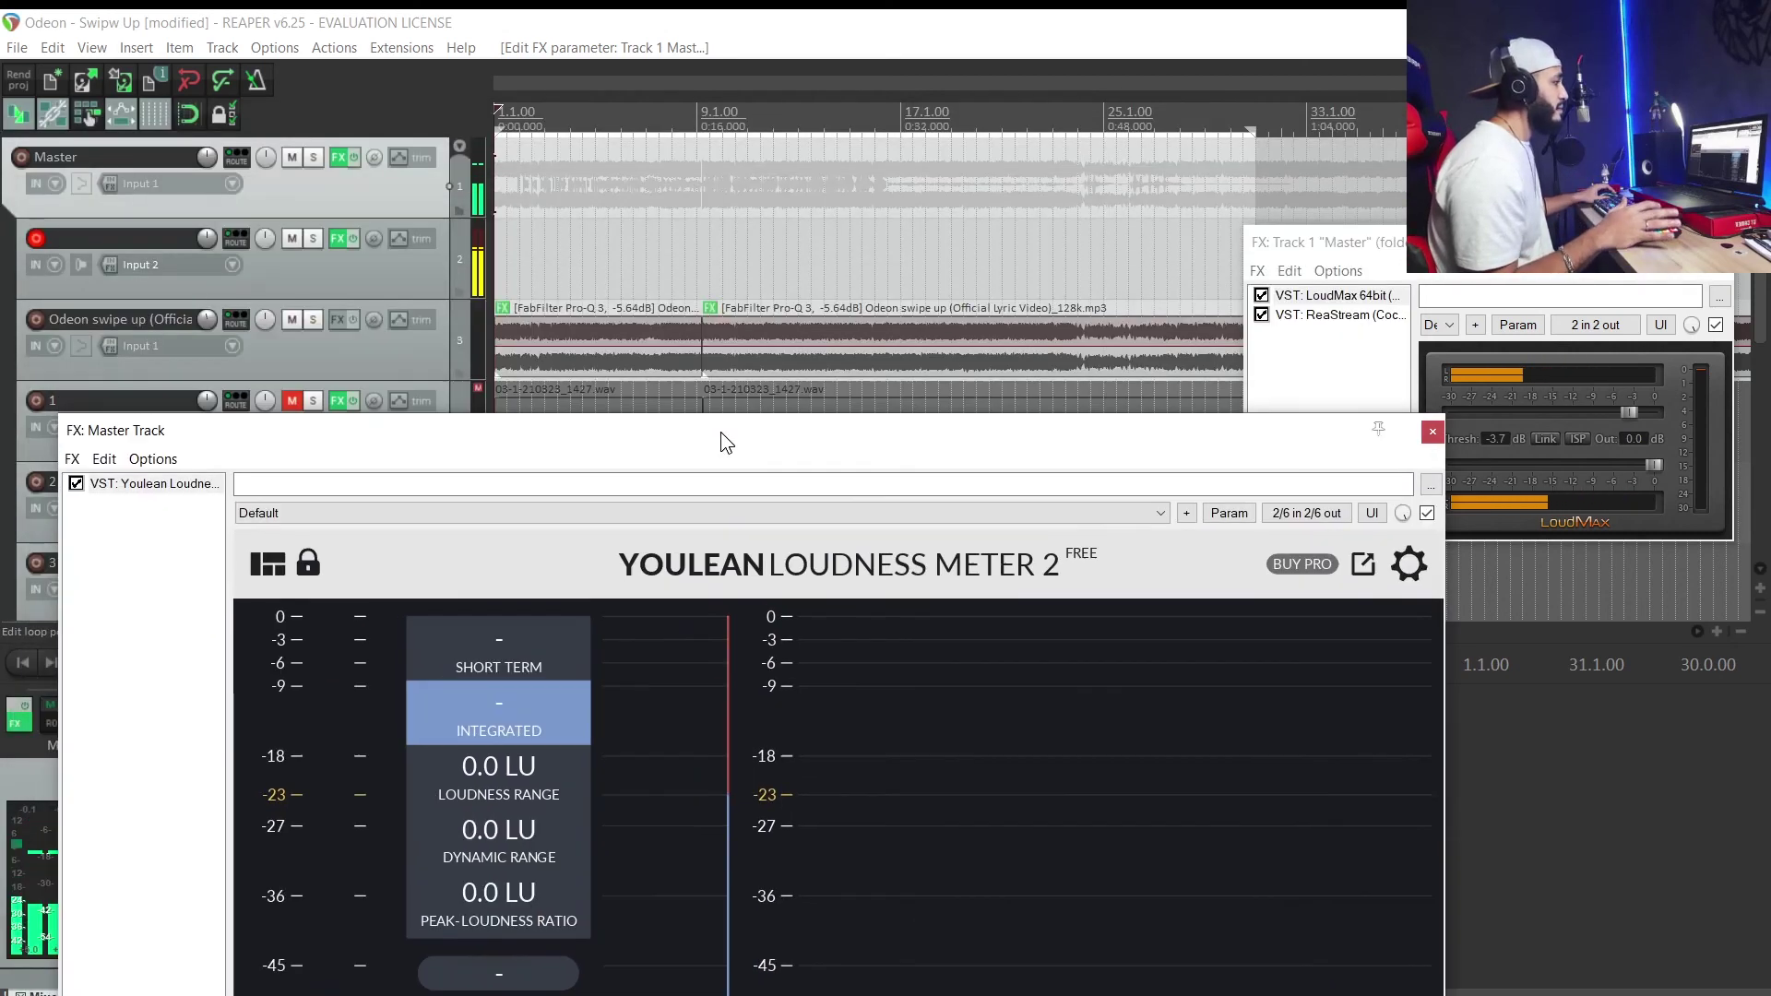
{"action": "scroll", "coordinate": [794, 268], "scroll_direction": "down", "scroll_amount": 5}
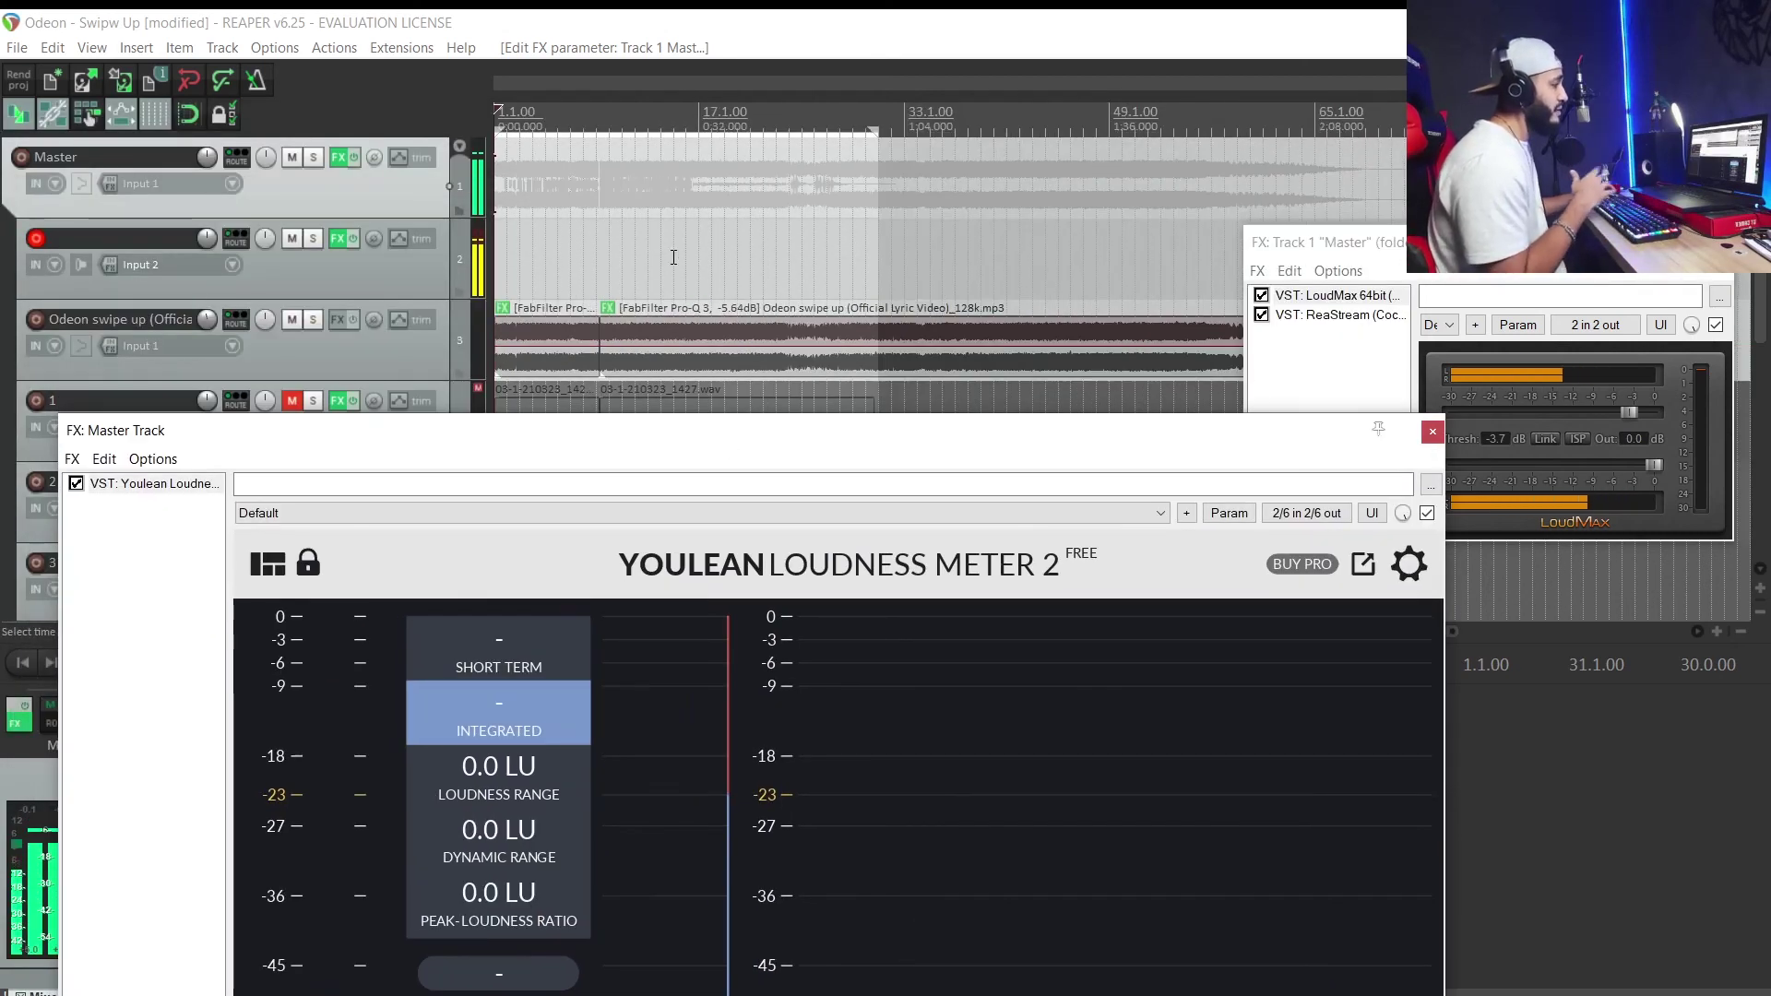
{"action": "left_click_drag", "start_coordinate": [550, 418], "coordinate": [435, 77]}
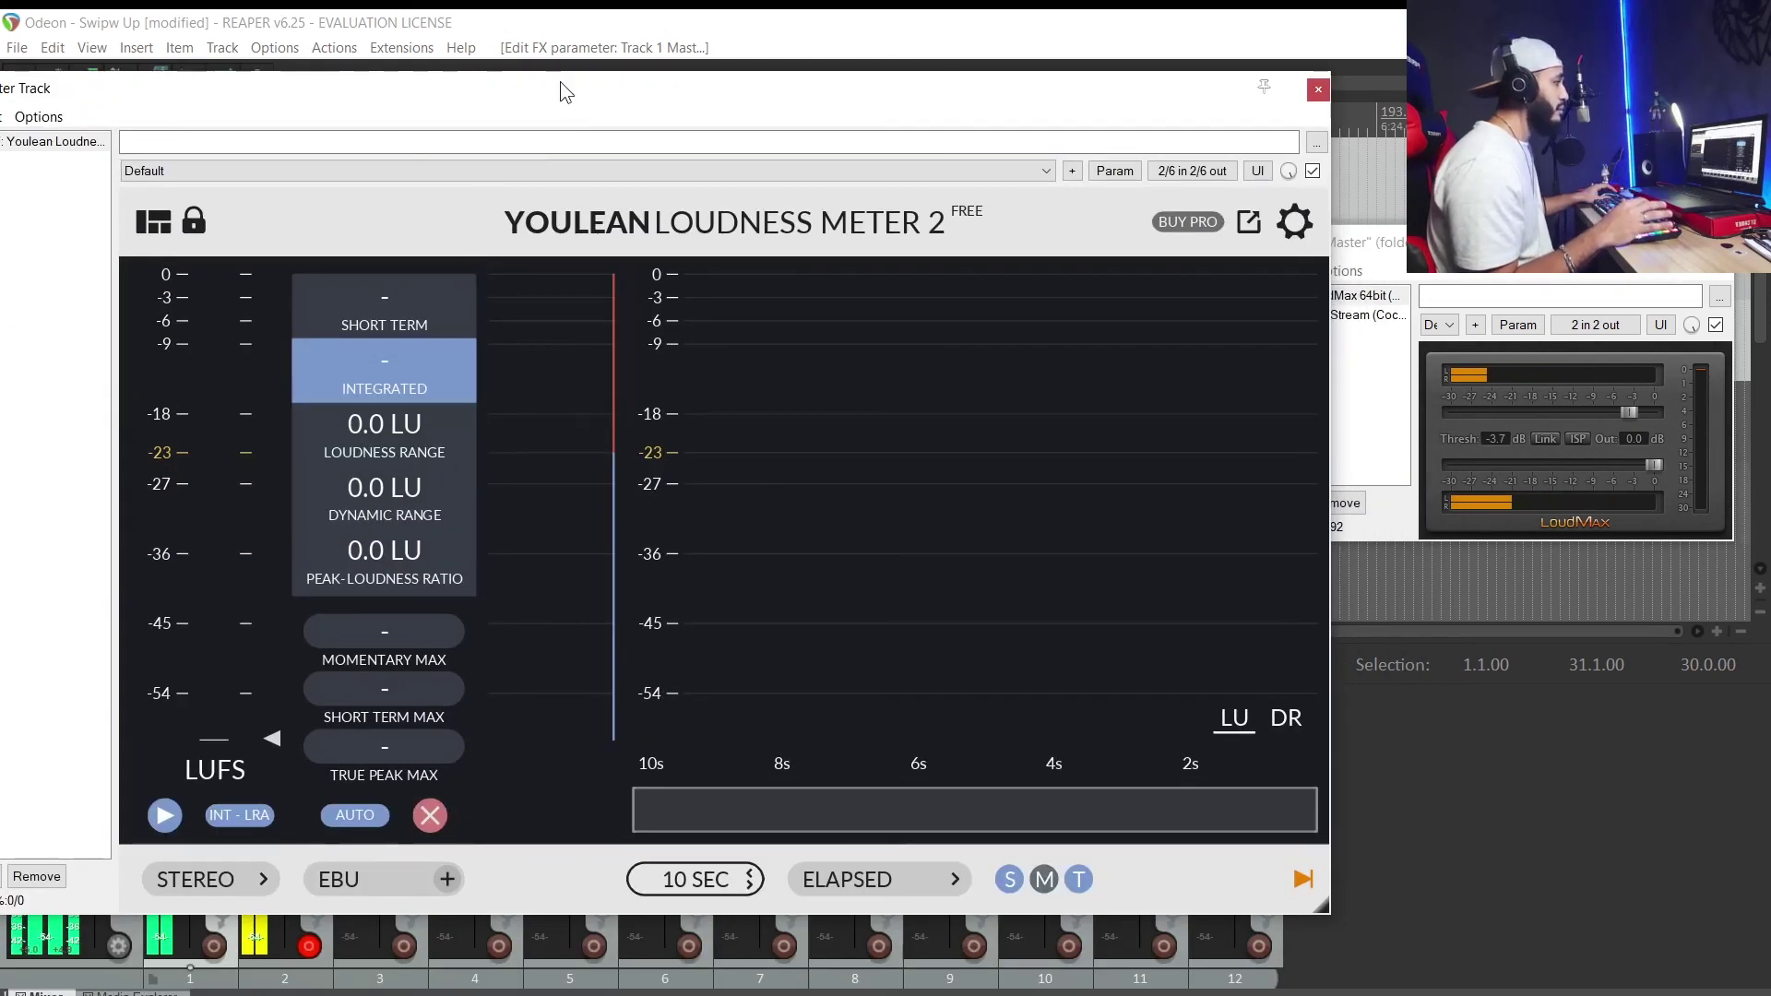
{"action": "left_click_drag", "start_coordinate": [561, 82], "coordinate": [650, 356]}
{"action": "key", "text": "space"}
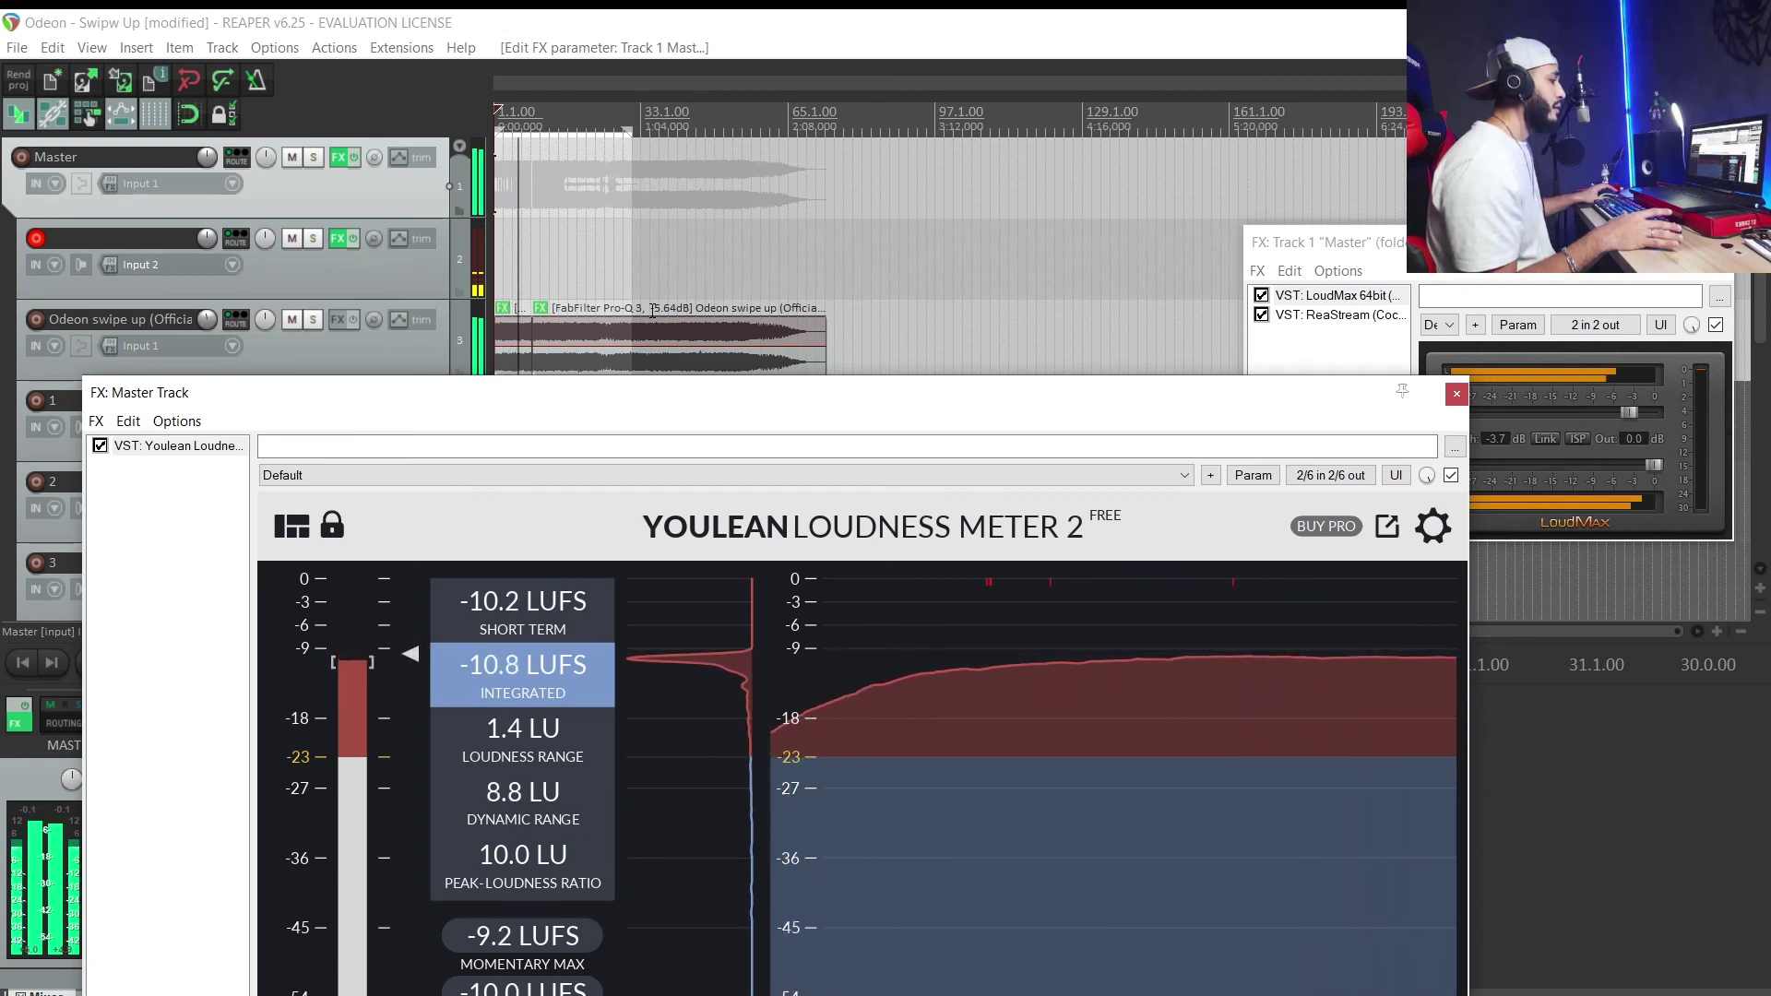
{"action": "left_click_drag", "start_coordinate": [1002, 399], "coordinate": [829, 109]}
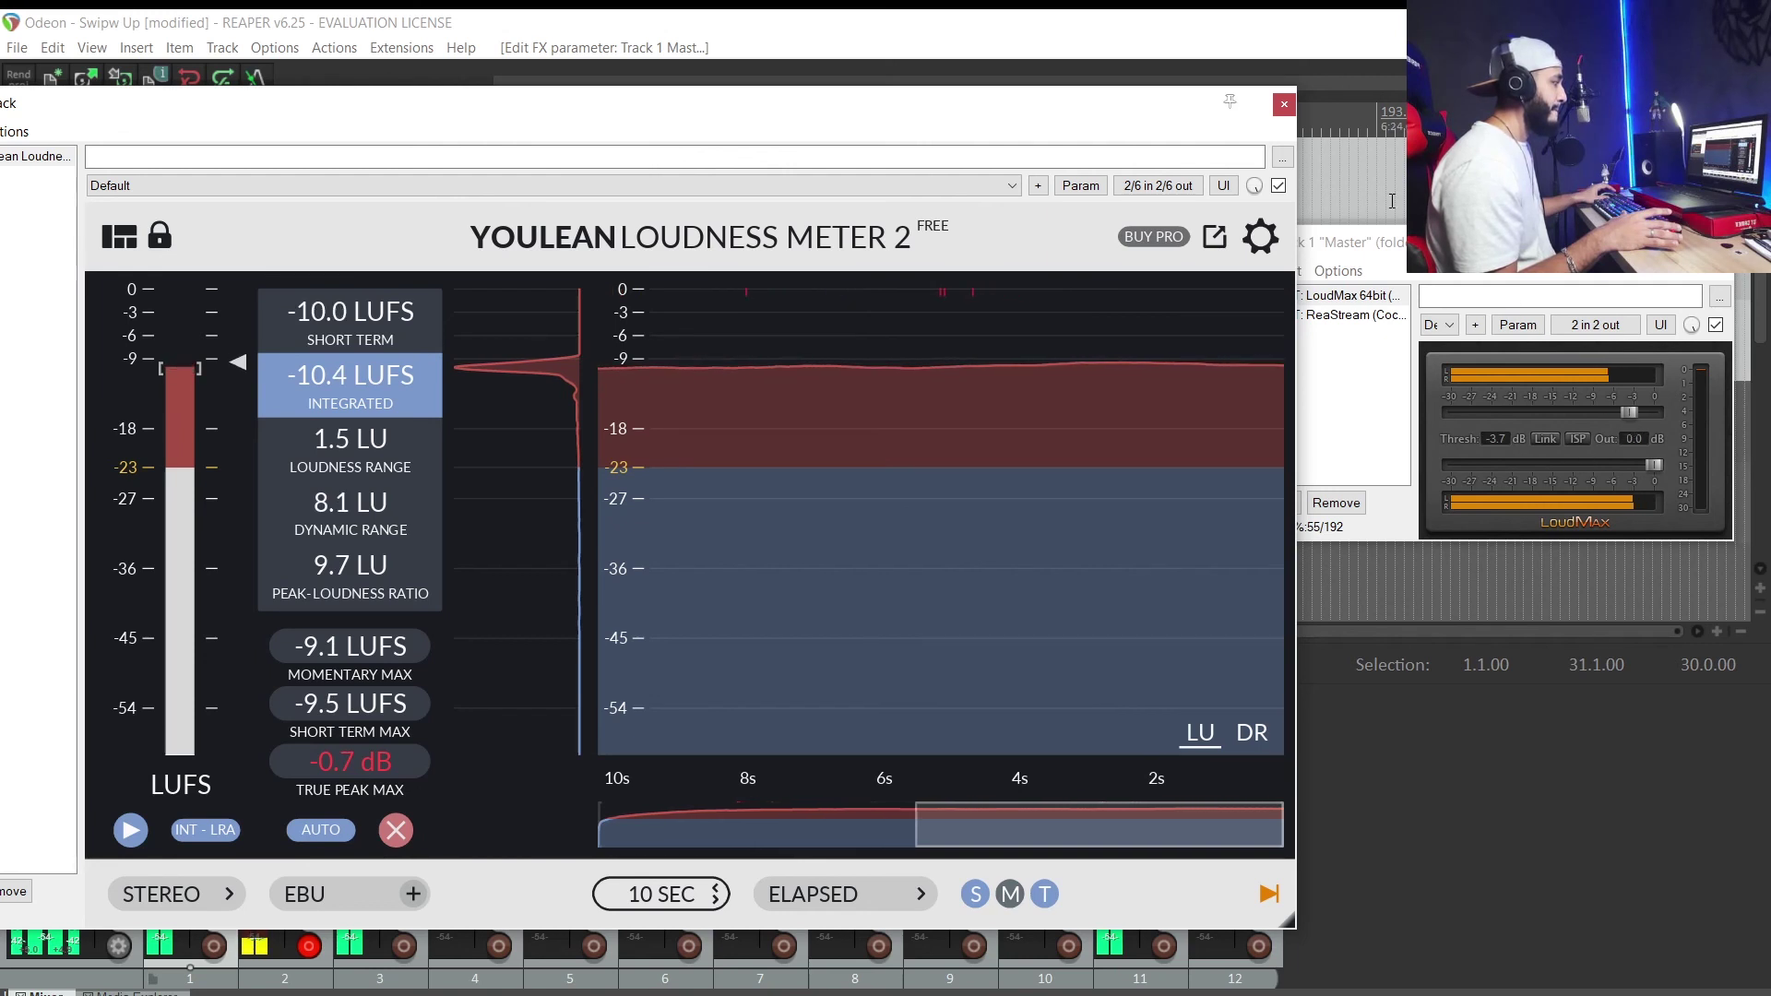
Step: Shift the LoudMax window slightly and close the master track's loudness meter window to return to the tracks and mixer
{"action": "left_click_drag", "start_coordinate": [1404, 249], "coordinate": [1368, 225]}
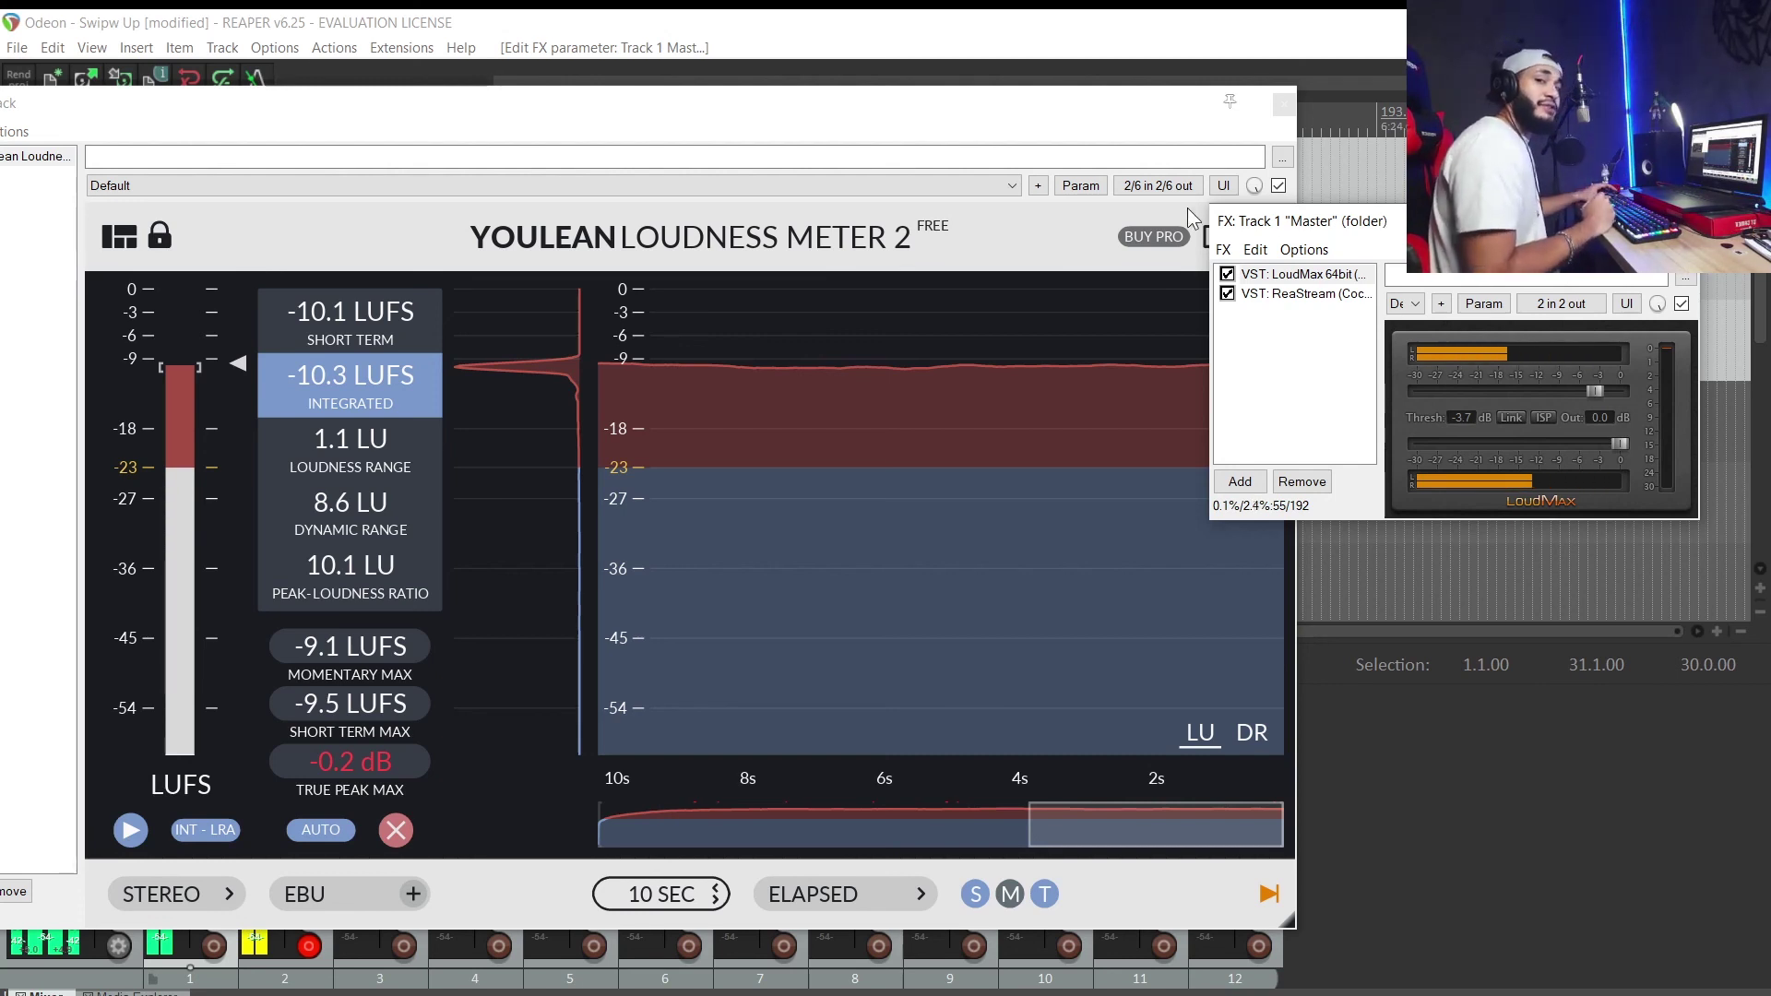
{"action": "left_click", "coordinate": [1284, 103]}
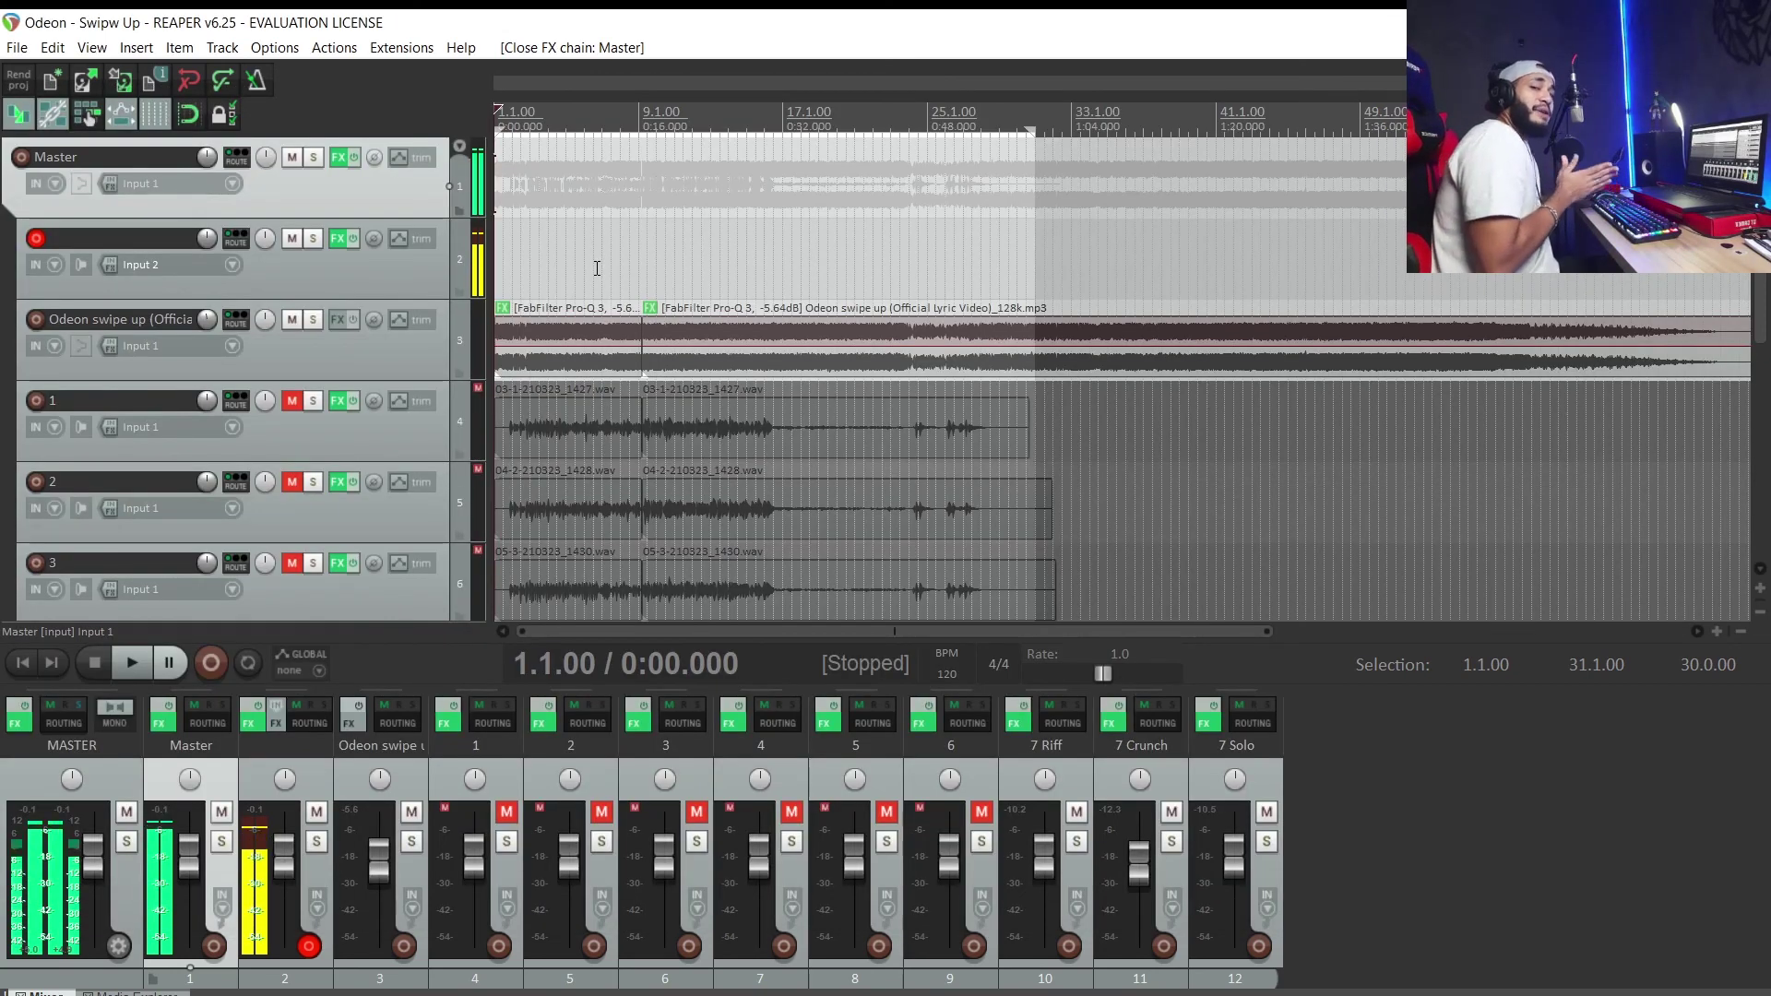